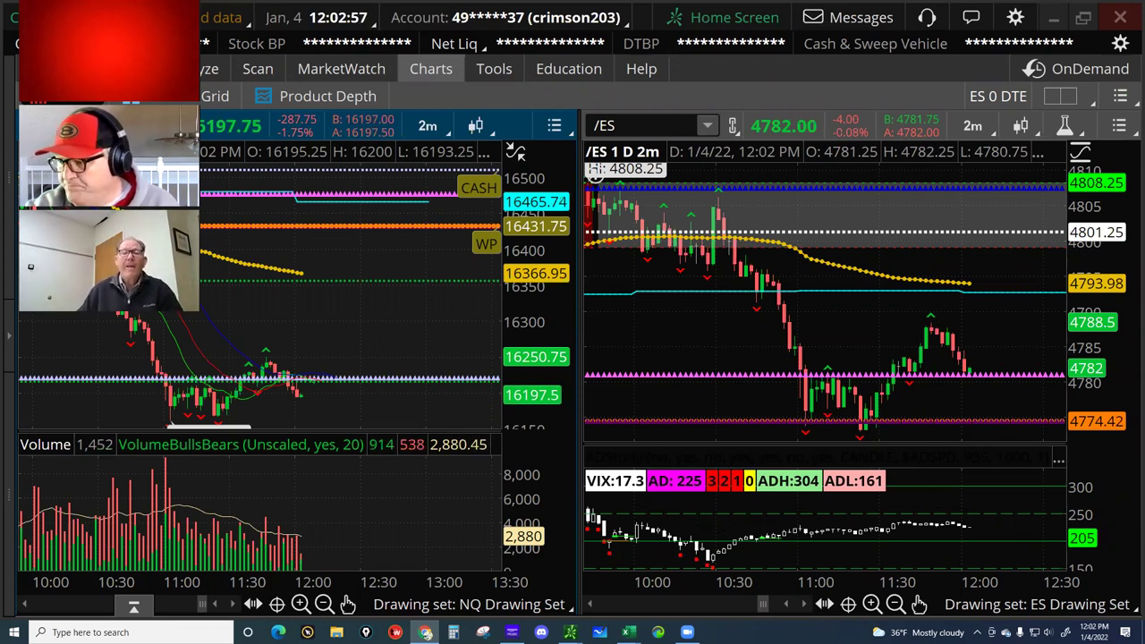
# Step: Switch to the browser, review the copyright strike on The Black Swan Hedge video in YouTube Studio, and close its details
pyautogui.click(619, 247)
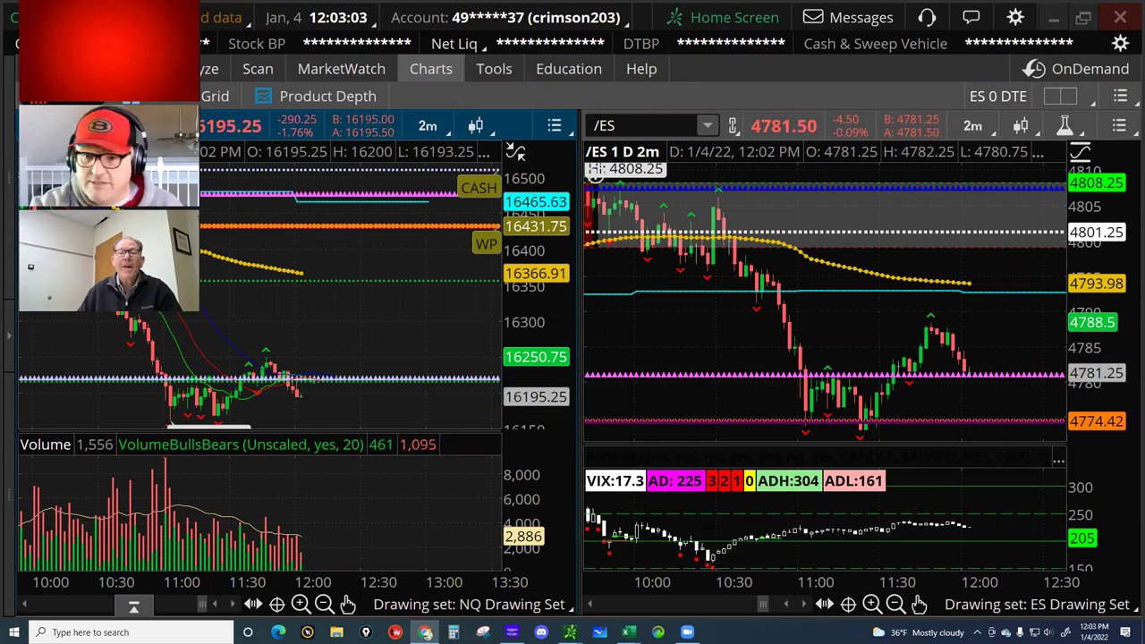
pyautogui.hotkey('alt', 'Tab')
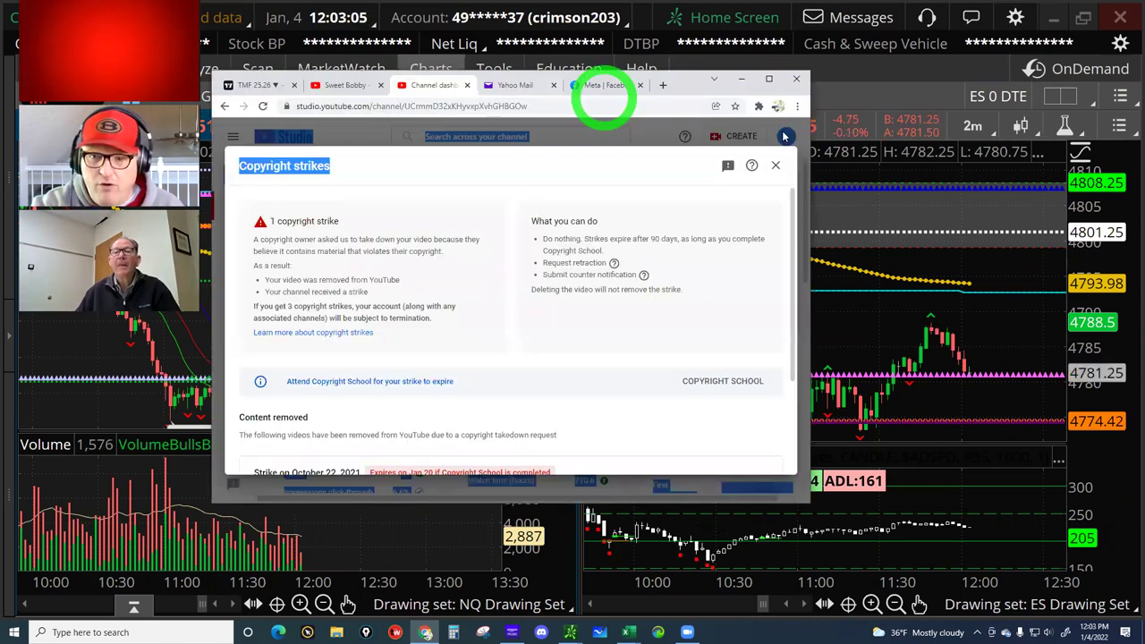
pyautogui.click(768, 83)
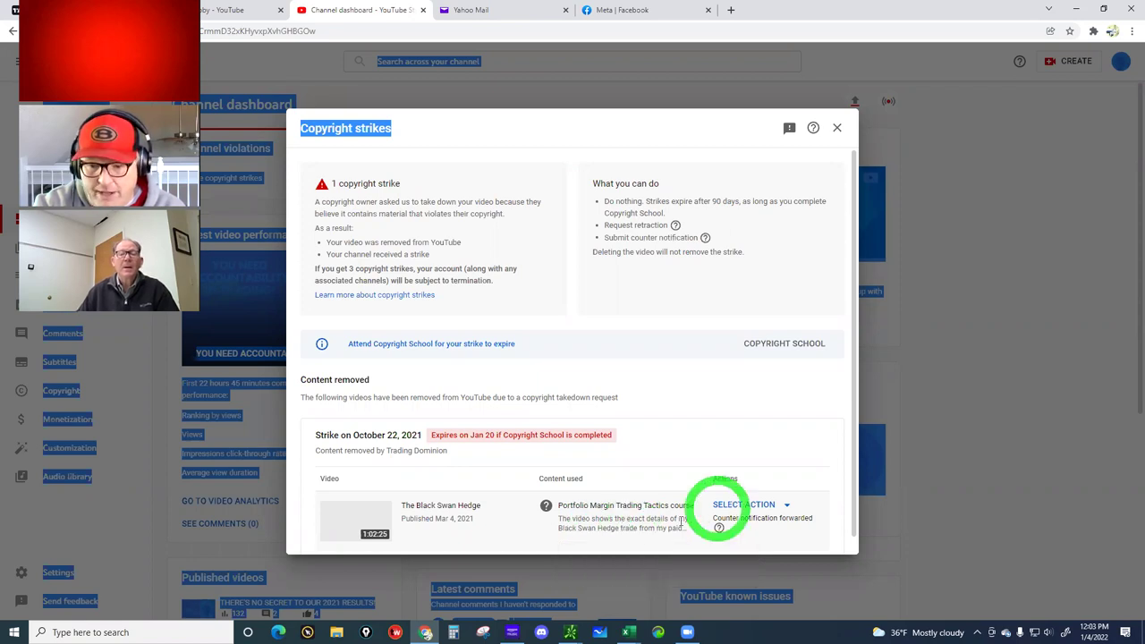
pyautogui.click(672, 524)
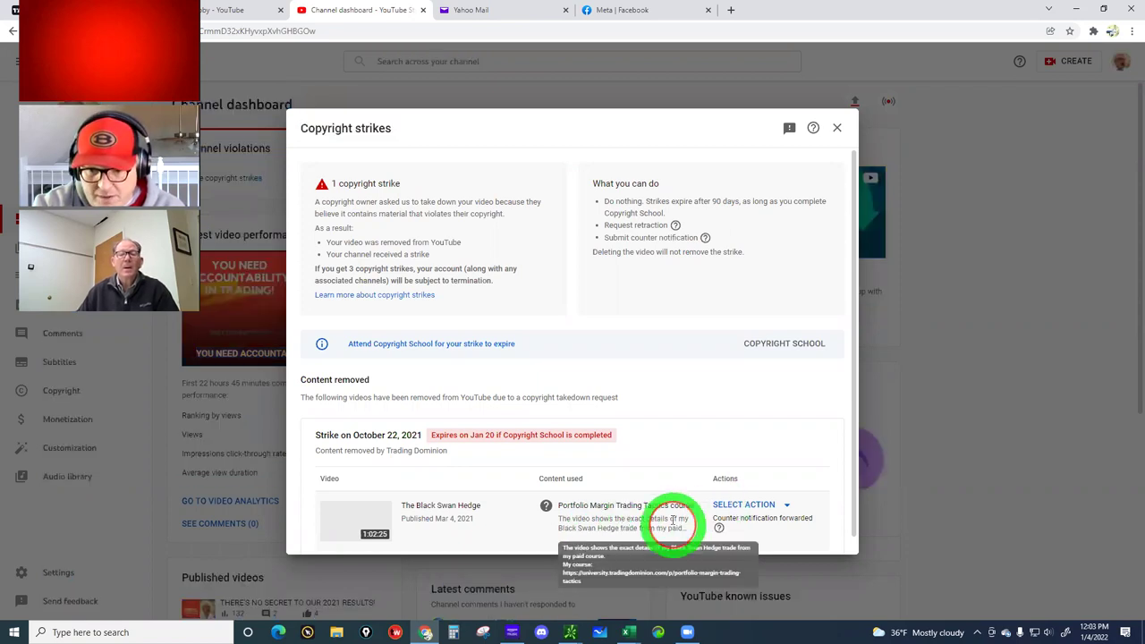
pyautogui.scroll(-1, 857, 468)
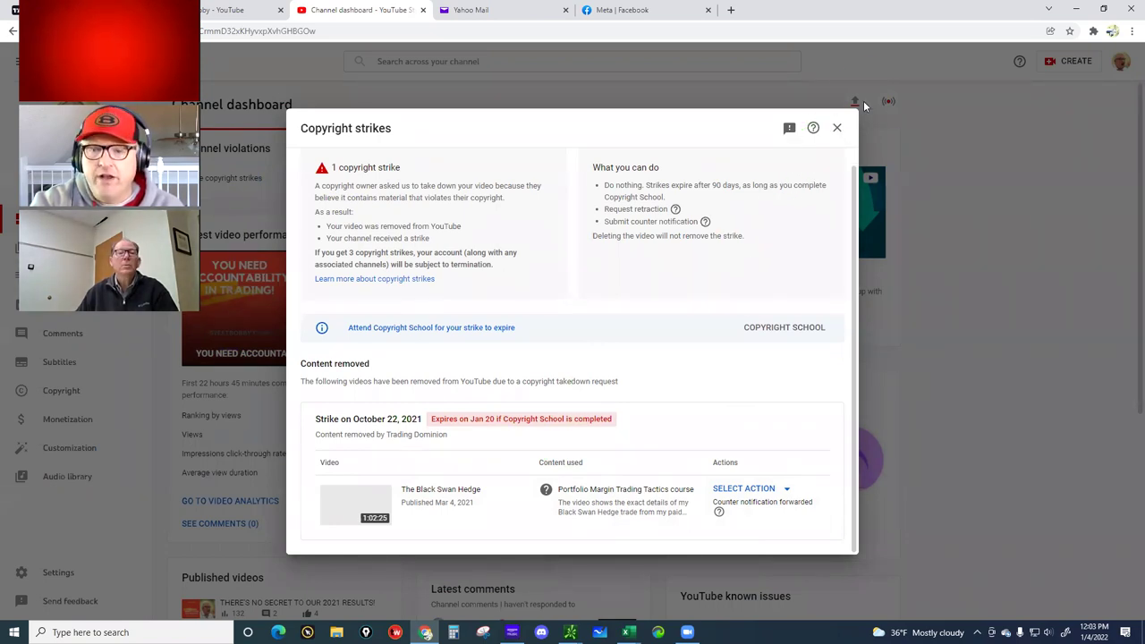
pyautogui.click(837, 127)
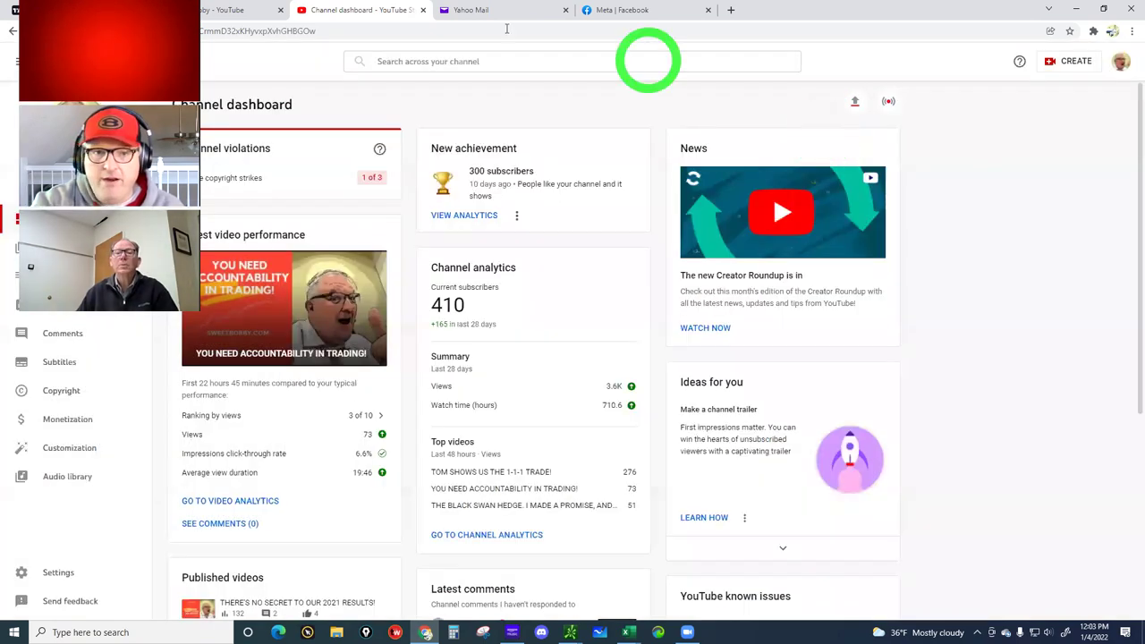
# Step: Read the YouTube counter notification email in Yahoo Mail and minimize the browser to return to the thinkorswim charts
pyautogui.click(497, 11)
pyautogui.scroll(-3, 543, 331)
pyautogui.scroll(2, 385, 307)
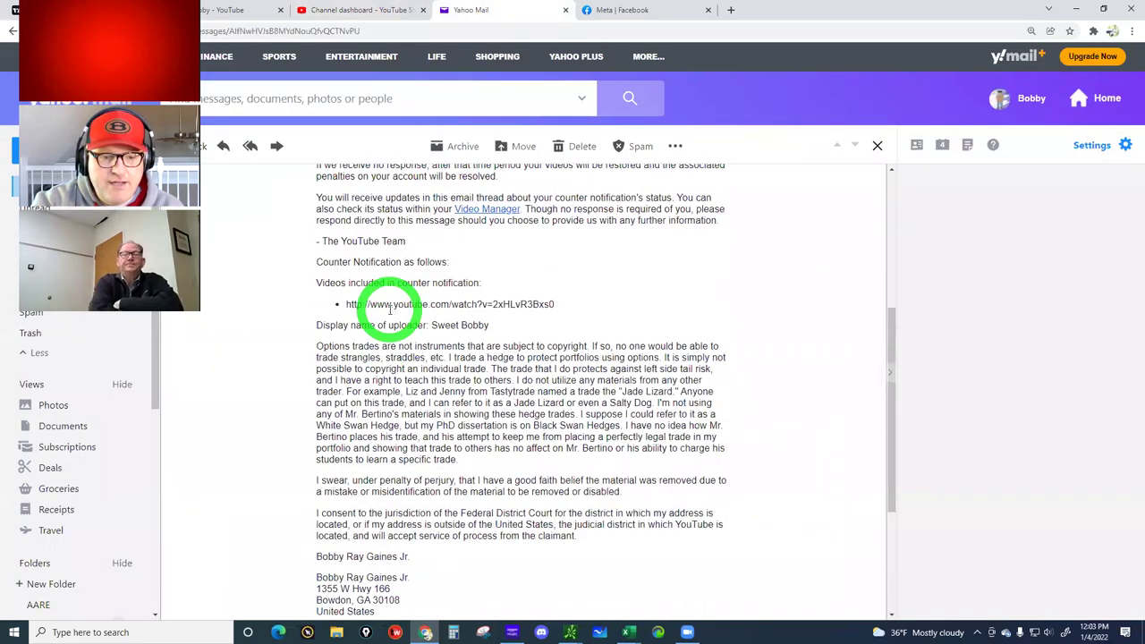
pyautogui.scroll(1, 389, 308)
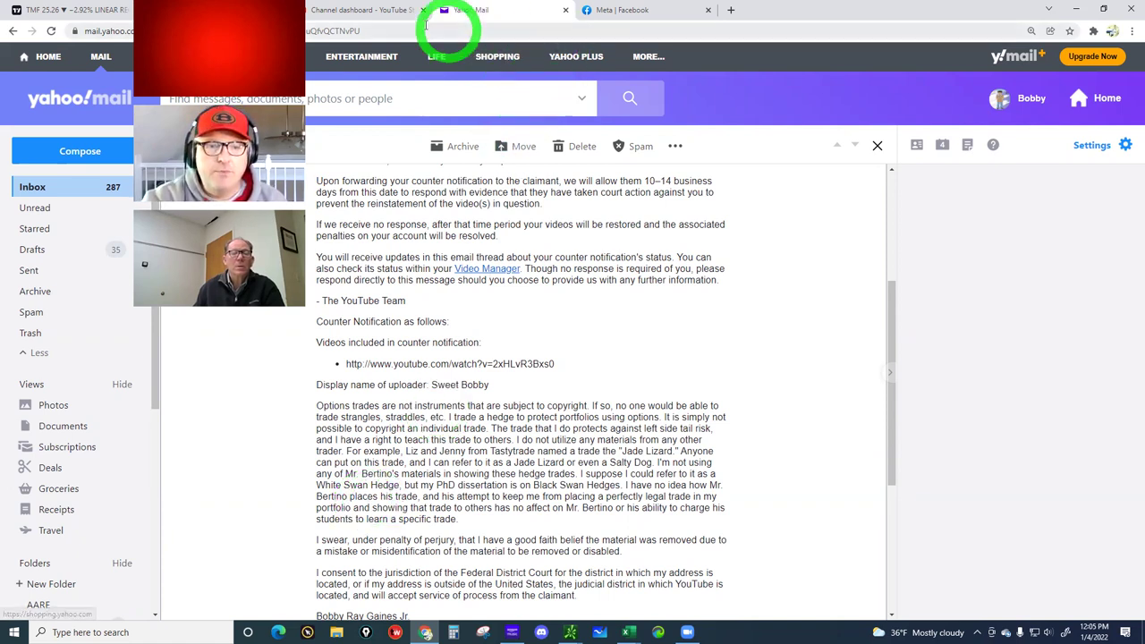
pyautogui.click(1077, 11)
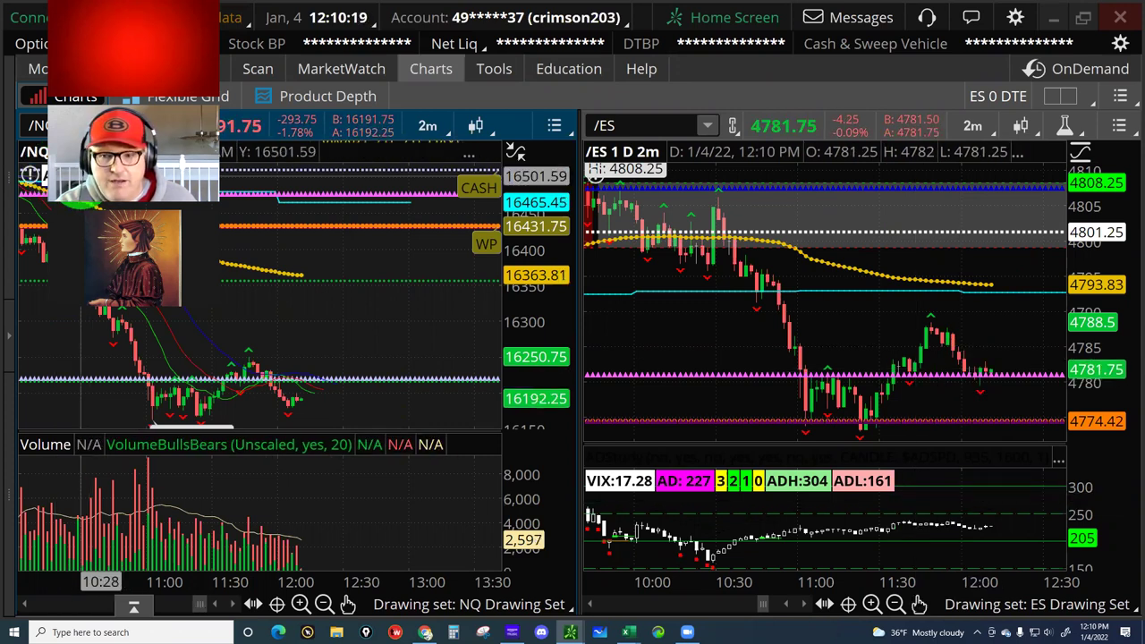
# Step: Examine the /ES net change and the levels above price on the 2-minute chart, from the shaded zone to the VWAP and cyan lines
pyautogui.click(889, 112)
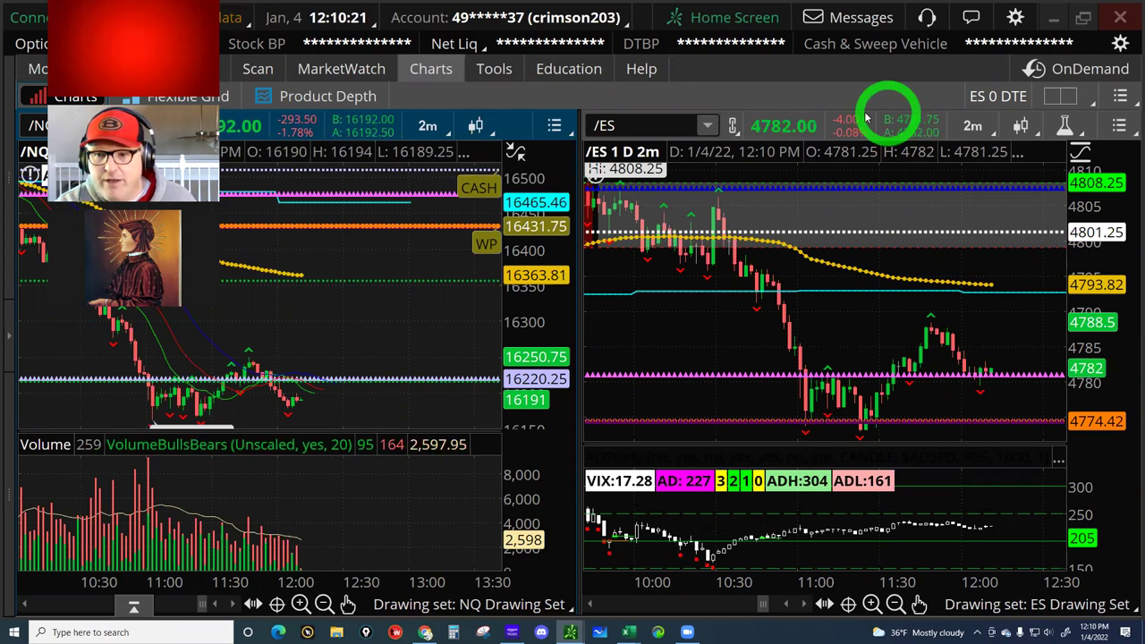
pyautogui.click(854, 132)
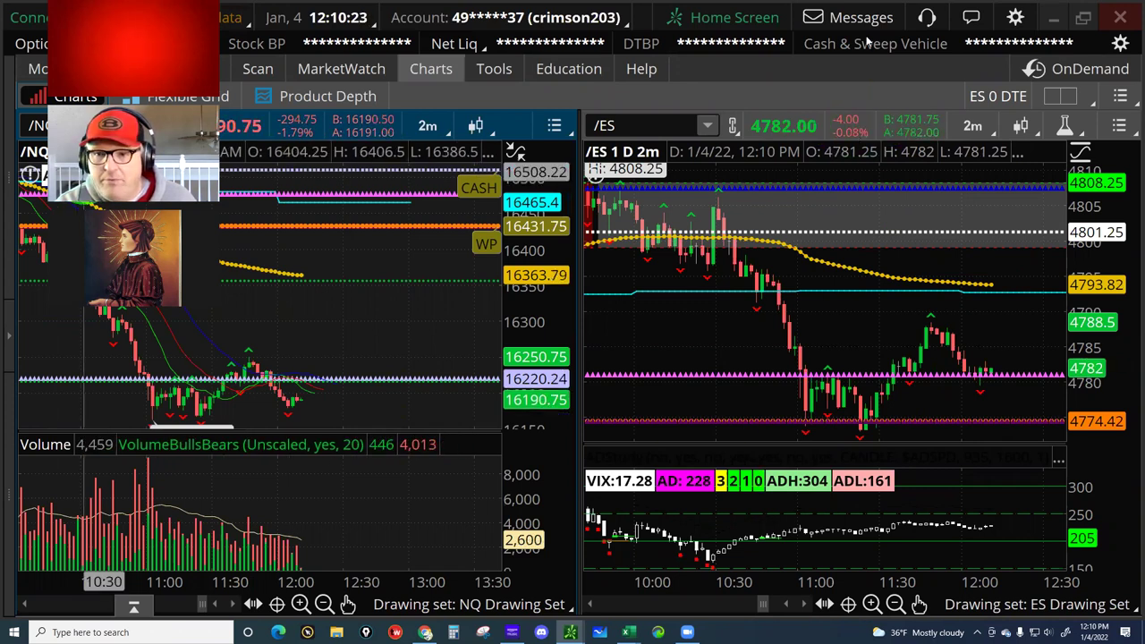
pyautogui.click(872, 113)
pyautogui.click(883, 257)
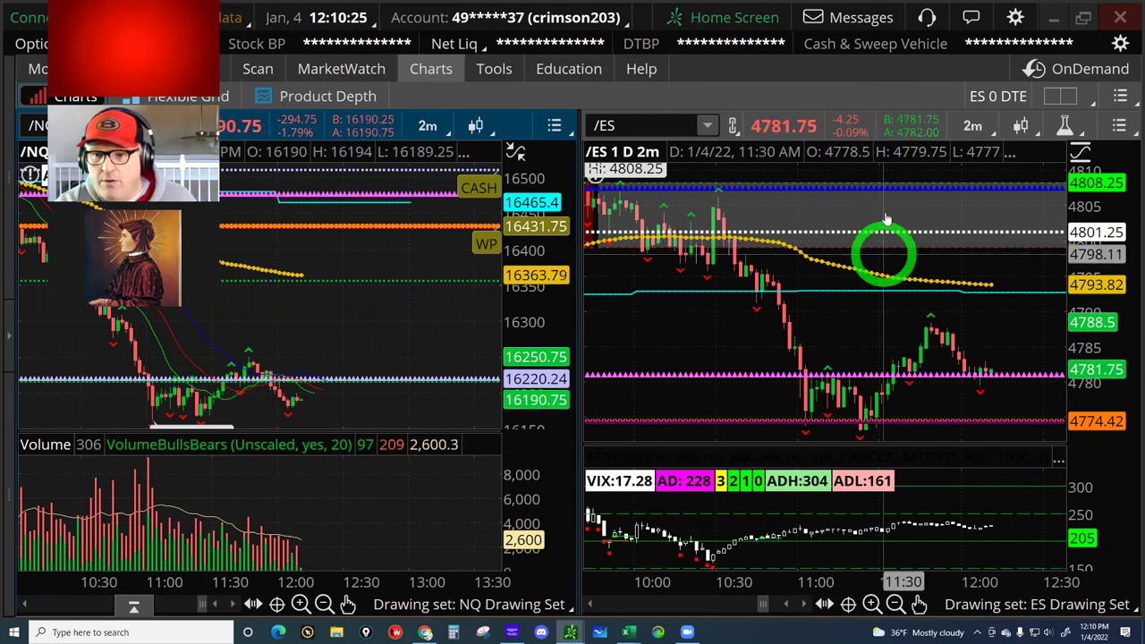
pyautogui.click(879, 195)
pyautogui.click(839, 192)
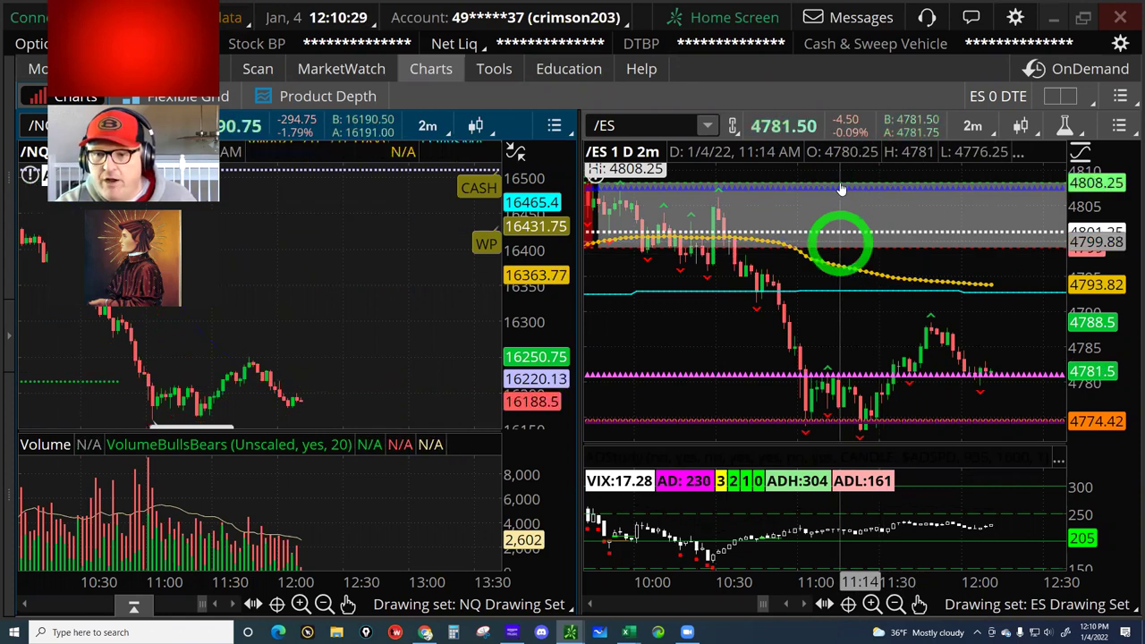
pyautogui.click(834, 190)
pyautogui.click(876, 232)
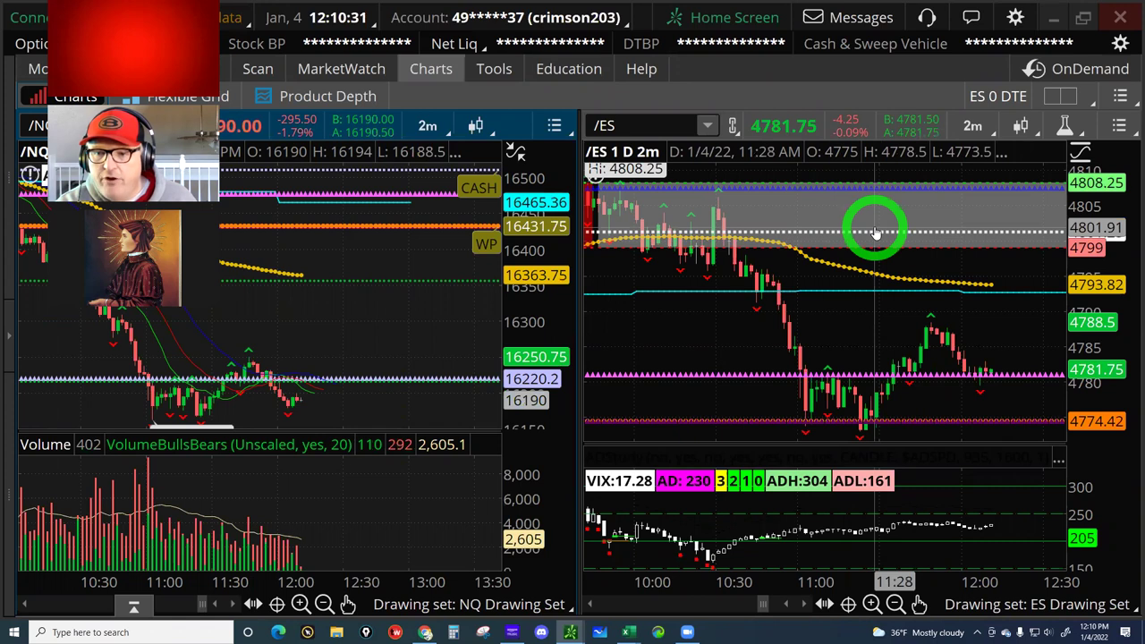
pyautogui.click(881, 273)
pyautogui.click(870, 292)
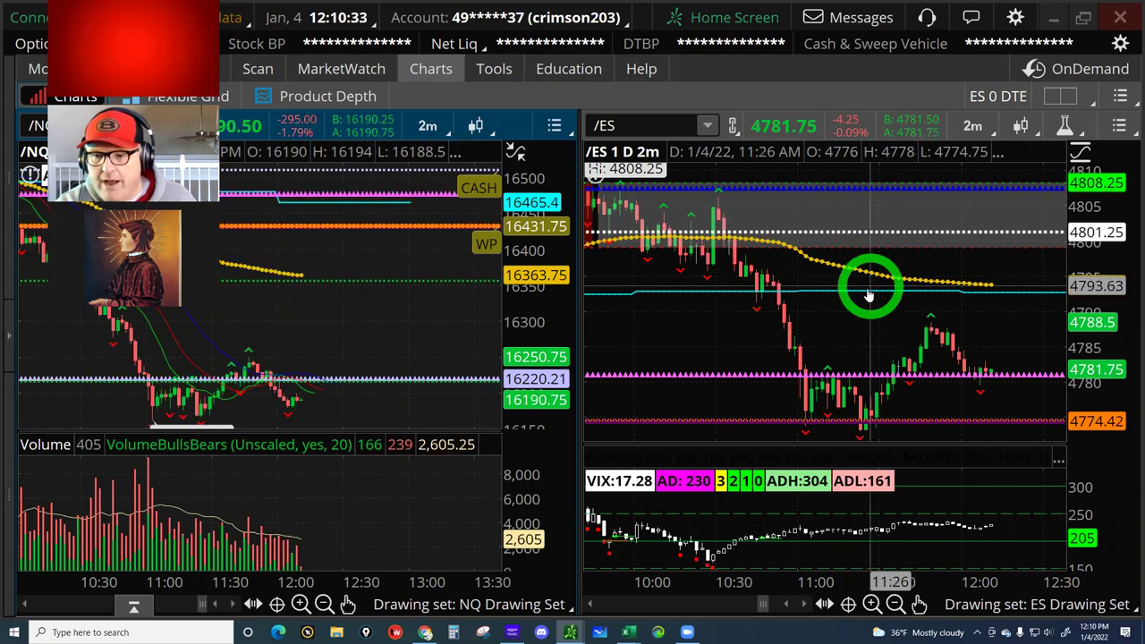
# Step: Examine the latest /ES candles against the pink and orange support lines and the lower 4758.25 level
pyautogui.click(982, 380)
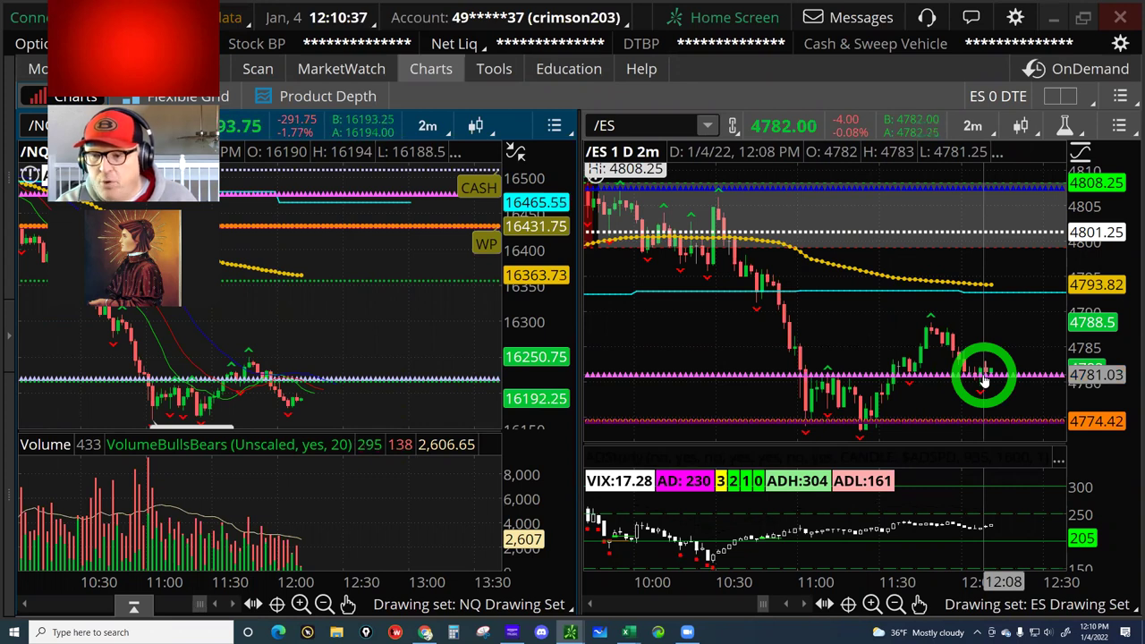
pyautogui.click(761, 403)
pyautogui.click(925, 378)
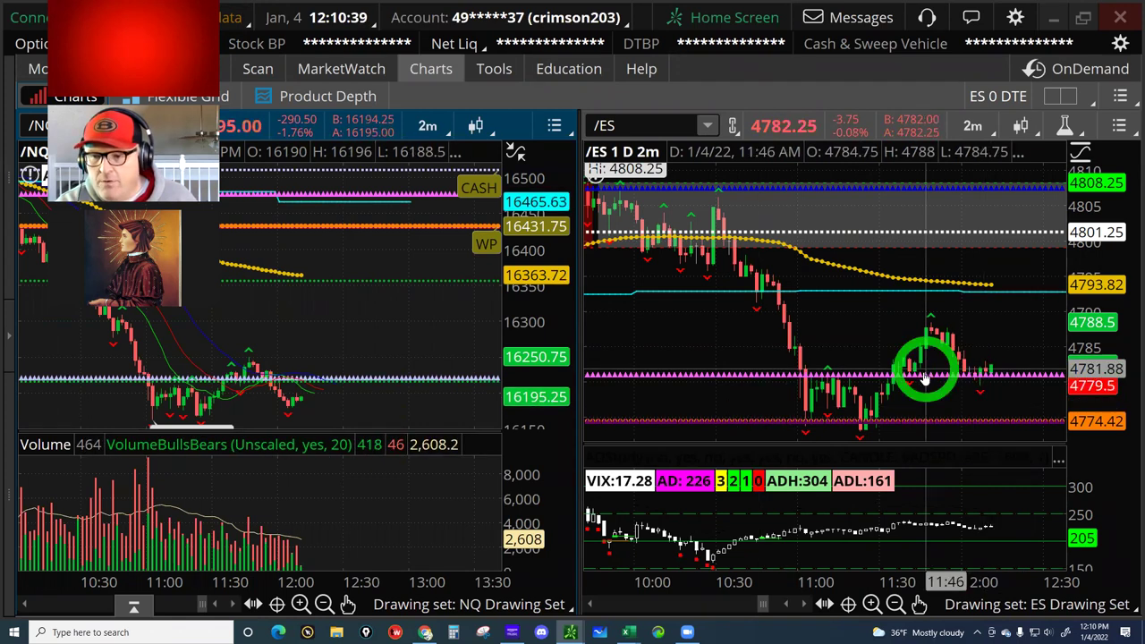
pyautogui.click(937, 444)
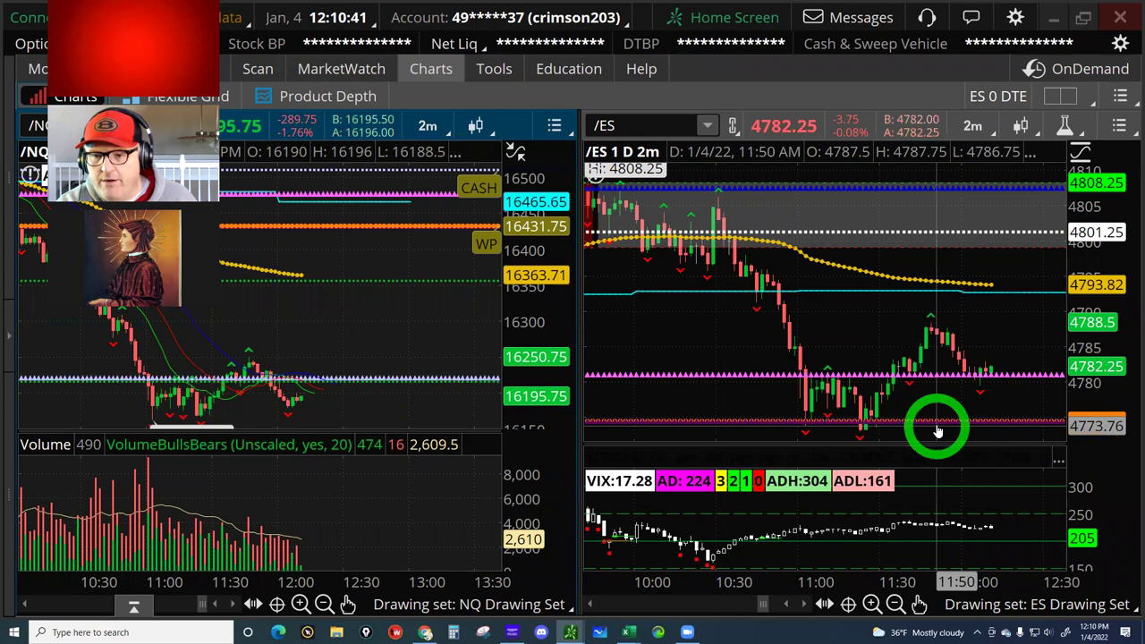
pyautogui.click(982, 342)
pyautogui.click(1078, 277)
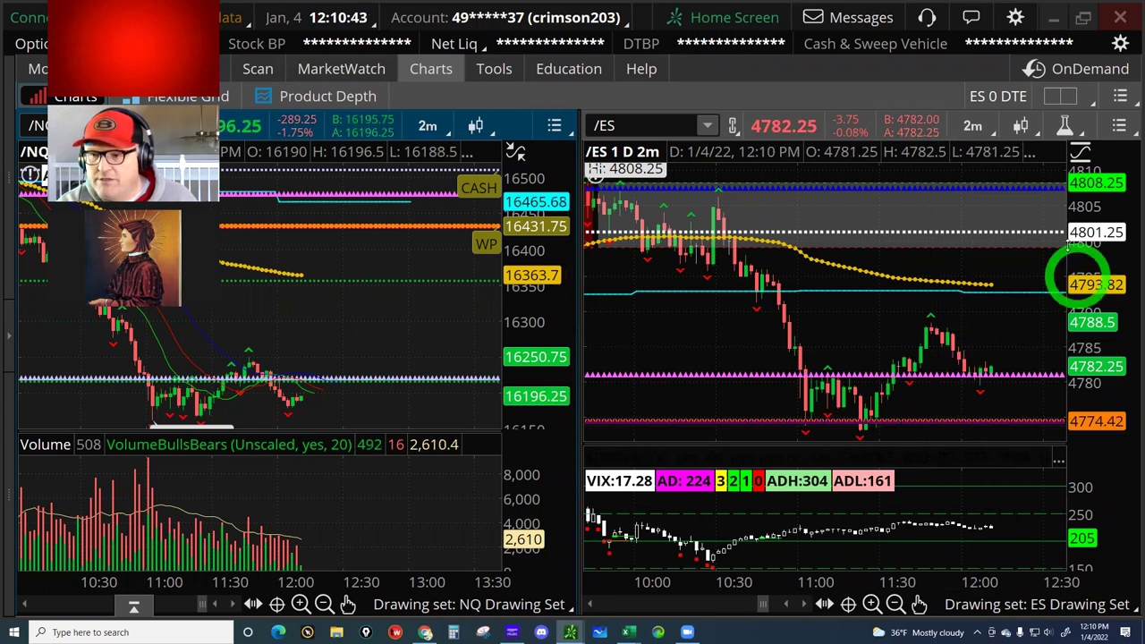
pyautogui.moveTo(996, 185); pyautogui.dragTo(989, 127)
pyautogui.moveTo(975, 220); pyautogui.dragTo(988, 125)
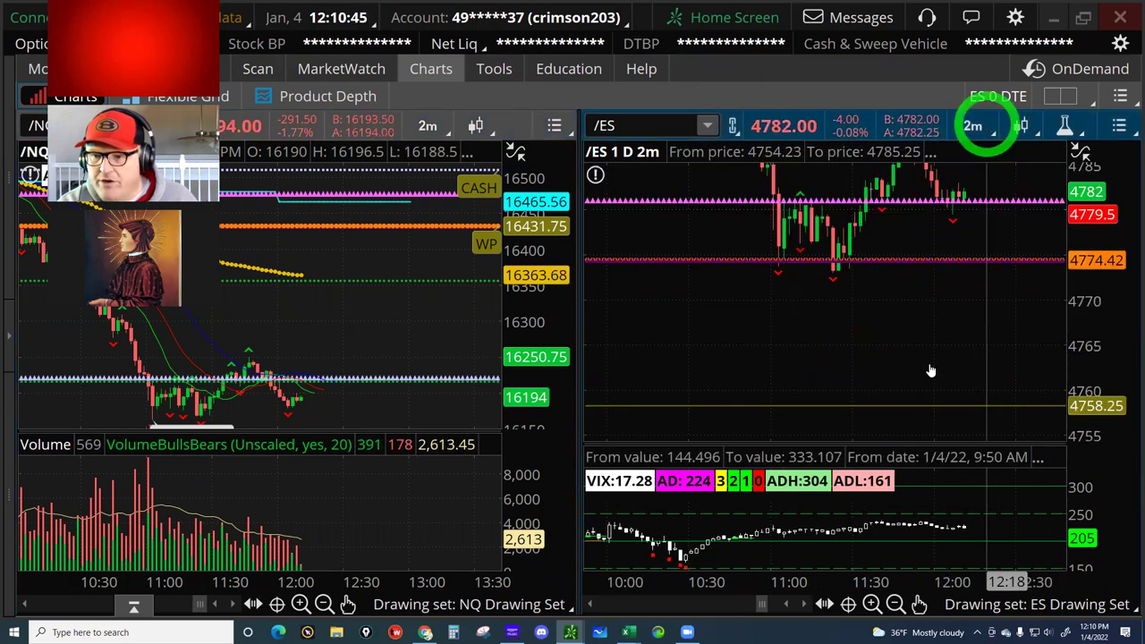
pyautogui.moveTo(917, 219); pyautogui.dragTo(919, 177)
pyautogui.moveTo(927, 248); pyautogui.dragTo(912, 408)
pyautogui.click(984, 185)
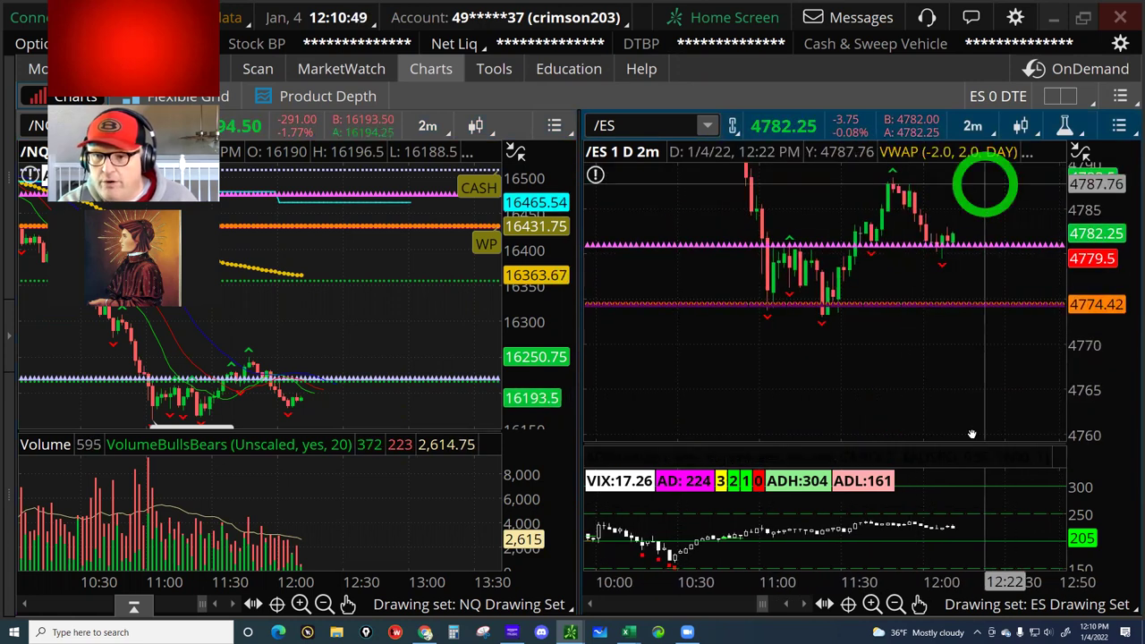
# Step: Examine the /ES swing from the 11:20 low at the orange line up to the shaded resistance zone
pyautogui.moveTo(968, 489); pyautogui.dragTo(927, 276)
pyautogui.moveTo(913, 425); pyautogui.dragTo(955, 300)
pyautogui.click(955, 300)
pyautogui.moveTo(971, 169); pyautogui.dragTo(961, 268)
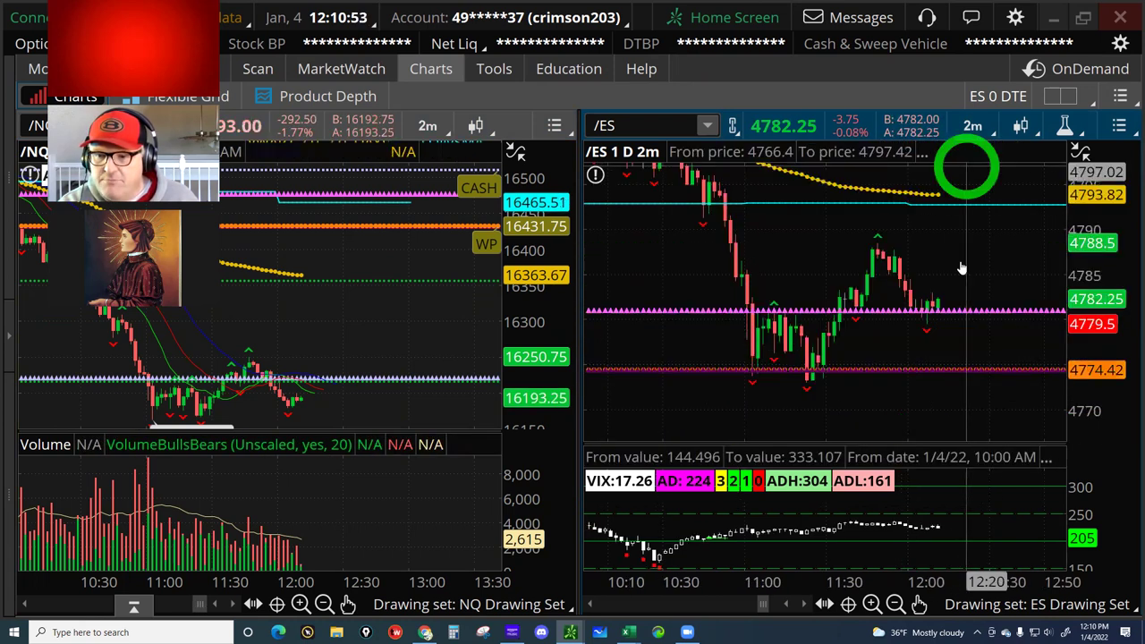
pyautogui.moveTo(970, 230); pyautogui.dragTo(970, 228)
pyautogui.moveTo(950, 286); pyautogui.dragTo(957, 268)
pyautogui.click(956, 268)
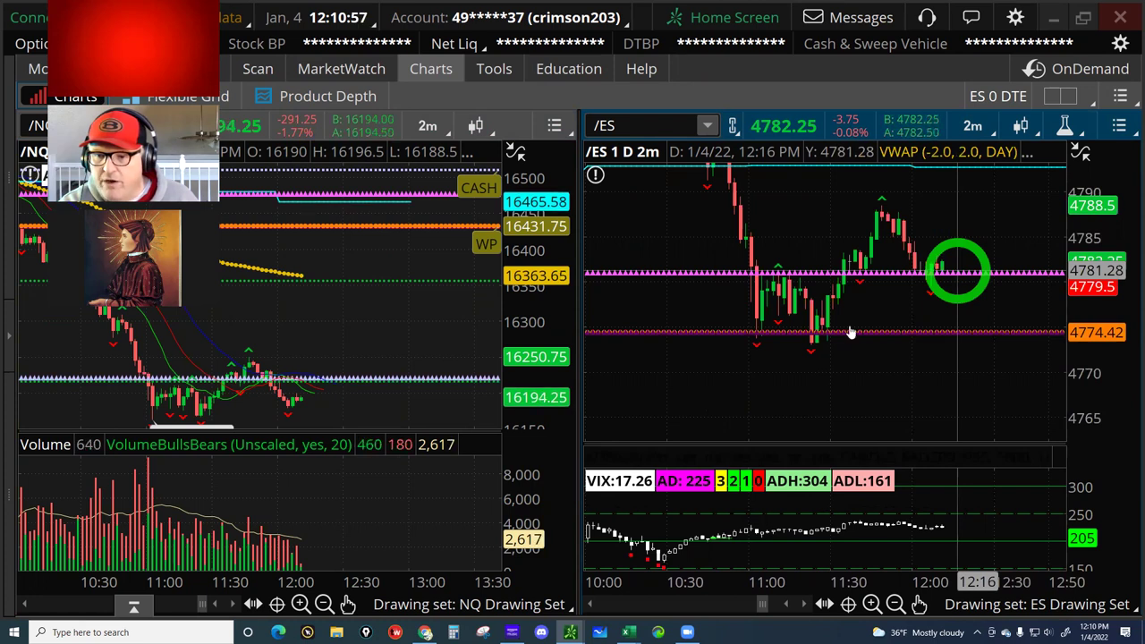
pyautogui.moveTo(810, 335); pyautogui.dragTo(809, 339)
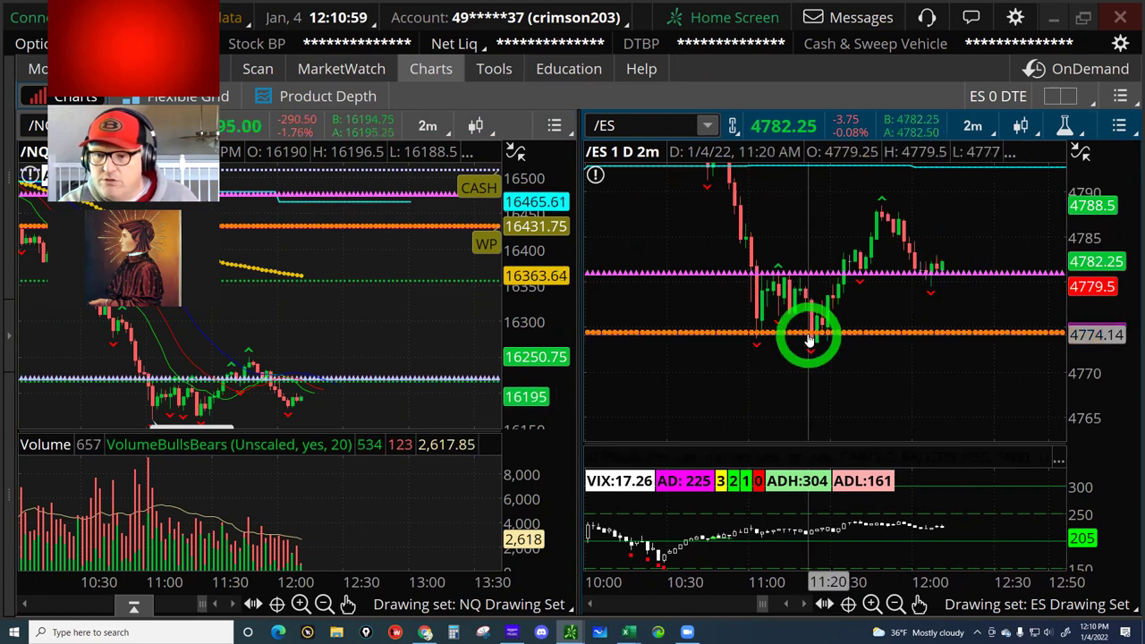
pyautogui.click(845, 375)
pyautogui.moveTo(971, 327); pyautogui.dragTo(960, 385)
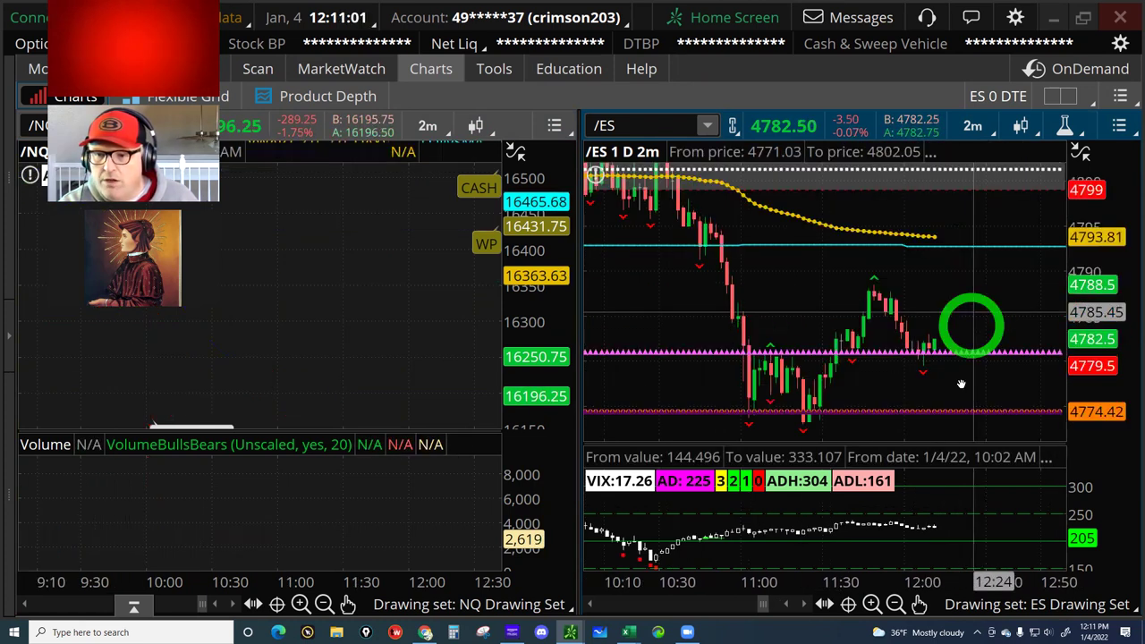
pyautogui.click(959, 257)
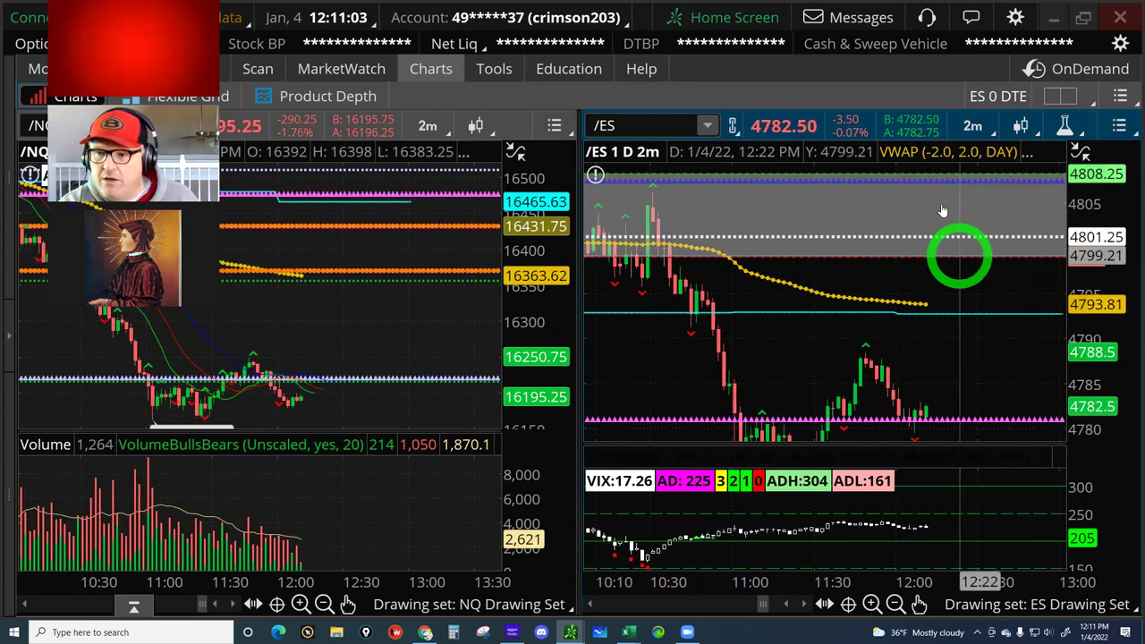
pyautogui.click(942, 209)
pyautogui.click(966, 159)
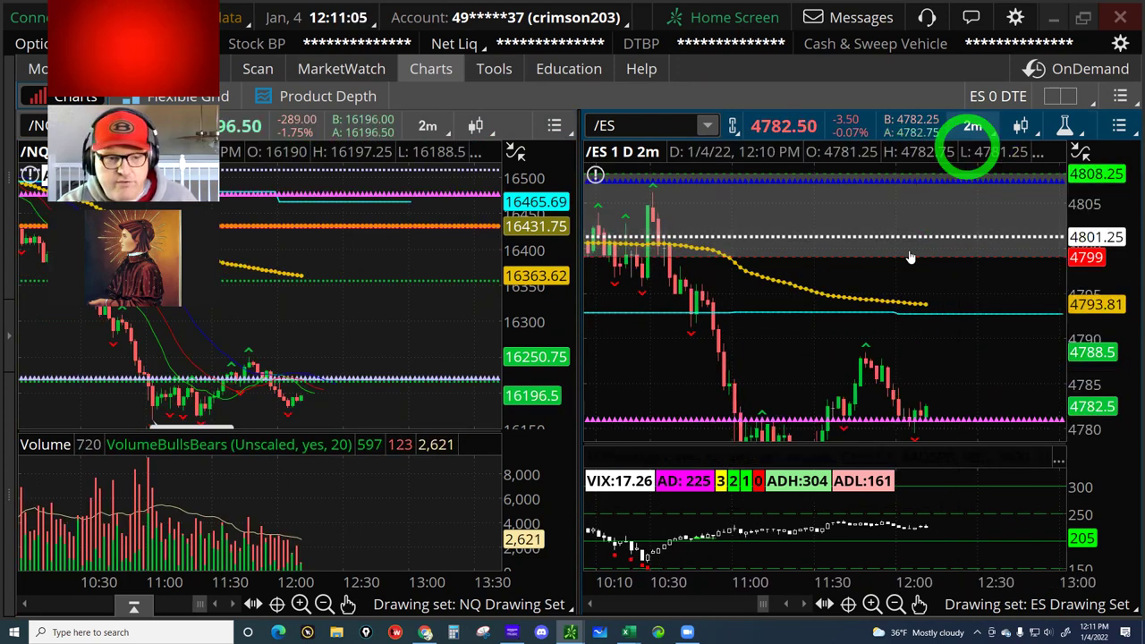
# Step: Compare the /NQ net change and its recent candles around the moving averages with the /ES price action
pyautogui.moveTo(246, 264); pyautogui.dragTo(320, 294)
pyautogui.click(326, 125)
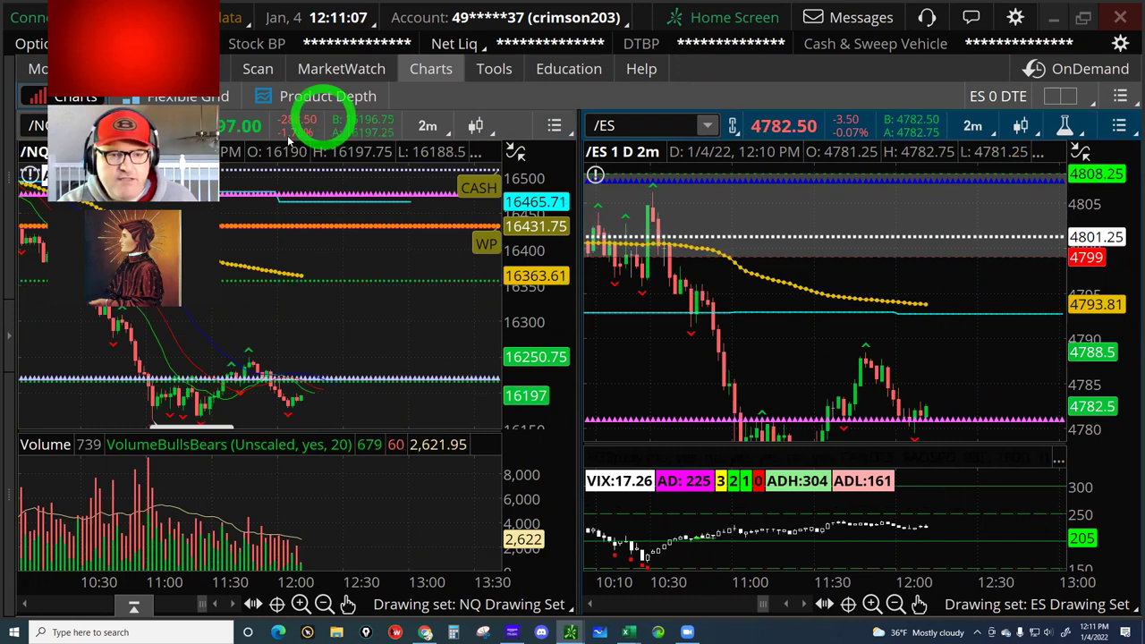
pyautogui.click(288, 134)
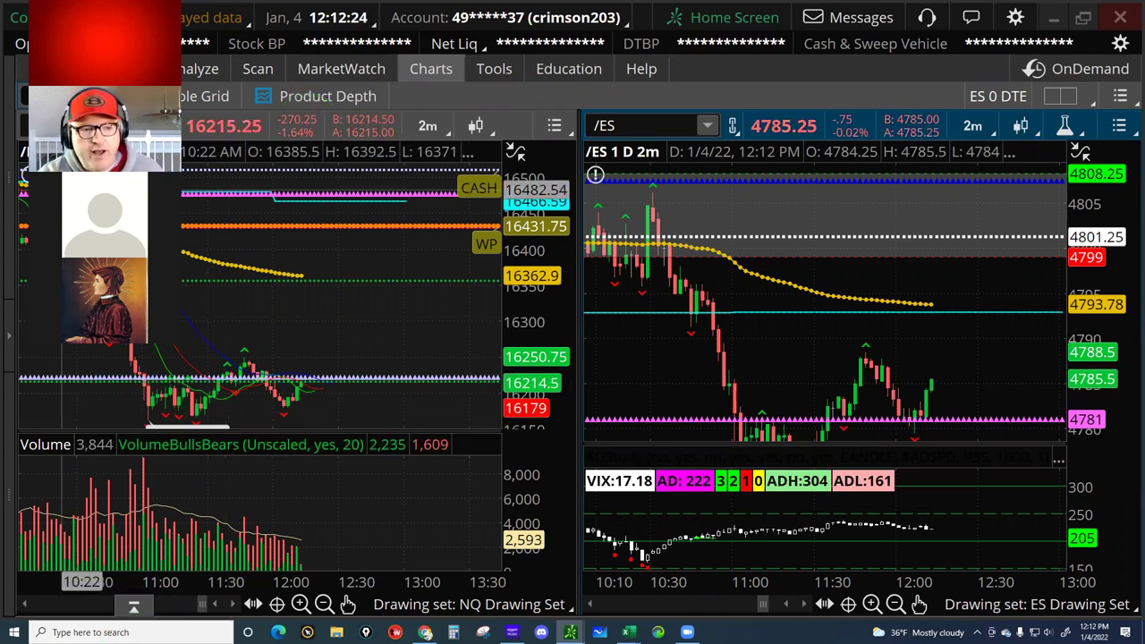
pyautogui.click(188, 357)
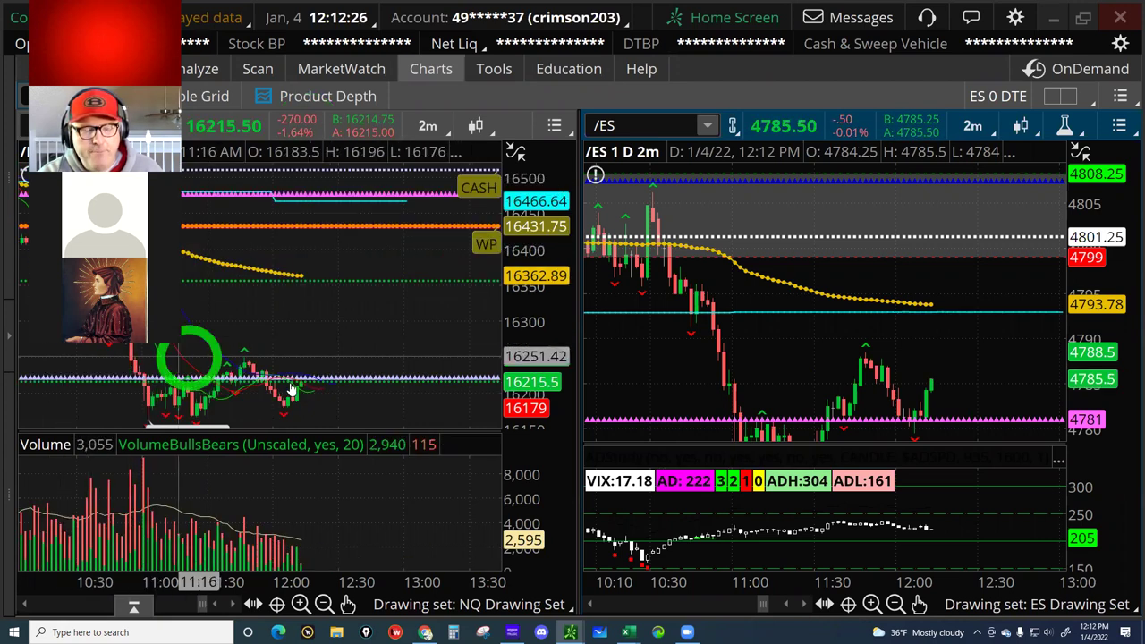
pyautogui.click(291, 387)
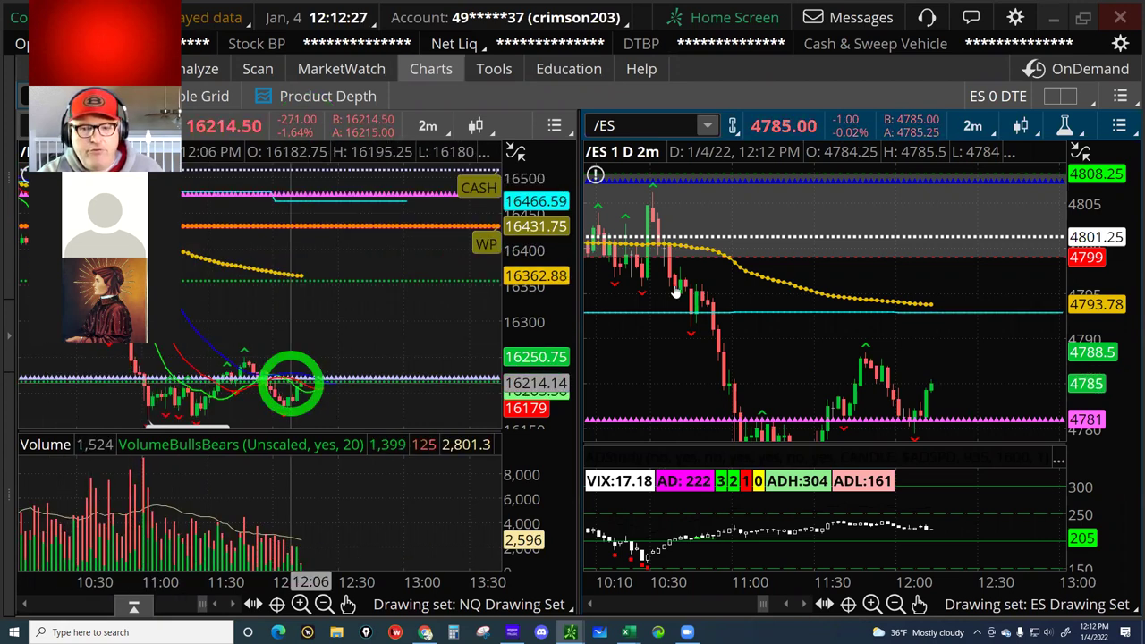
pyautogui.click(616, 273)
pyautogui.click(909, 398)
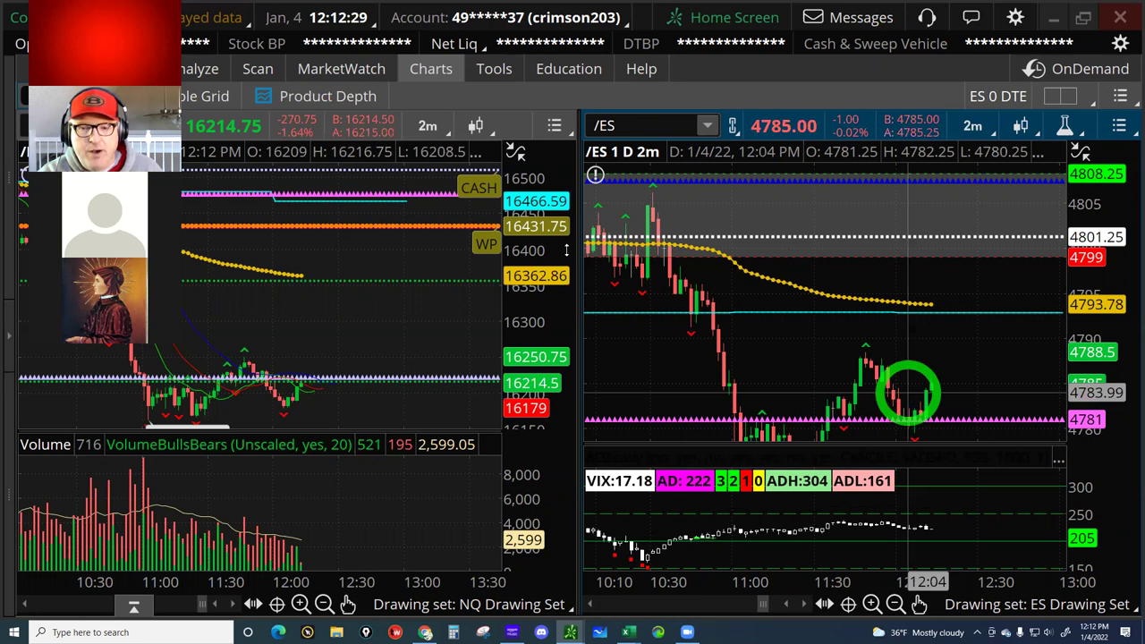
pyautogui.click(634, 191)
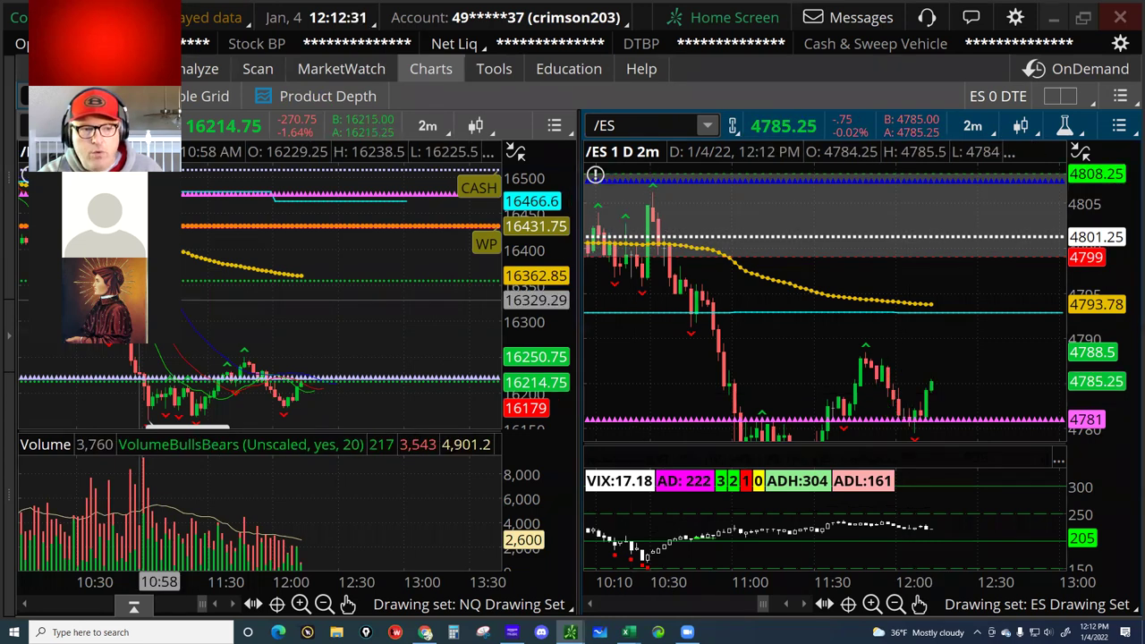
pyautogui.click(210, 127)
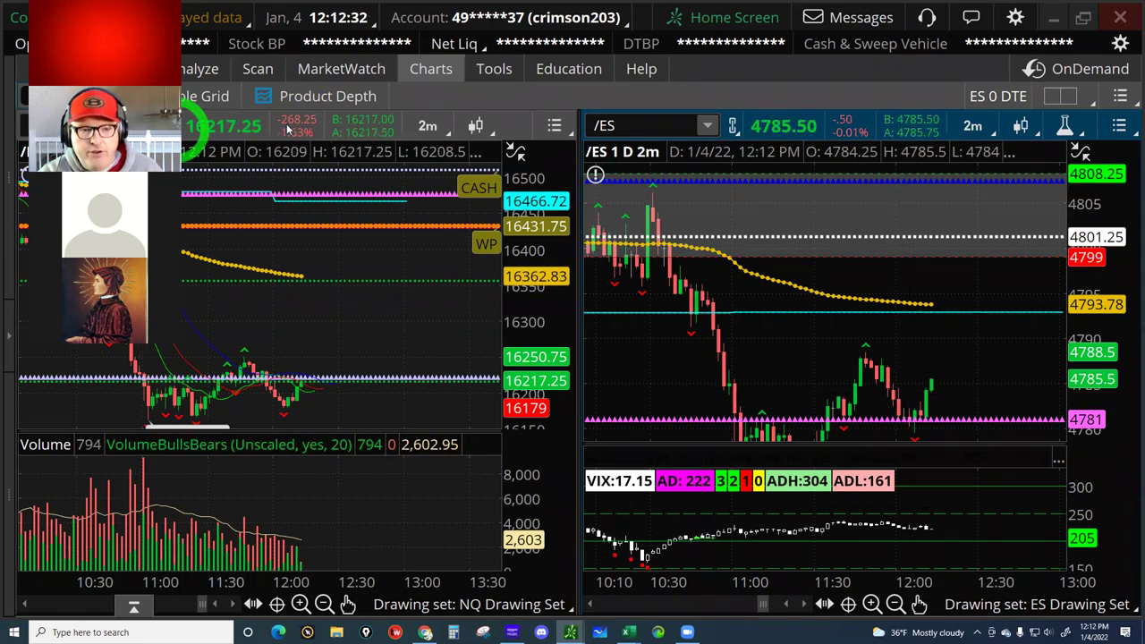
pyautogui.click(288, 128)
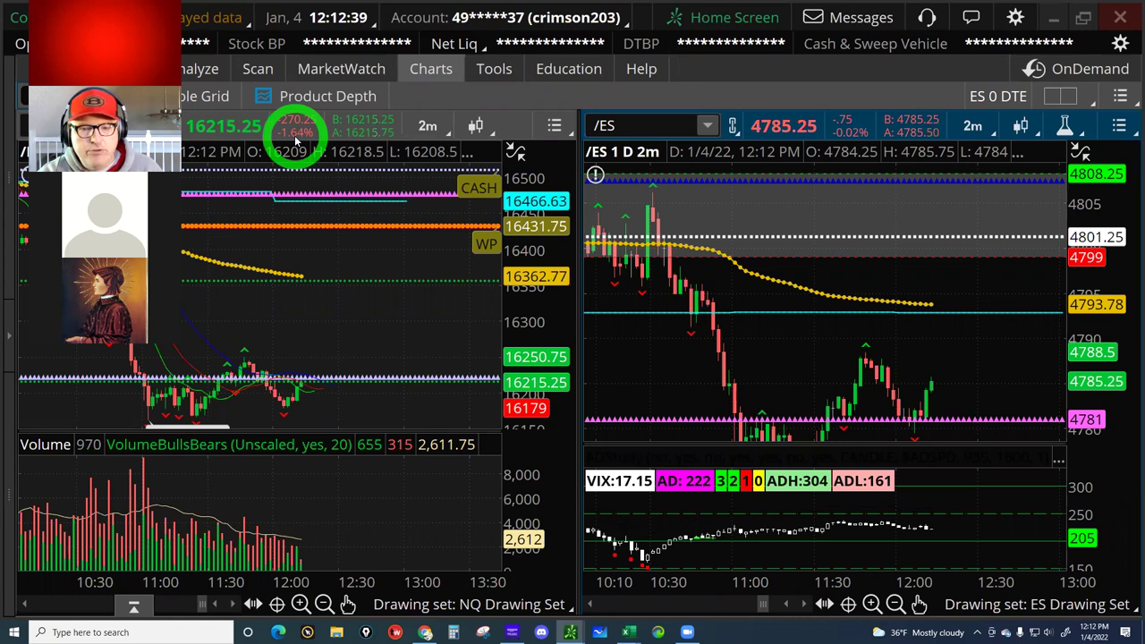
# Step: Examine the latest /ES candles against the 11:46 swing high and the earlier drop below the VWAP line
pyautogui.click(935, 382)
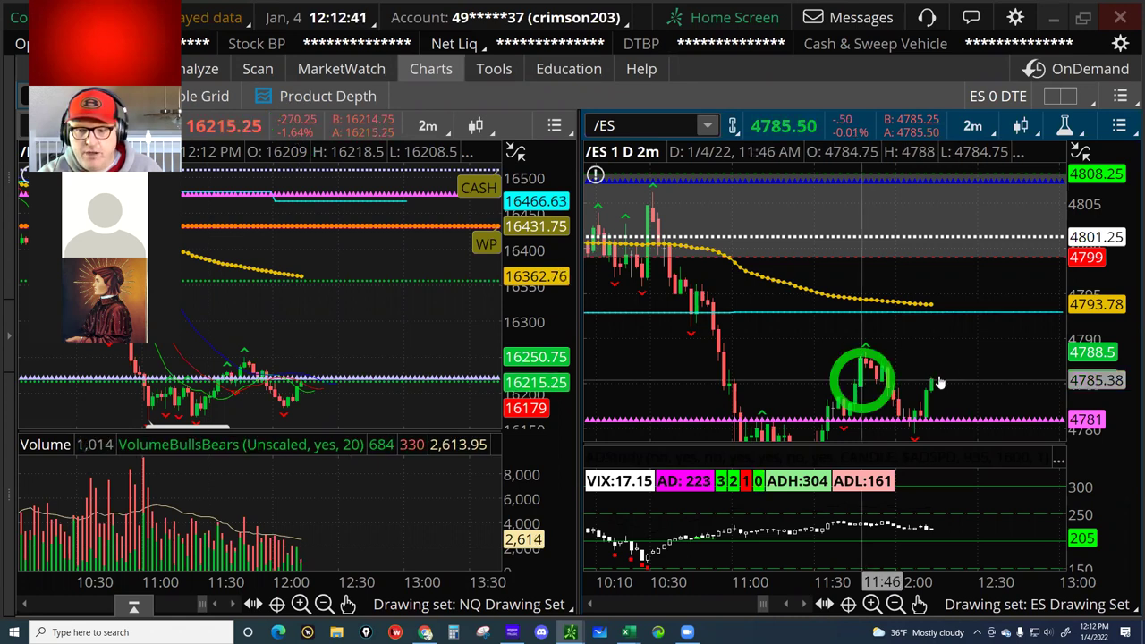
pyautogui.click(939, 380)
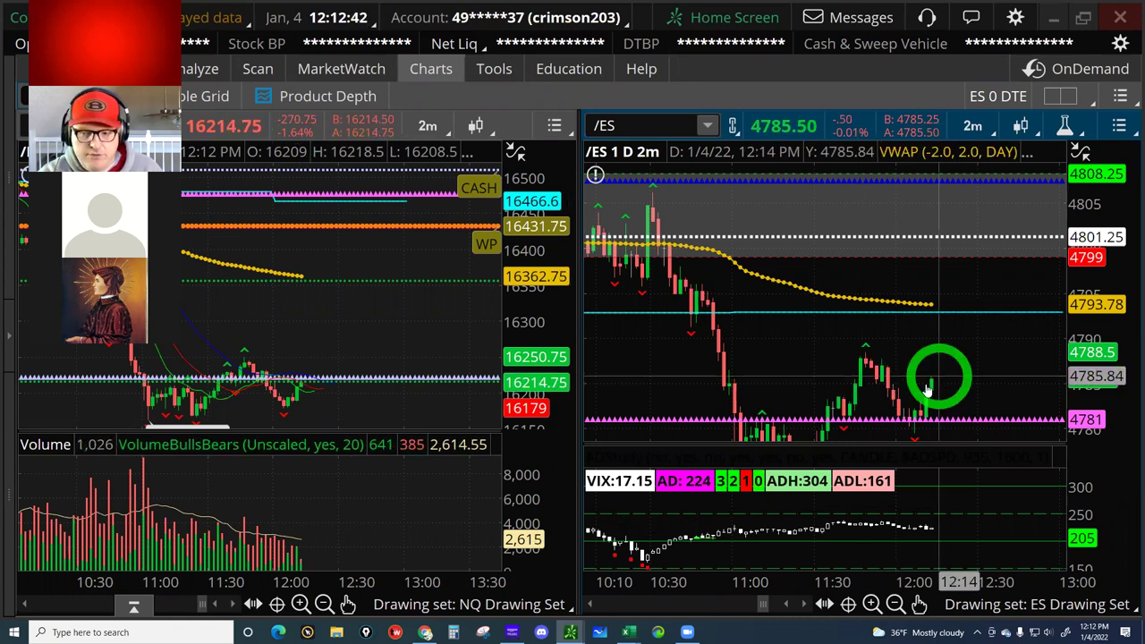
pyautogui.click(716, 282)
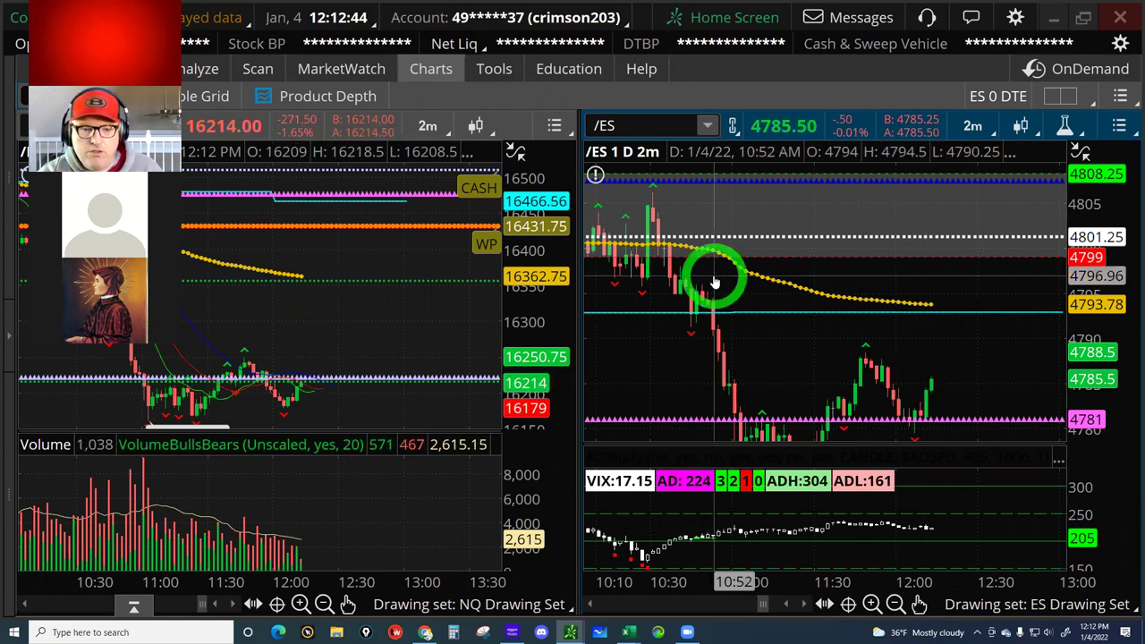
pyautogui.click(664, 527)
# Step: Switch to Excel and bring up the TQQQ AIM EMPIRE YR 2022 workbook on its AIM DASHBOARD sheet
pyautogui.click(629, 632)
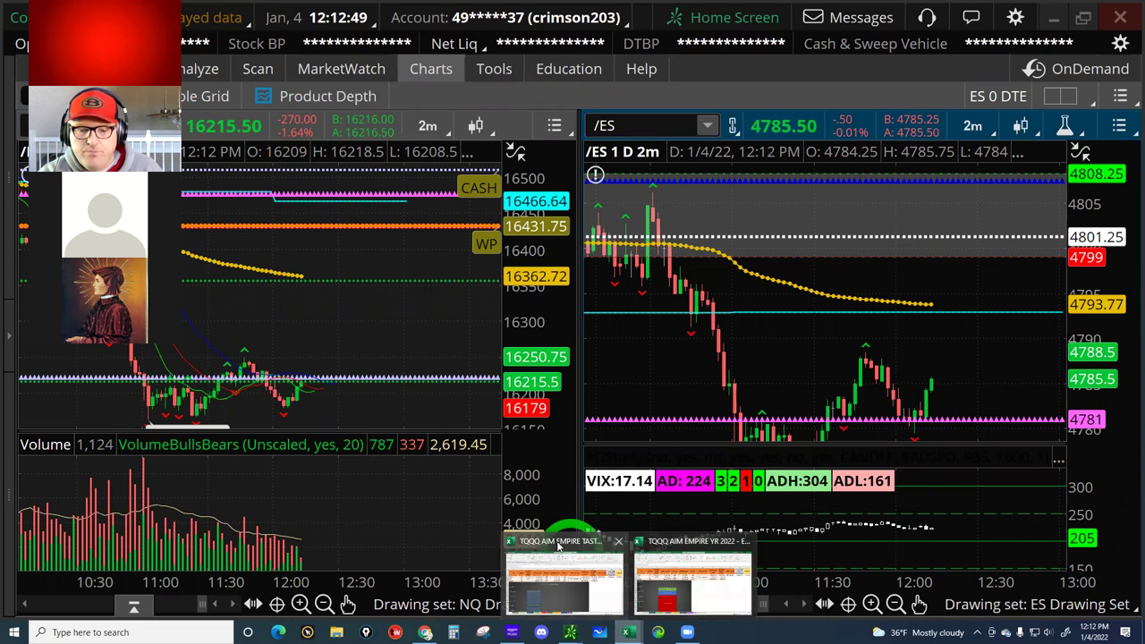
pyautogui.click(675, 545)
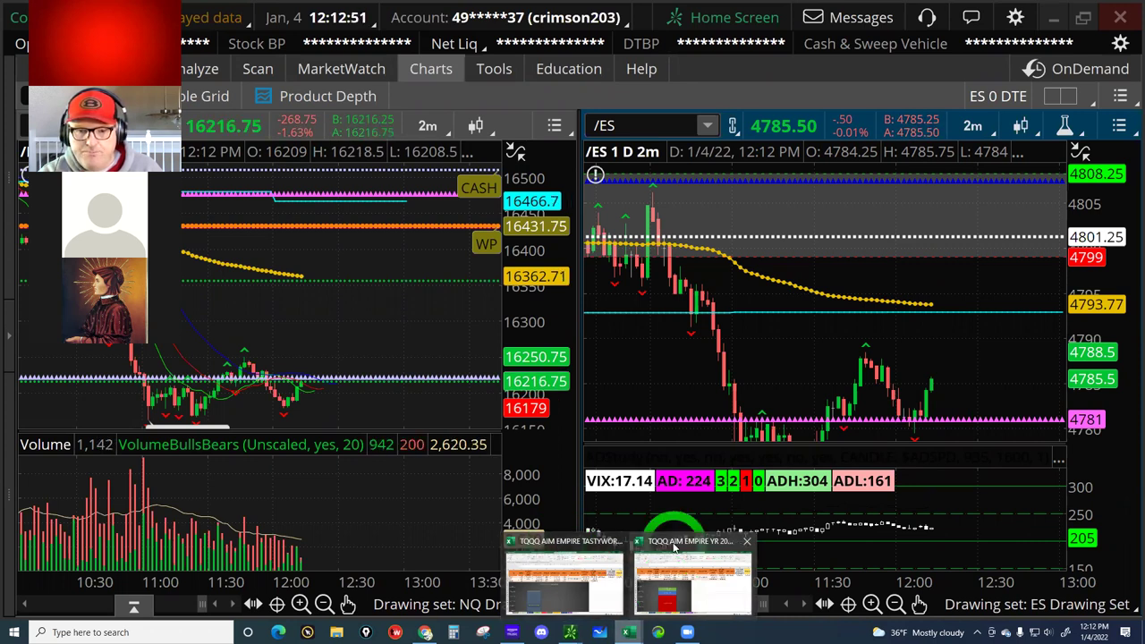
pyautogui.click(725, 246)
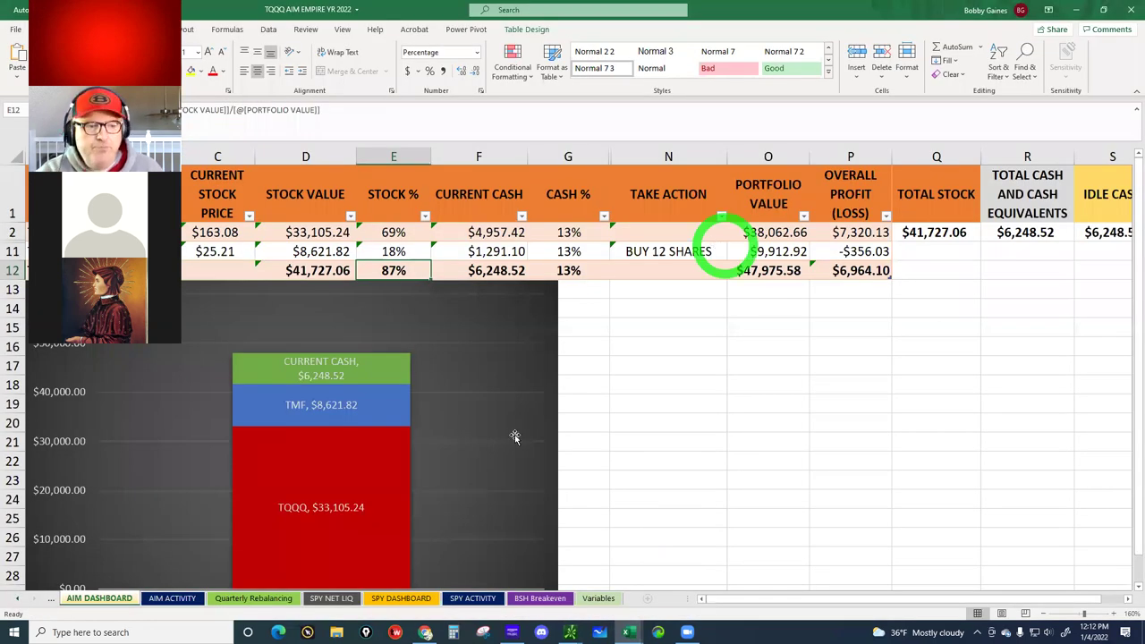
# Step: Review the dashboard's portfolio values and the recommended TMF trade in the TAKE ACTION column, cell N11
pyautogui.click(403, 129)
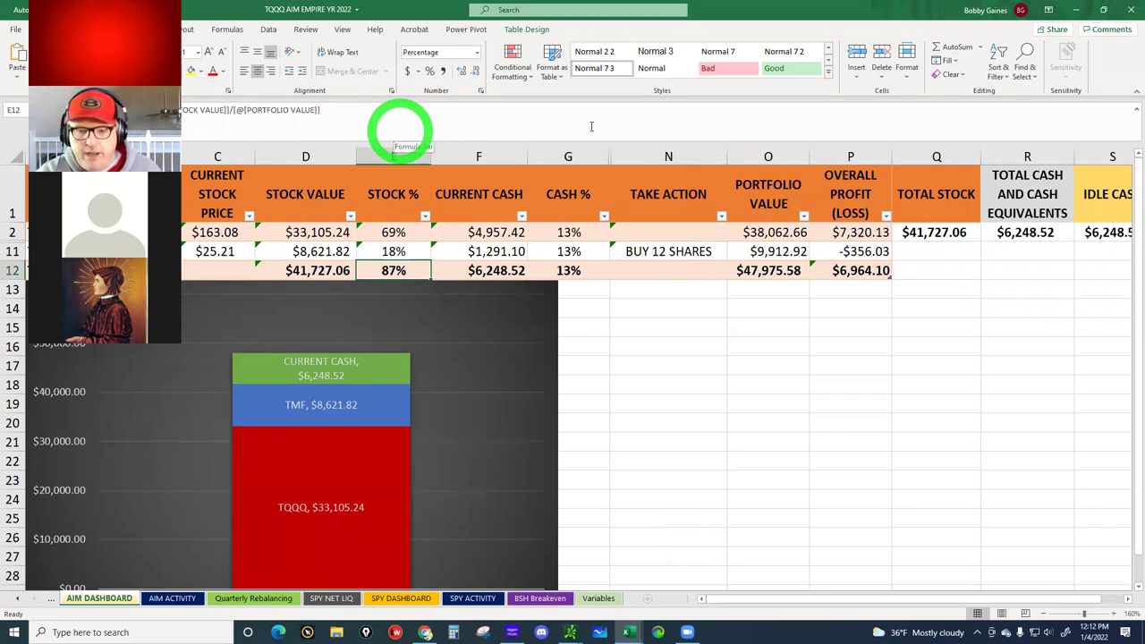
pyautogui.click(769, 263)
pyautogui.click(677, 251)
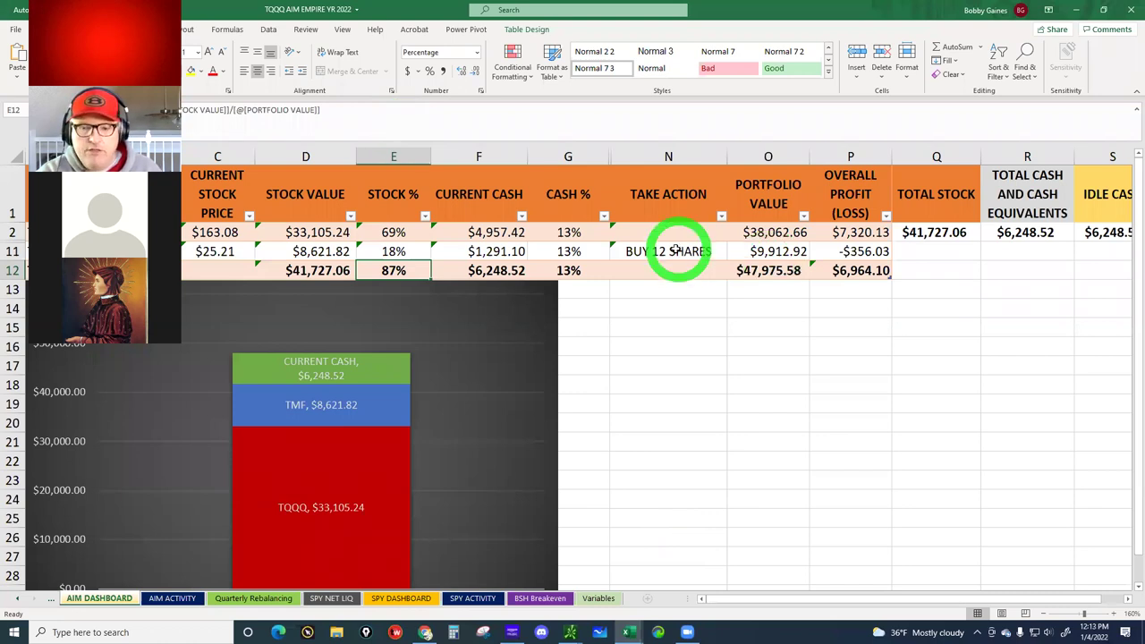
pyautogui.click(668, 251)
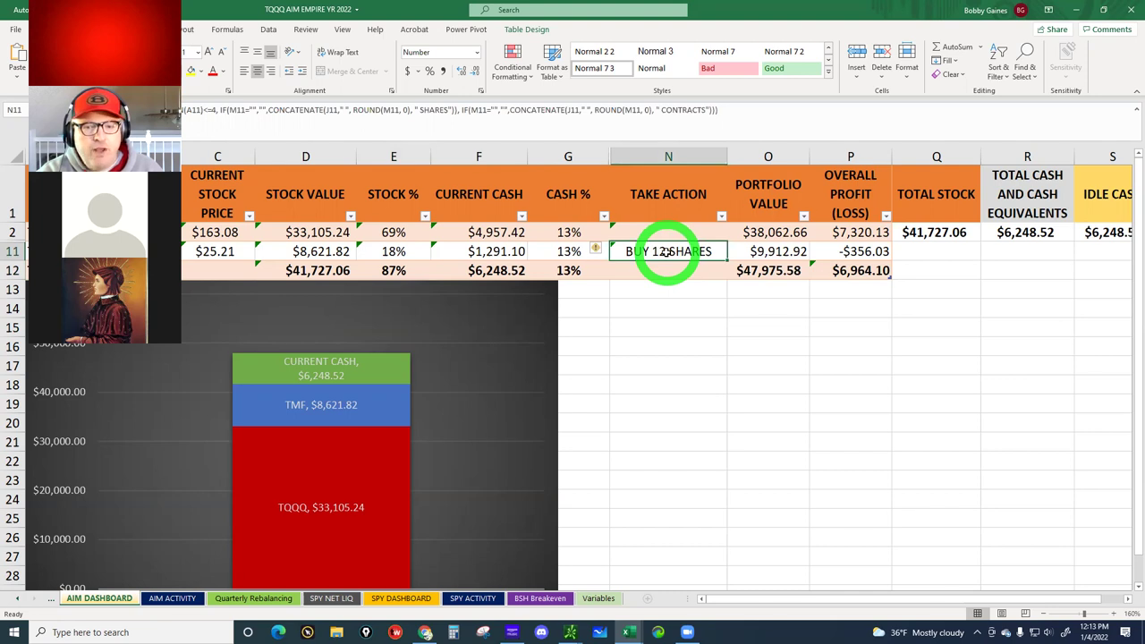
pyautogui.click(669, 157)
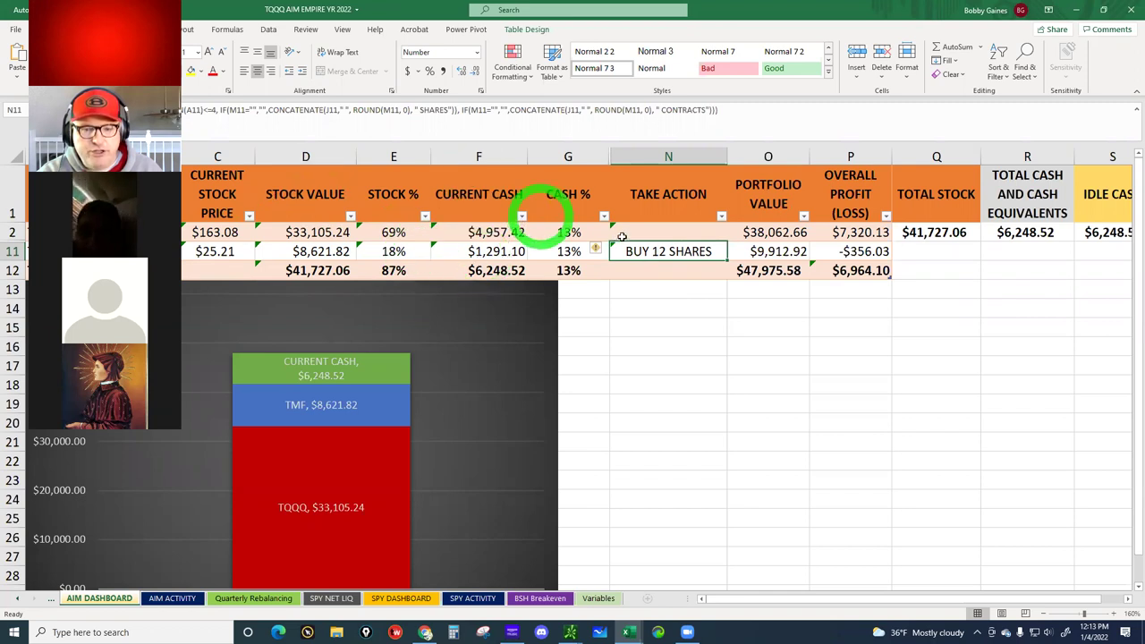
# Step: Compare the TQQQ and TMF rows and their TAKE ACTION cells, N2 and N11
pyautogui.hotkey('ctrl', 'Home')
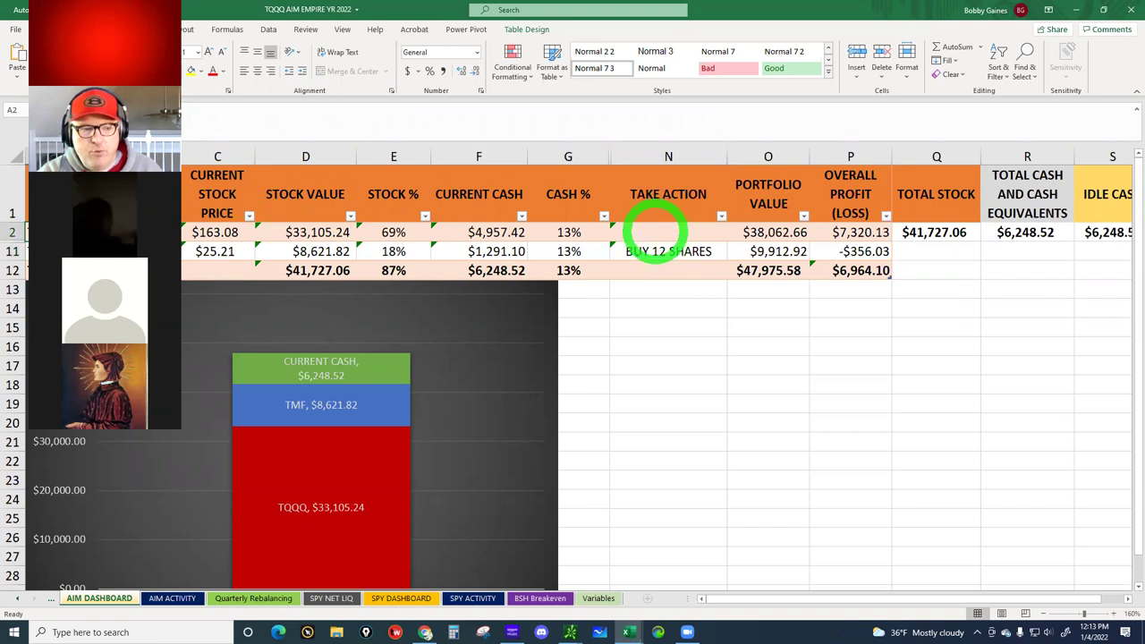
pyautogui.press('Down')
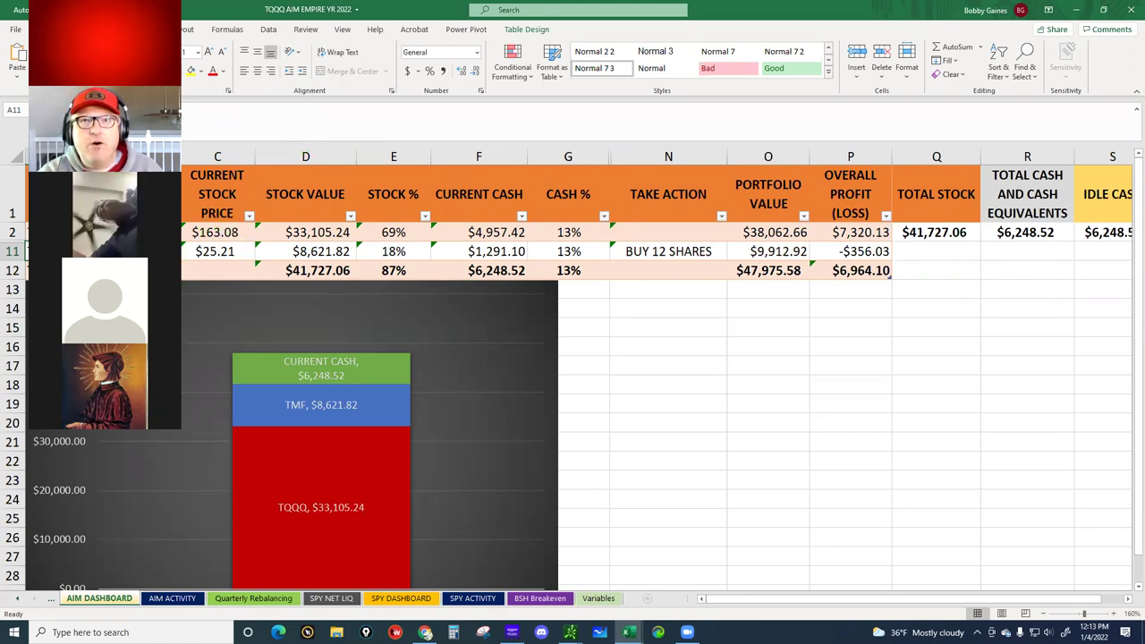
pyautogui.click(657, 253)
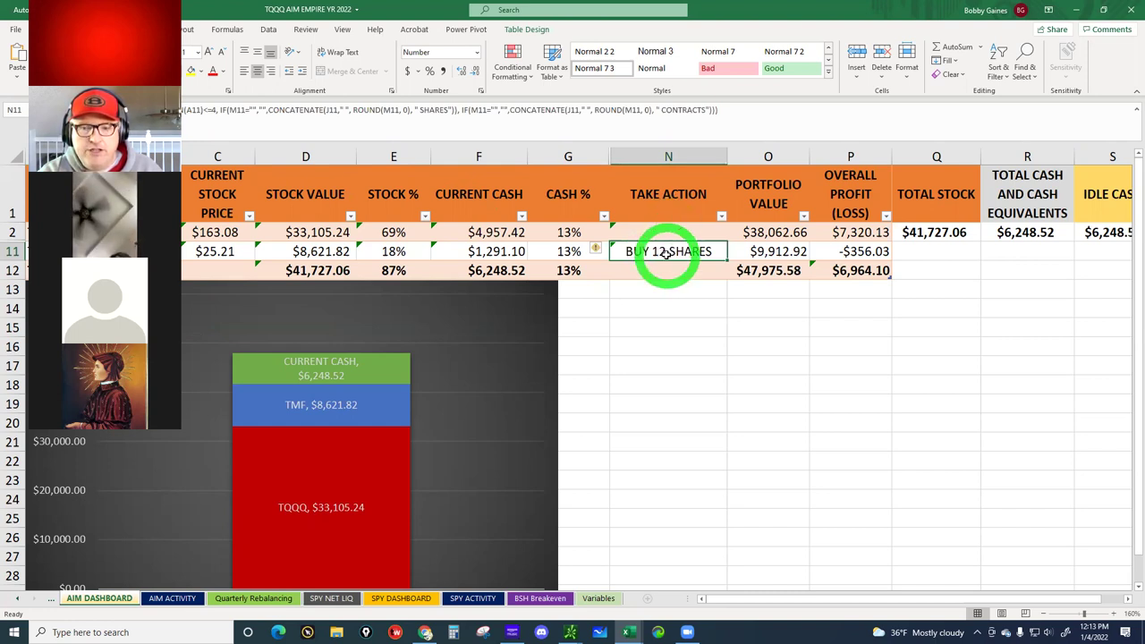
pyautogui.click(664, 230)
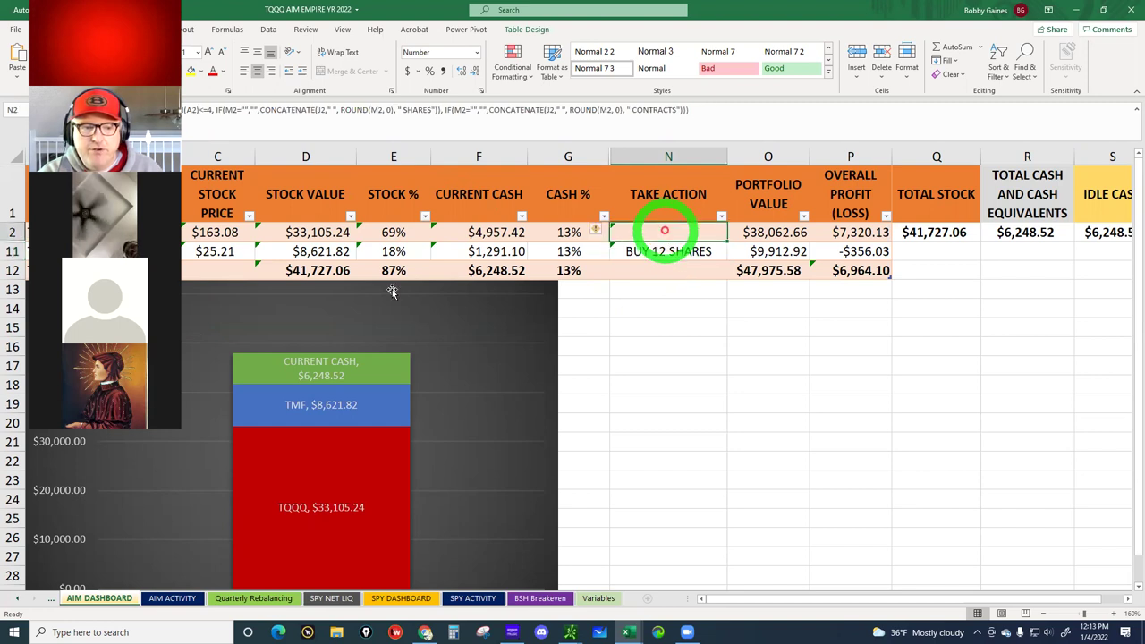
# Step: Check the current stock price cells for TQQQ and TMF, C2 and C11
pyautogui.click(212, 231)
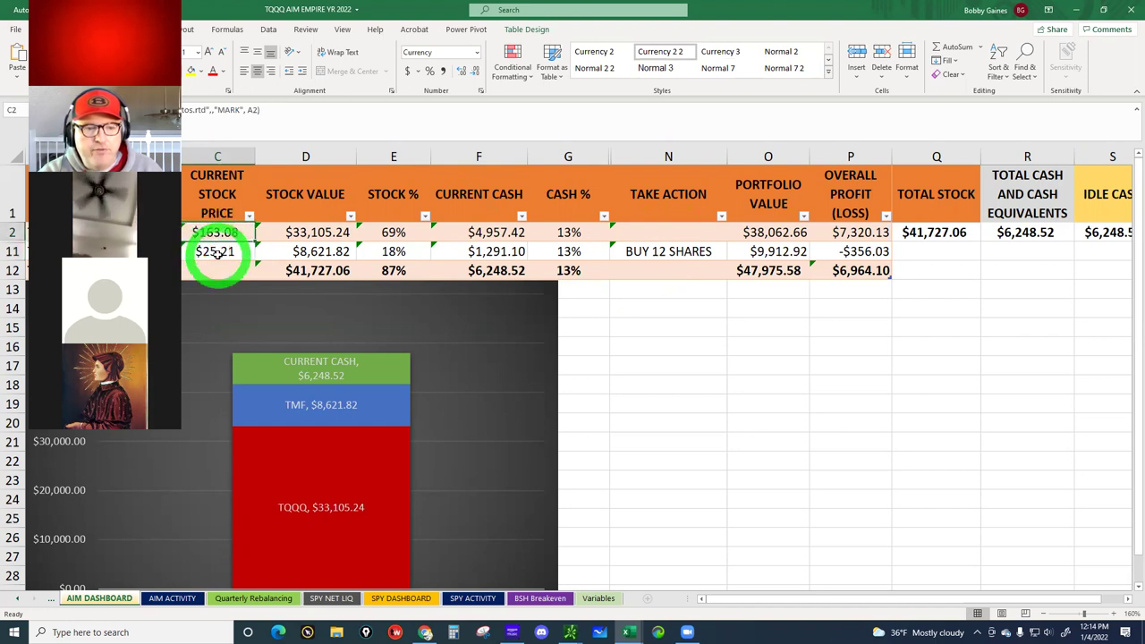
pyautogui.click(215, 253)
pyautogui.click(212, 235)
pyautogui.click(207, 253)
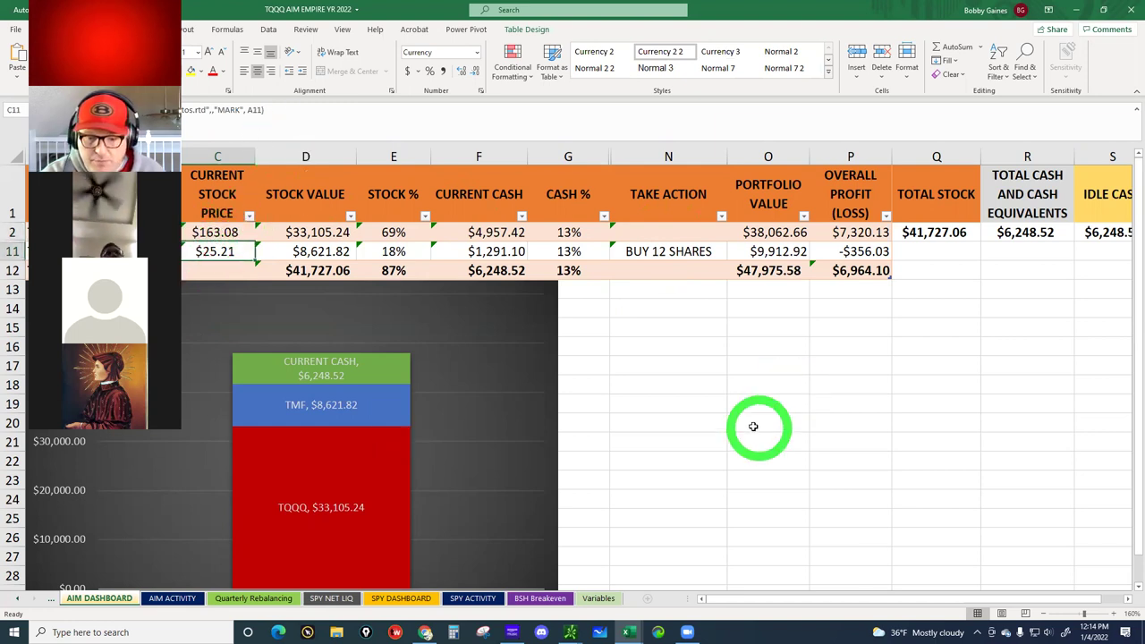
# Step: Switch to the TQQQ AIM EMPIRE TASTYWORKS YR 2022 workbook and check its TQQQ and TMF current stock prices
pyautogui.click(629, 631)
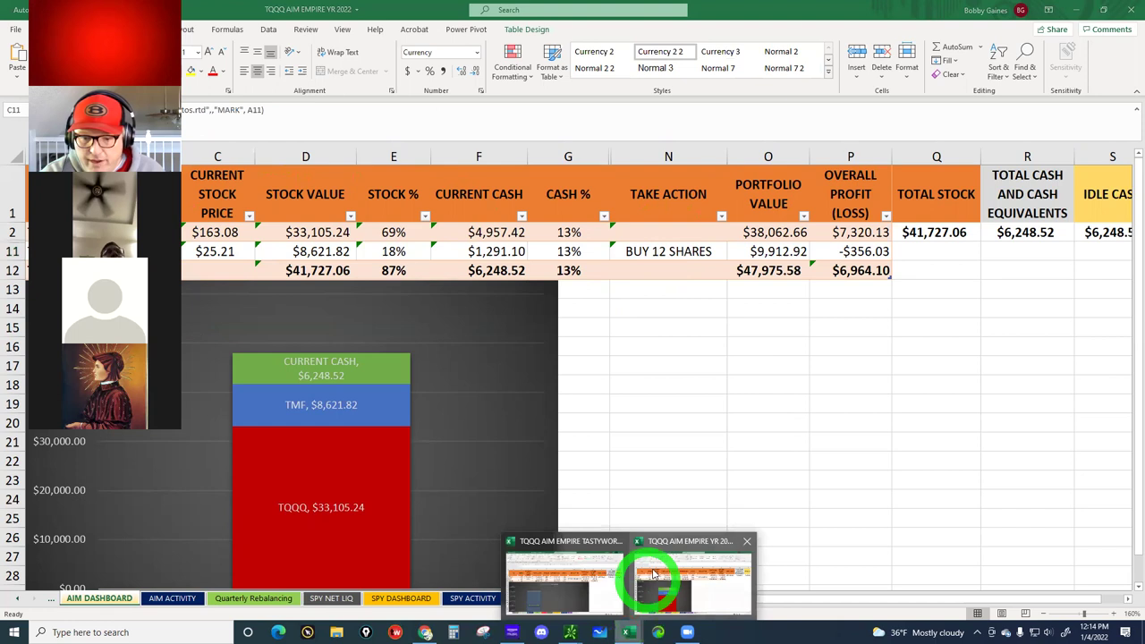
pyautogui.click(556, 547)
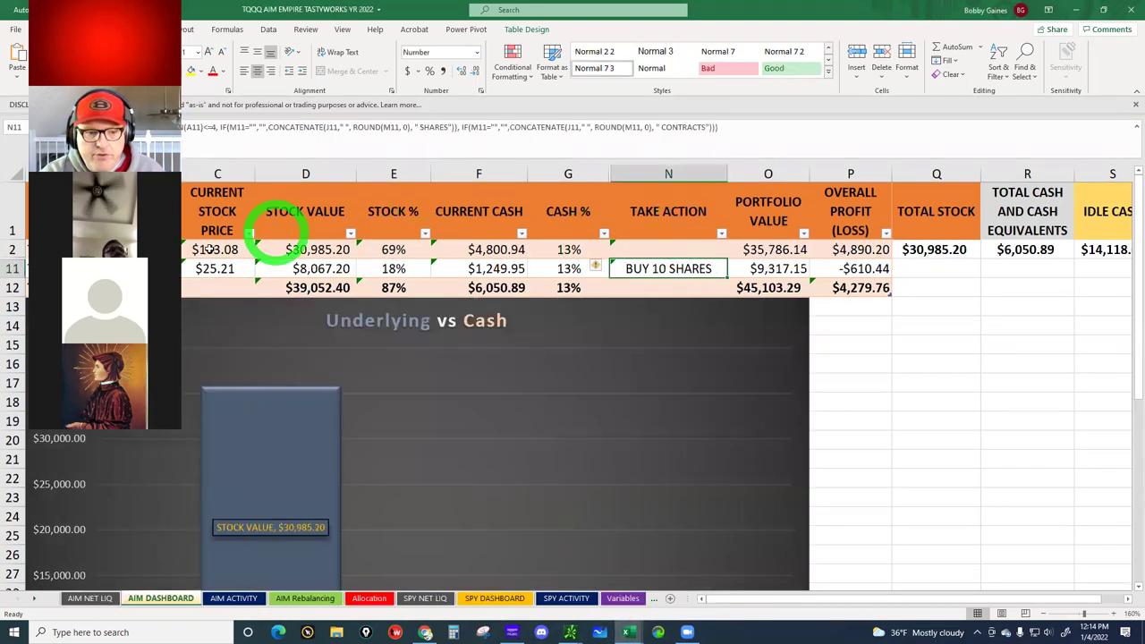
pyautogui.click(208, 251)
pyautogui.click(208, 268)
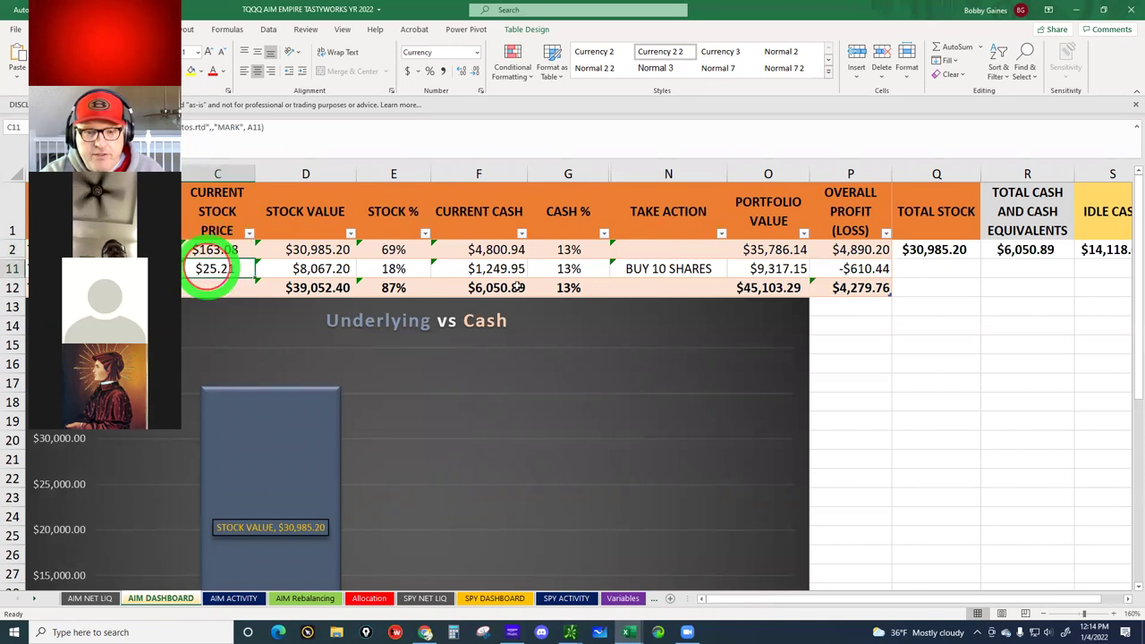
# Step: Review the TMF price and the TAKE ACTION cells for TMF and TQQQ in the Tastyworks dashboard
pyautogui.click(653, 269)
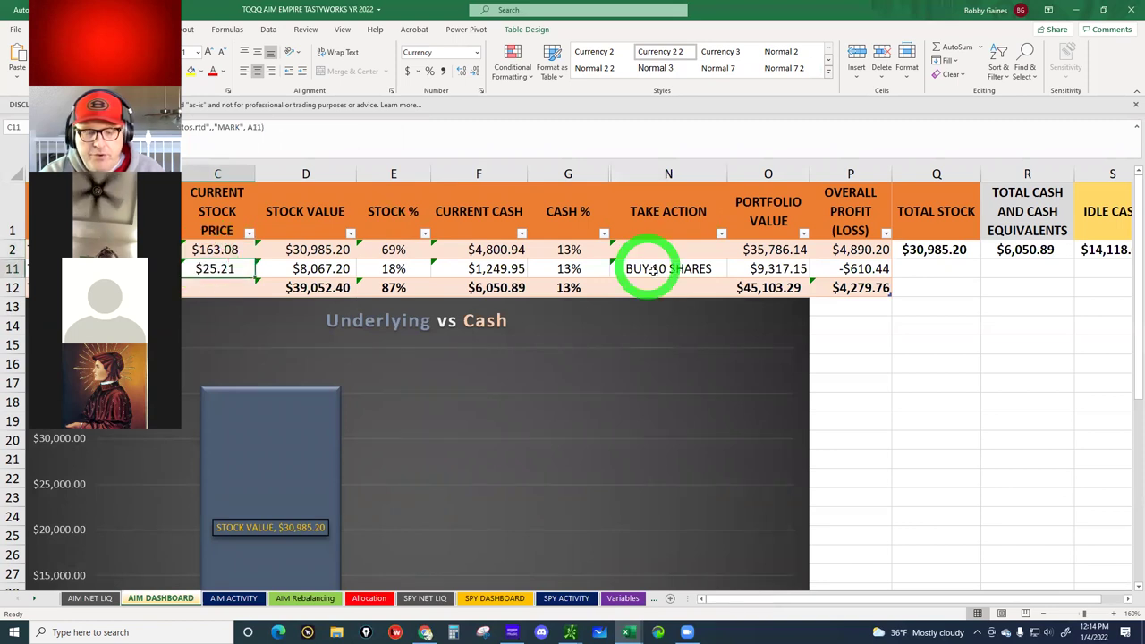
pyautogui.click(222, 273)
pyautogui.click(650, 270)
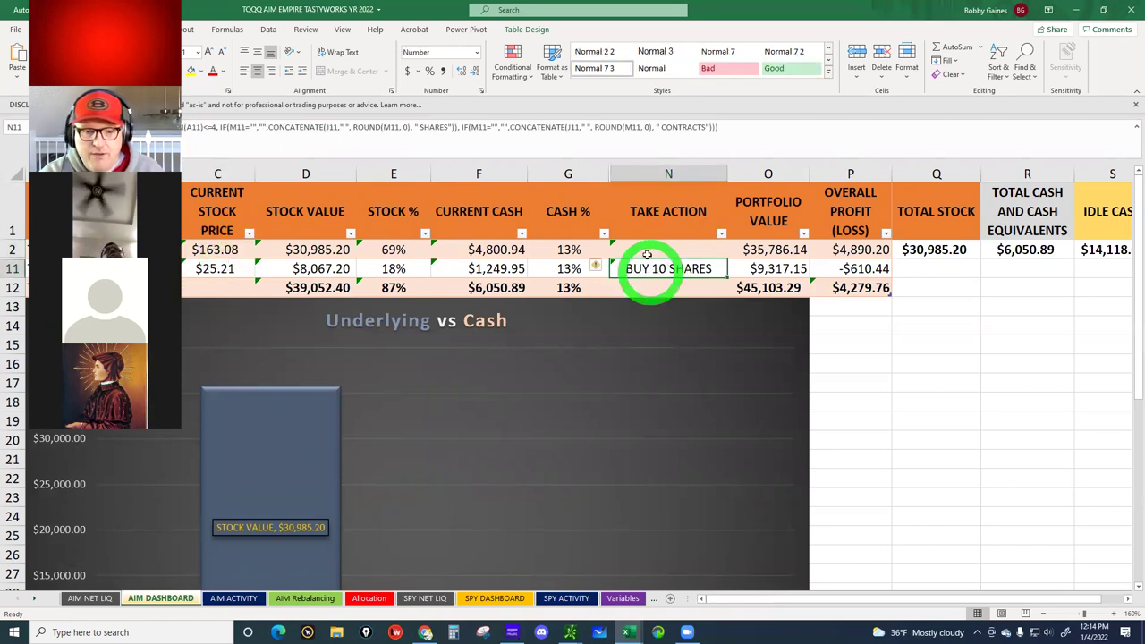
pyautogui.click(654, 267)
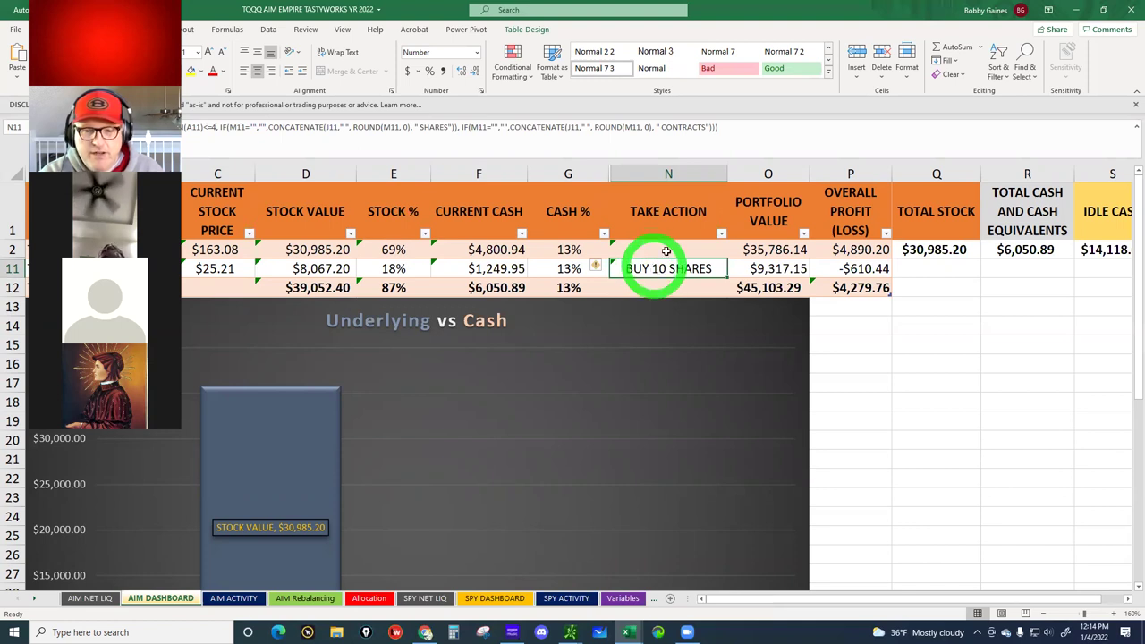
pyautogui.click(661, 267)
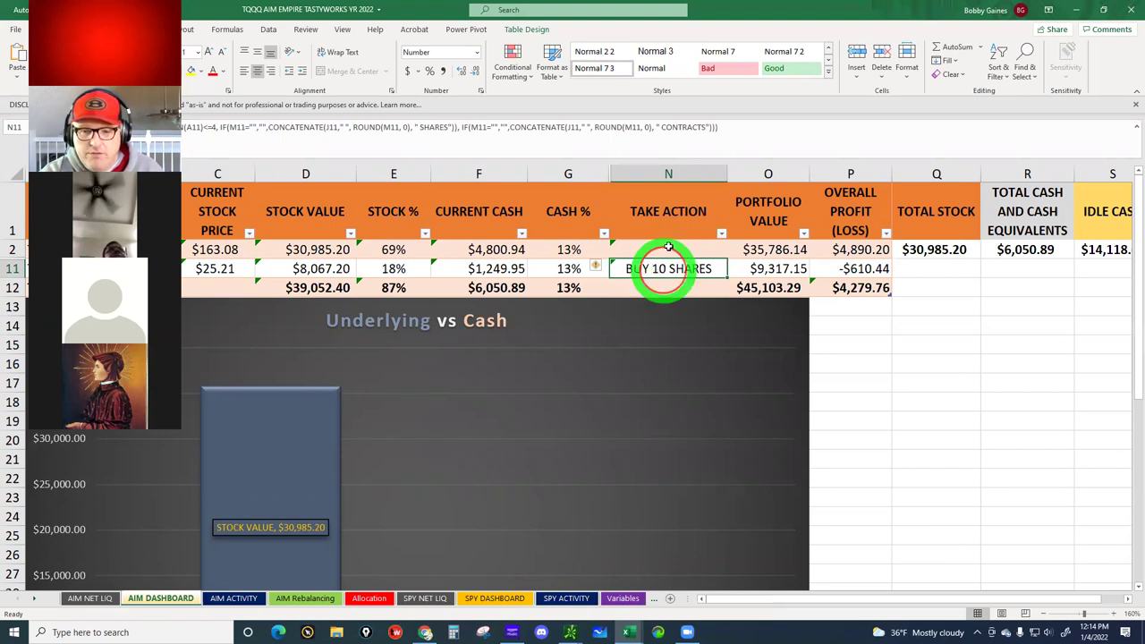
pyautogui.click(668, 249)
# Step: Minimize both AIM EMPIRE workbooks and return to the /NQ and /ES charts in thinkorswim
pyautogui.click(1103, 4)
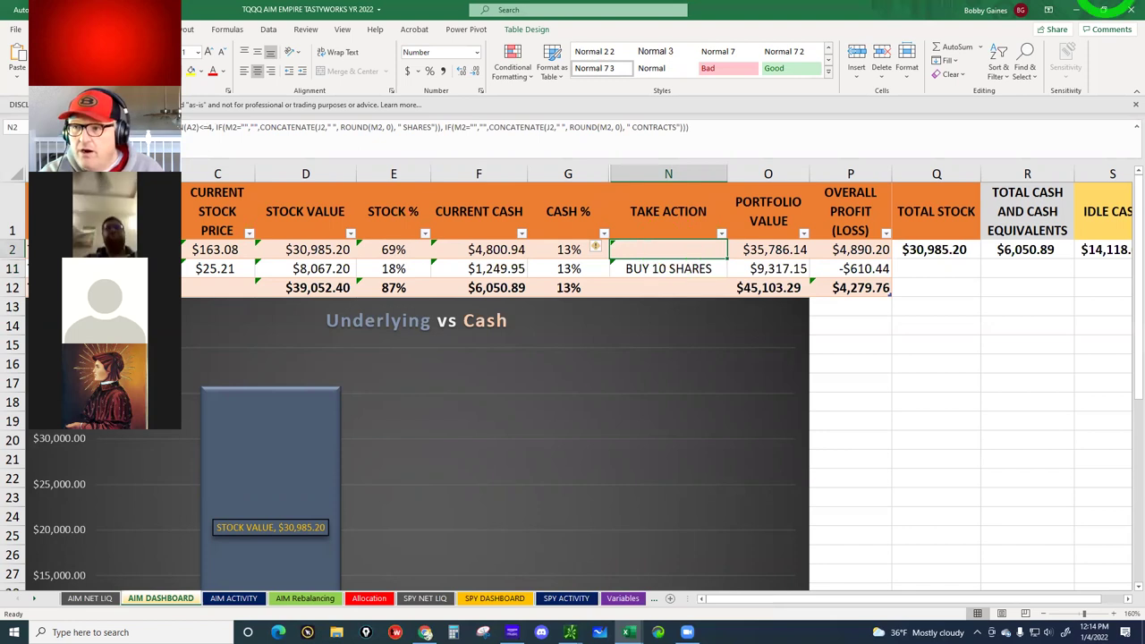
pyautogui.click(1073, 12)
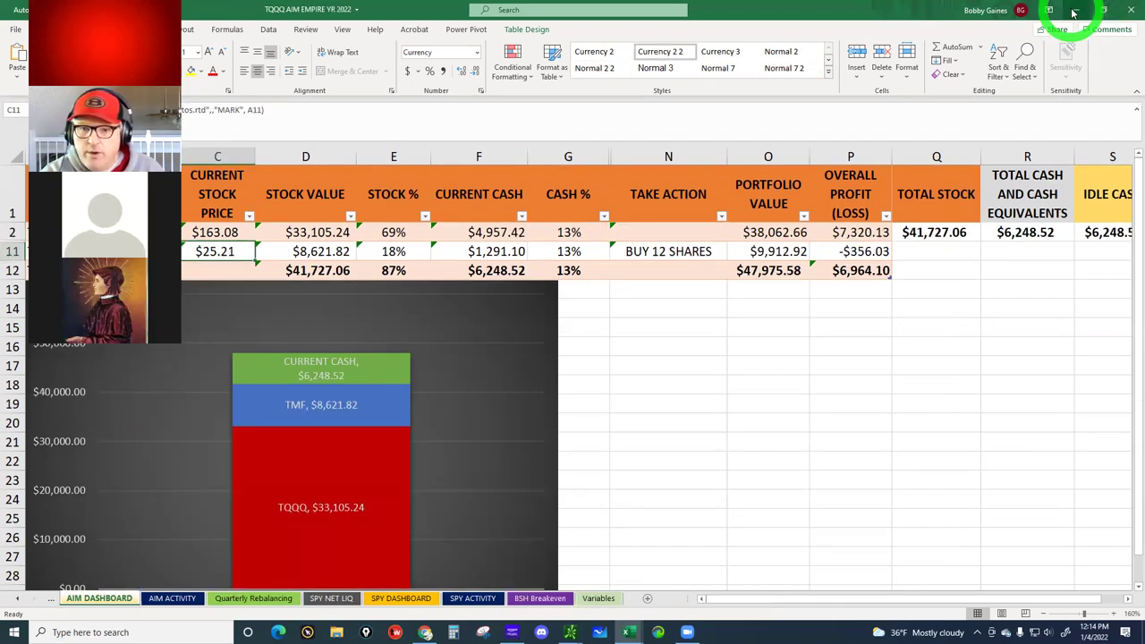
pyautogui.click(1072, 12)
pyautogui.click(640, 311)
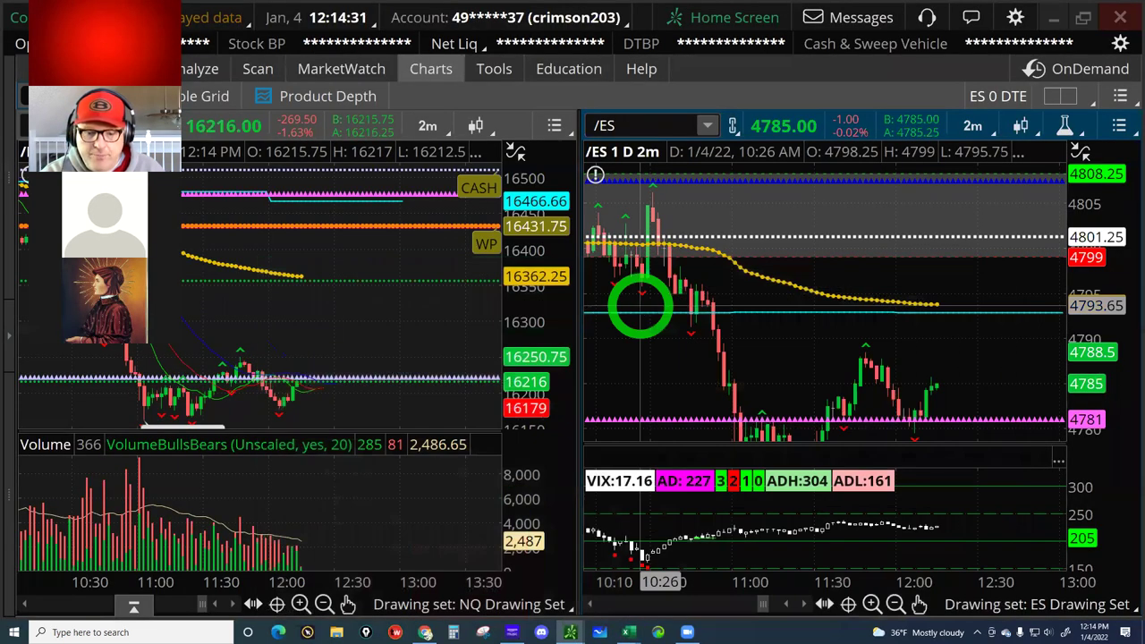
# Step: Bring up the separate 30-minute TMF volume profile chart window and change its symbol to /ES
pyautogui.click(569, 631)
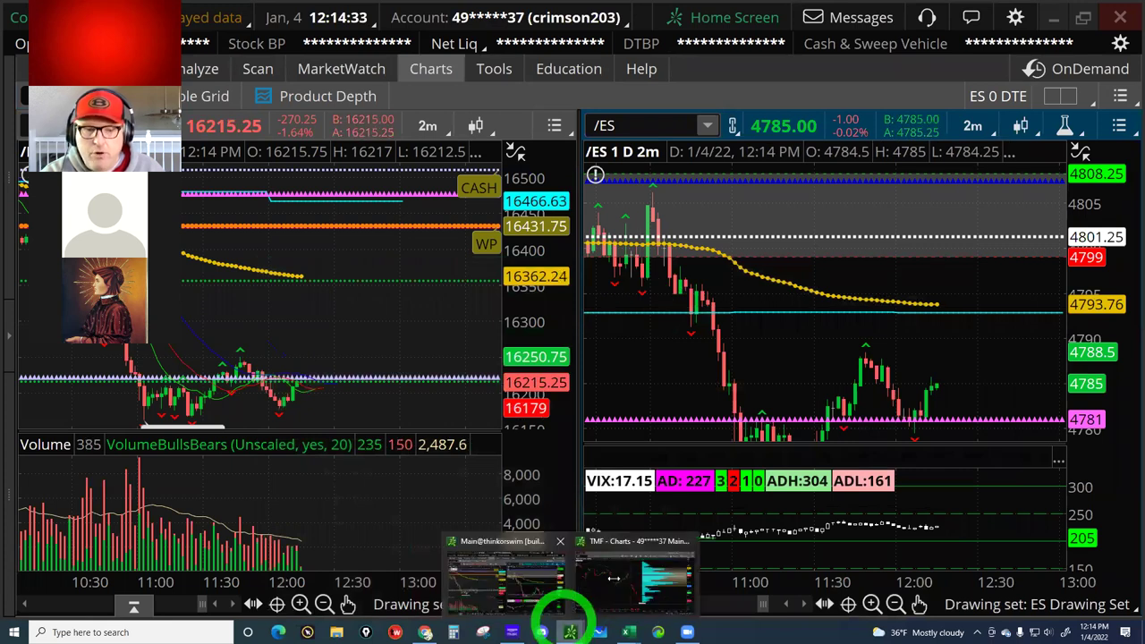
pyautogui.click(614, 579)
pyautogui.click(480, 386)
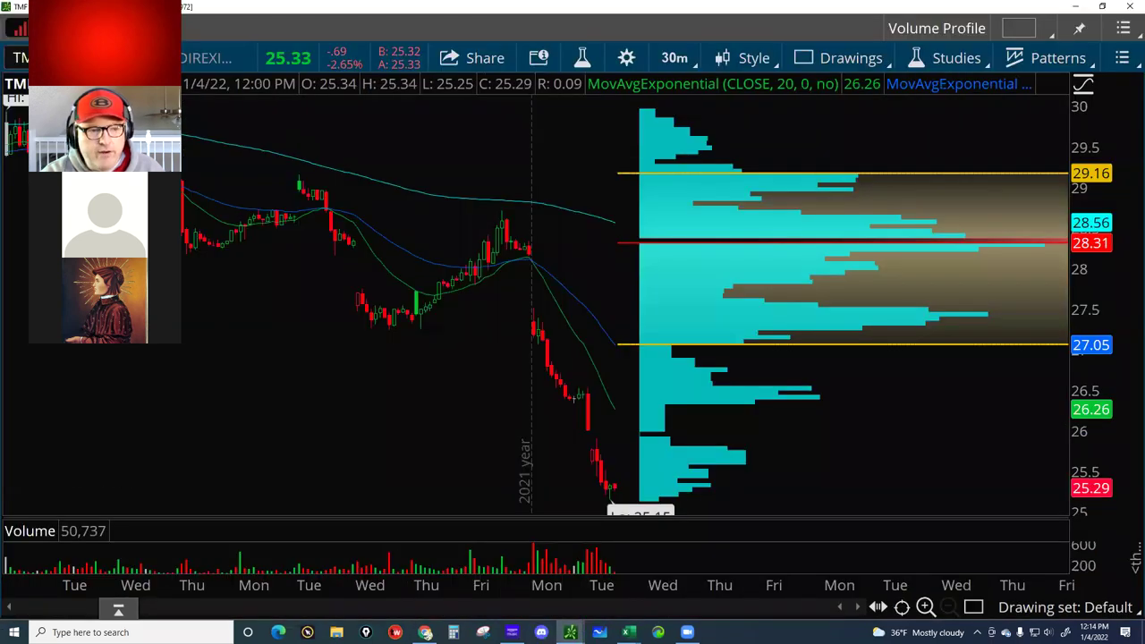
pyautogui.click(20, 57)
pyautogui.click(90, 145)
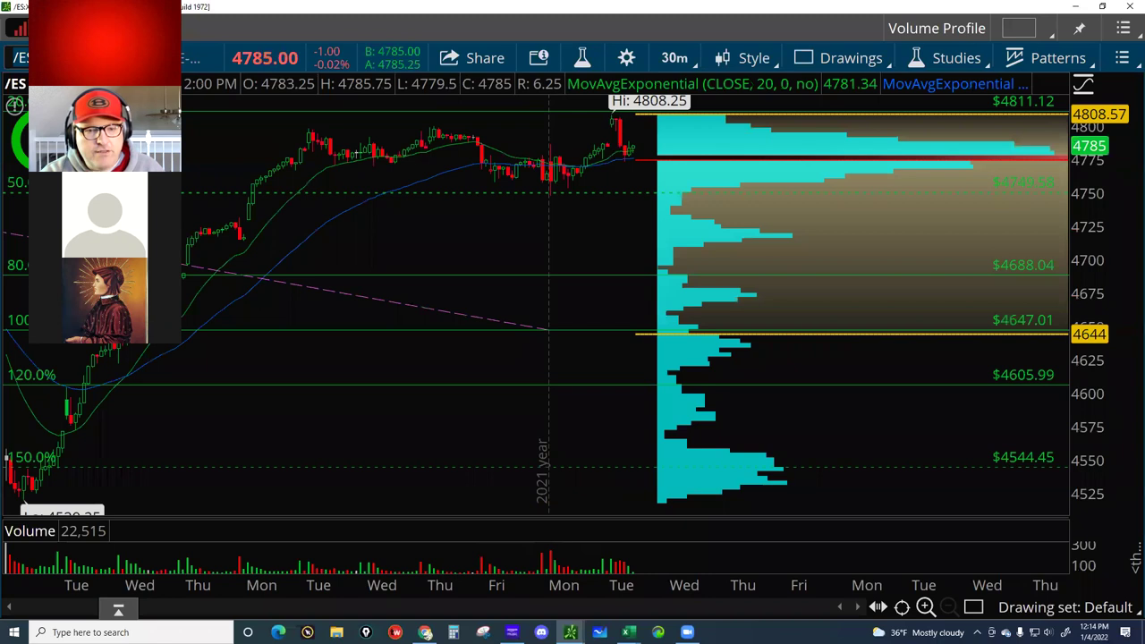
# Step: Examine the 30-minute /ES chart's price swings against the Fibonacci levels, from the 4811.12 line down to the 150% line at 4544.45
pyautogui.click(547, 187)
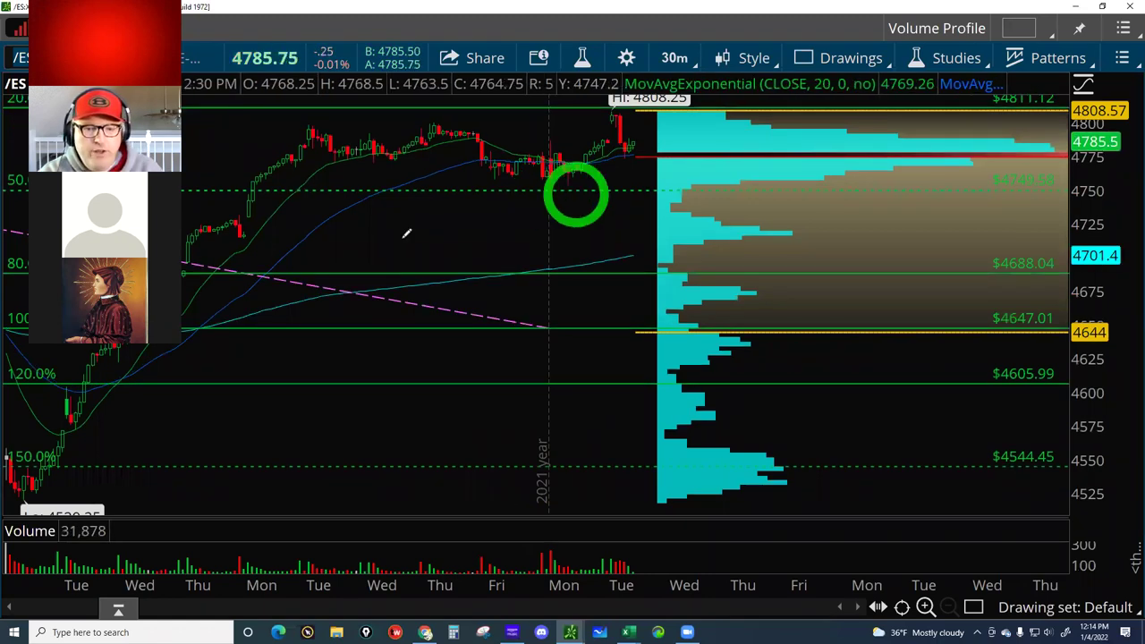
pyautogui.click(454, 223)
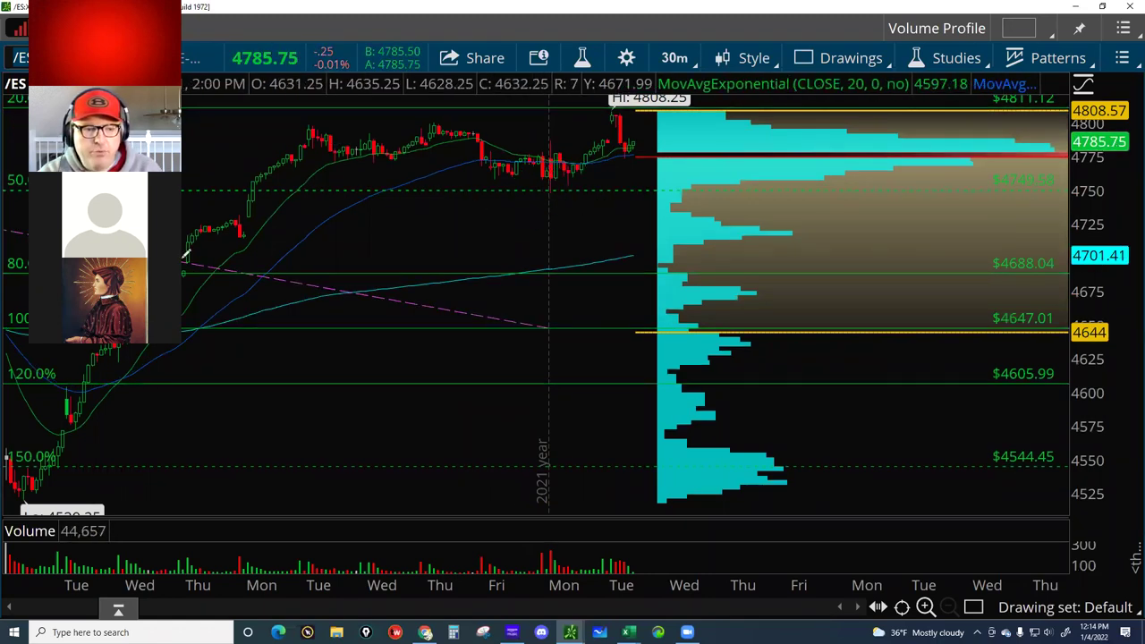
pyautogui.click(190, 179)
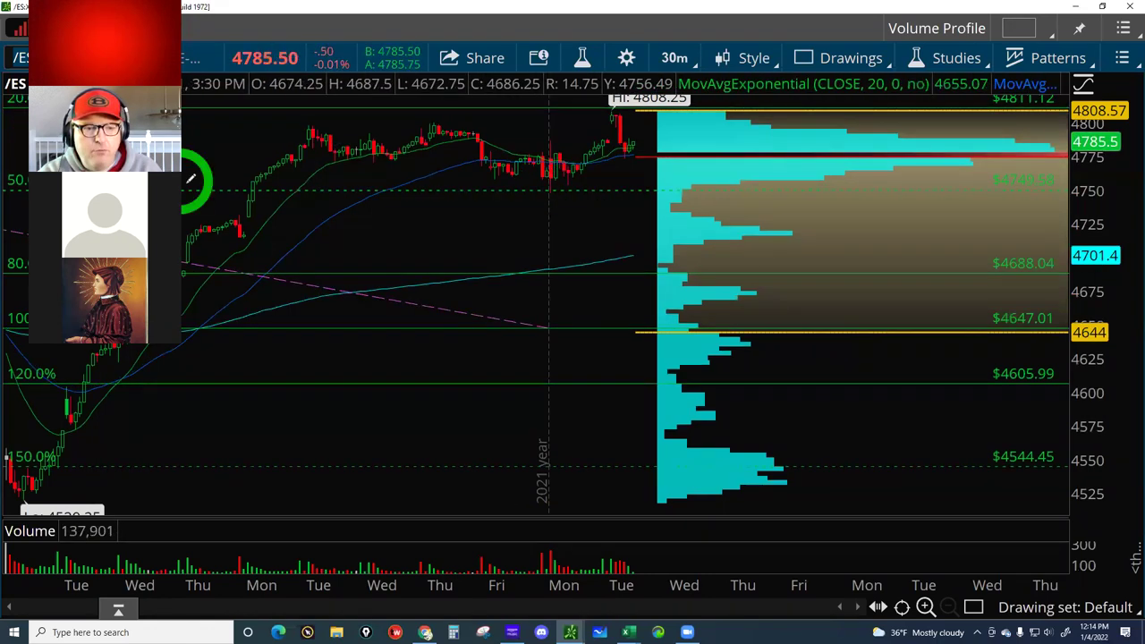
pyautogui.click(386, 136)
pyautogui.click(400, 464)
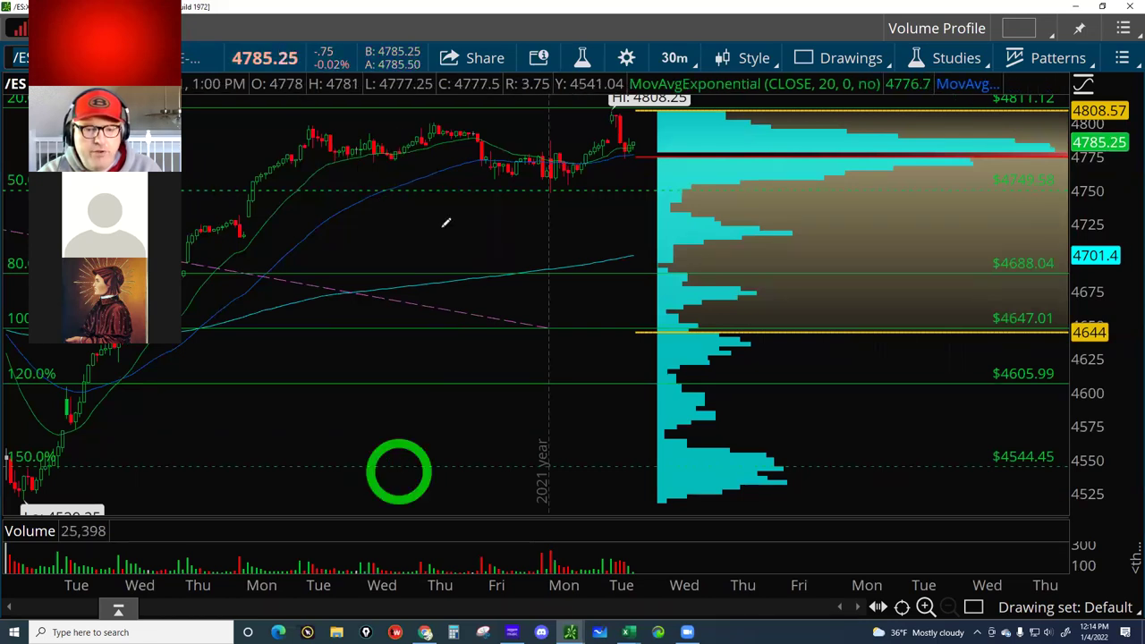
pyautogui.click(442, 182)
pyautogui.click(443, 109)
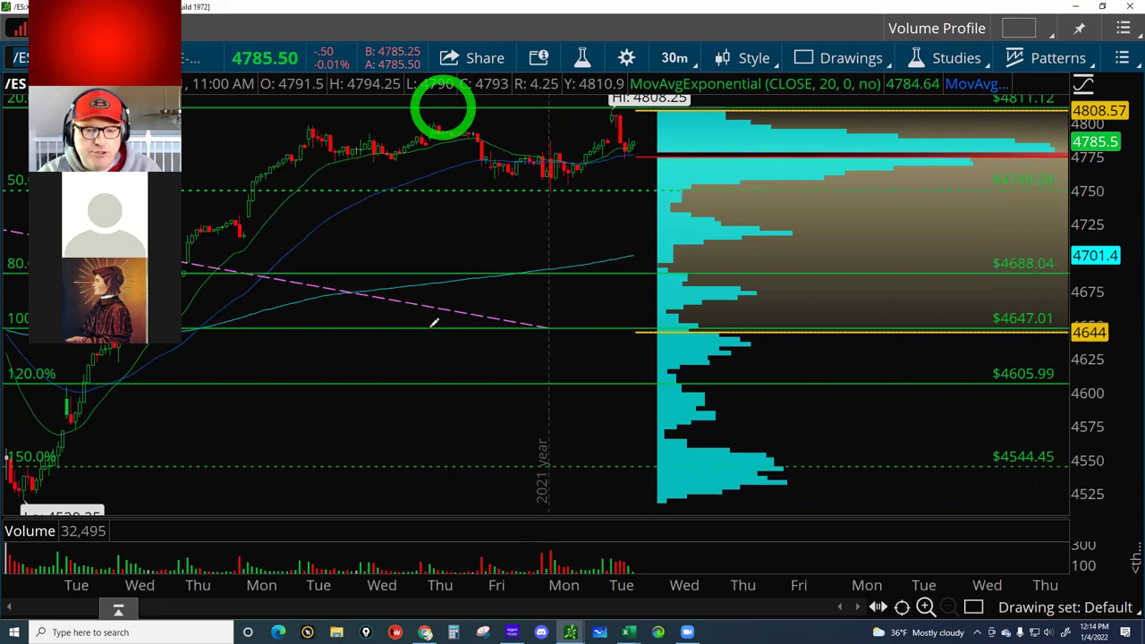
pyautogui.click(410, 450)
pyautogui.click(405, 470)
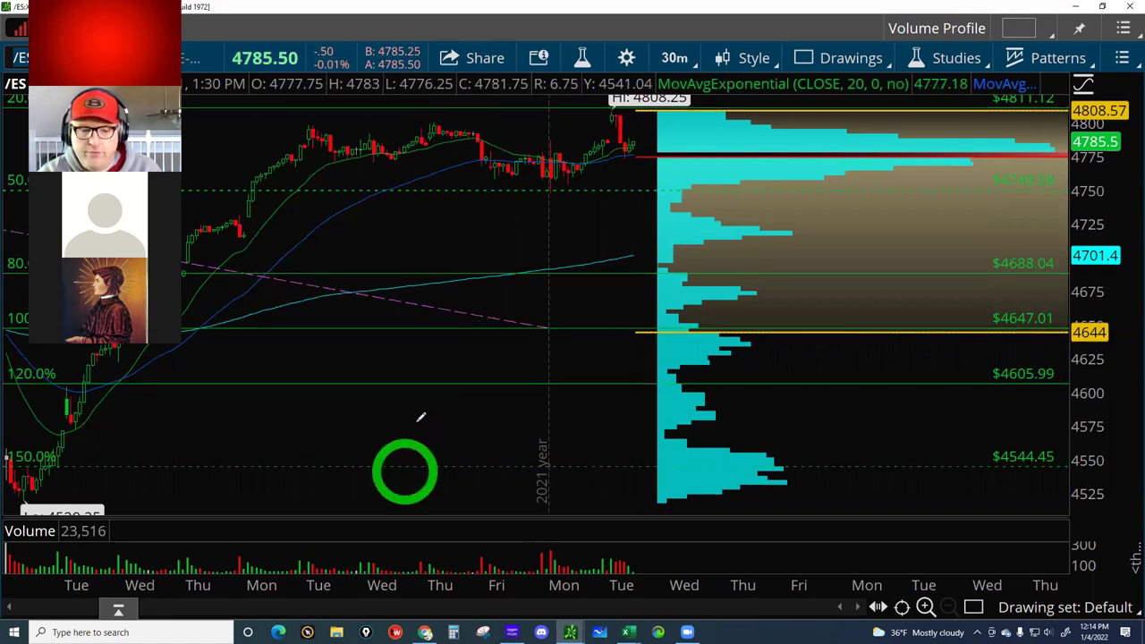
# Step: Examine the 30-minute /ES price swings from the first Tuesday peak through the Friday pullback against the Fibonacci levels up to 4811.12
pyautogui.click(417, 393)
pyautogui.click(428, 234)
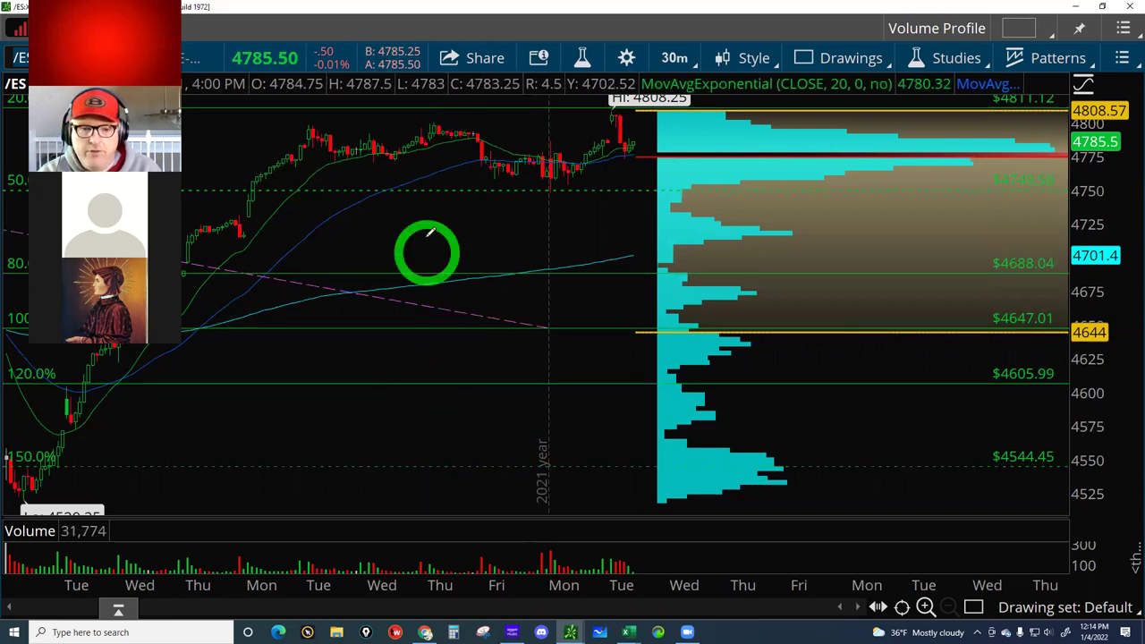
pyautogui.click(420, 188)
pyautogui.click(417, 106)
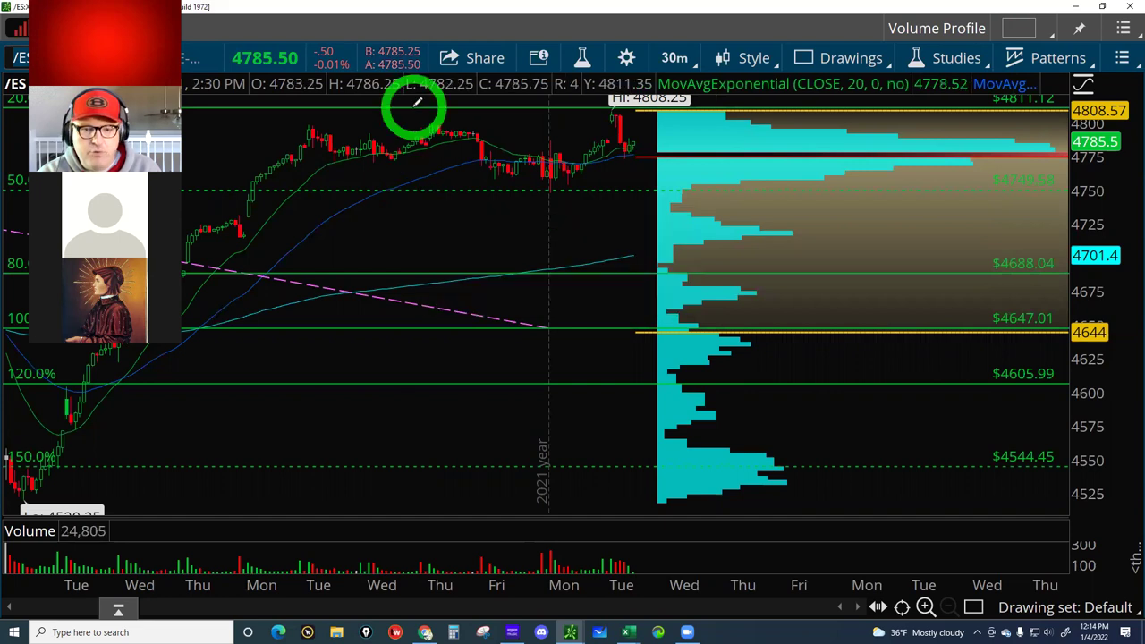
pyautogui.click(387, 376)
pyautogui.click(415, 218)
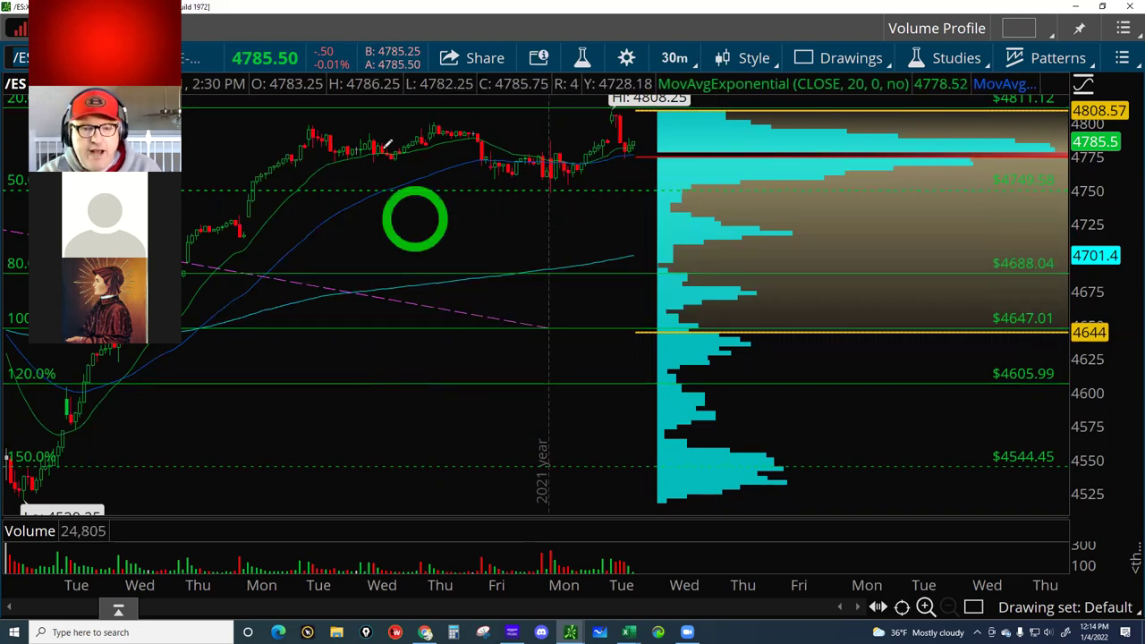
pyautogui.click(343, 151)
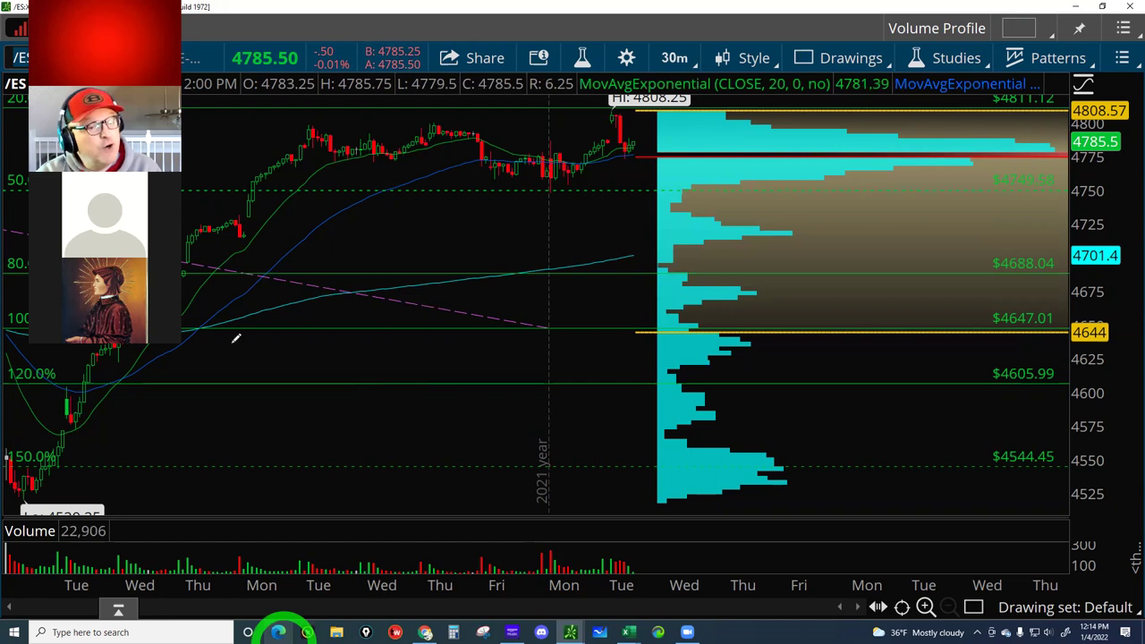
pyautogui.click(253, 246)
pyautogui.click(303, 146)
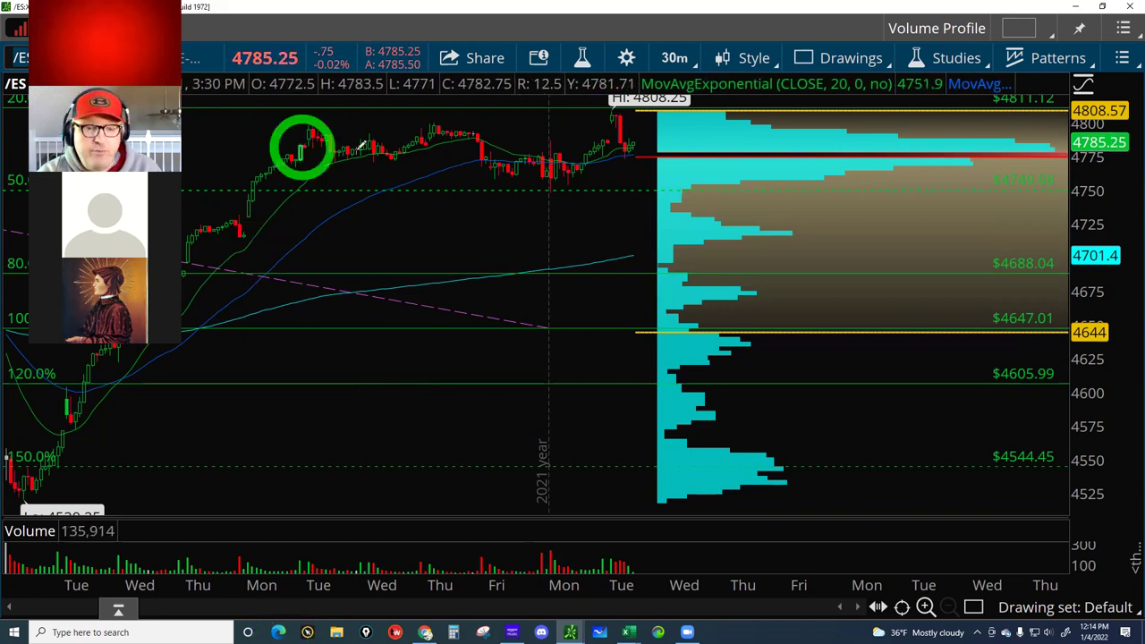
pyautogui.click(312, 130)
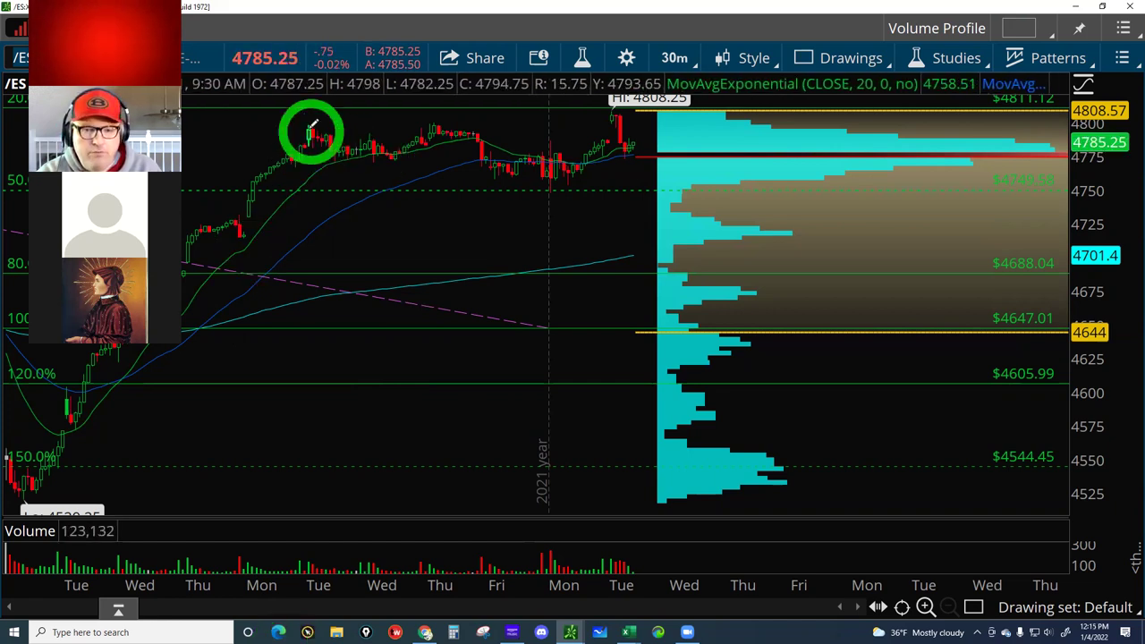
pyautogui.click(514, 168)
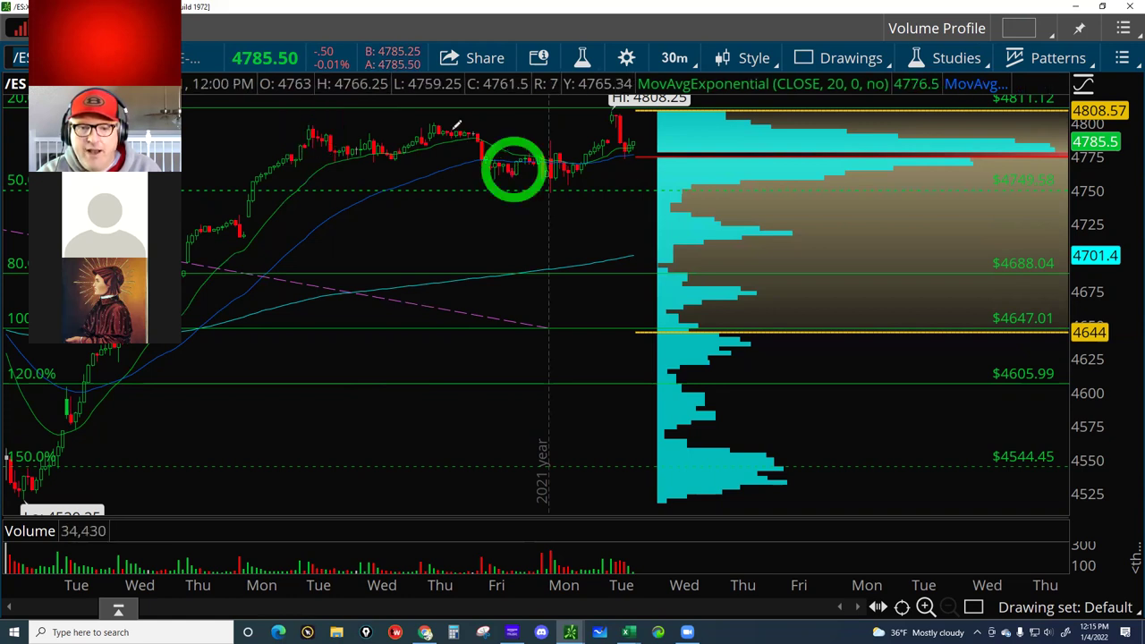
pyautogui.click(454, 127)
pyautogui.click(485, 185)
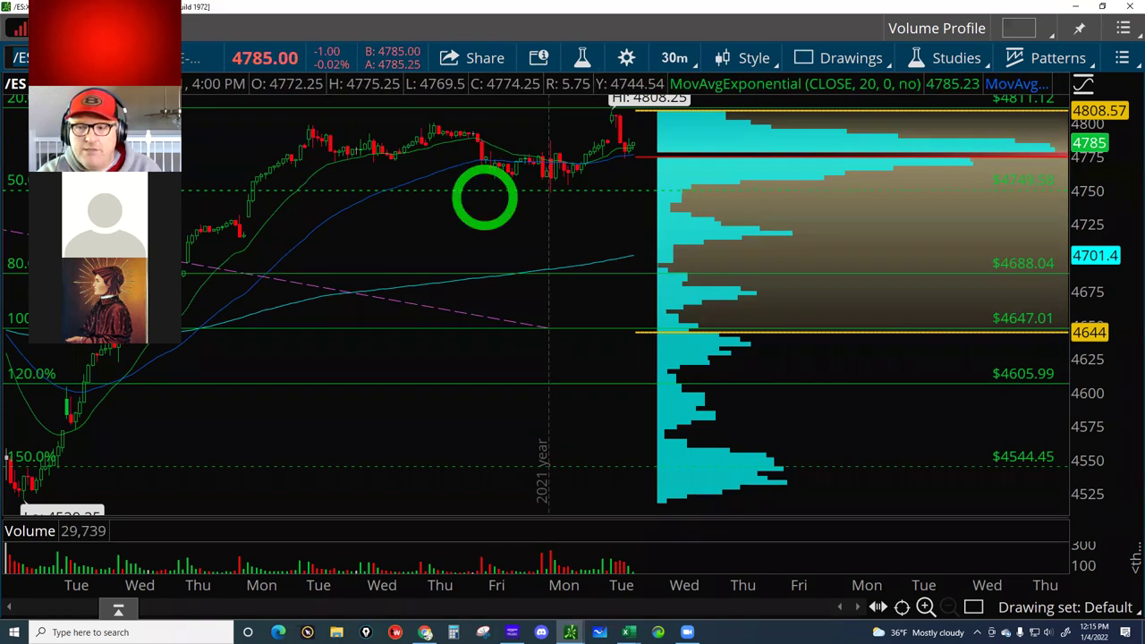
# Step: Inspect the 4750 area on the /ES price scale and the Monday candles dipping toward the 50% Fibonacci line
pyautogui.click(1087, 191)
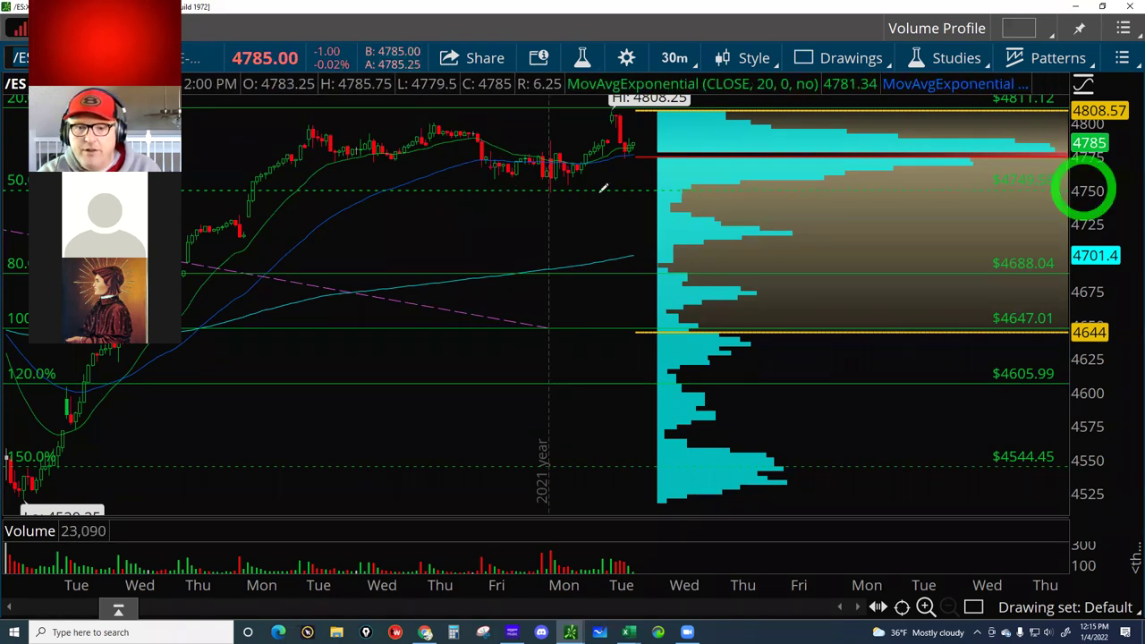
pyautogui.click(604, 179)
pyautogui.click(1109, 163)
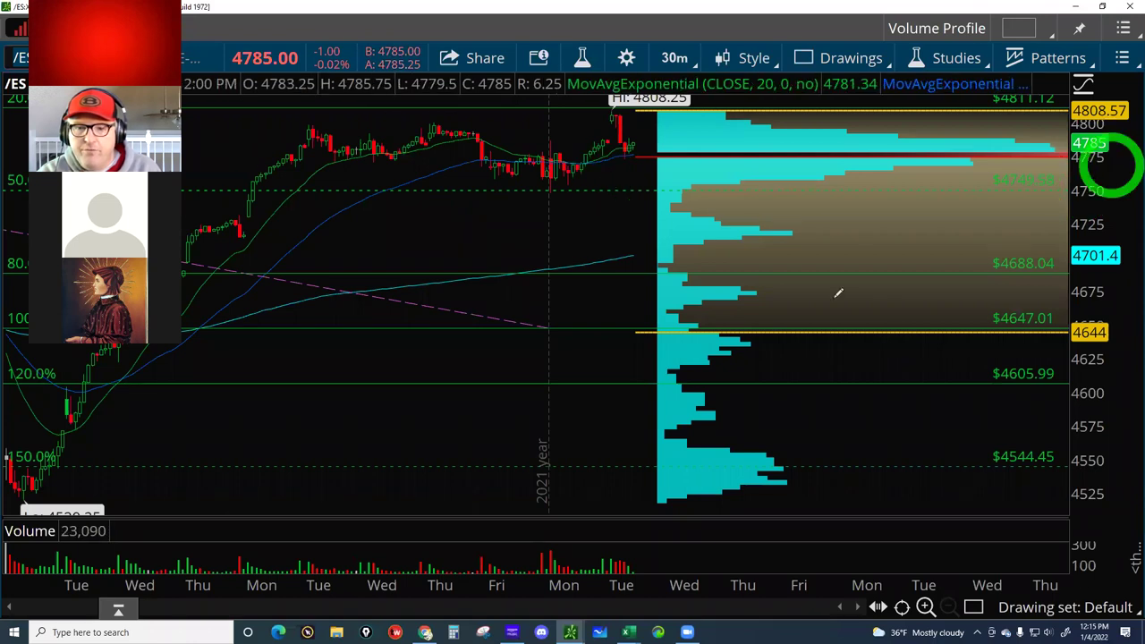
pyautogui.click(420, 317)
pyautogui.click(1102, 222)
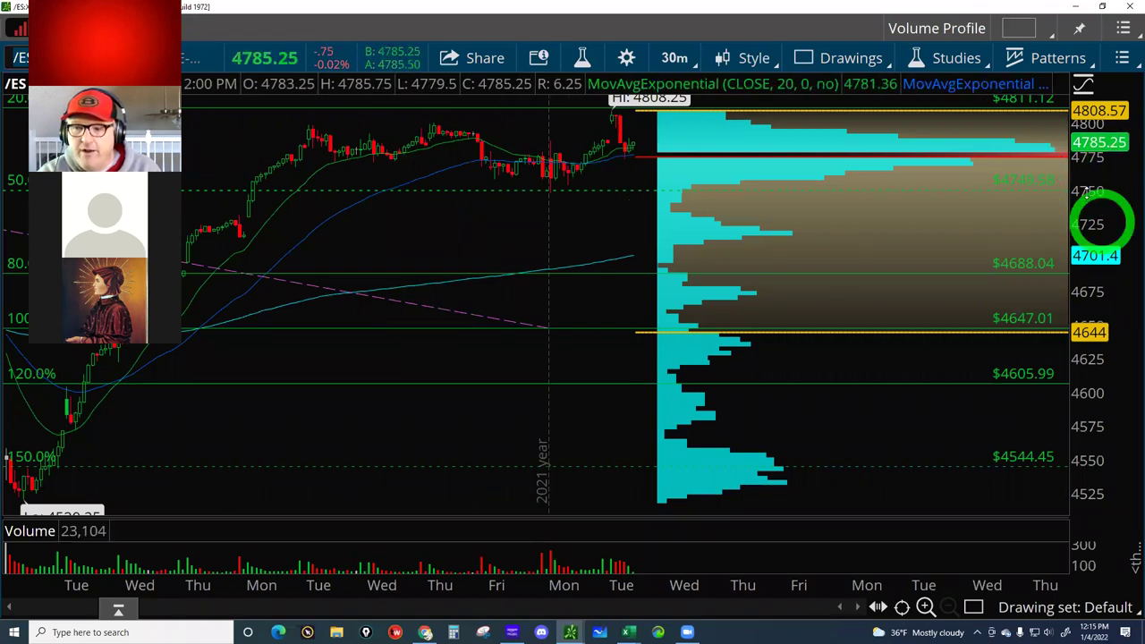
pyautogui.click(1085, 191)
pyautogui.click(552, 177)
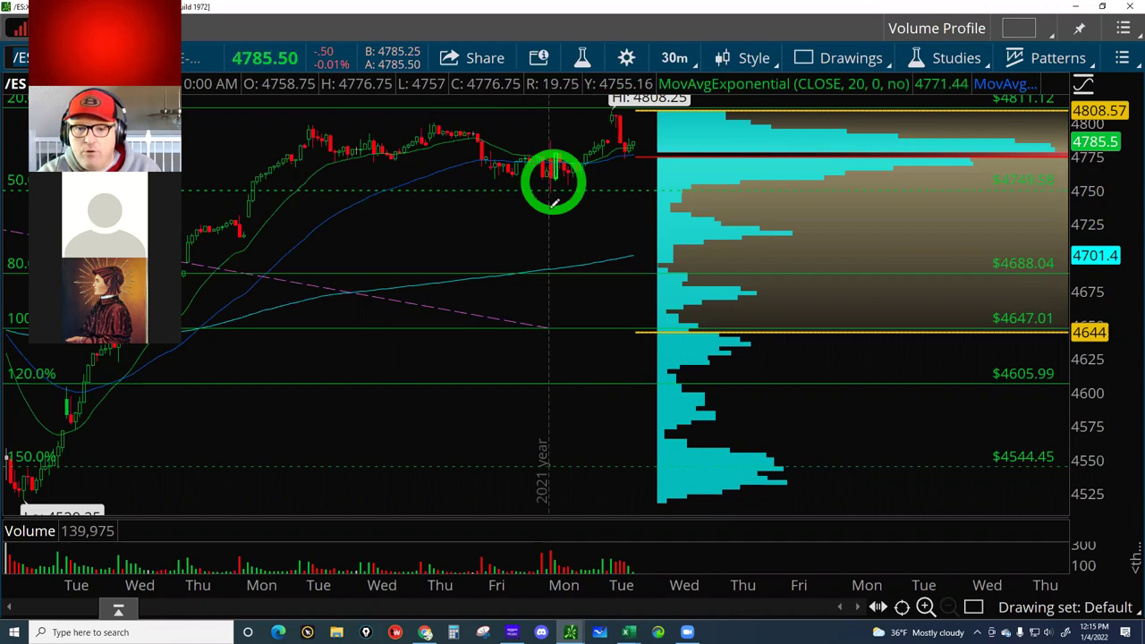
pyautogui.click(551, 211)
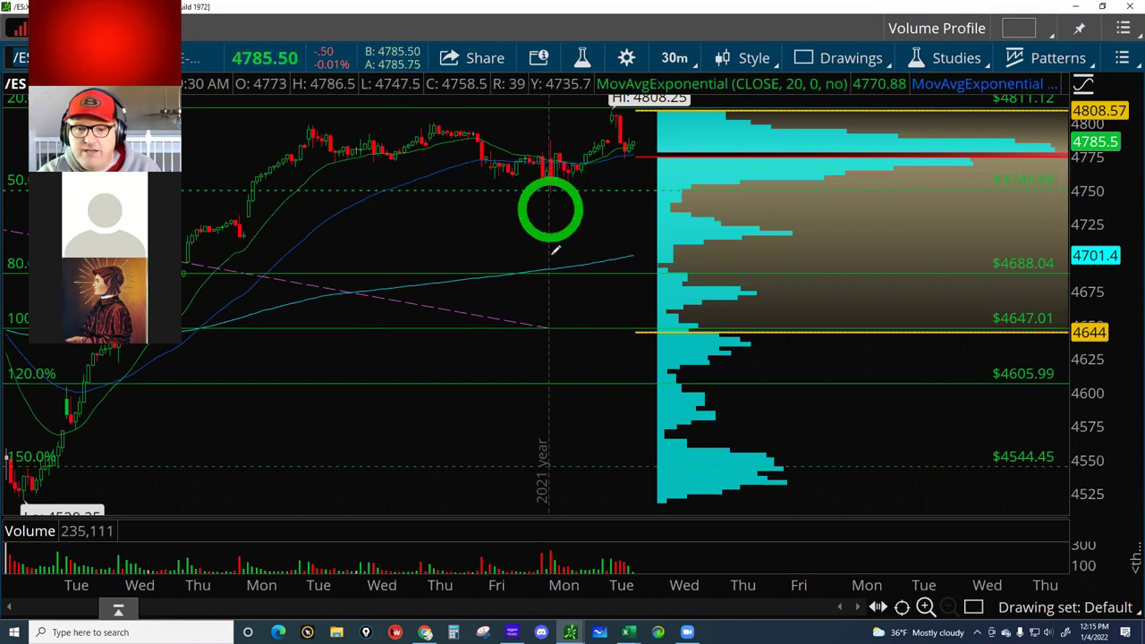
pyautogui.click(309, 242)
pyautogui.click(319, 224)
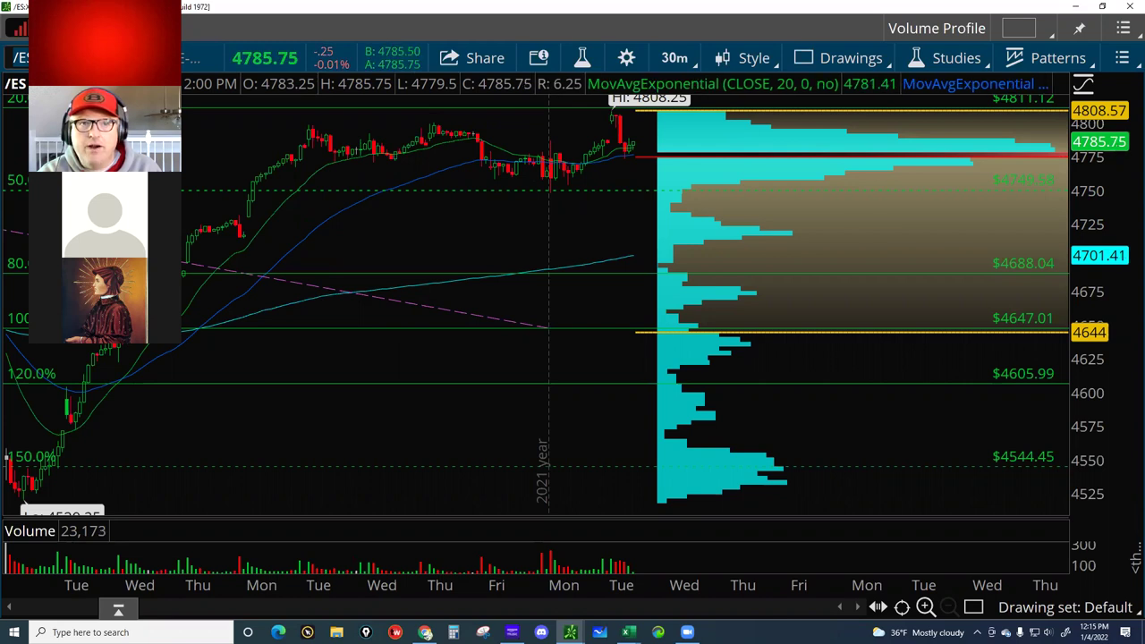
pyautogui.click(724, 223)
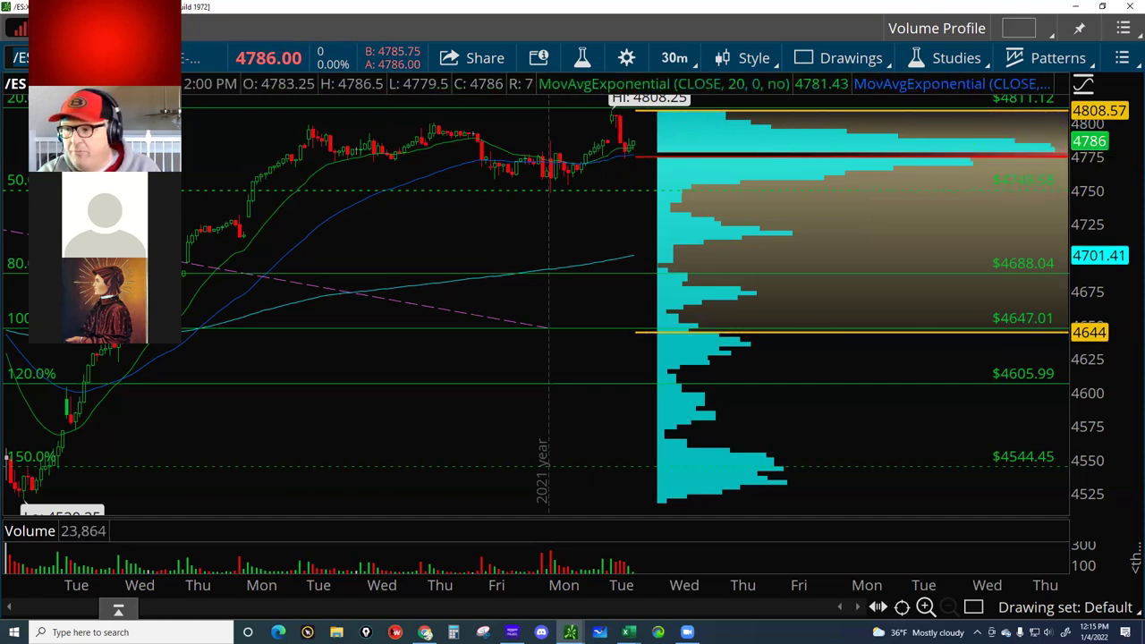
# Step: Mark the /ES range between the 4811.12 and 4688.04 lines with hand-drawn curly braces and label it "FV"
pyautogui.click(535, 118)
pyautogui.moveTo(529, 144); pyautogui.dragTo(522, 266)
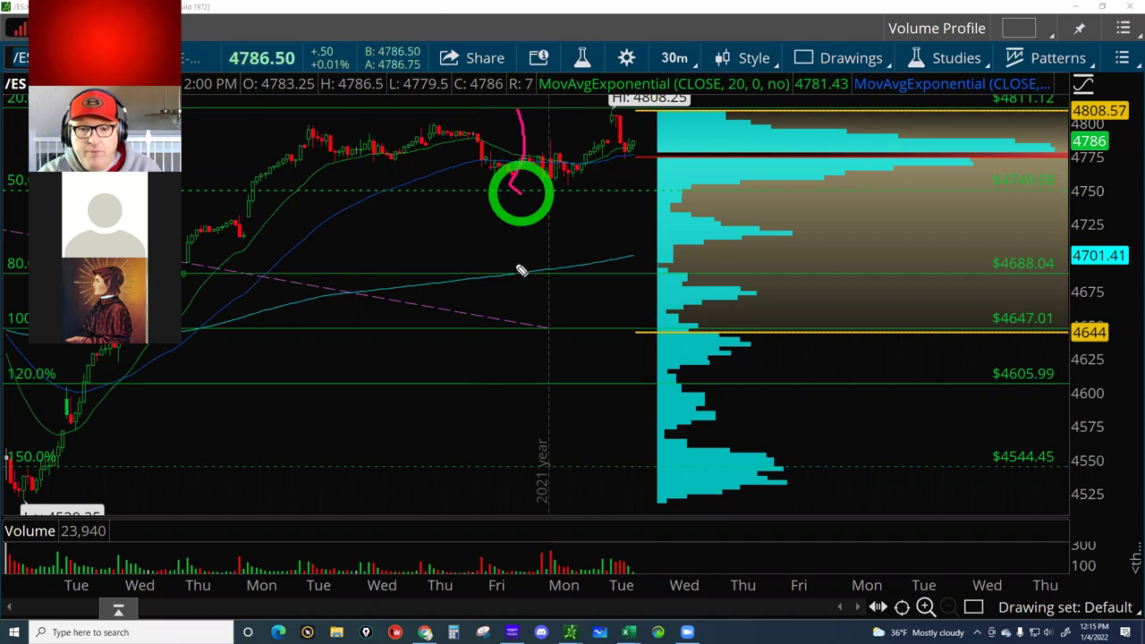
pyautogui.moveTo(570, 190)
pyautogui.mouseDown()
pyautogui.moveTo(553, 240)
pyautogui.moveTo(542, 199)
pyautogui.moveTo(601, 183)
pyautogui.moveTo(597, 172)
pyautogui.moveTo(631, 159)
pyautogui.mouseUp()
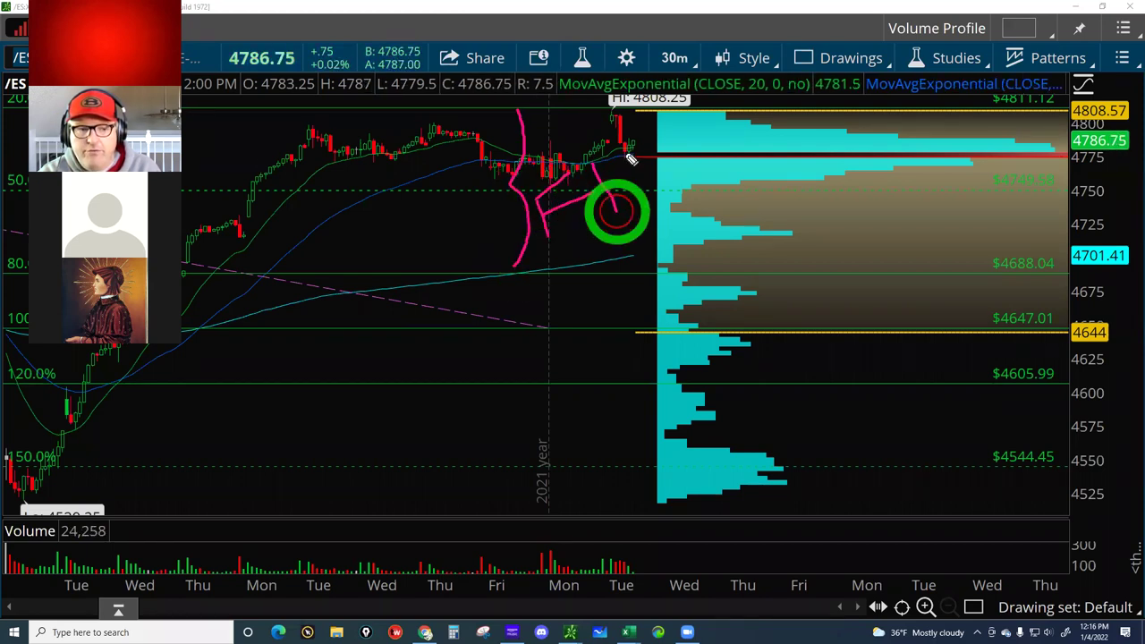
pyautogui.moveTo(304, 158); pyautogui.dragTo(304, 157)
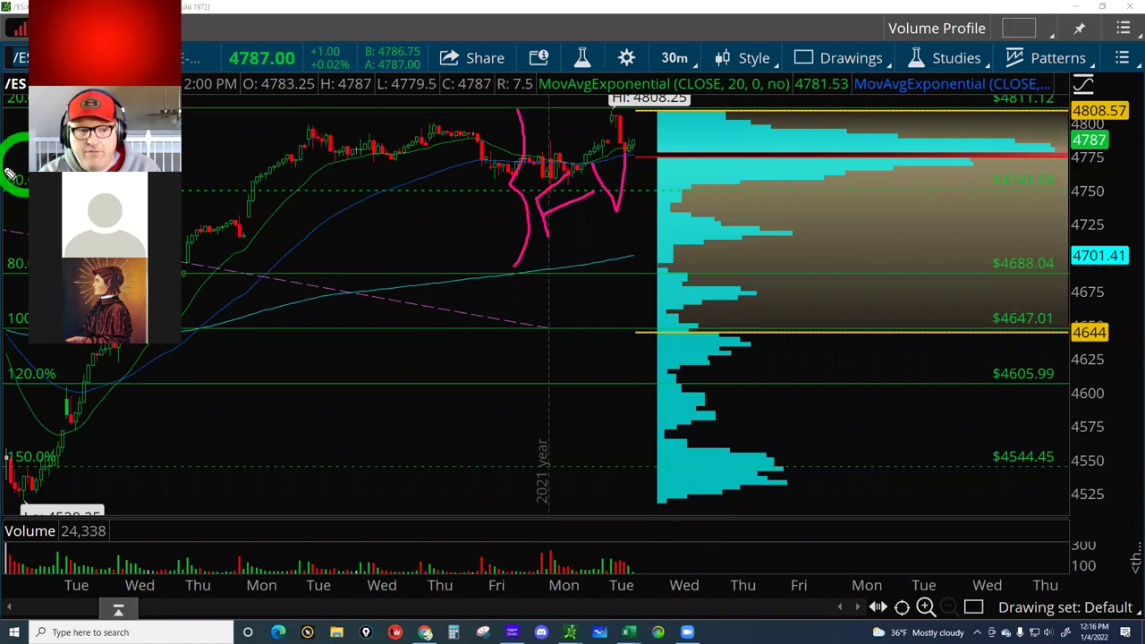
pyautogui.moveTo(27, 160); pyautogui.dragTo(26, 204)
pyautogui.moveTo(183, 114)
pyautogui.mouseDown()
pyautogui.moveTo(196, 256)
pyautogui.moveTo(187, 114)
pyautogui.mouseUp()
pyautogui.click(190, 175)
# Step: Draw an ink arrow from the 4808.25 high to the latest candles and another continuing down past the 4688.04 line
pyautogui.click(334, 143)
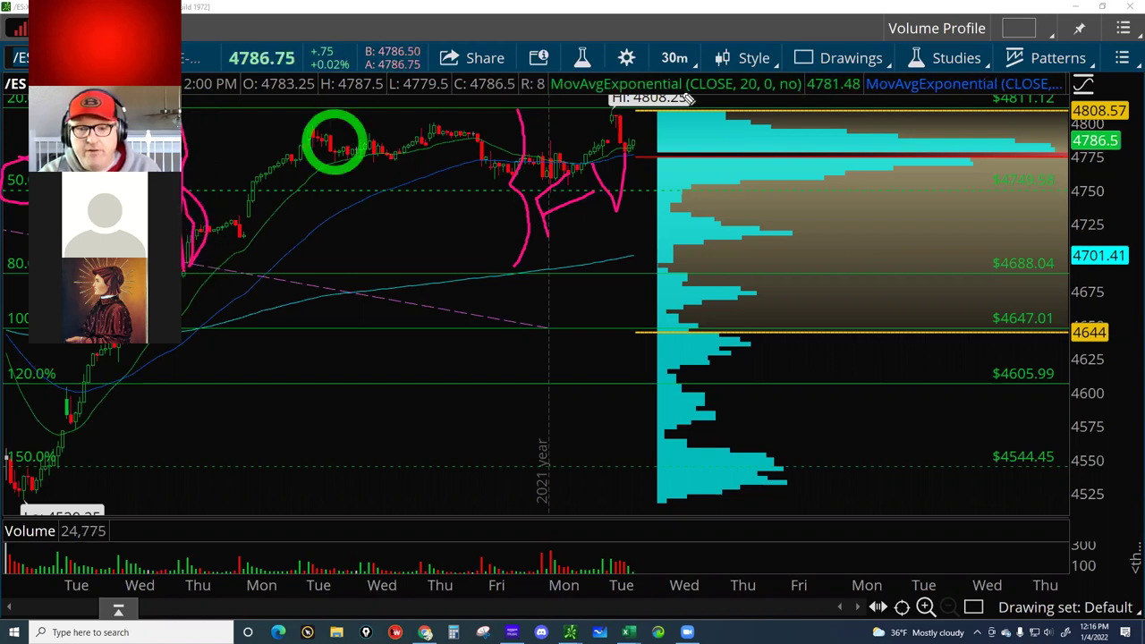
pyautogui.click(635, 109)
pyautogui.click(604, 114)
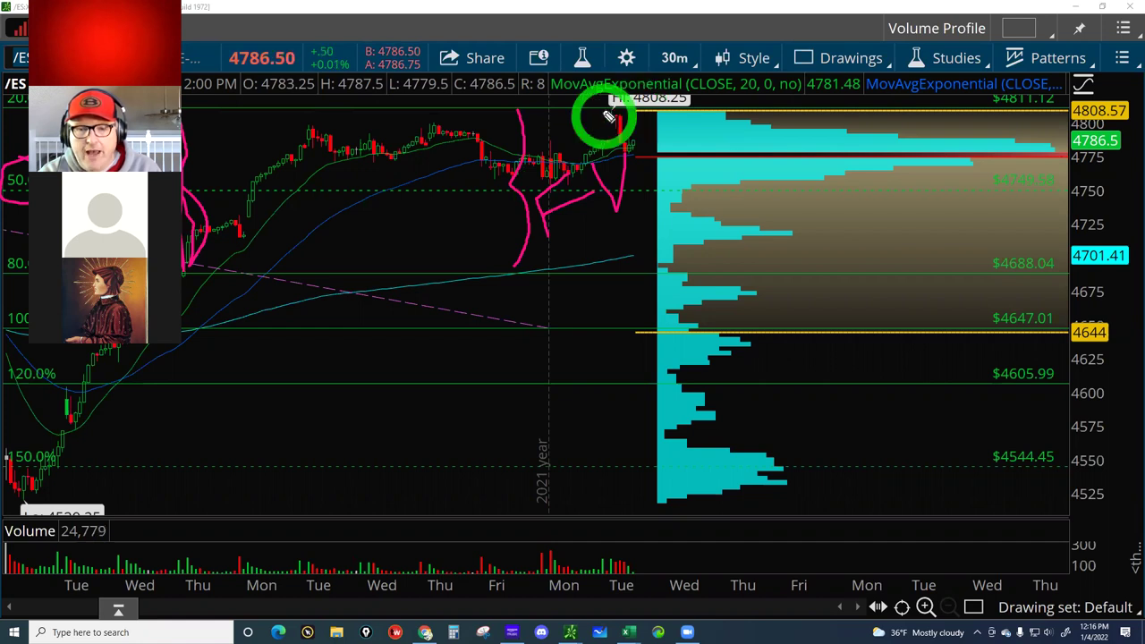
pyautogui.moveTo(608, 116); pyautogui.dragTo(616, 113)
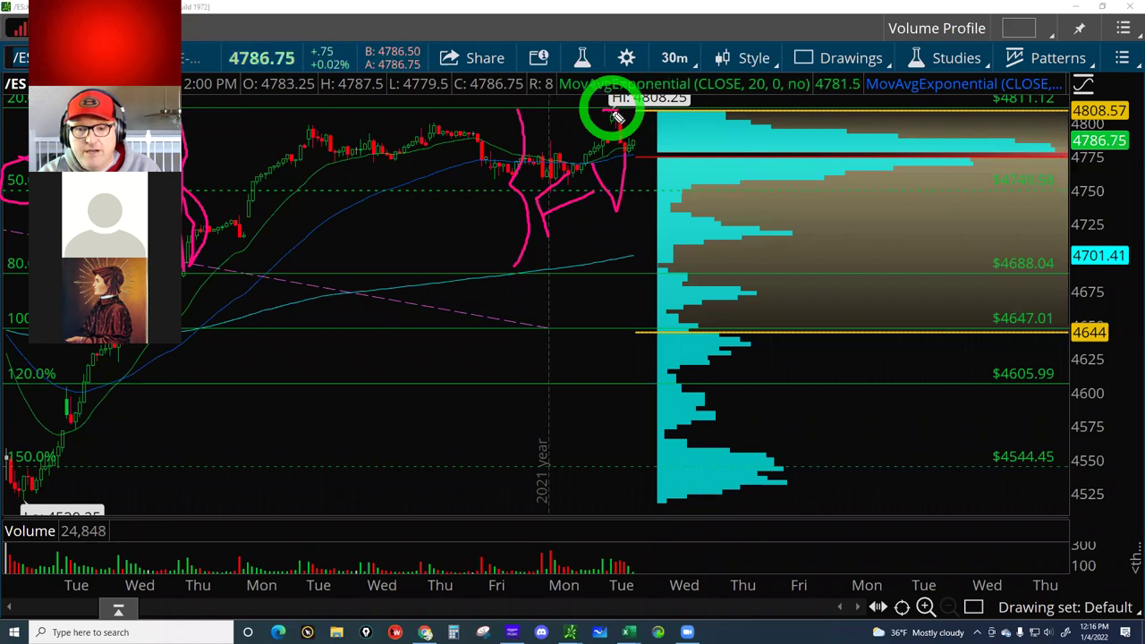
pyautogui.moveTo(619, 144)
pyautogui.mouseDown()
pyautogui.moveTo(623, 123)
pyautogui.moveTo(628, 141)
pyautogui.moveTo(633, 127)
pyautogui.moveTo(644, 137)
pyautogui.mouseUp()
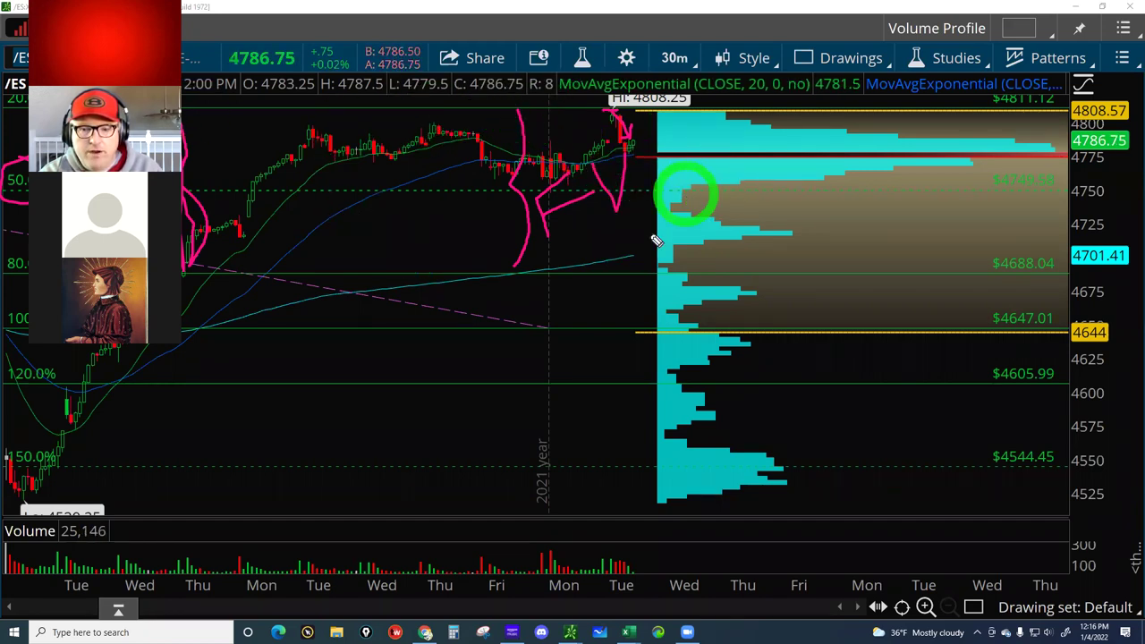
pyautogui.moveTo(616, 148); pyautogui.dragTo(623, 296)
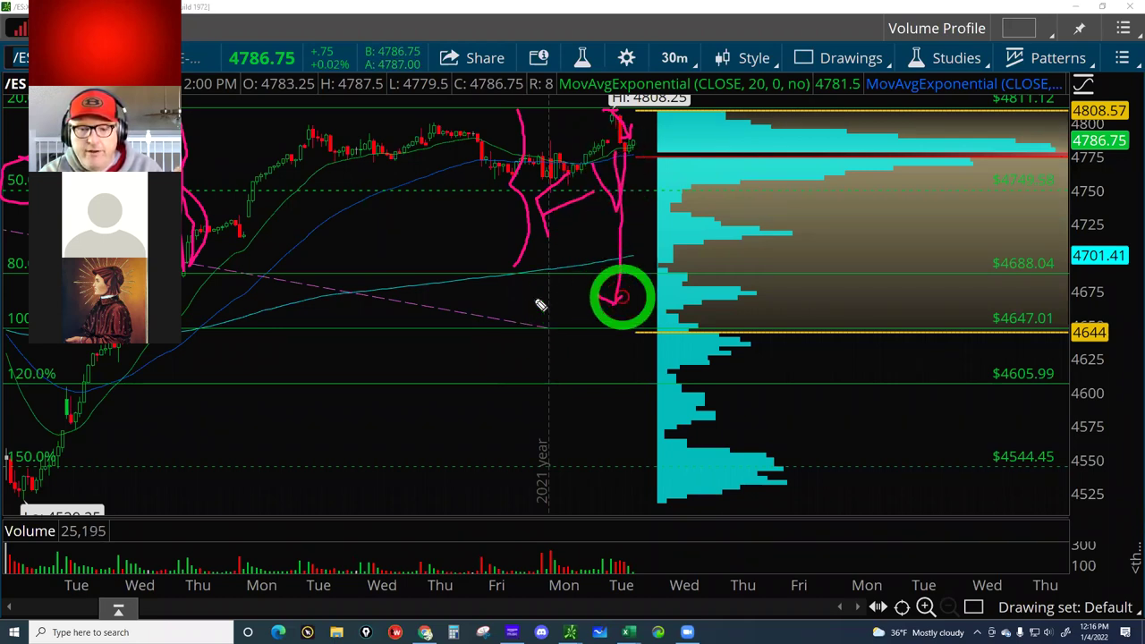
# Step: Write "OS" above the 4647.01 line and draw arrows from it up toward the volume profile and down past that line
pyautogui.moveTo(531, 296); pyautogui.dragTo(523, 316)
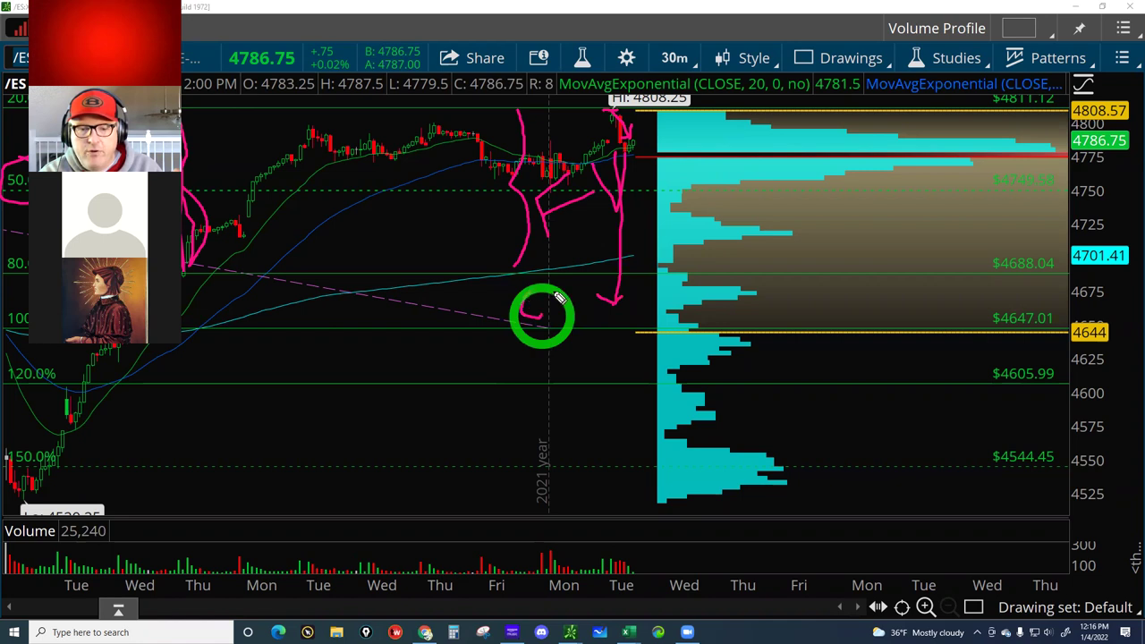
pyautogui.moveTo(543, 299); pyautogui.dragTo(542, 315)
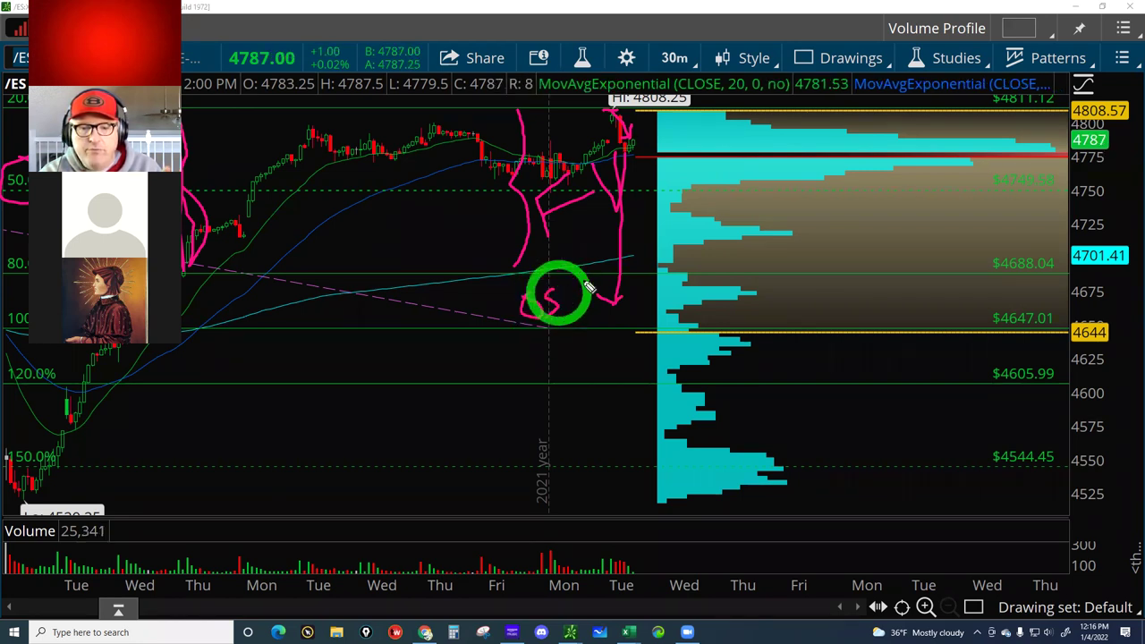
pyautogui.click(585, 279)
pyautogui.moveTo(669, 214)
pyautogui.mouseDown()
pyautogui.moveTo(659, 205)
pyautogui.moveTo(658, 253)
pyautogui.mouseUp()
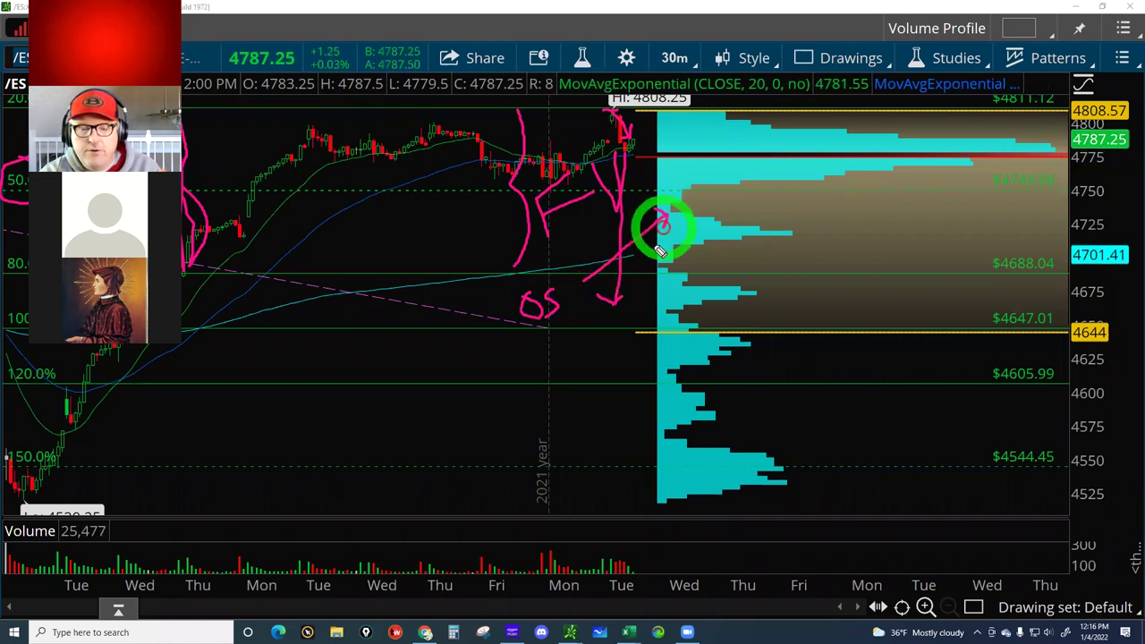
pyautogui.click(581, 302)
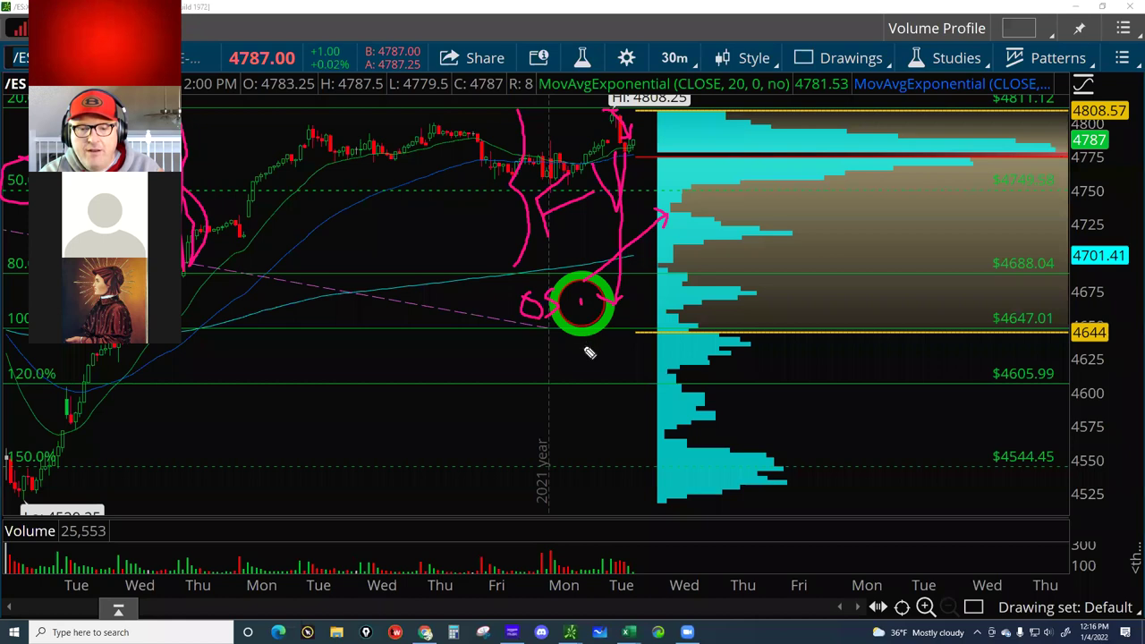
pyautogui.moveTo(581, 302); pyautogui.dragTo(585, 345)
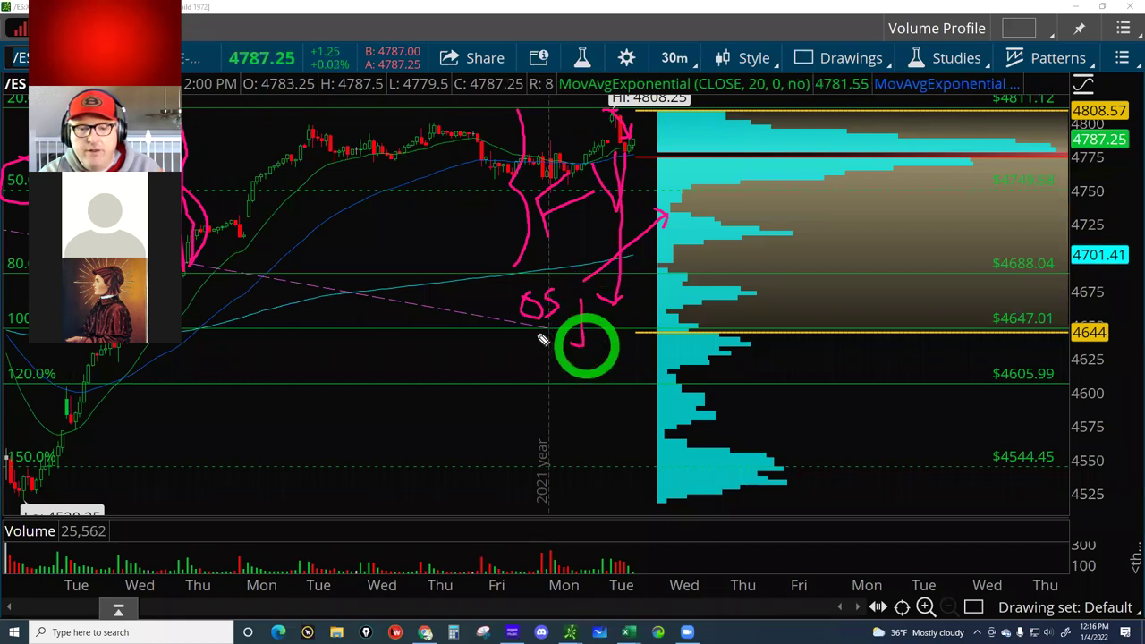
# Step: Write "OB" below "OS" and draw an arrow from it down past the 4544.45 line, labelled "FV"
pyautogui.click(515, 362)
pyautogui.moveTo(536, 340)
pyautogui.mouseDown()
pyautogui.moveTo(567, 349)
pyautogui.moveTo(539, 394)
pyautogui.moveTo(517, 496)
pyautogui.mouseUp()
pyautogui.click(554, 344)
pyautogui.moveTo(556, 446)
pyautogui.mouseDown()
pyautogui.moveTo(572, 472)
pyautogui.moveTo(586, 429)
pyautogui.mouseUp()
pyautogui.moveTo(559, 454); pyautogui.dragTo(579, 452)
pyautogui.moveTo(585, 420); pyautogui.dragTo(624, 411)
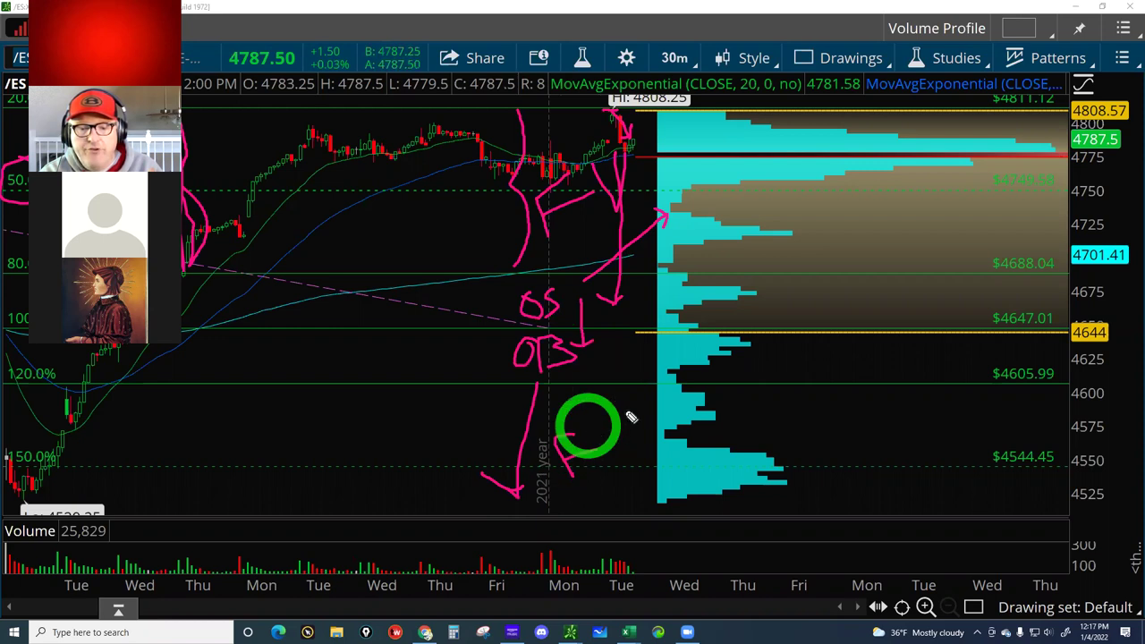
# Step: Clear all hand-drawn annotations from the /ES chart
pyautogui.click(737, 252)
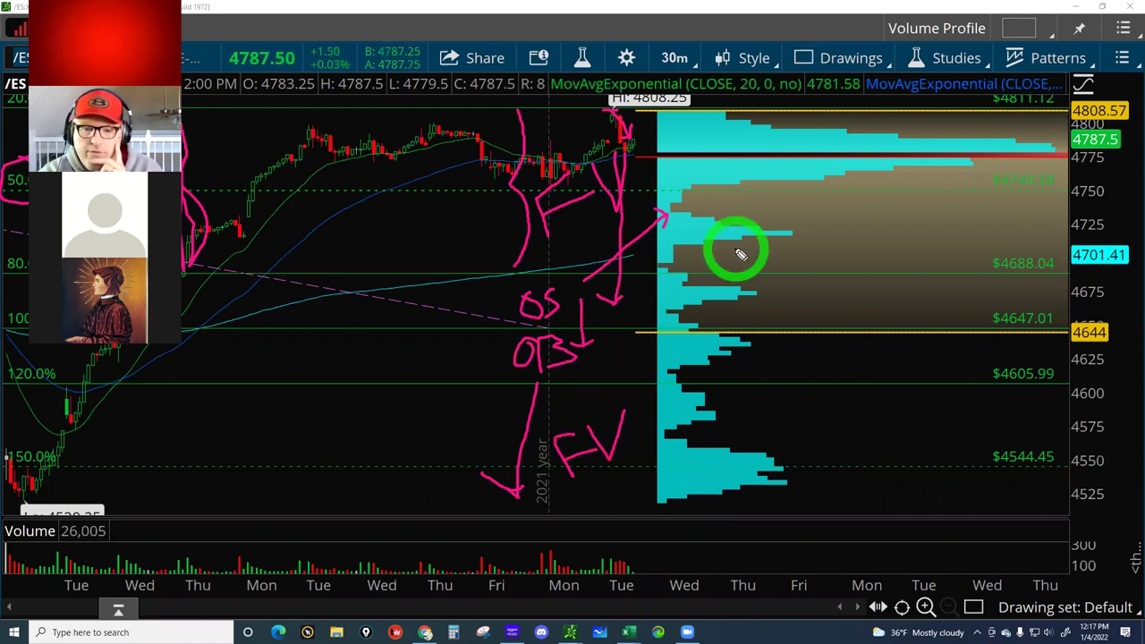
pyautogui.click(558, 334)
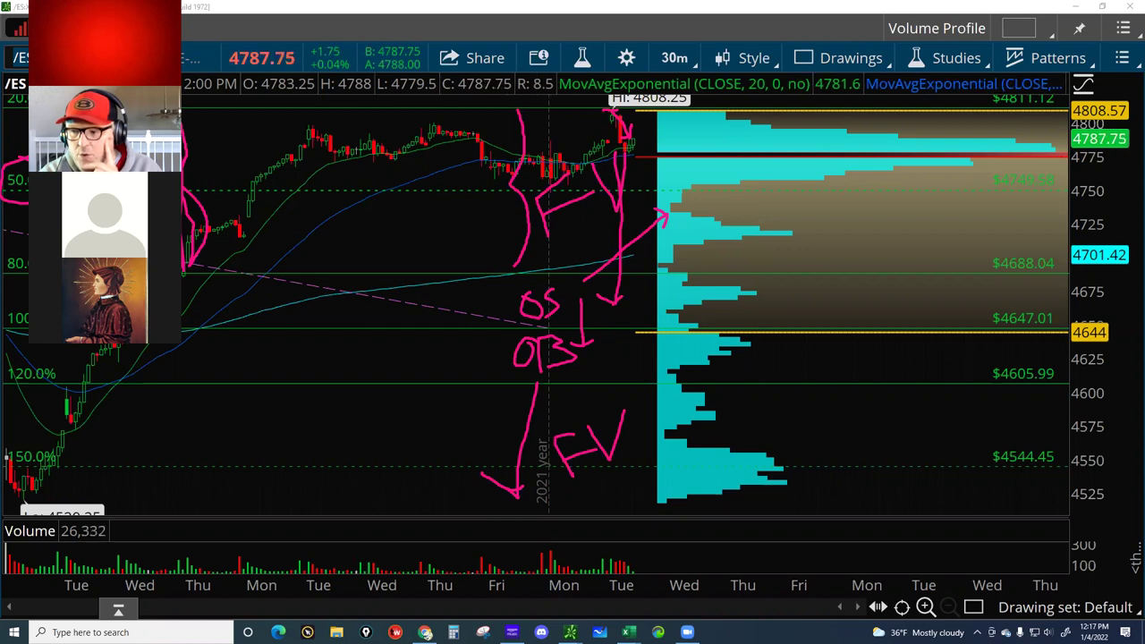
pyautogui.press('Escape')
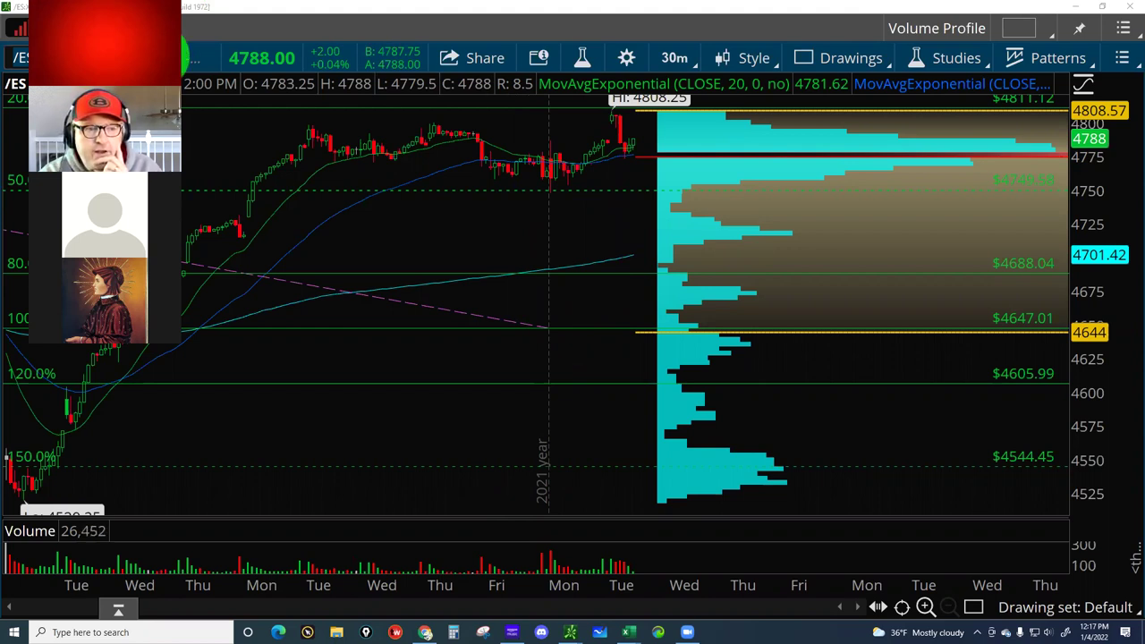
# Step: Change the chart's symbol to /NQ and check the latest candles against the 80% Fibonacci line at 16201.35
pyautogui.click(89, 57)
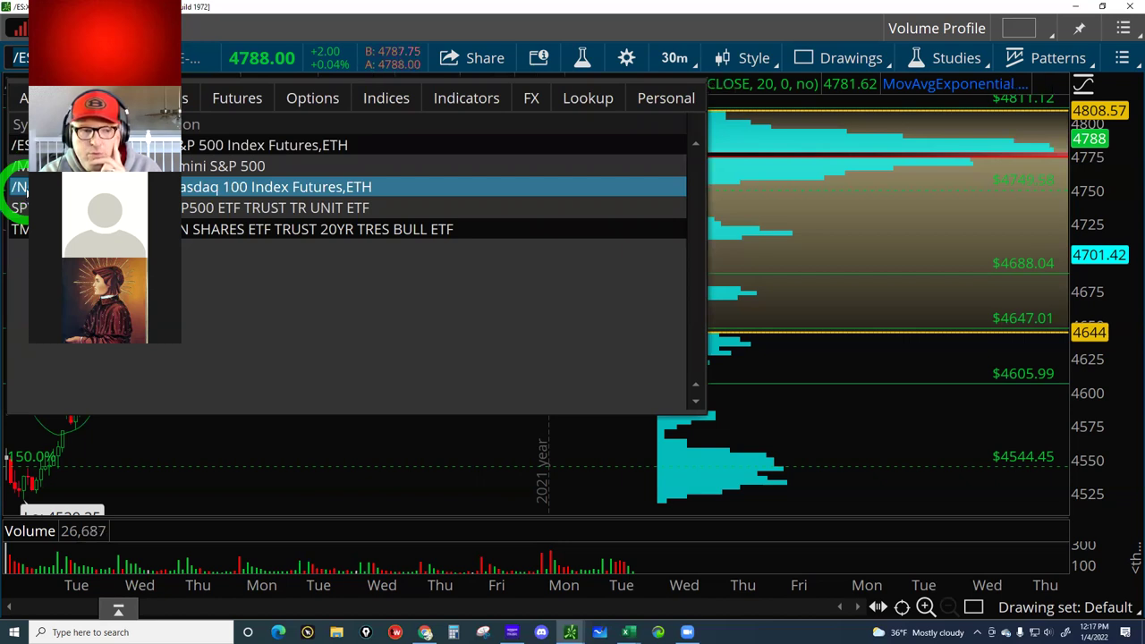
pyautogui.press('Return')
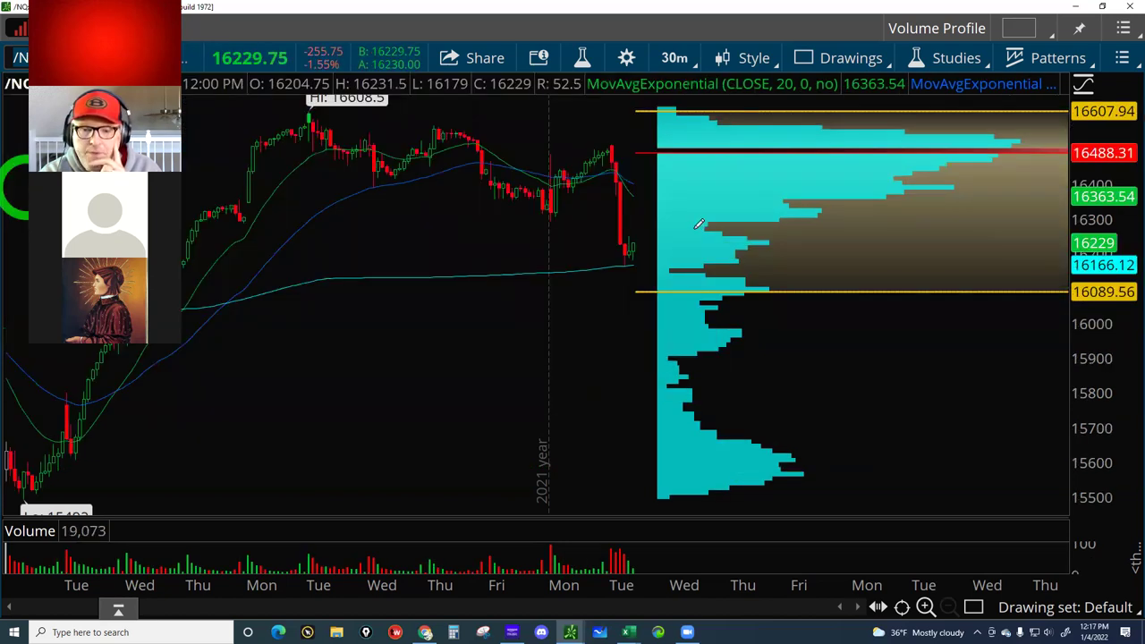
pyautogui.click(697, 229)
pyautogui.click(646, 249)
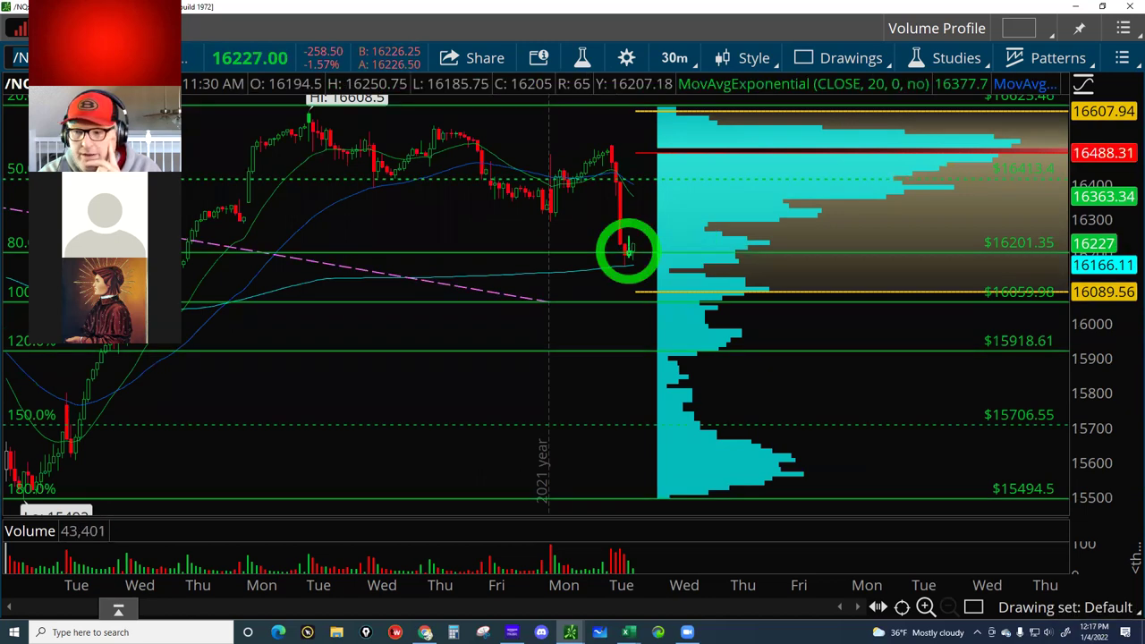
# Step: Mark the 80% Fibonacci line at 16201.35 and circle the latest /NQ candles around it
pyautogui.click(644, 245)
pyautogui.moveTo(642, 226)
pyautogui.mouseDown()
pyautogui.moveTo(633, 256)
pyautogui.moveTo(613, 256)
pyautogui.moveTo(652, 259)
pyautogui.mouseUp()
pyautogui.click(610, 254)
pyautogui.click(644, 255)
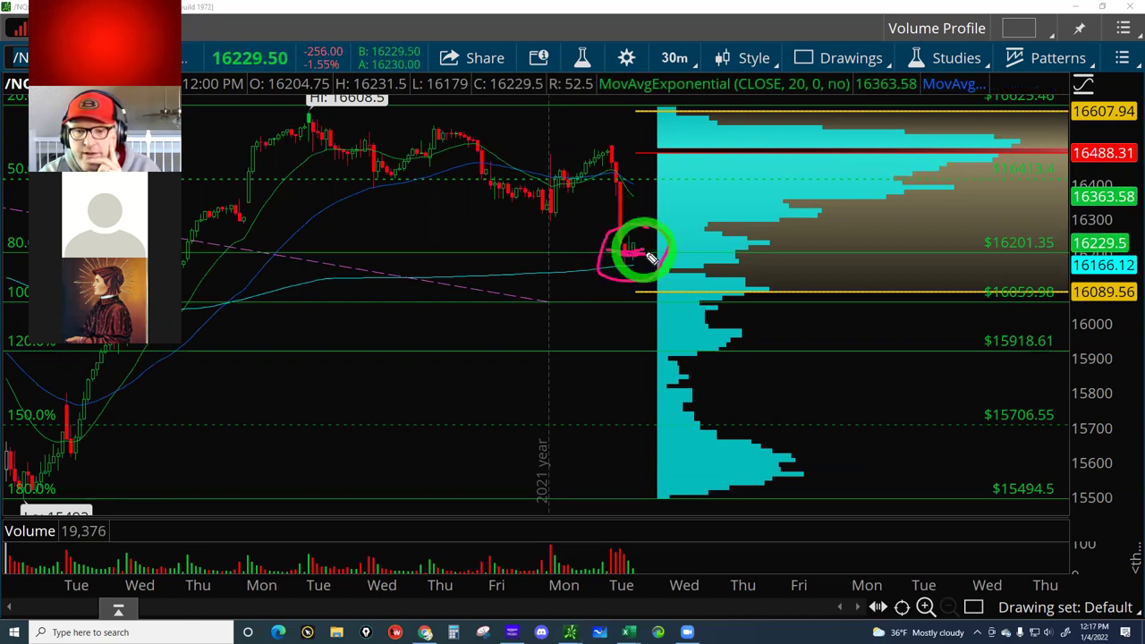
pyautogui.click(677, 226)
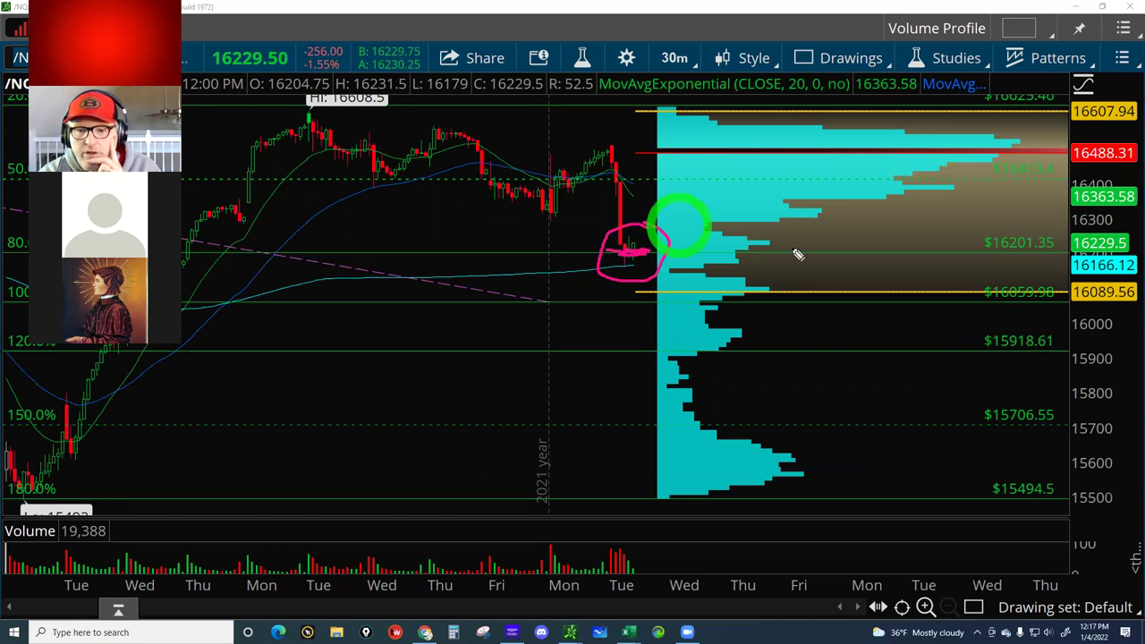
# Step: Draw an arrow from the circled candles up to the 50% Fibonacci line
pyautogui.click(660, 245)
pyautogui.click(636, 254)
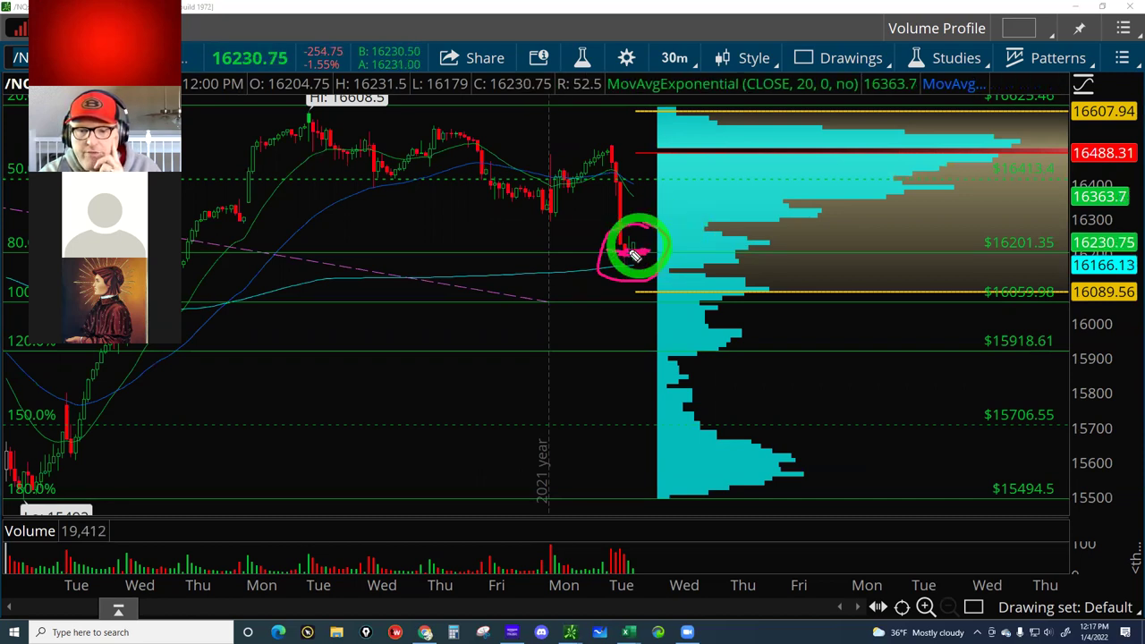
pyautogui.click(679, 205)
pyautogui.click(710, 185)
pyautogui.click(717, 204)
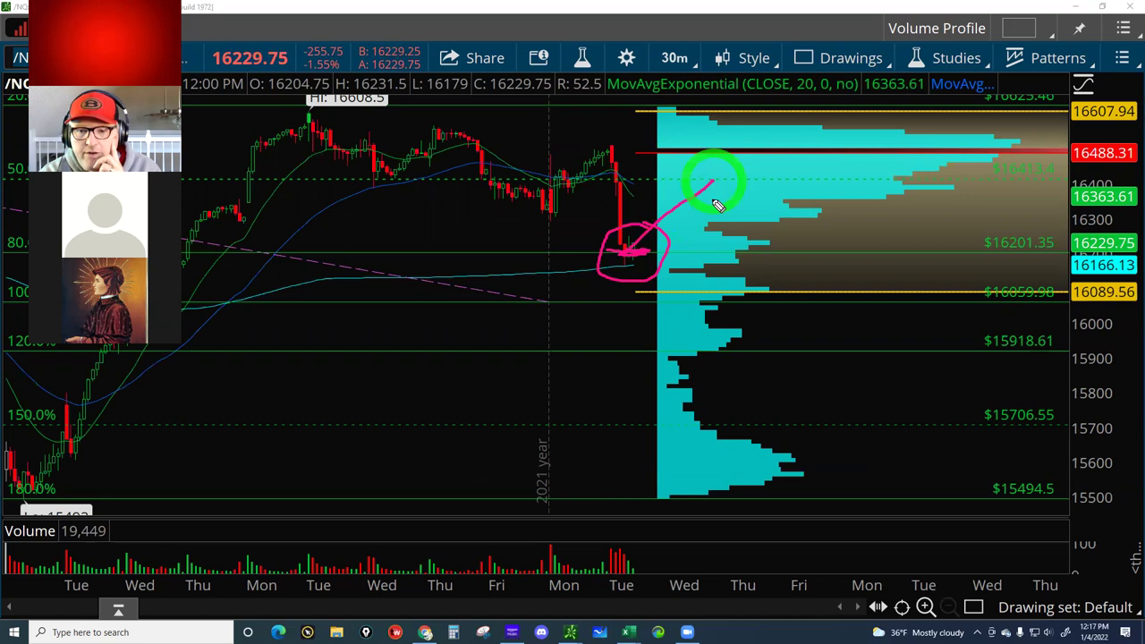
# Step: Draw a loop beneath the circled candles and a second arrow rising from it to about 16300
pyautogui.click(624, 261)
pyautogui.moveTo(699, 233)
pyautogui.mouseDown()
pyautogui.moveTo(602, 273)
pyautogui.moveTo(660, 259)
pyautogui.mouseUp()
pyautogui.click(596, 264)
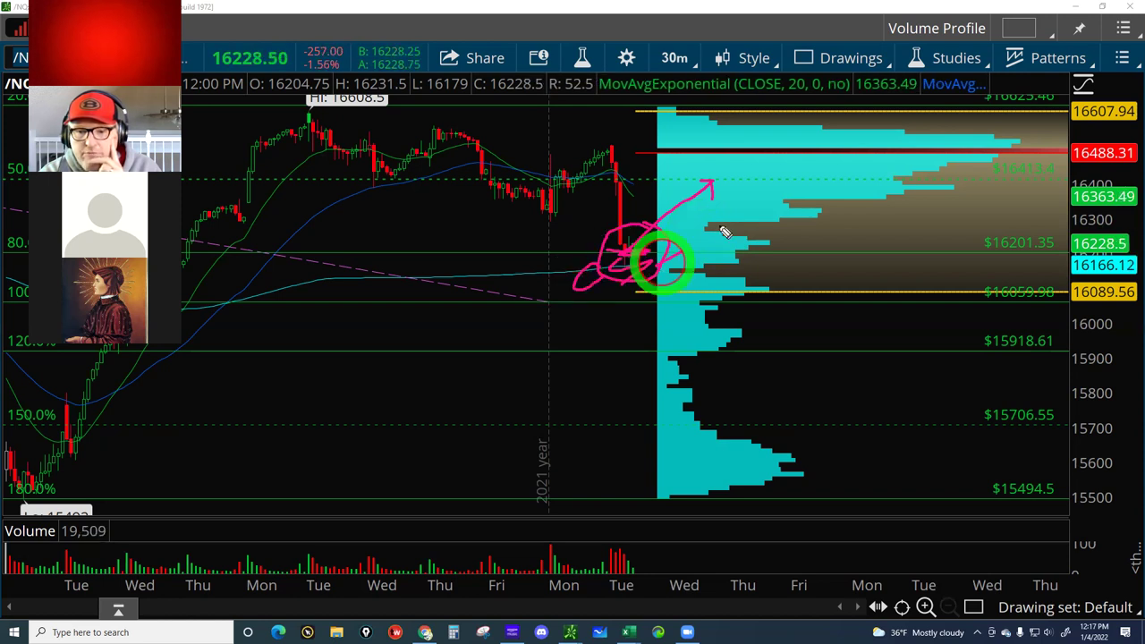
pyautogui.moveTo(723, 228); pyautogui.dragTo(709, 224)
# Step: Scribble a short note under the circled candles and write "FV" across the 150% Fibonacci line
pyautogui.moveTo(592, 313); pyautogui.dragTo(636, 333)
pyautogui.moveTo(524, 458); pyautogui.dragTo(554, 390)
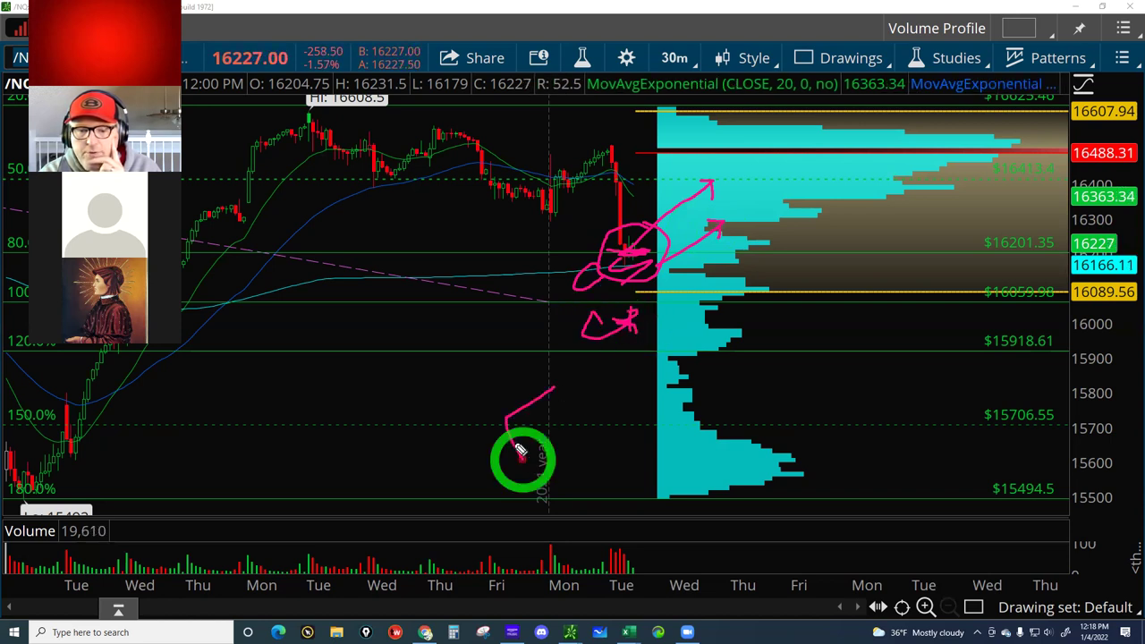
pyautogui.moveTo(515, 440); pyautogui.dragTo(542, 431)
pyautogui.click(566, 397)
# Step: Clear all hand-drawn annotations from the /NQ chart
pyautogui.click(1053, 266)
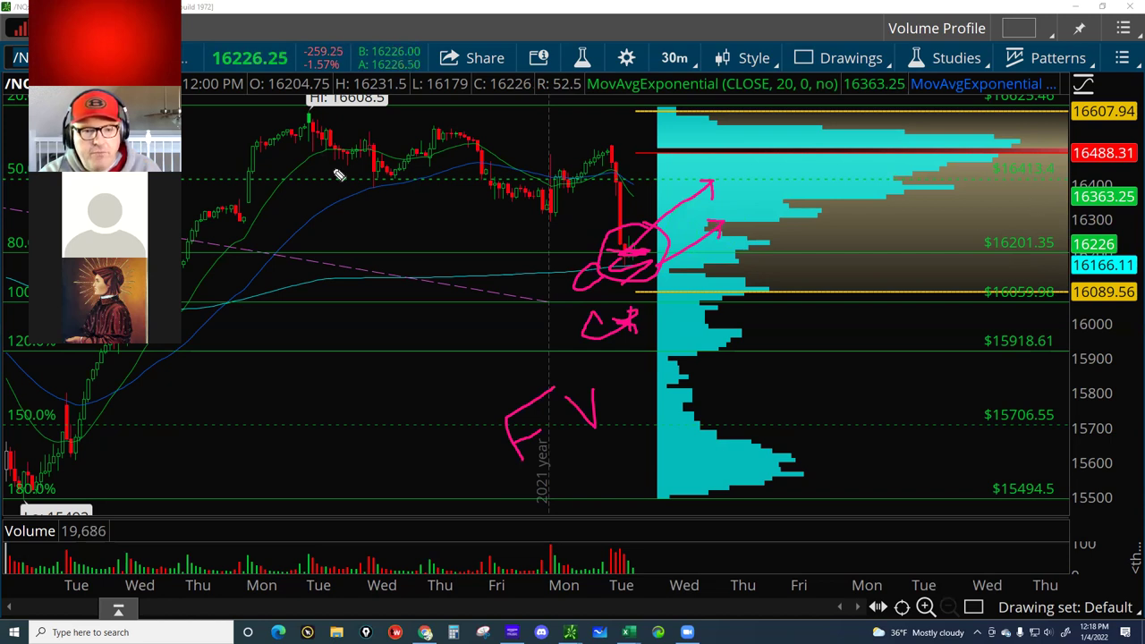
pyautogui.click(476, 2)
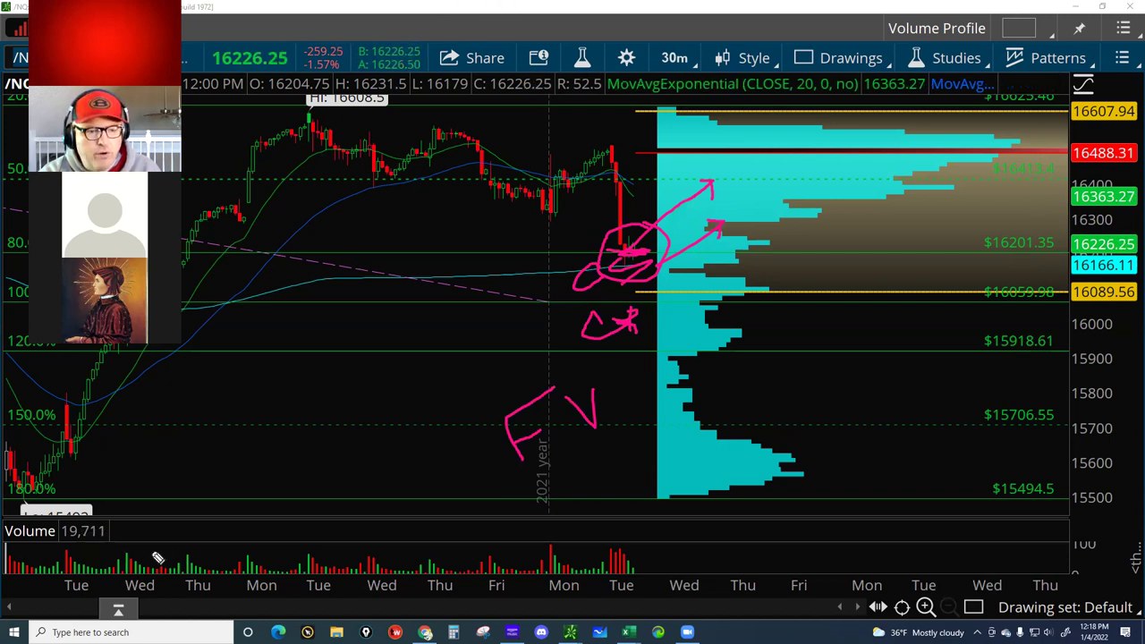
pyautogui.click(254, 348)
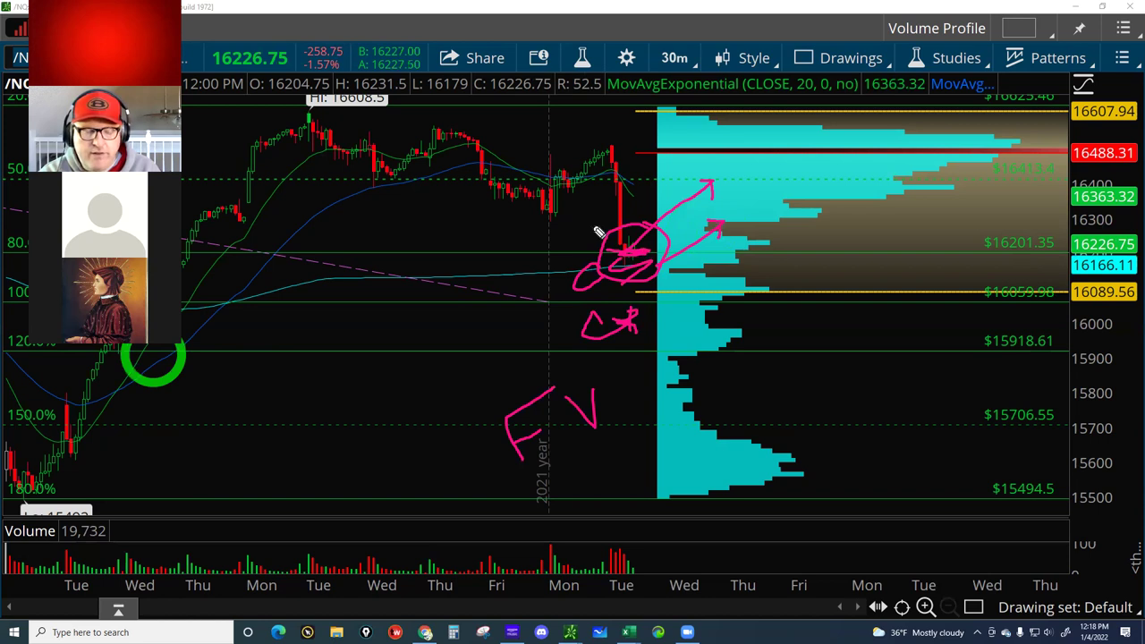
pyautogui.click(580, 229)
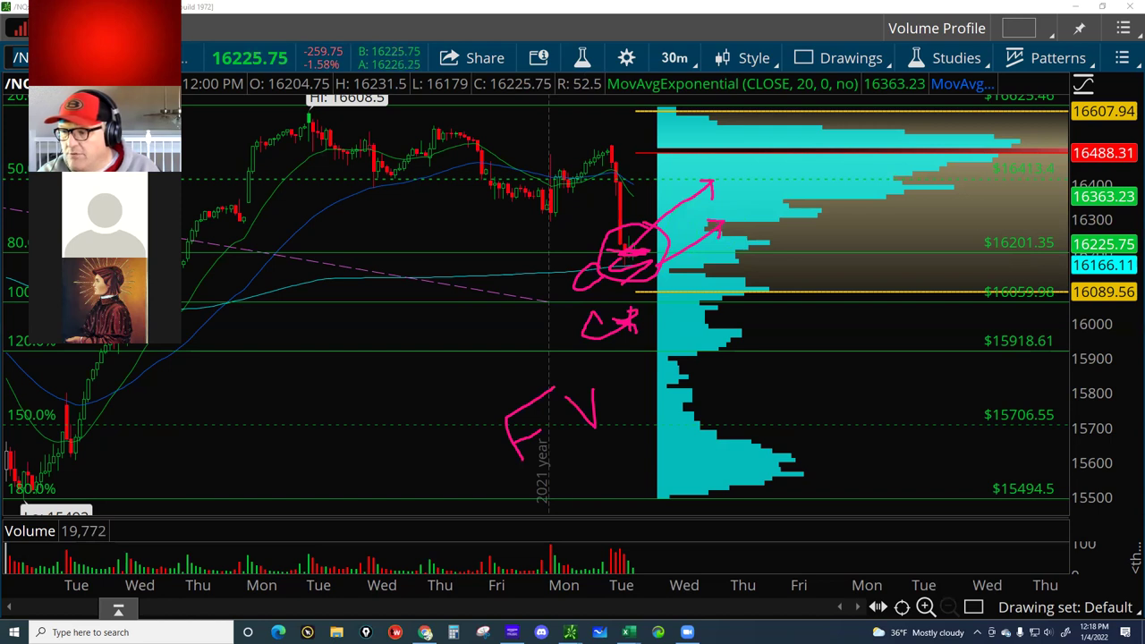
pyautogui.press('Escape')
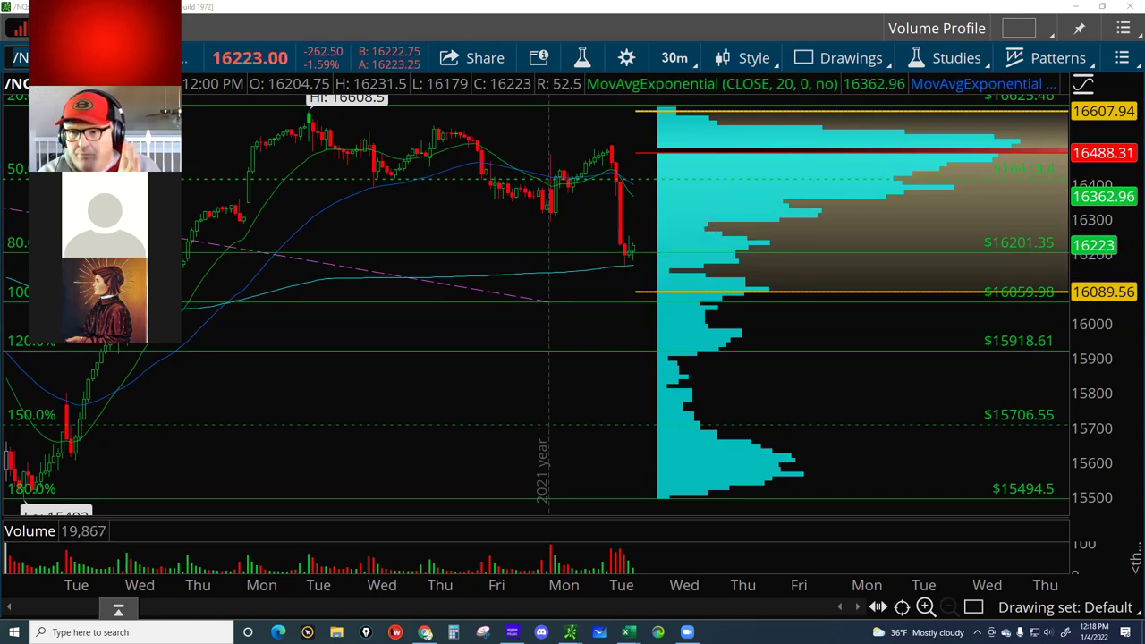
# Step: Switch to Excel and open the recent workbook Skewdriver_2.0 (1) (1)
pyautogui.click(628, 632)
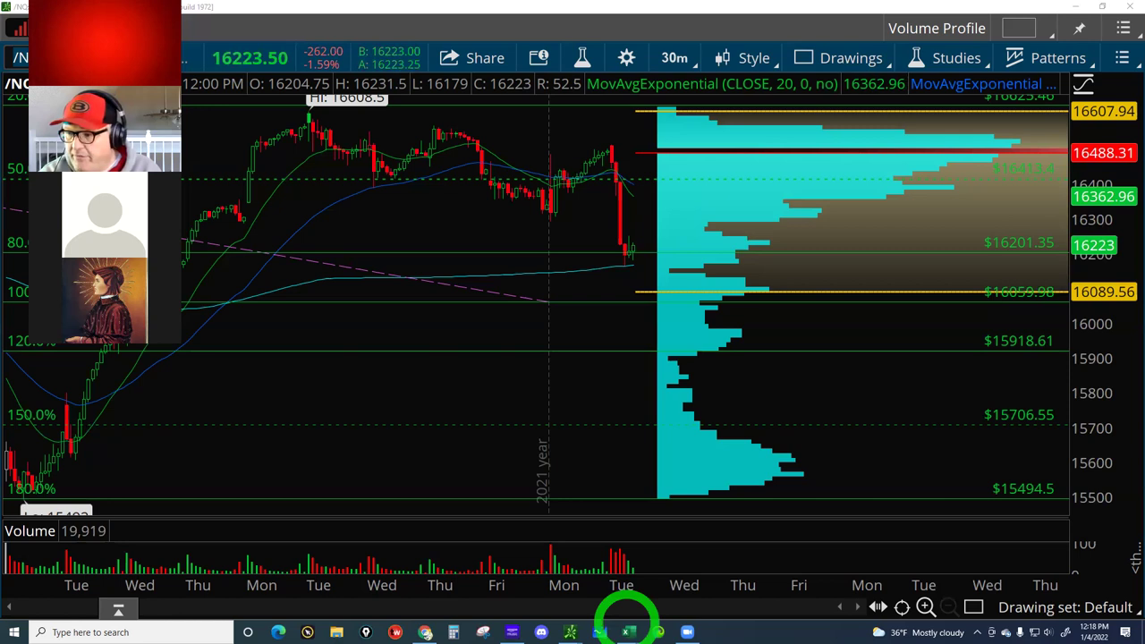
pyautogui.click(749, 599)
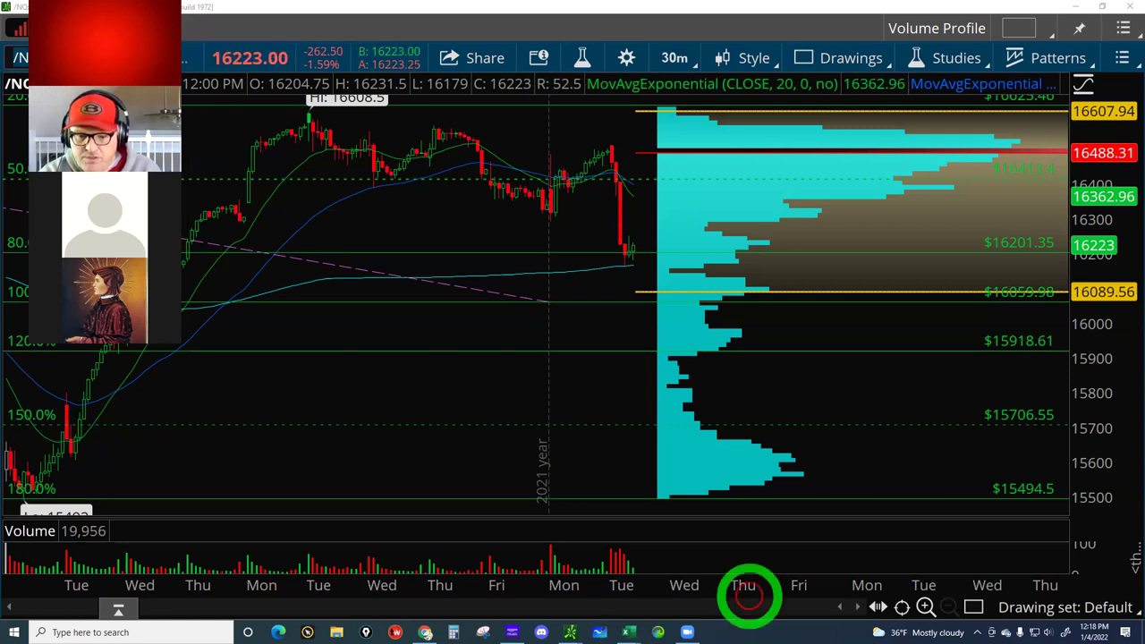
pyautogui.click(629, 629)
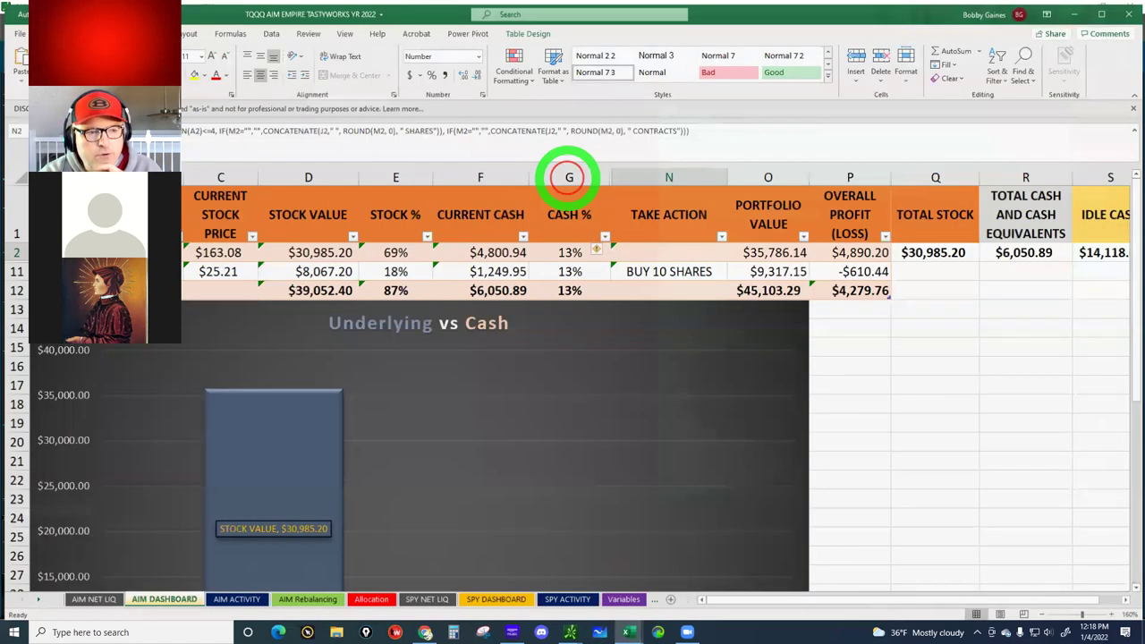
pyautogui.click(17, 34)
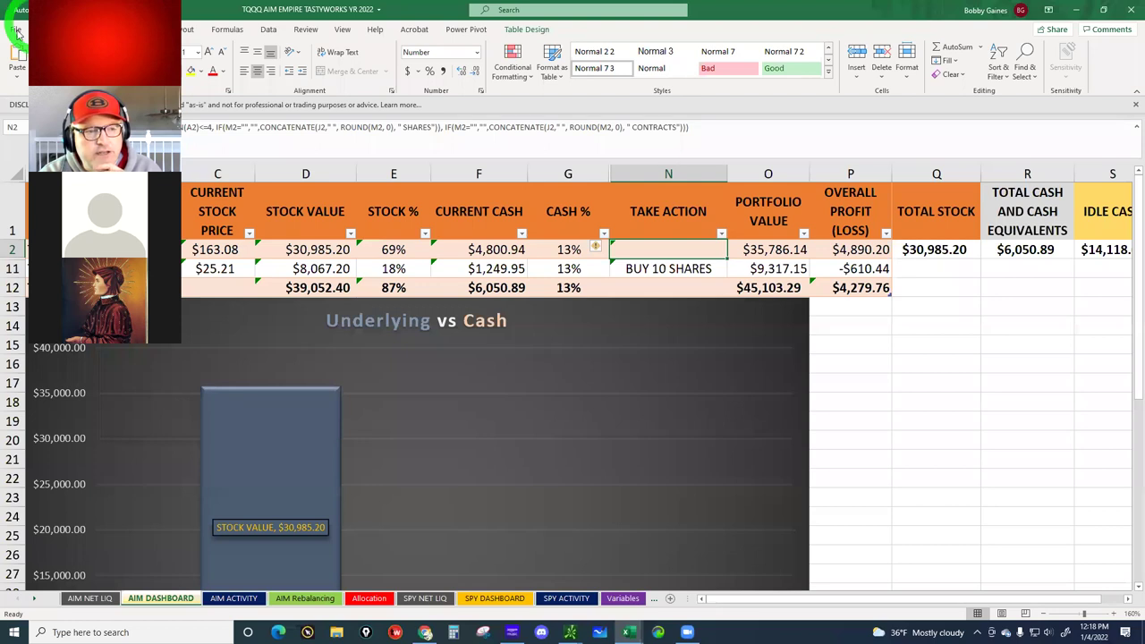
pyautogui.click(179, 295)
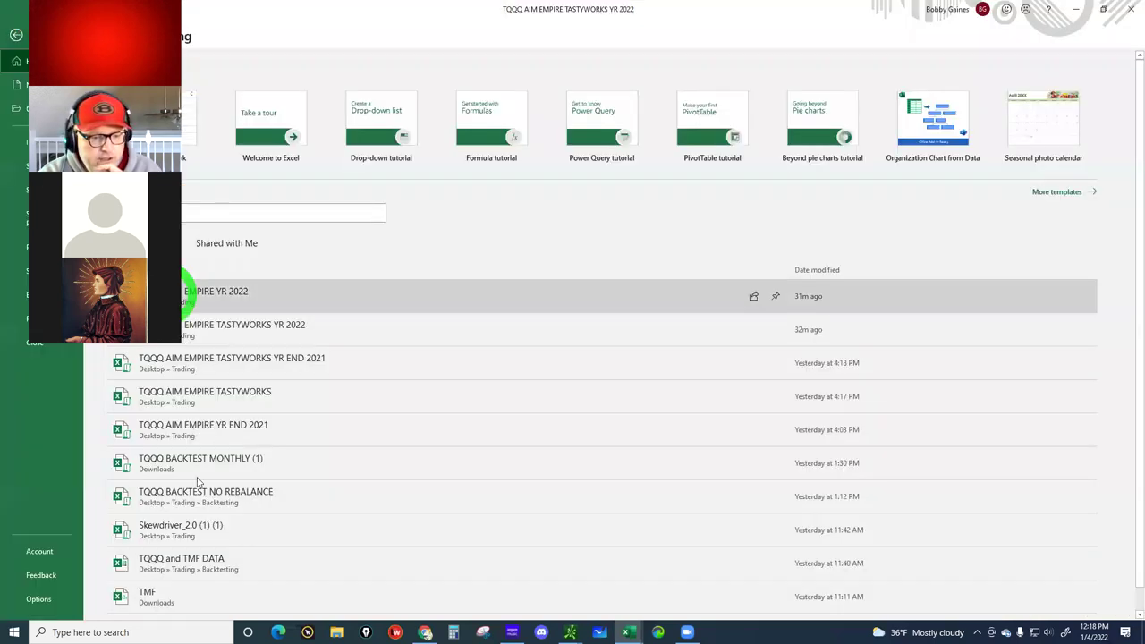
pyautogui.click(189, 469)
pyautogui.click(190, 529)
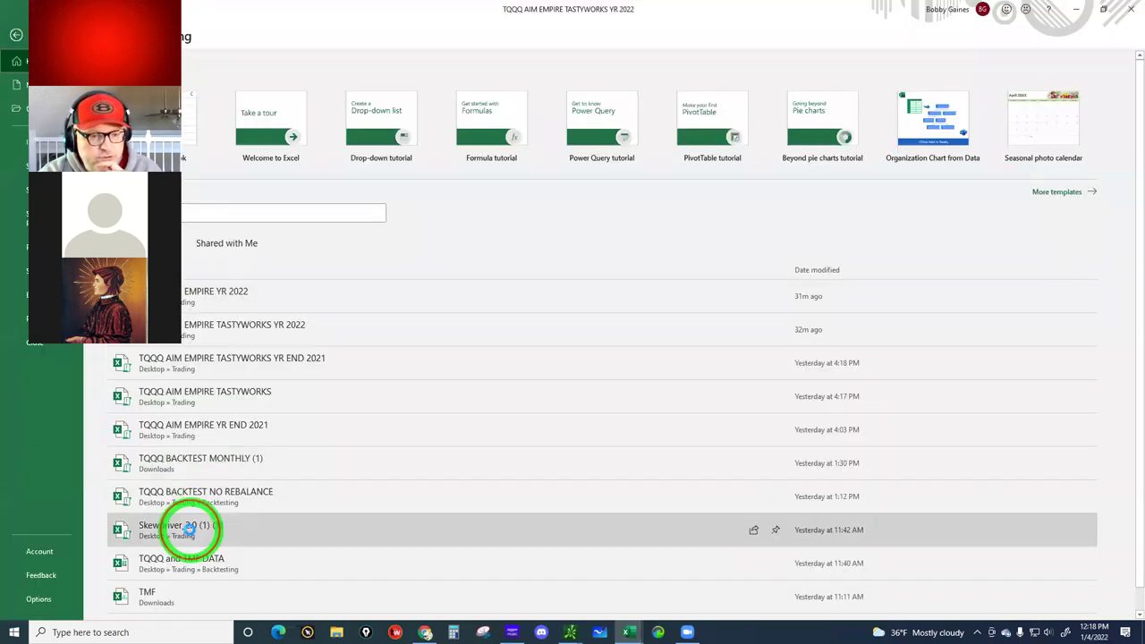
pyautogui.click(565, 333)
pyautogui.click(663, 215)
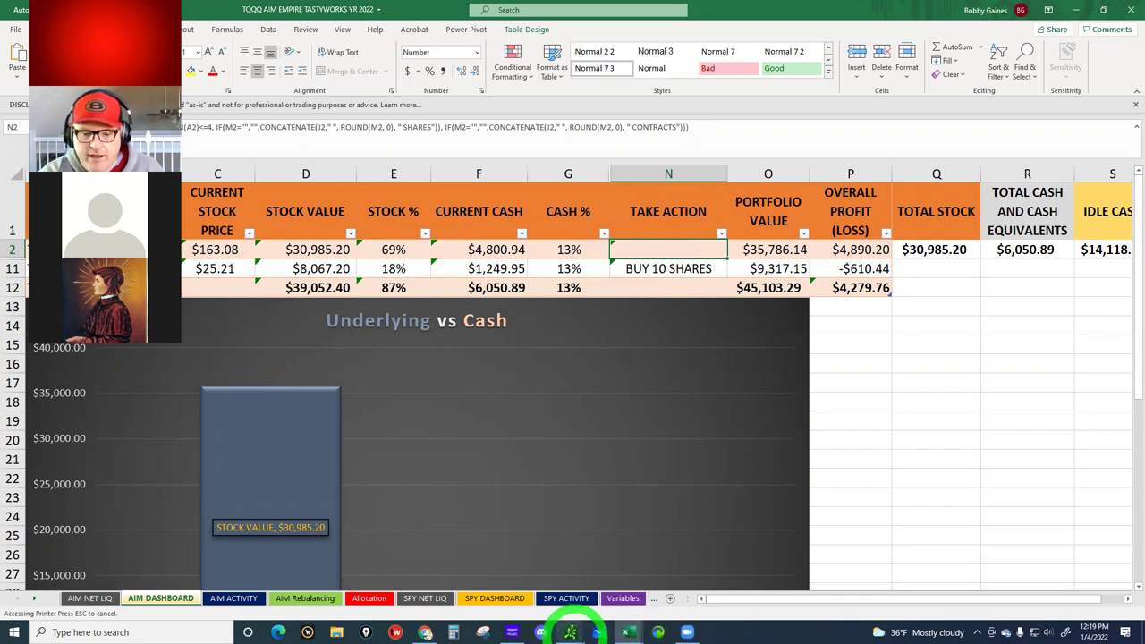
# Step: Review the SKEW DRIVER chart on the TREND sheet and the values on the SKEW sheet
pyautogui.moveTo(570, 631)
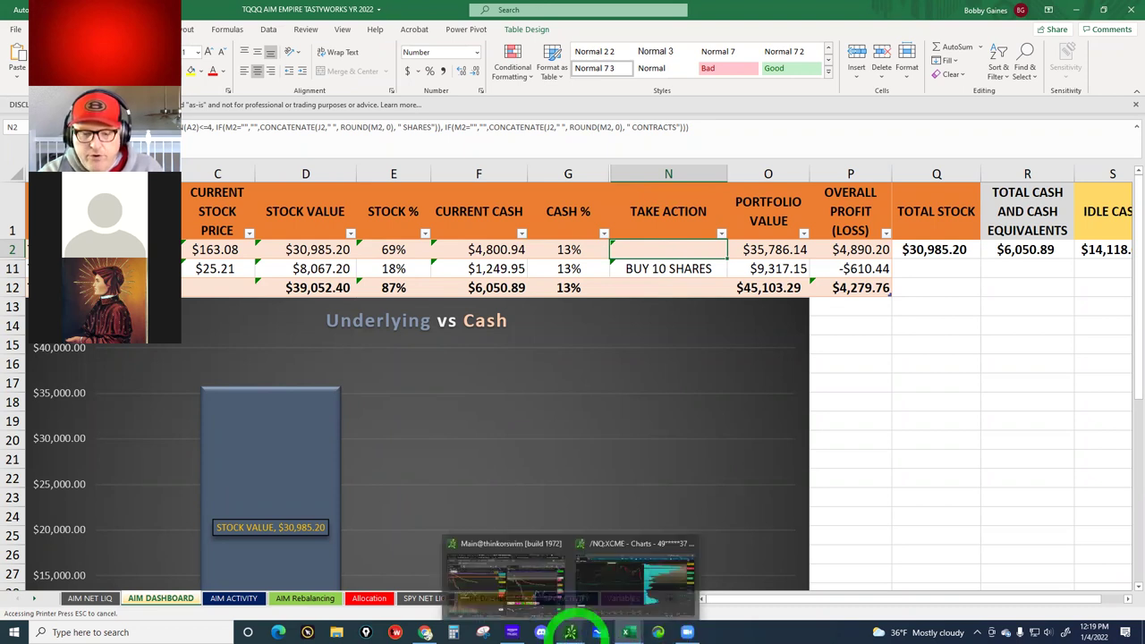
pyautogui.click(512, 590)
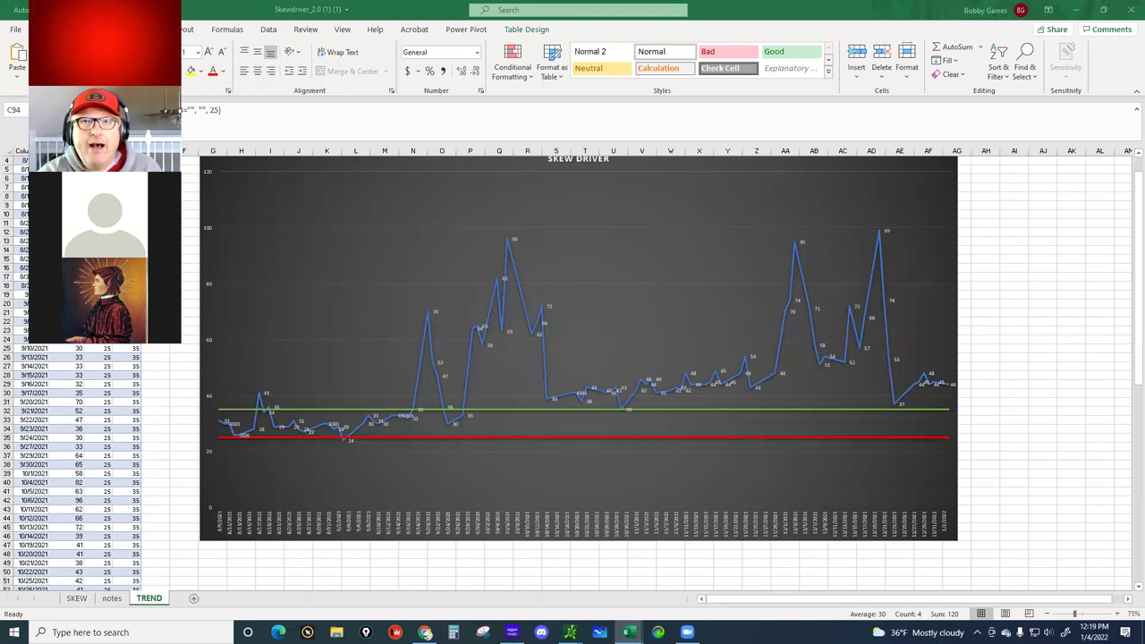
pyautogui.scroll(1, 903, 257)
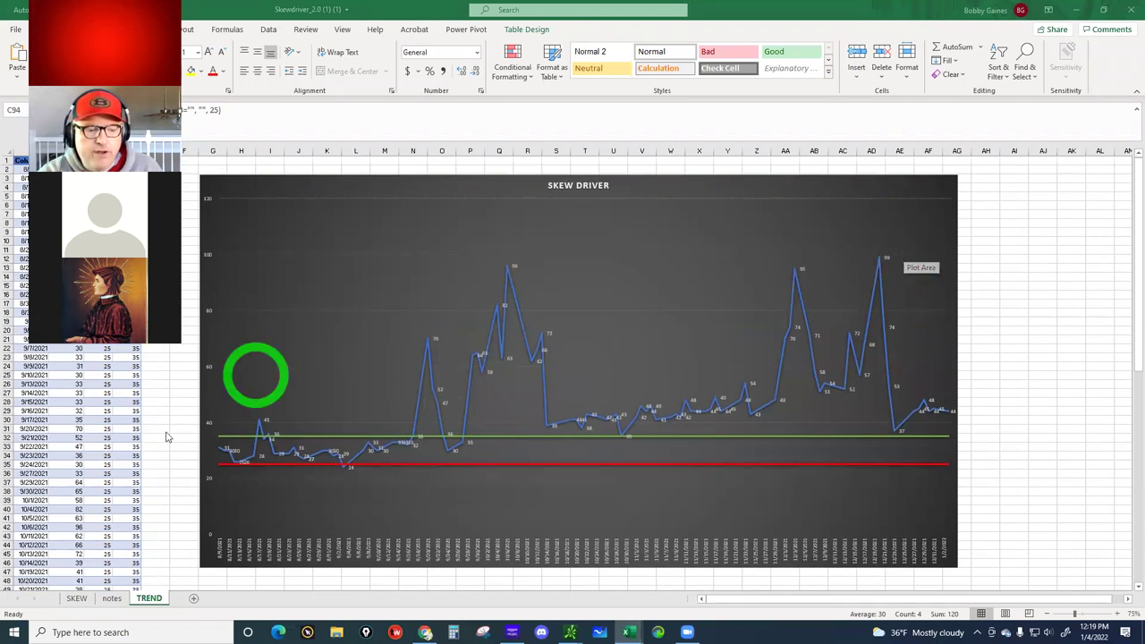
pyautogui.click(76, 599)
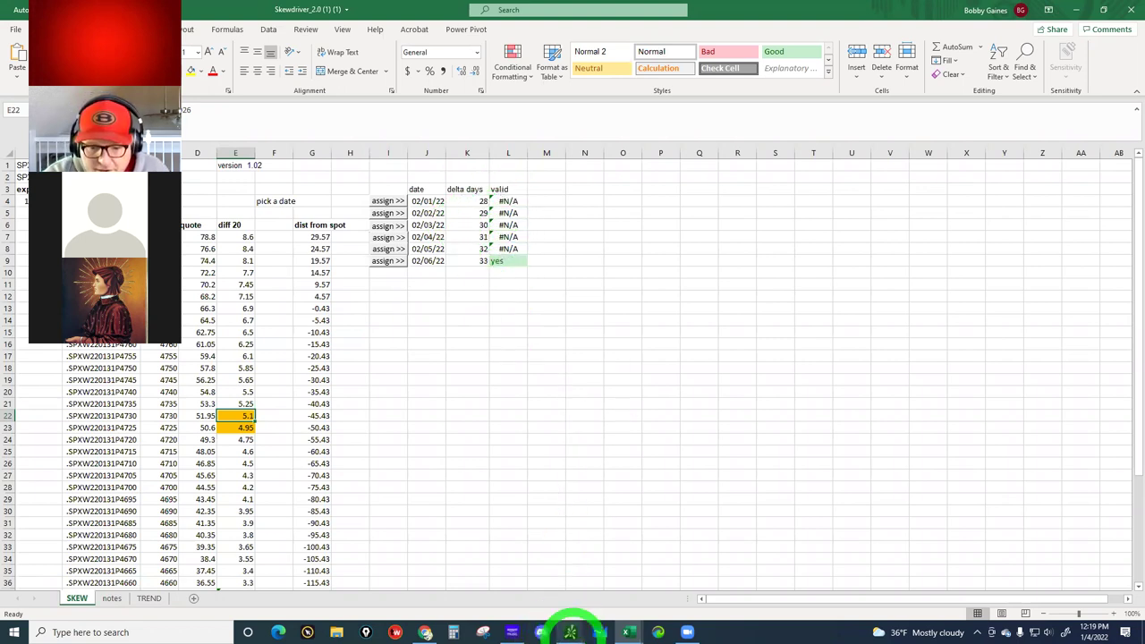
# Step: Switch to thinkorswim, close it with the log-off confirmed, and reopen it to the /NQ and /ES charts
pyautogui.moveTo(569, 632)
pyautogui.click(492, 576)
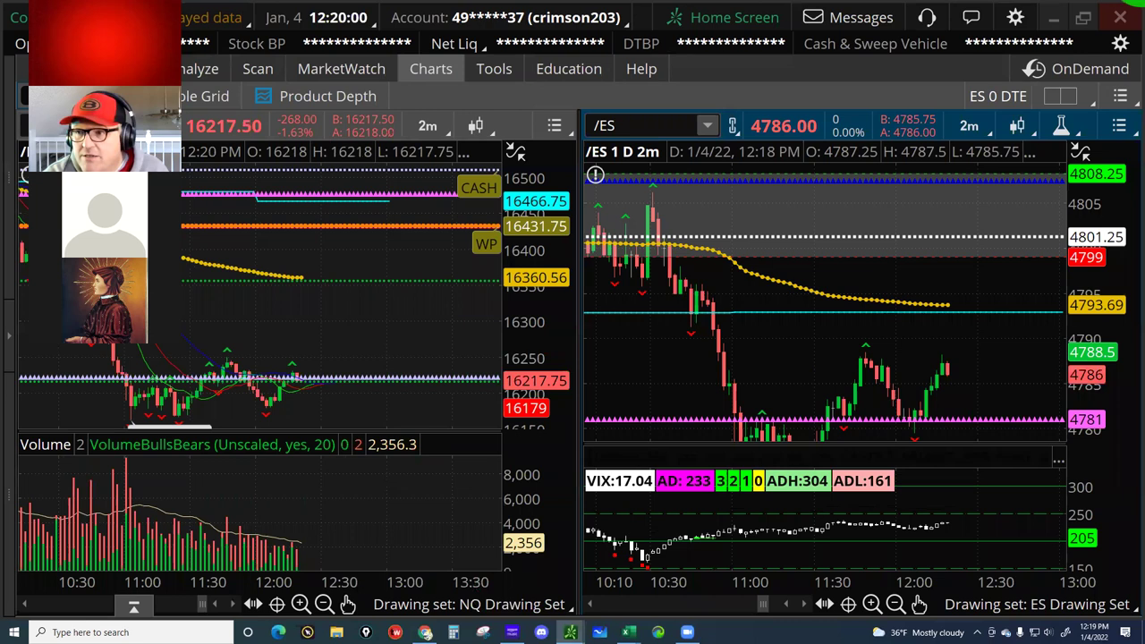
pyautogui.click(1119, 17)
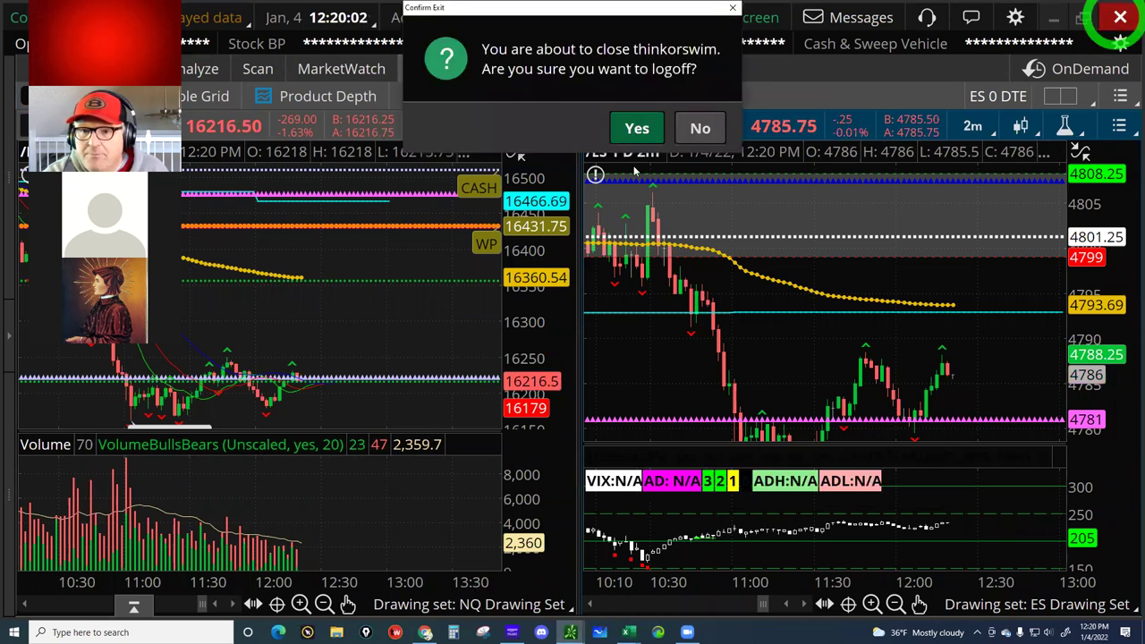
pyautogui.click(636, 128)
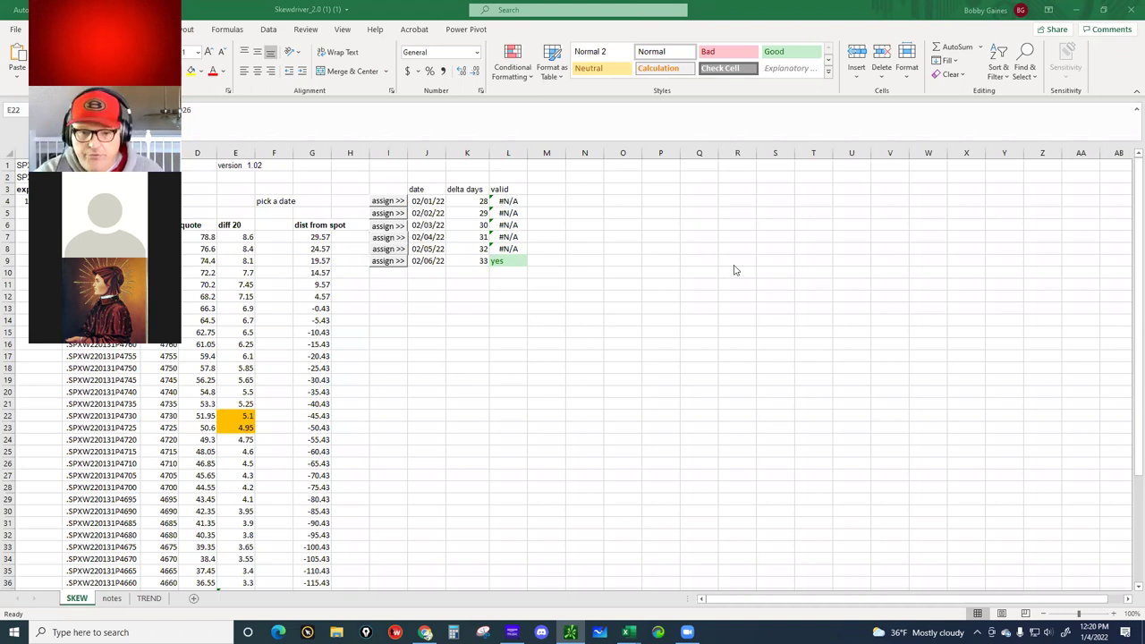
pyautogui.click(520, 261)
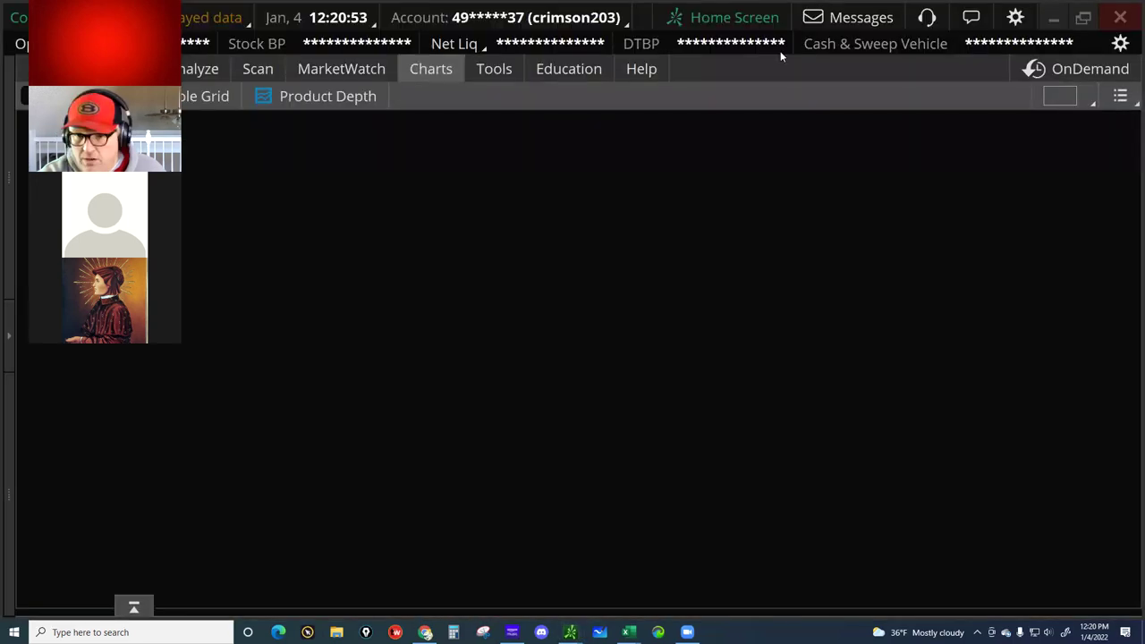
pyautogui.click(815, 68)
pyautogui.click(644, 214)
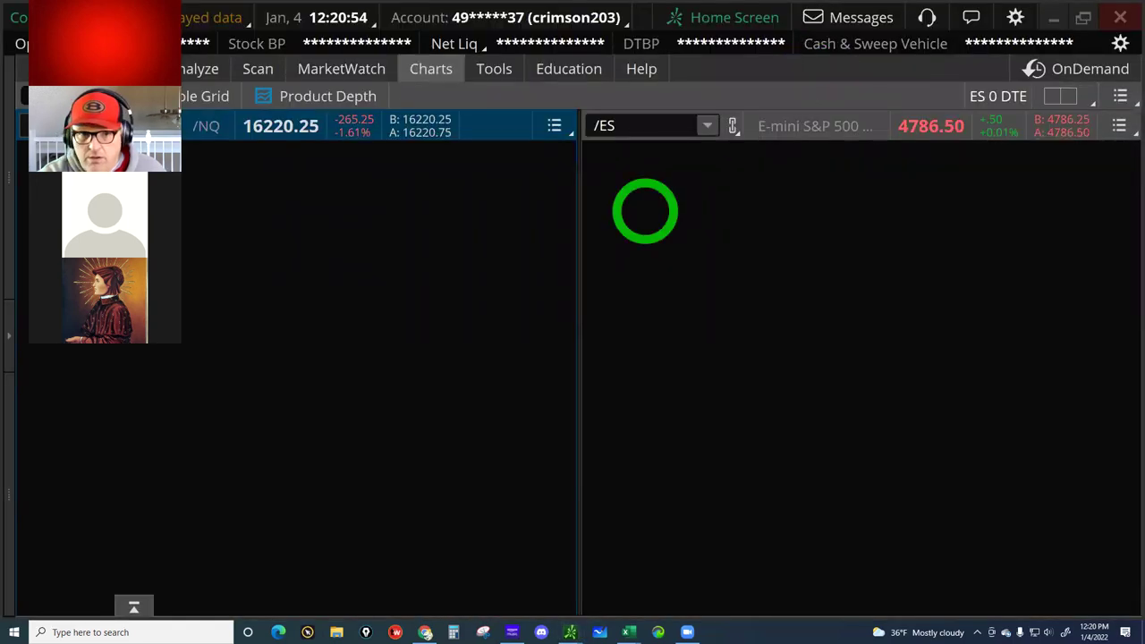
# Step: Return to the Skewdriver_2.0 (1) (1) workbook in Excel and close it
pyautogui.click(616, 631)
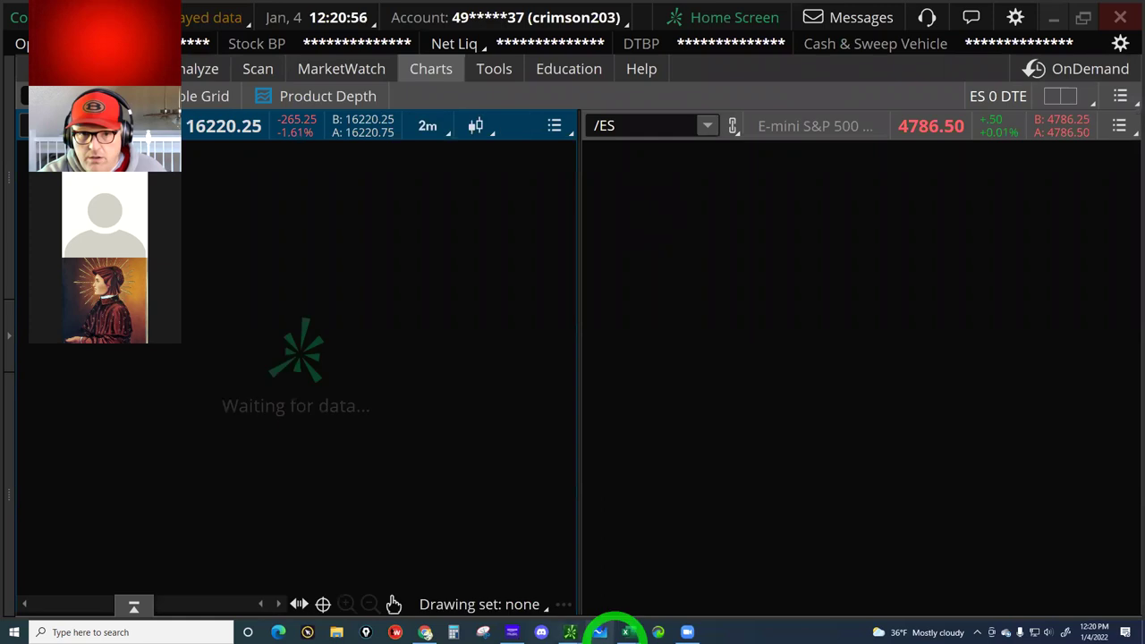
pyautogui.click(659, 609)
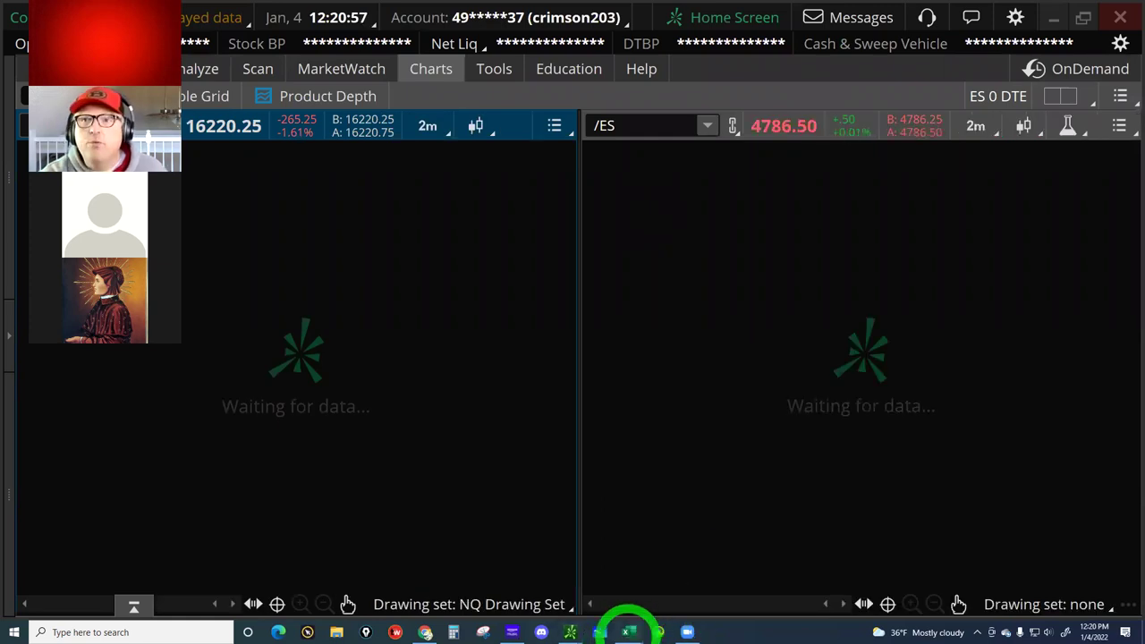
pyautogui.moveTo(628, 629)
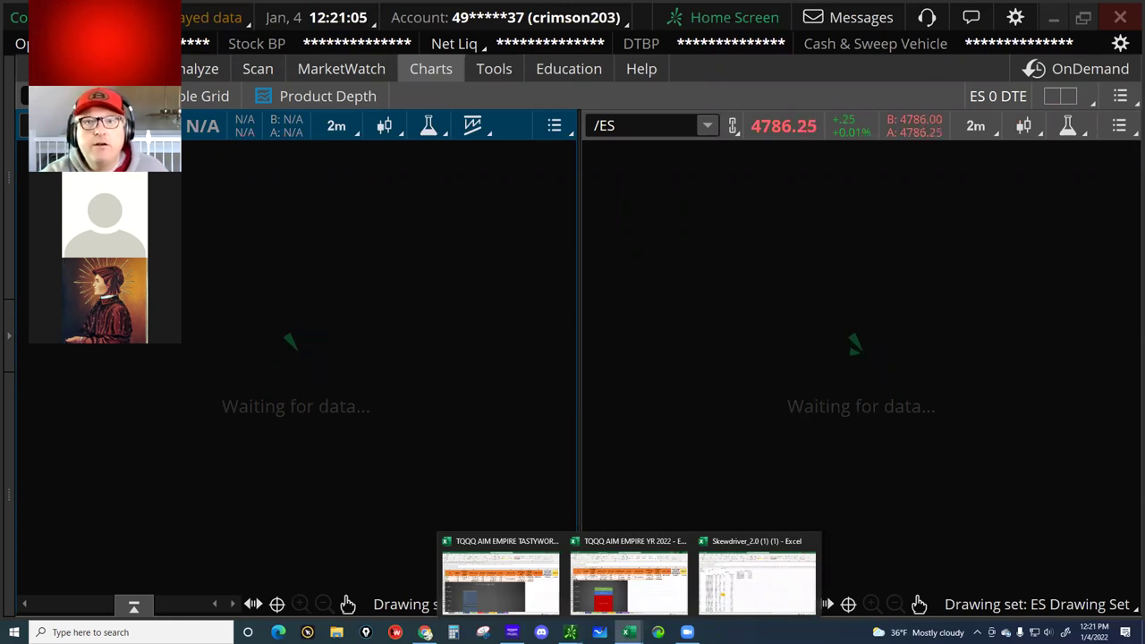
pyautogui.click(770, 577)
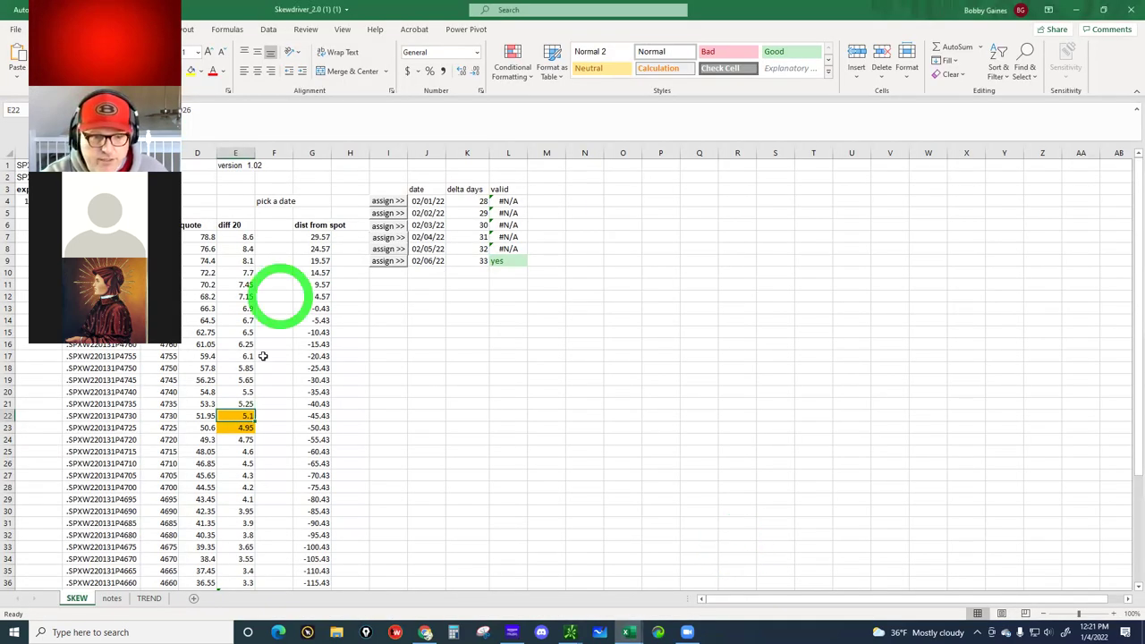
pyautogui.click(246, 397)
pyautogui.click(371, 145)
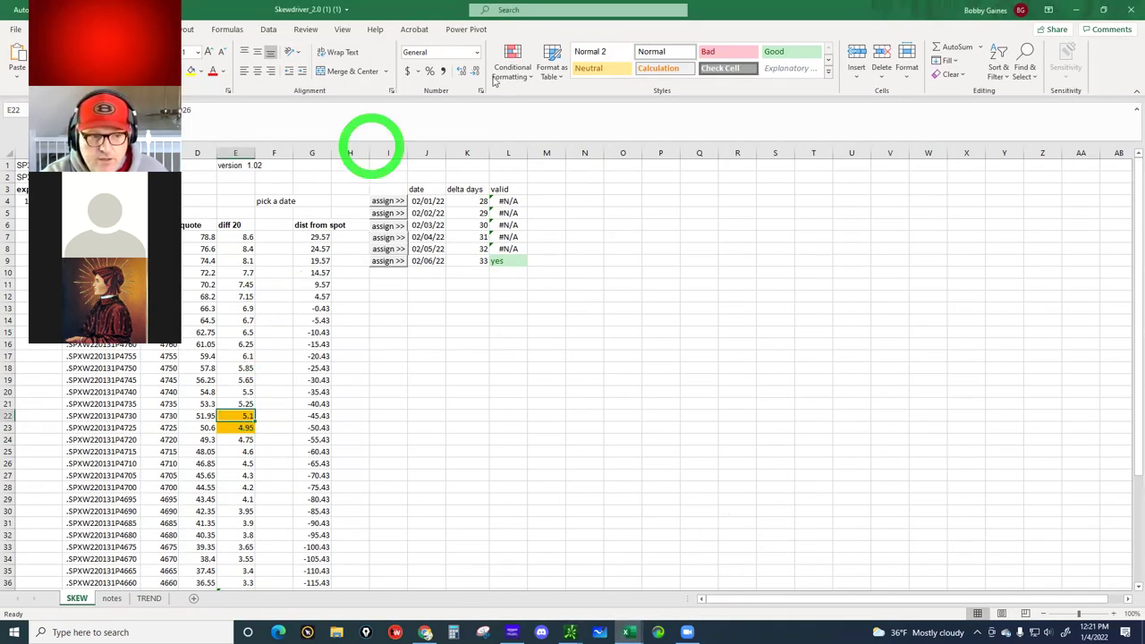
pyautogui.click(1004, 48)
pyautogui.click(1129, 10)
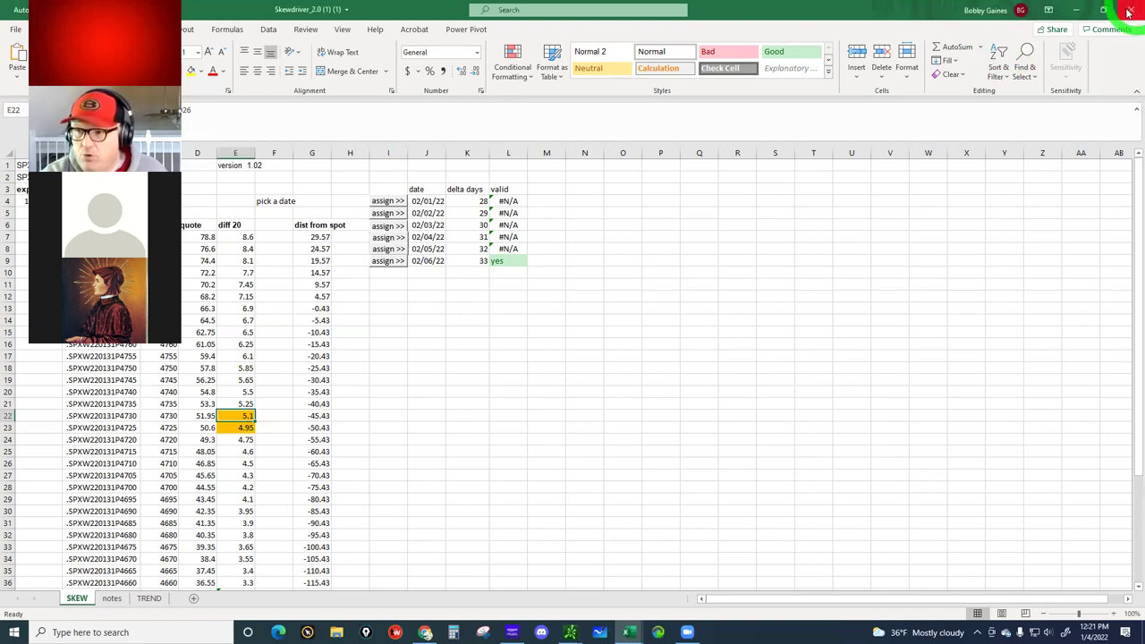
pyautogui.click(582, 345)
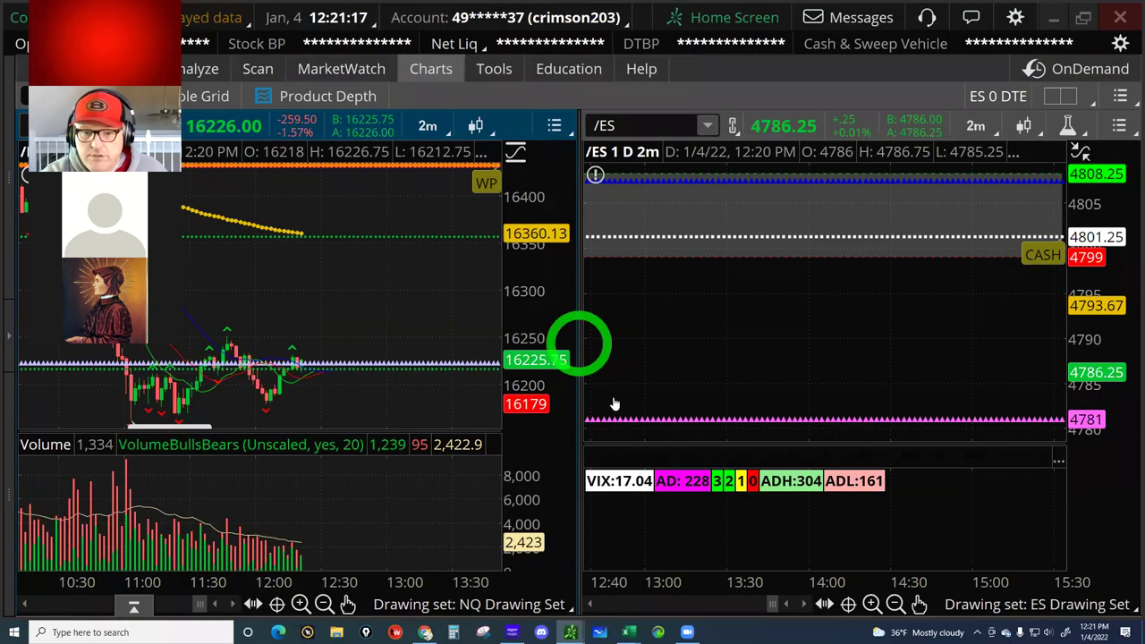
pyautogui.click(616, 400)
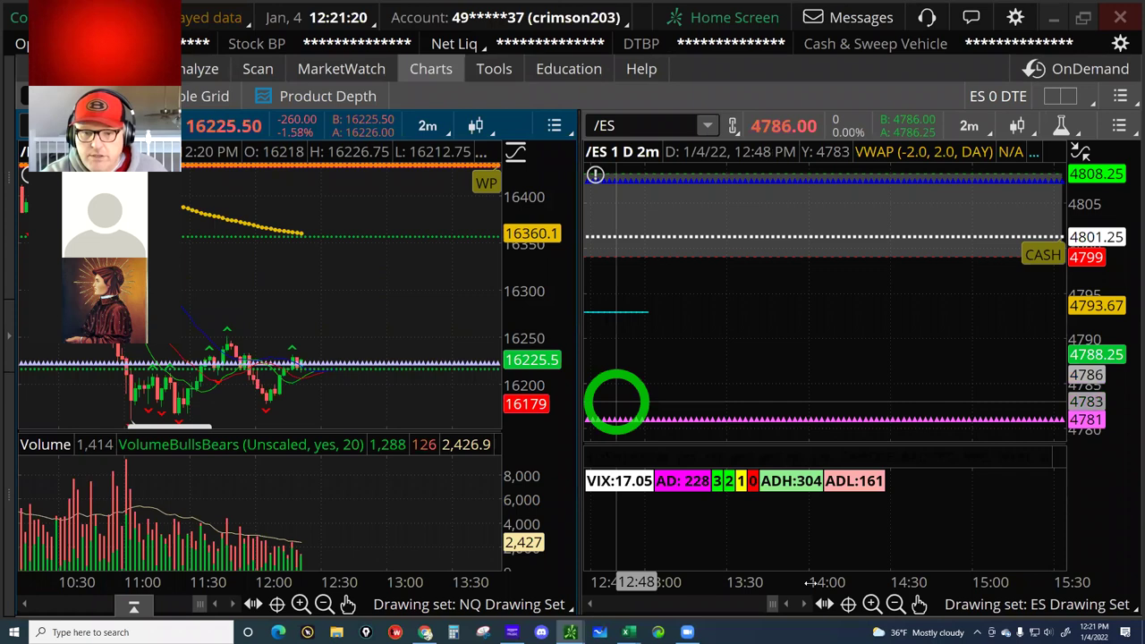
pyautogui.click(810, 581)
pyautogui.click(767, 493)
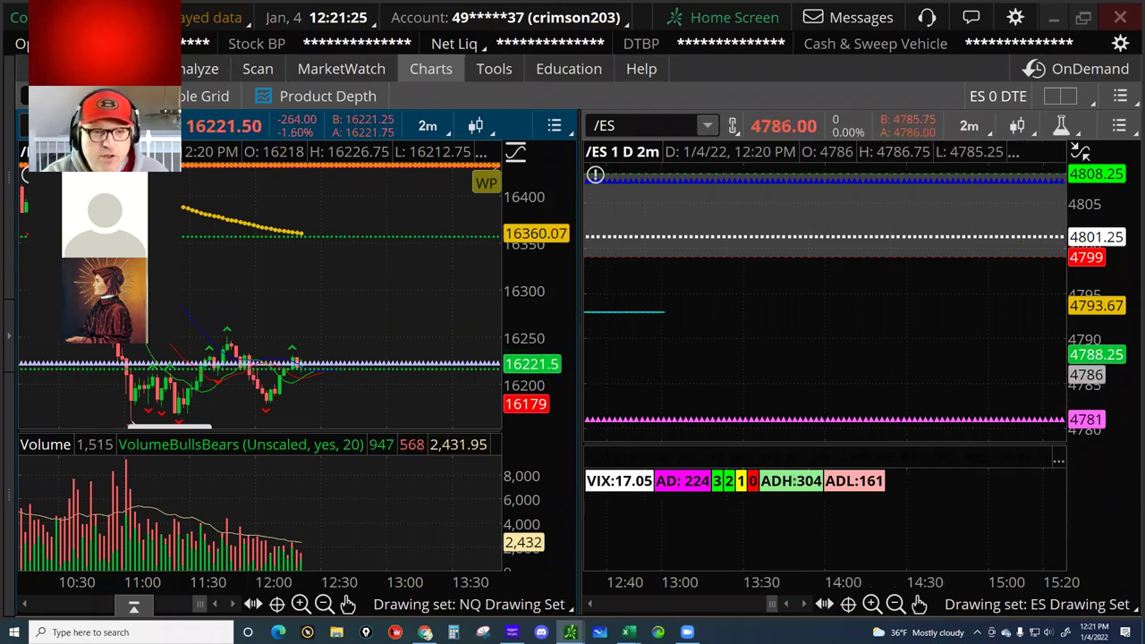
# Step: Open the Risk Profile analysis and load the S&P 500 index futures symbol /ES
pyautogui.click(186, 120)
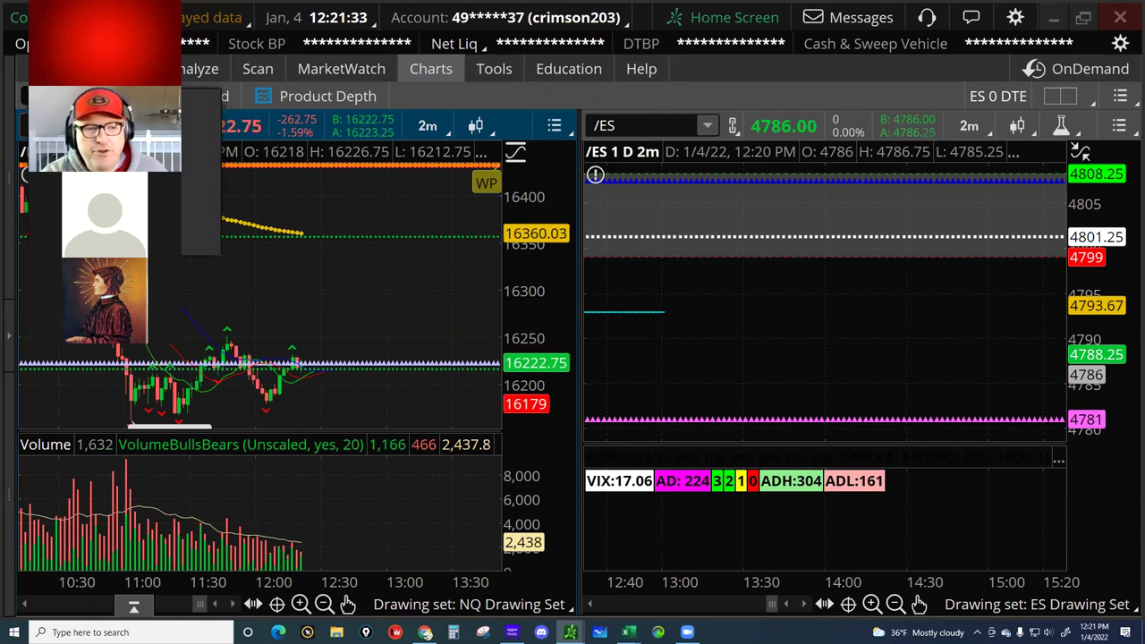
pyautogui.click(196, 70)
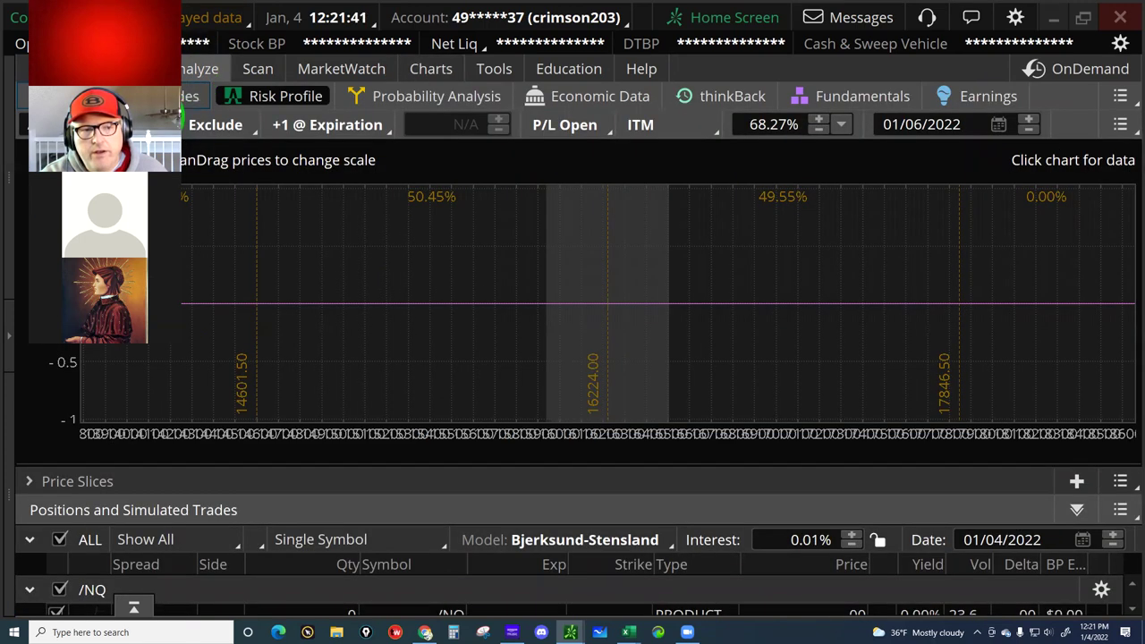
pyautogui.click(170, 124)
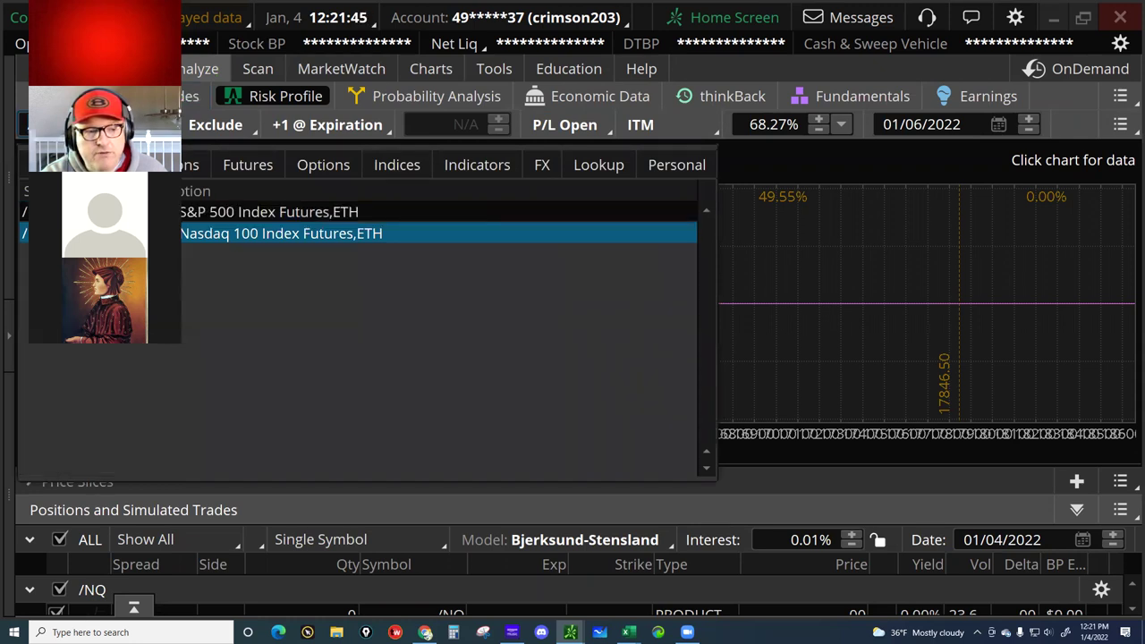
pyautogui.click(268, 212)
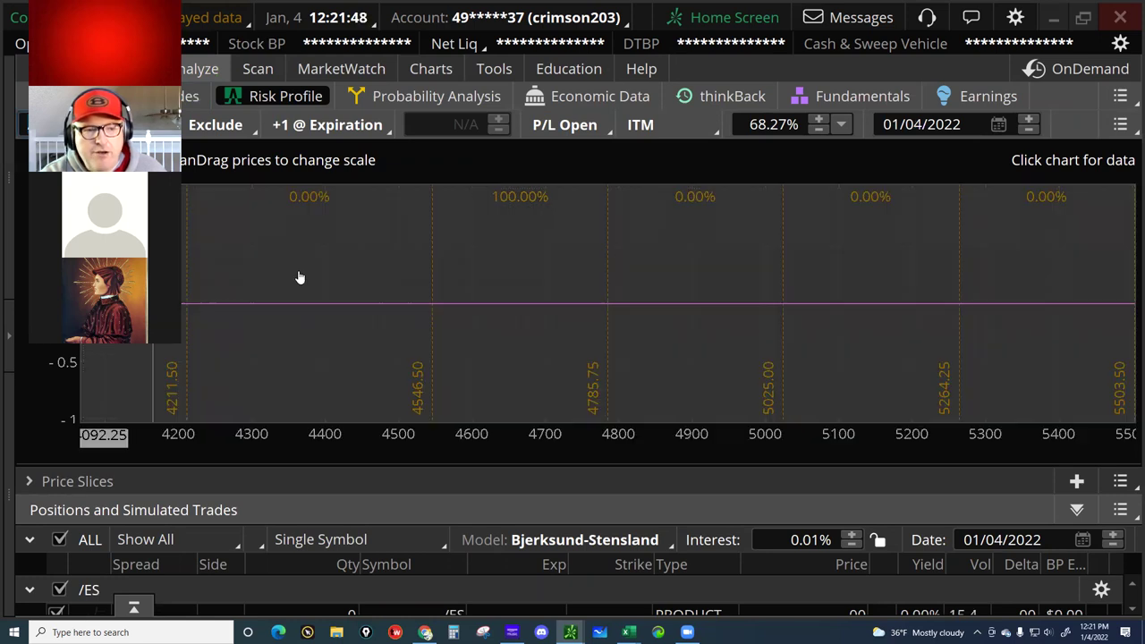
pyautogui.click(304, 256)
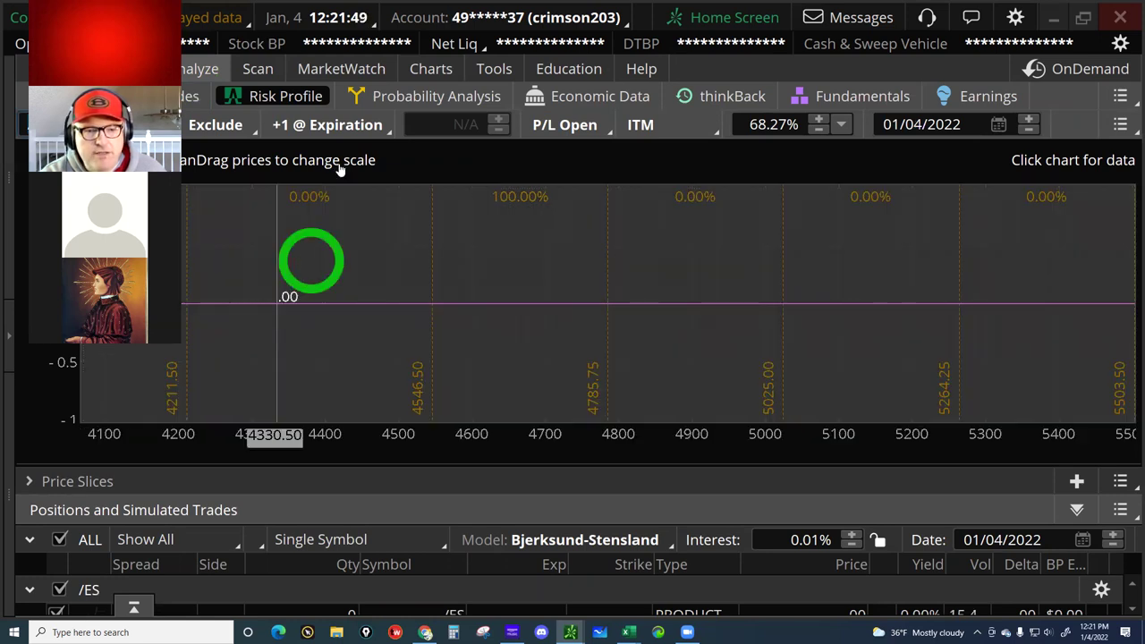
pyautogui.click(304, 90)
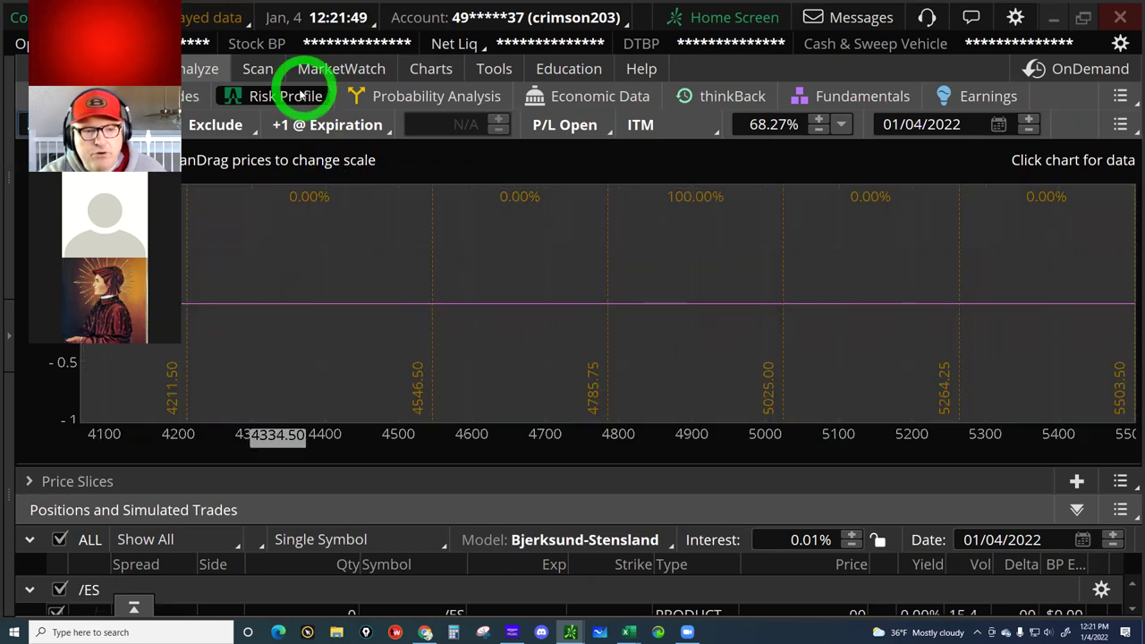
pyautogui.click(233, 70)
pyautogui.click(196, 70)
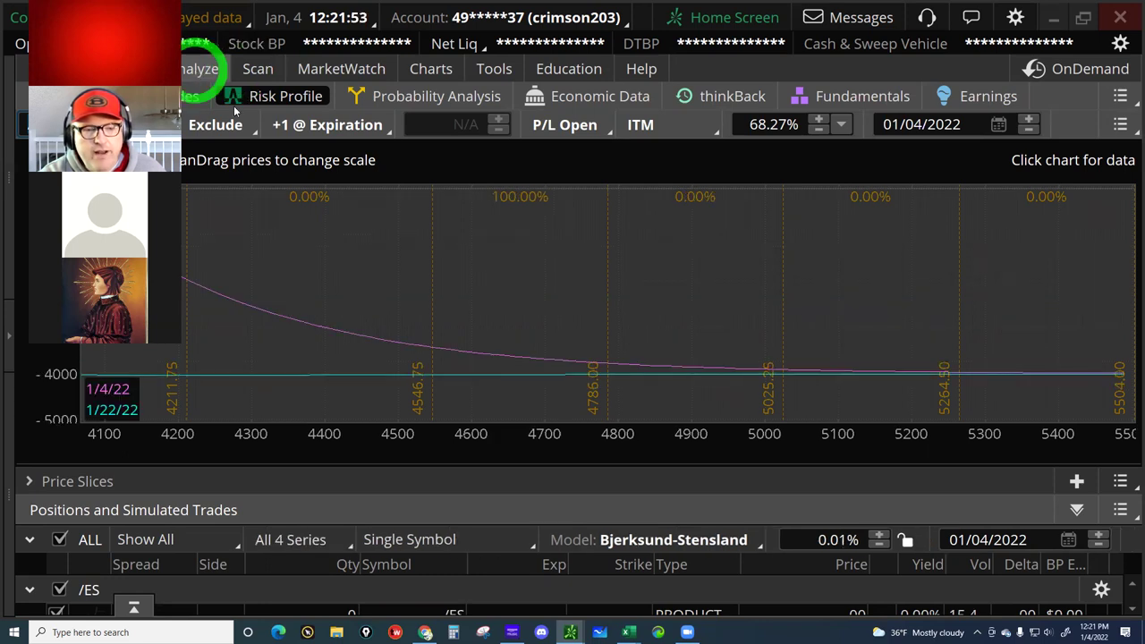
pyautogui.click(272, 100)
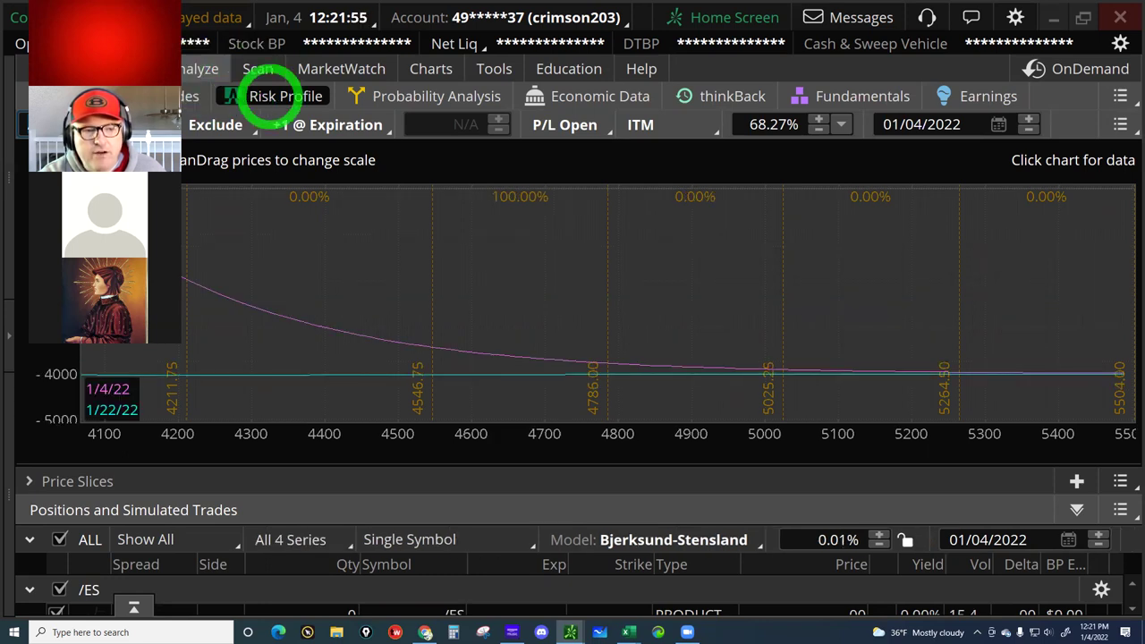
# Step: Set the risk graph lines to +4 @ Vol Step with a volatility step of 15.00%
pyautogui.click(41, 125)
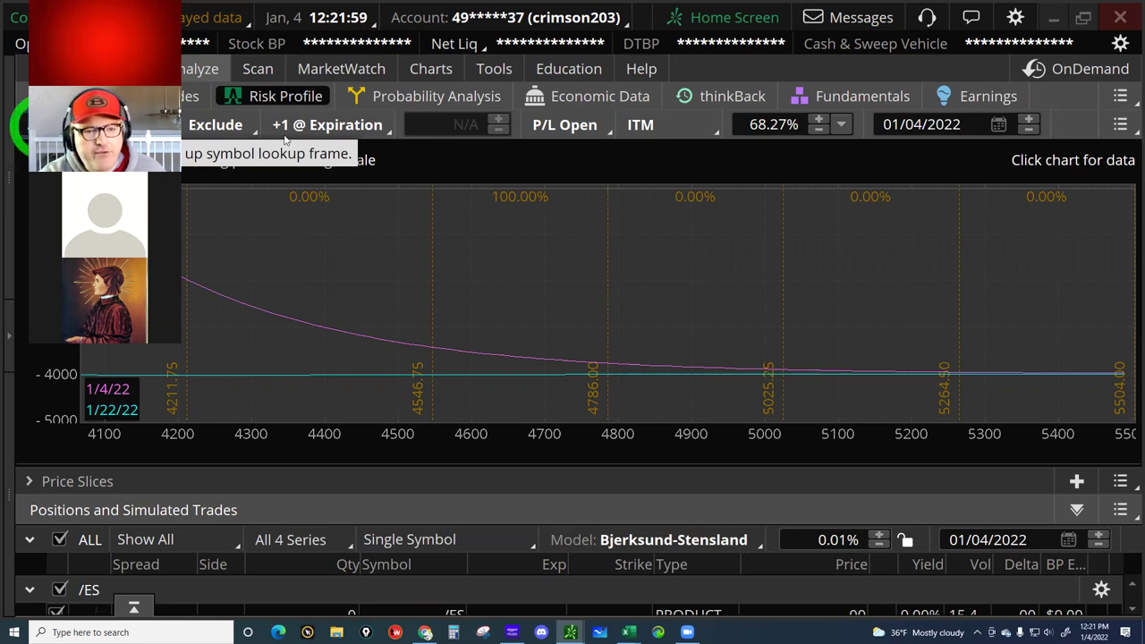
pyautogui.click(238, 125)
pyautogui.click(320, 128)
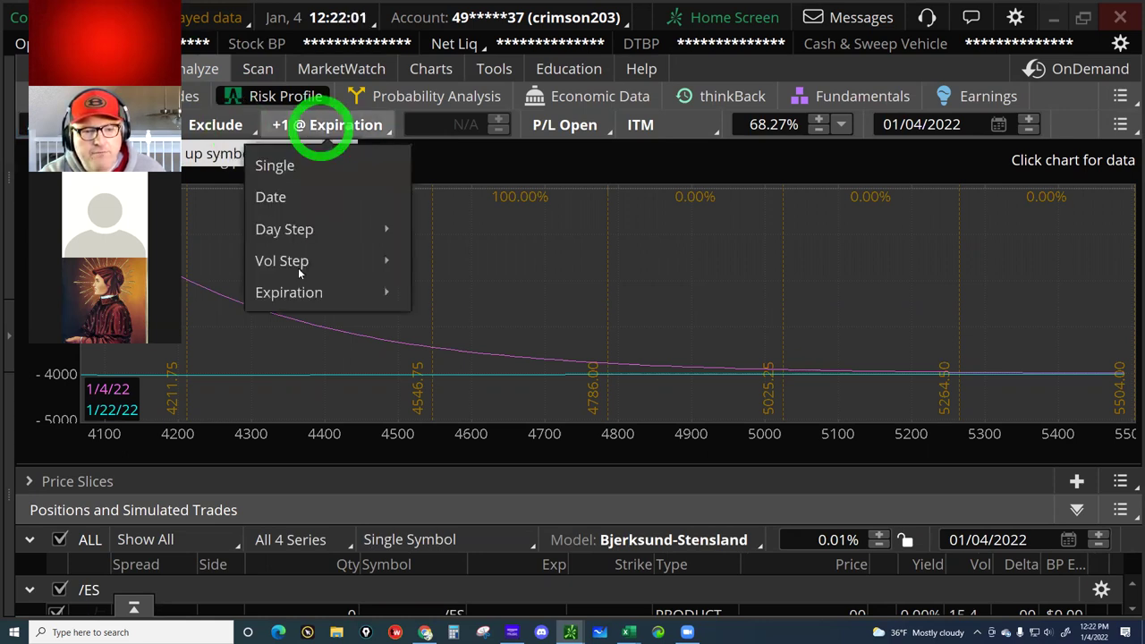
pyautogui.click(297, 266)
pyautogui.click(491, 275)
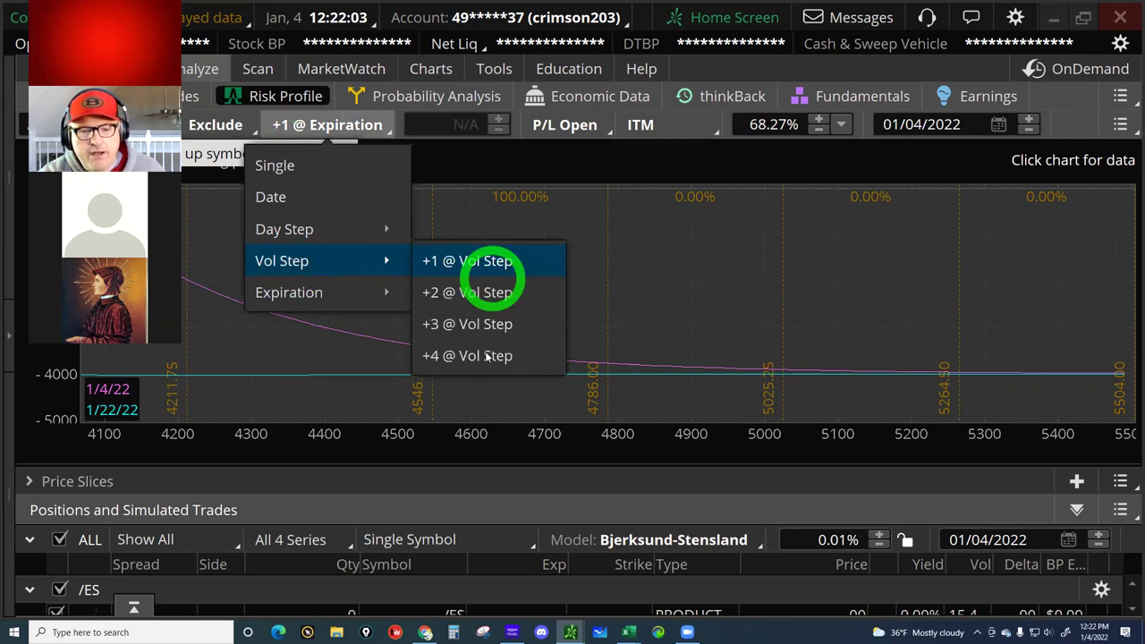
pyautogui.click(485, 355)
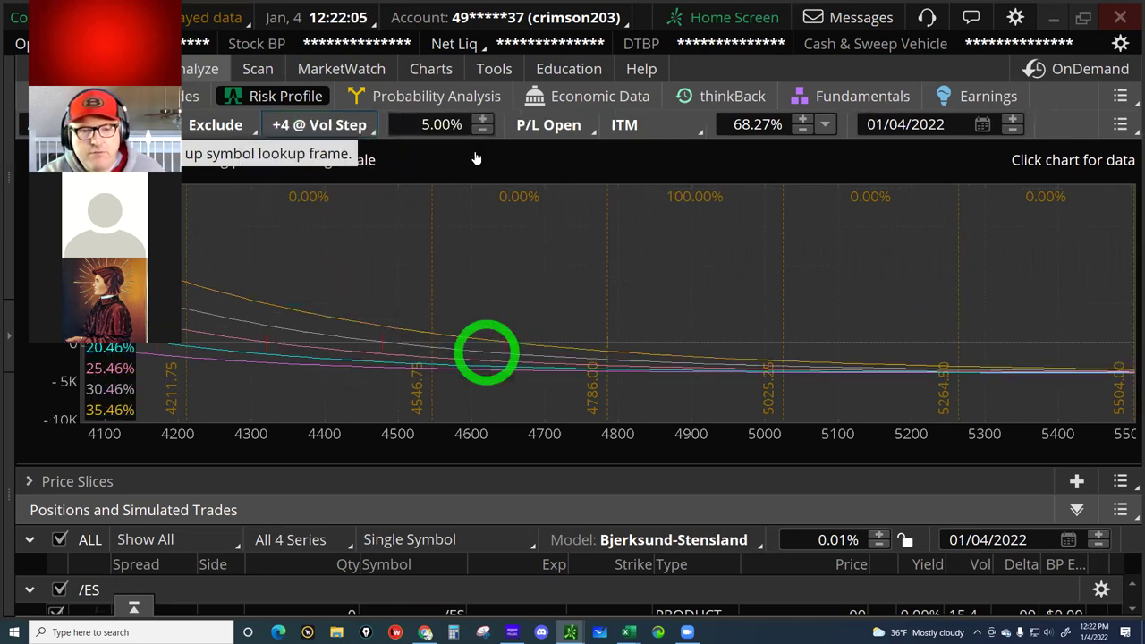
pyautogui.click(482, 119)
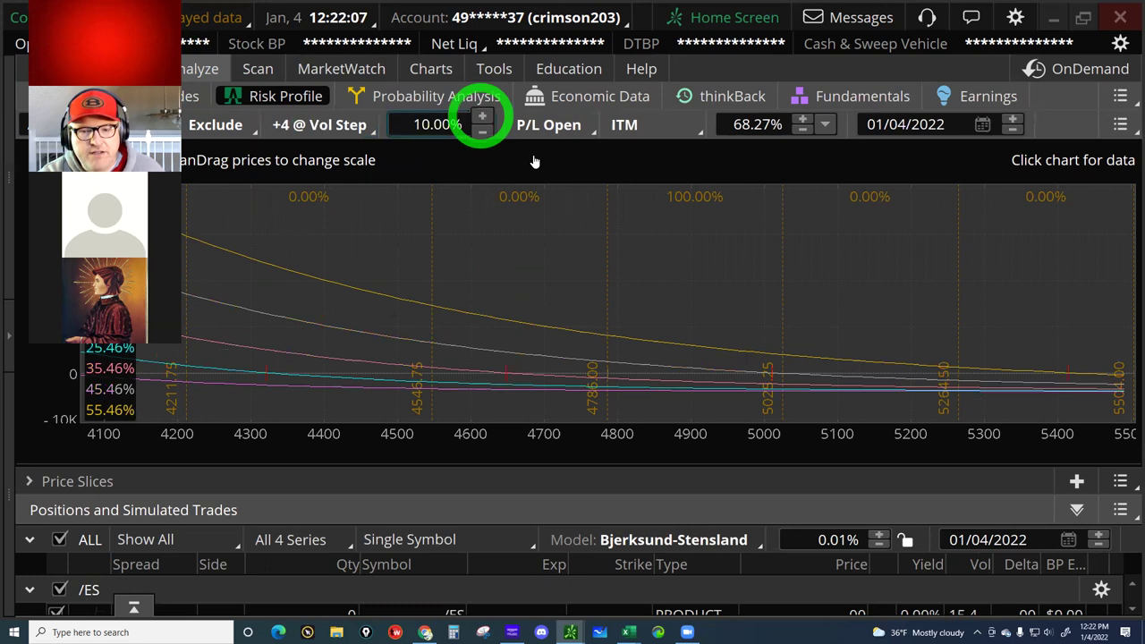
# Step: Inspect the volatility curves at several /ES prices across a wider price range of about 3700 to 5800
pyautogui.click(606, 224)
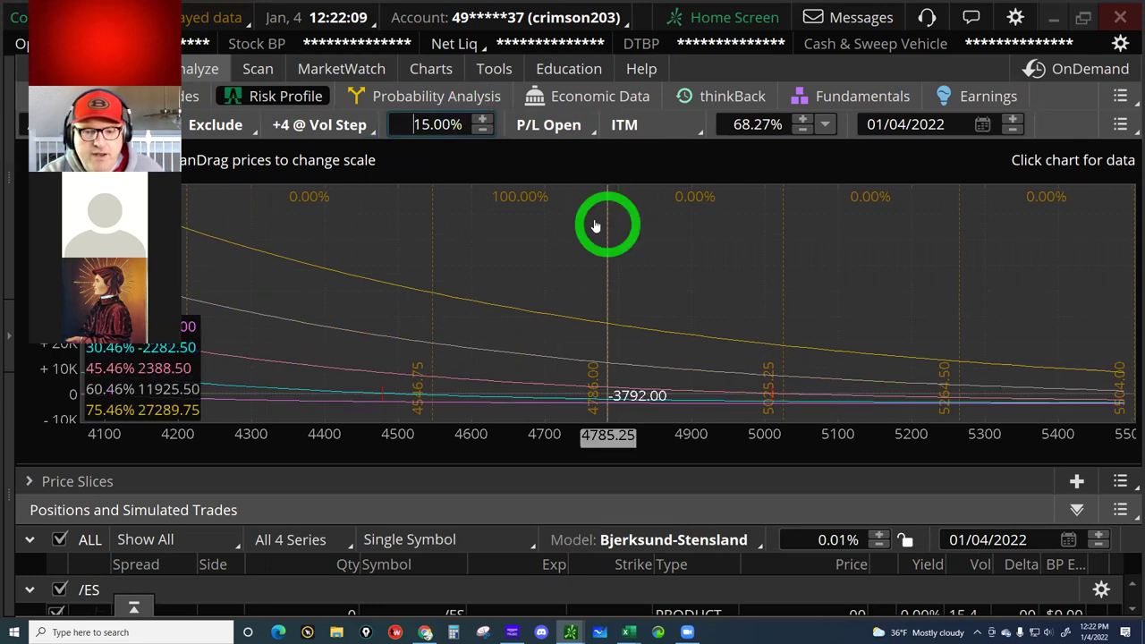
pyautogui.click(682, 281)
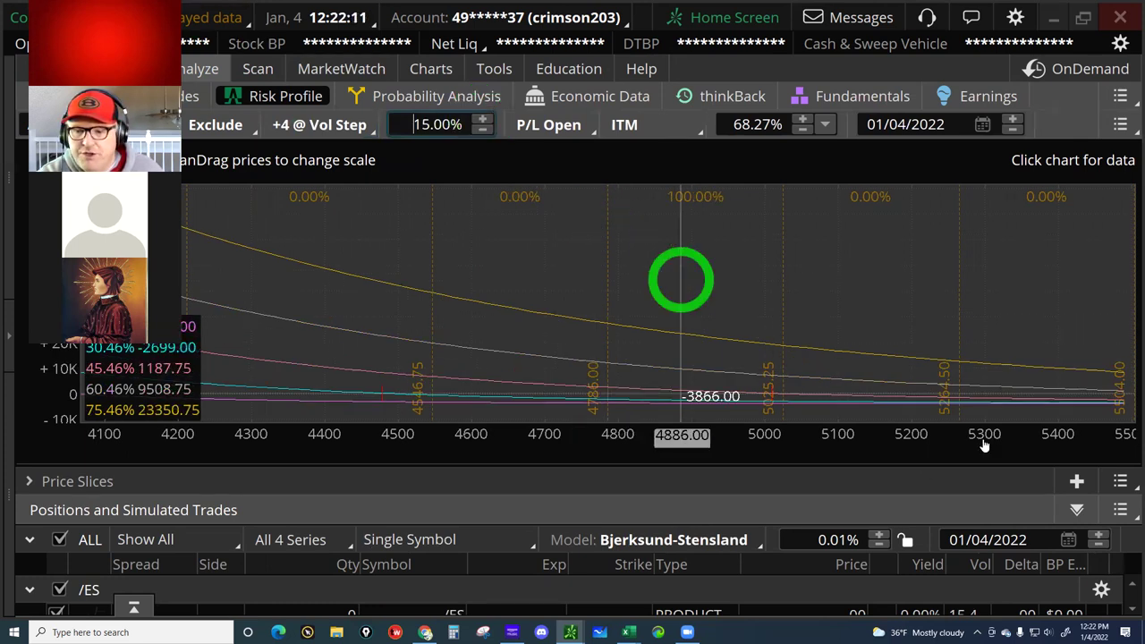
pyautogui.click(984, 444)
pyautogui.click(935, 429)
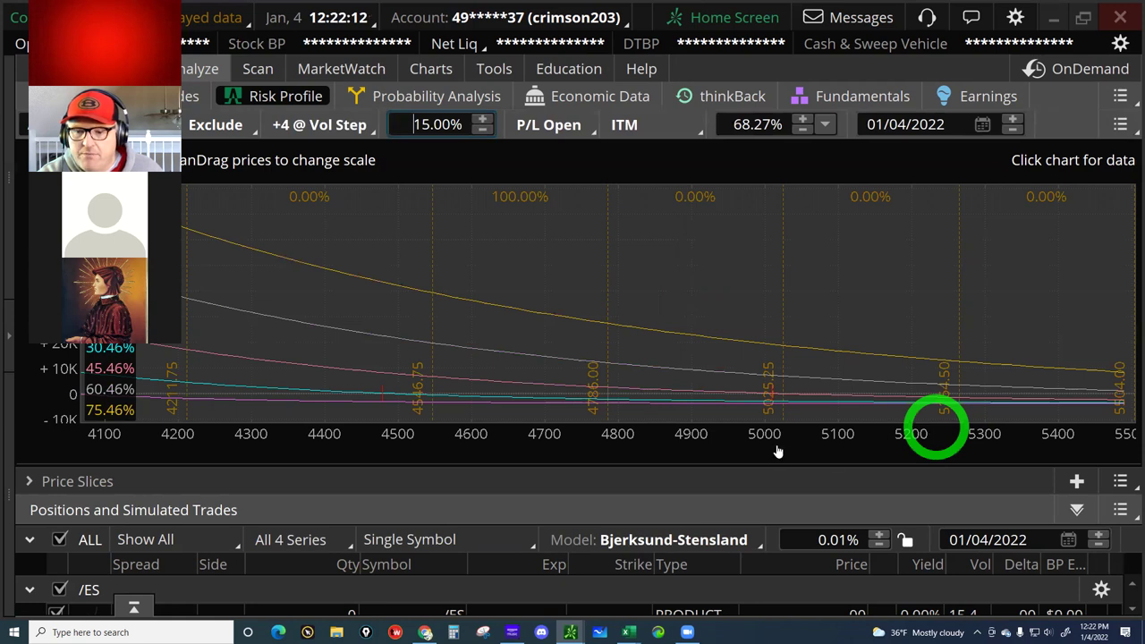
pyautogui.moveTo(776, 444); pyautogui.dragTo(695, 439)
pyautogui.click(567, 347)
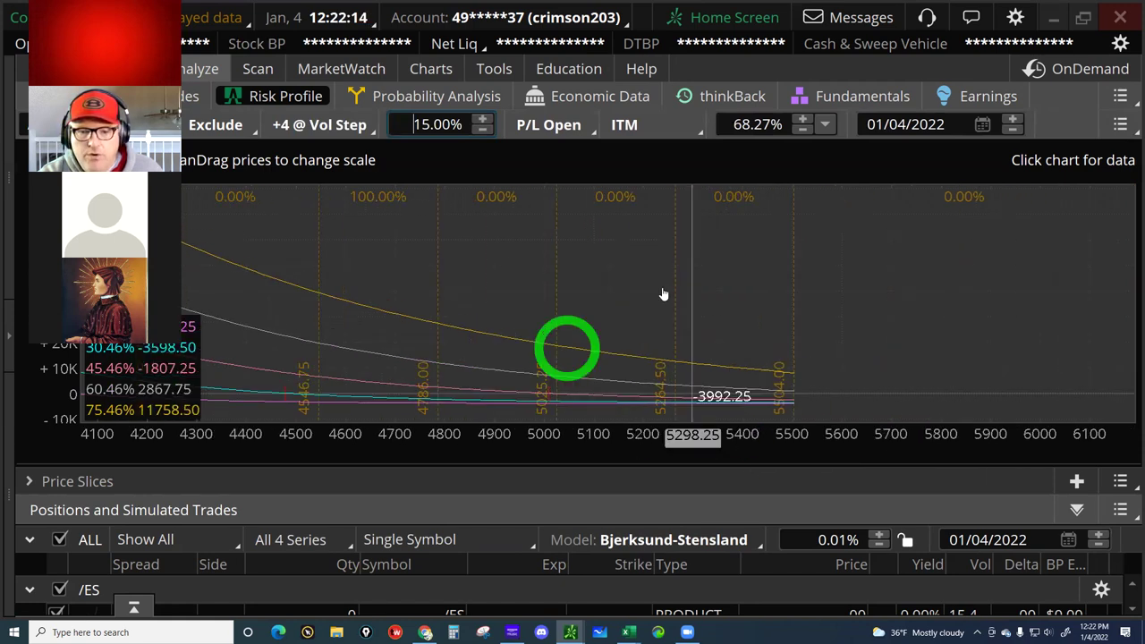
pyautogui.moveTo(654, 286); pyautogui.dragTo(725, 302)
pyautogui.click(725, 302)
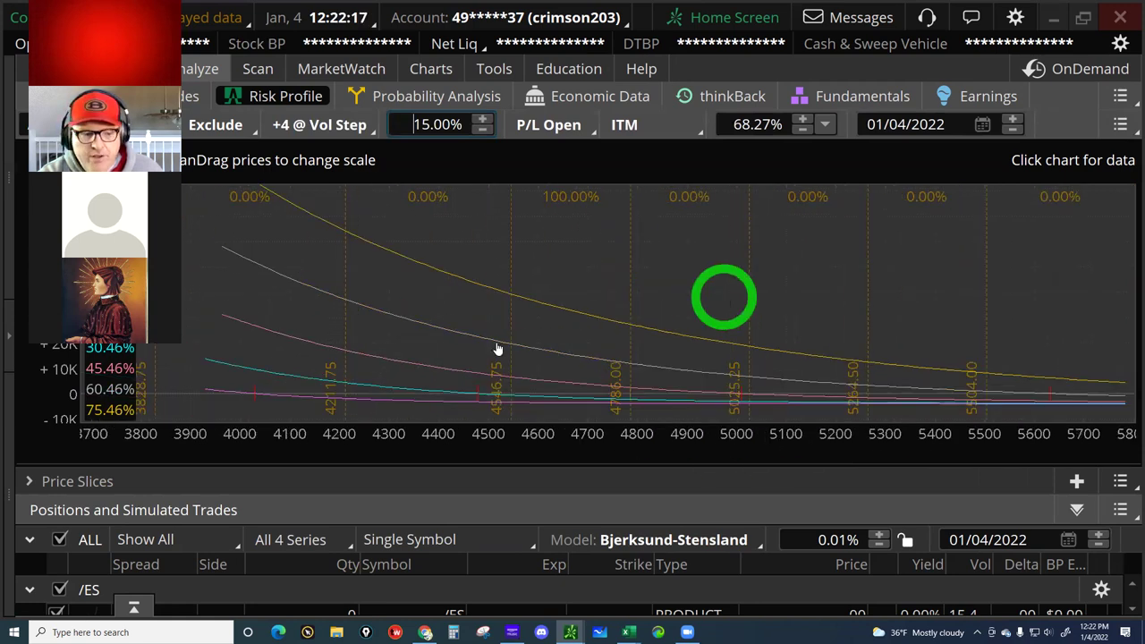
# Step: Expand the Price Slices table below the risk graph and enlarge it to show every offset row
pyautogui.click(231, 465)
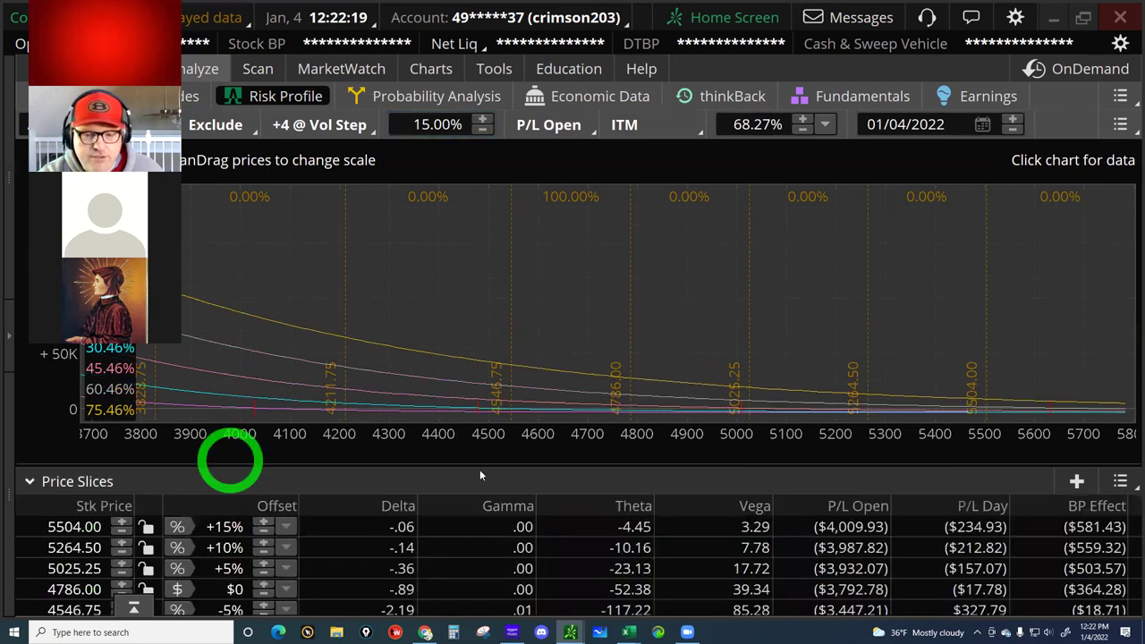
pyautogui.click(479, 470)
pyautogui.click(656, 464)
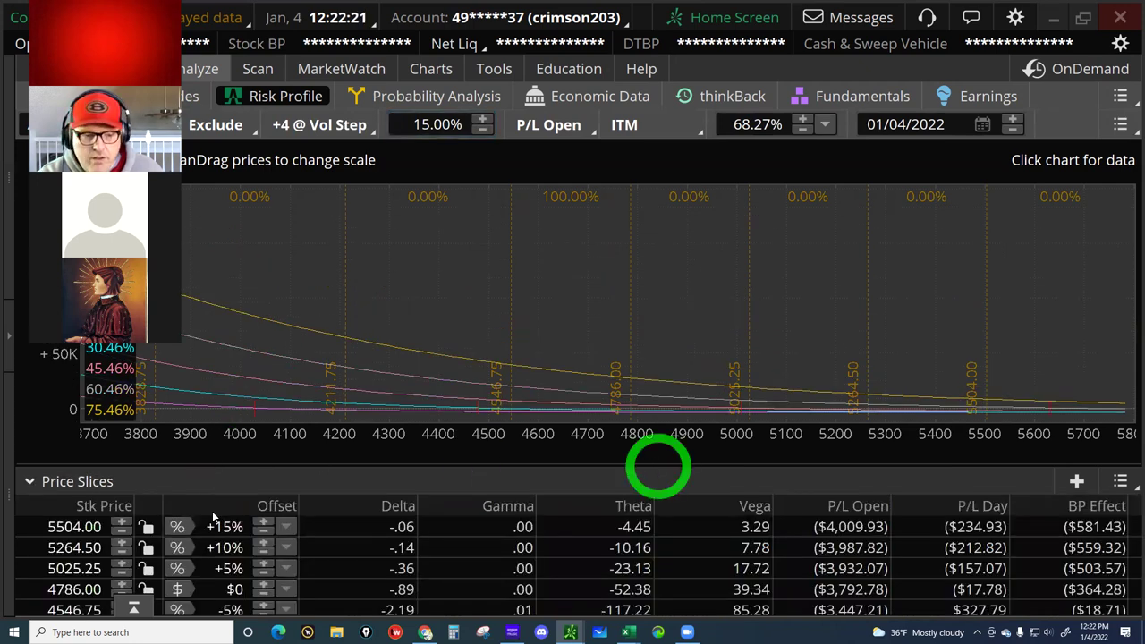
pyautogui.click(214, 516)
pyautogui.click(225, 411)
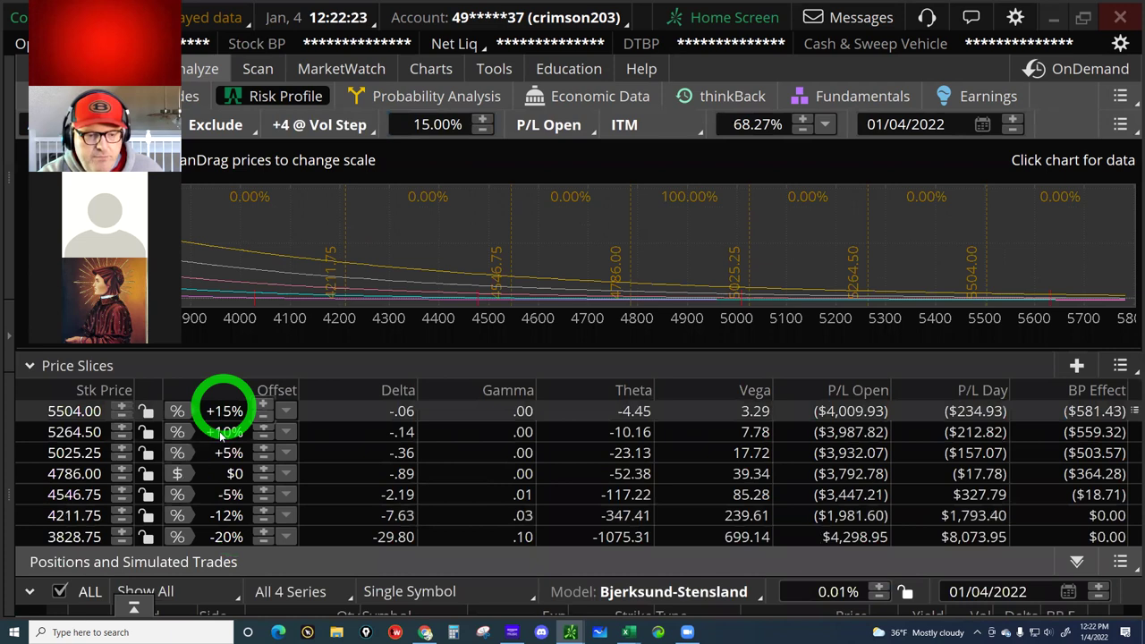
# Step: Examine the price slices from the +10% offset down to the -20% offset
pyautogui.click(223, 432)
pyautogui.click(227, 473)
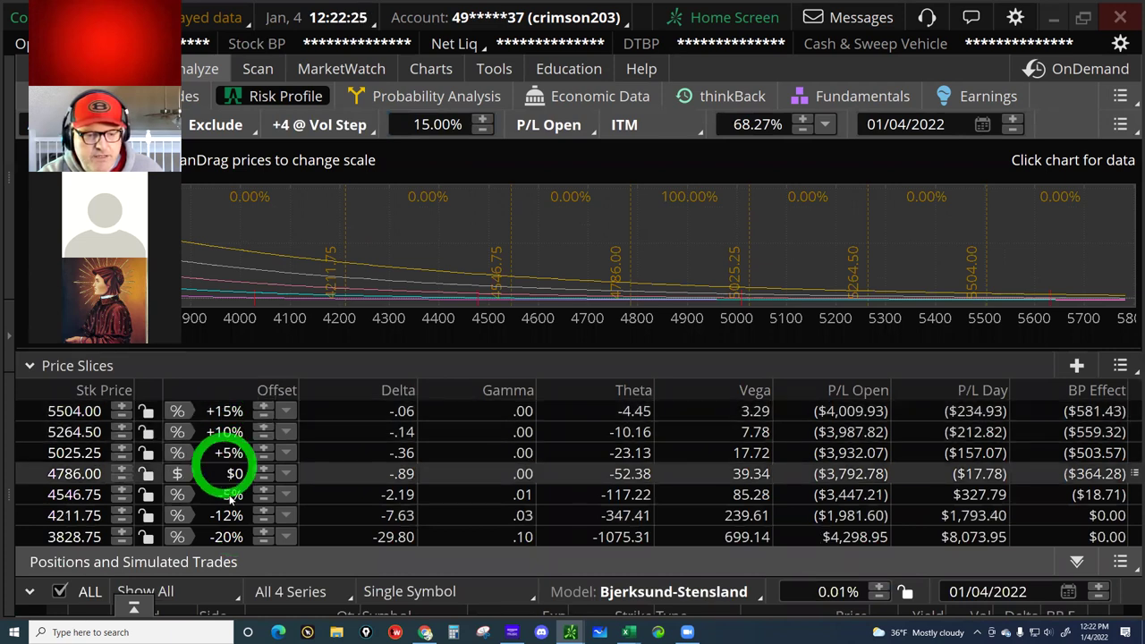
pyautogui.click(230, 496)
pyautogui.click(229, 517)
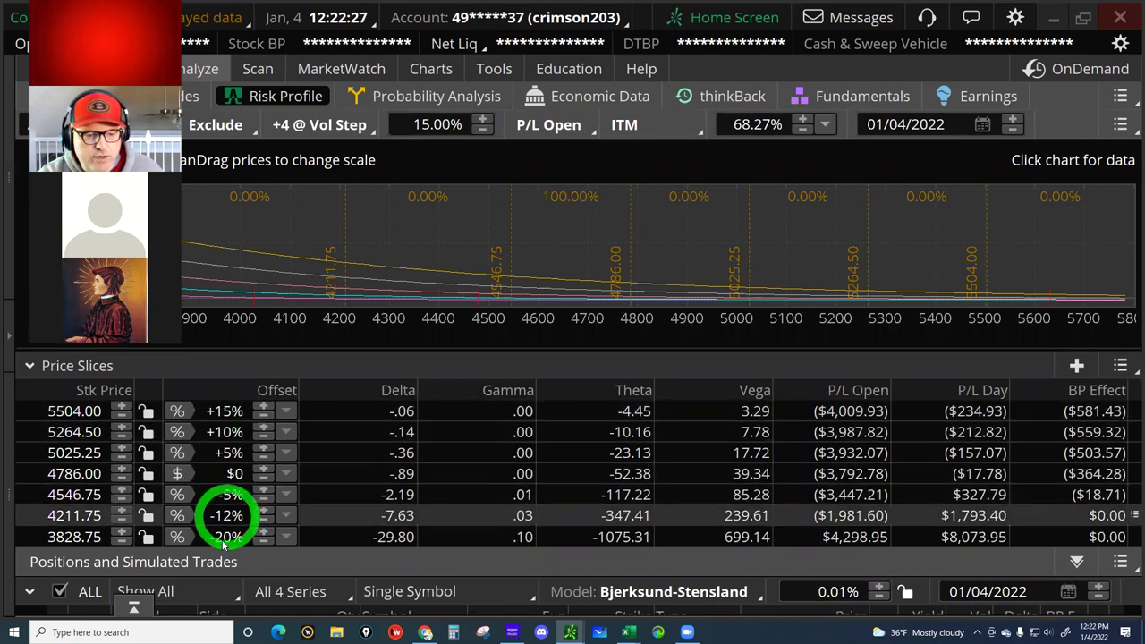
pyautogui.click(224, 537)
pyautogui.click(227, 518)
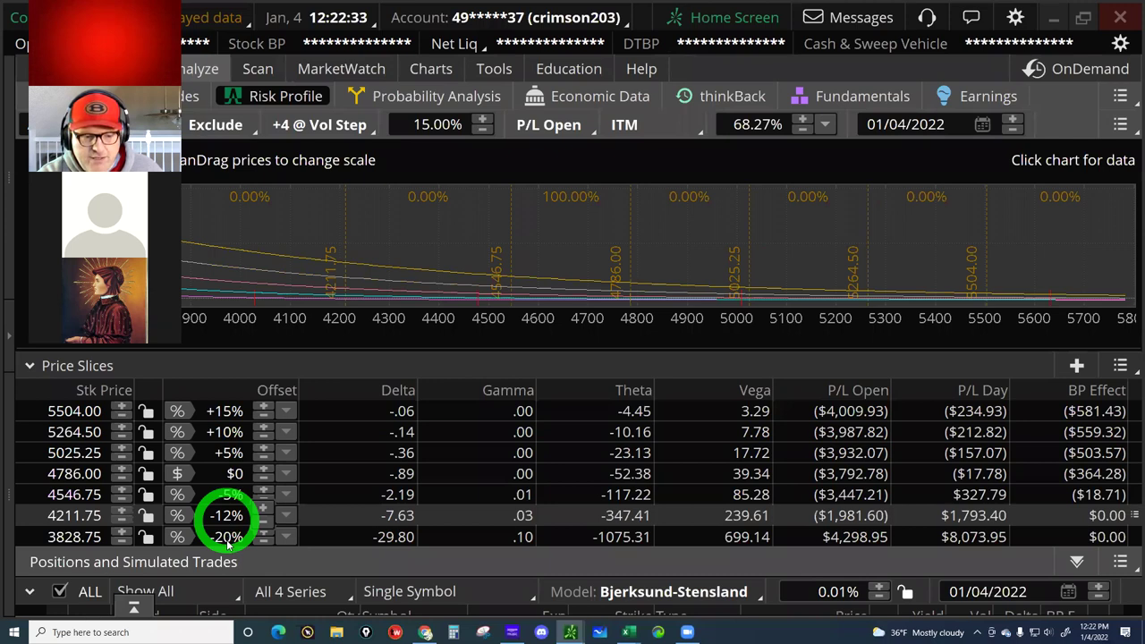
pyautogui.click(228, 540)
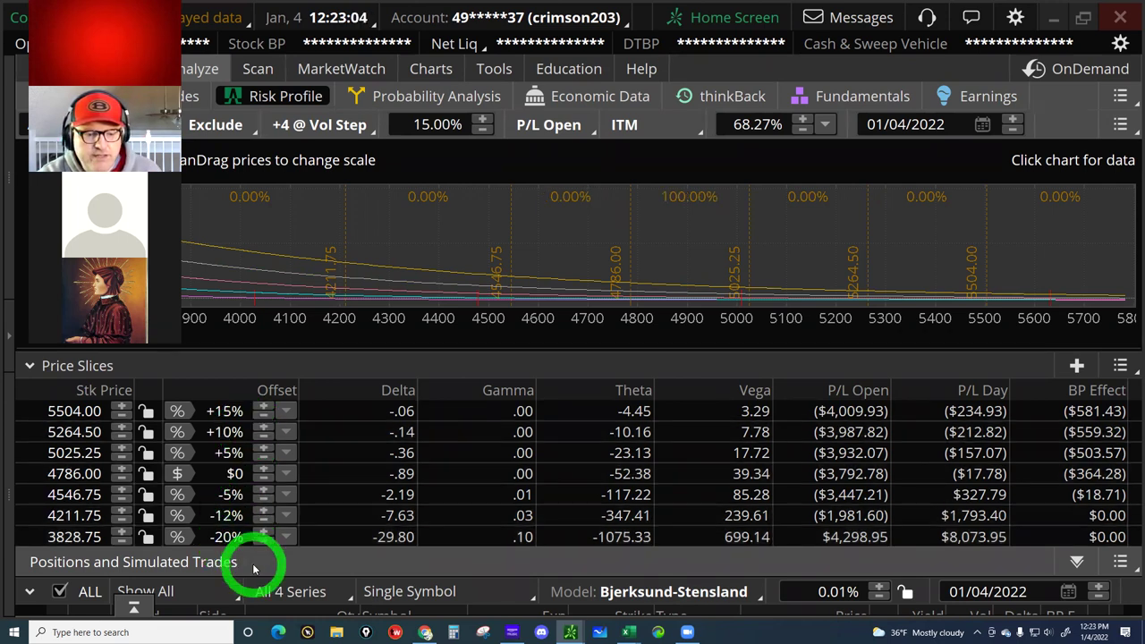
# Step: Set the positions list to Hide Simulations and collapse the Price Slices table
pyautogui.click(196, 592)
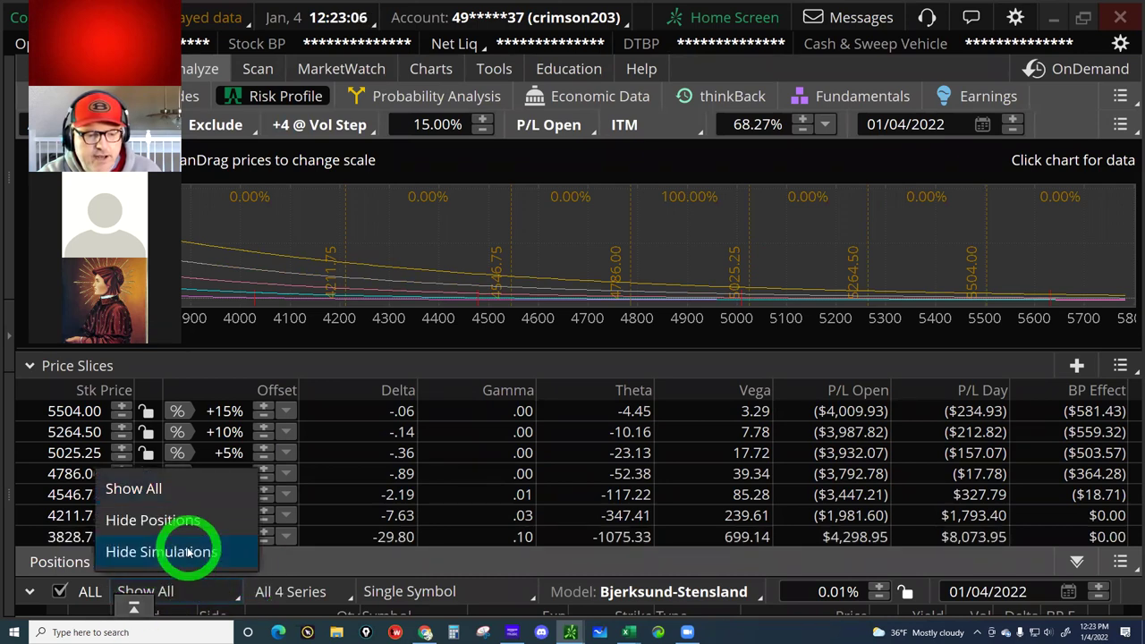
pyautogui.click(161, 549)
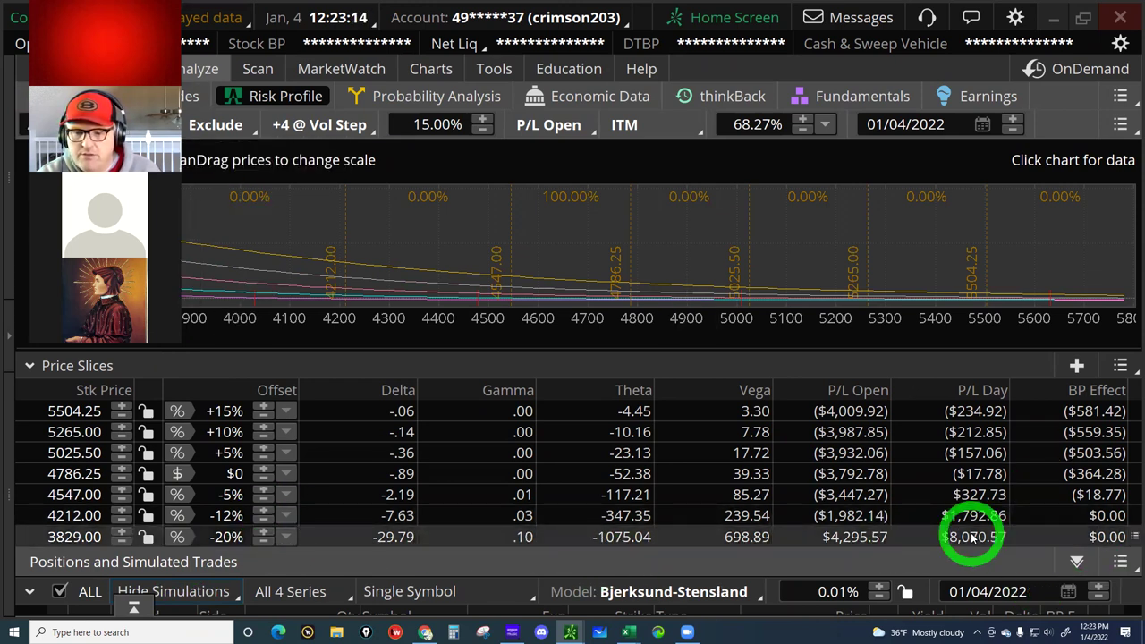
pyautogui.click(30, 366)
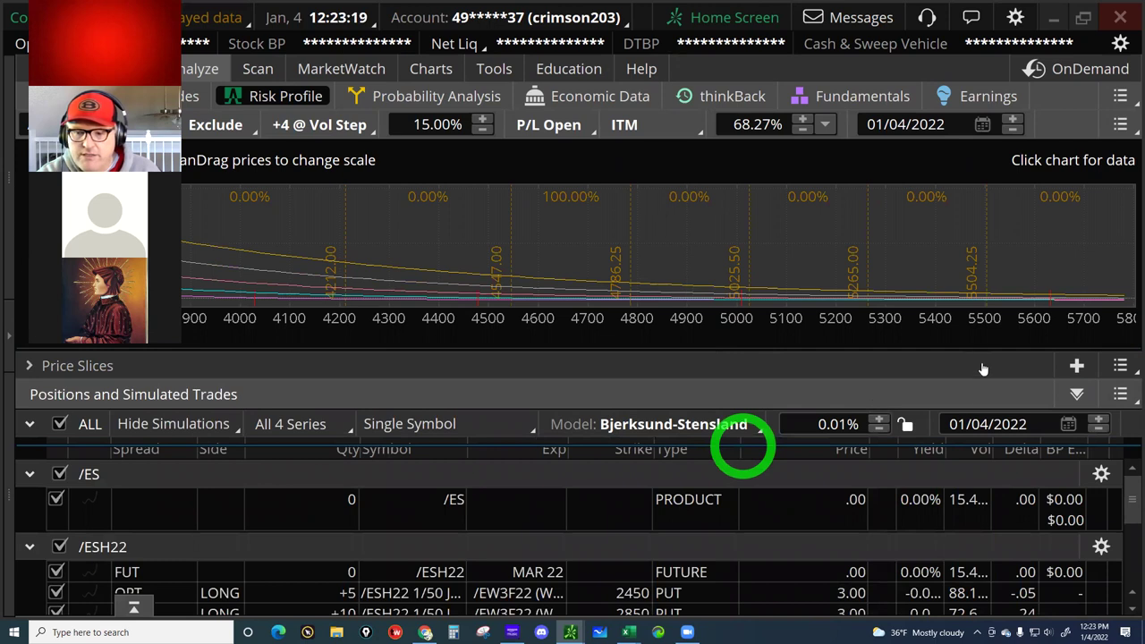
# Step: Enlarge the risk graph and extend its price axis down to about 2900
pyautogui.moveTo(742, 444); pyautogui.dragTo(742, 542)
pyautogui.moveTo(749, 430); pyautogui.dragTo(822, 321)
pyautogui.moveTo(546, 331); pyautogui.dragTo(97, 345)
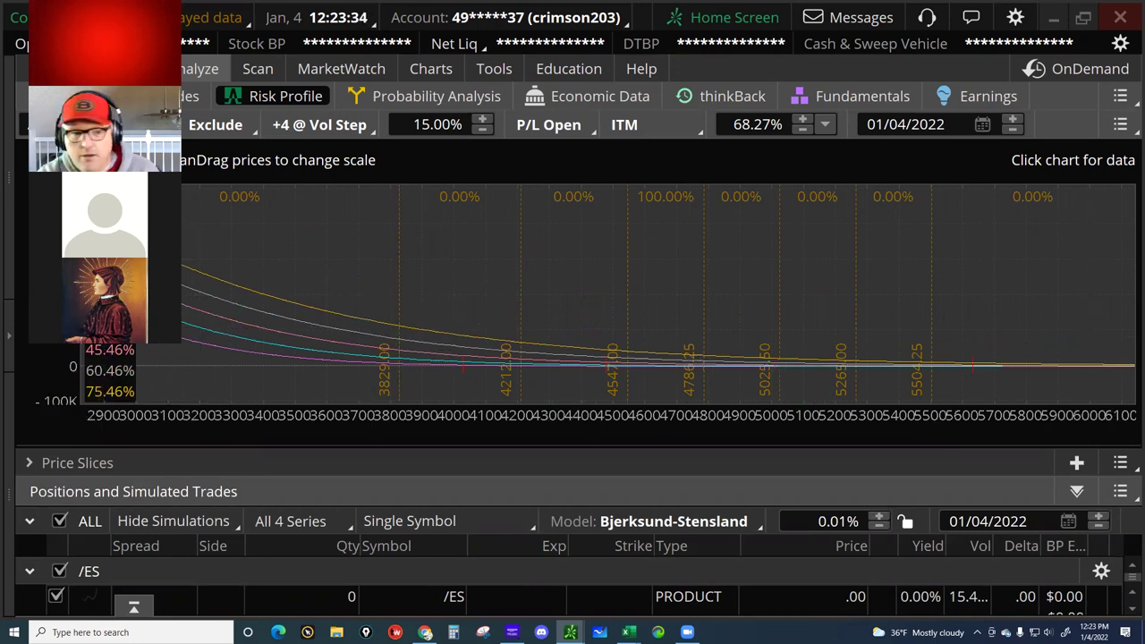
# Step: Mark the low-price end of the volatility curves, up to about 3500, with a pink rectangle and inspect the curves near 4600
pyautogui.moveTo(82, 295); pyautogui.dragTo(288, 414)
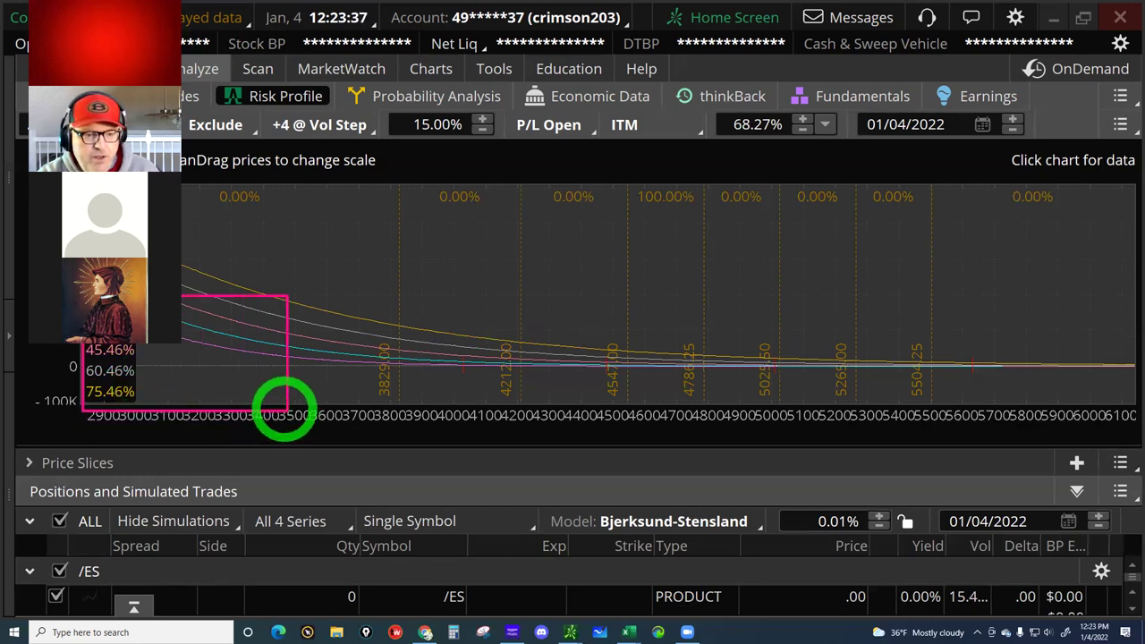
pyautogui.click(89, 367)
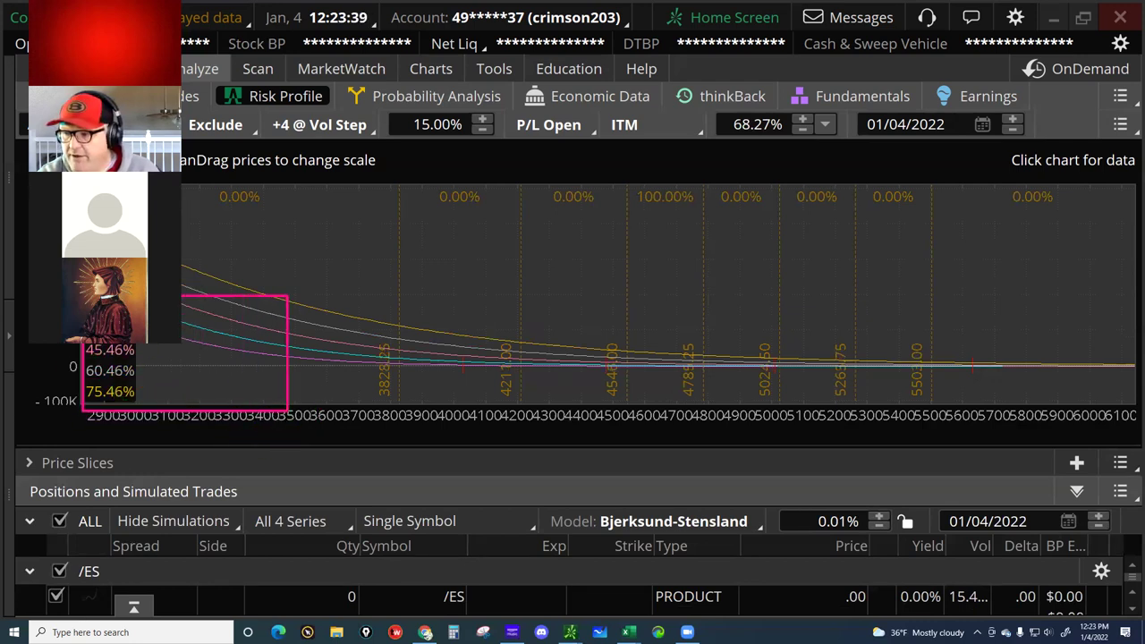
pyautogui.click(644, 358)
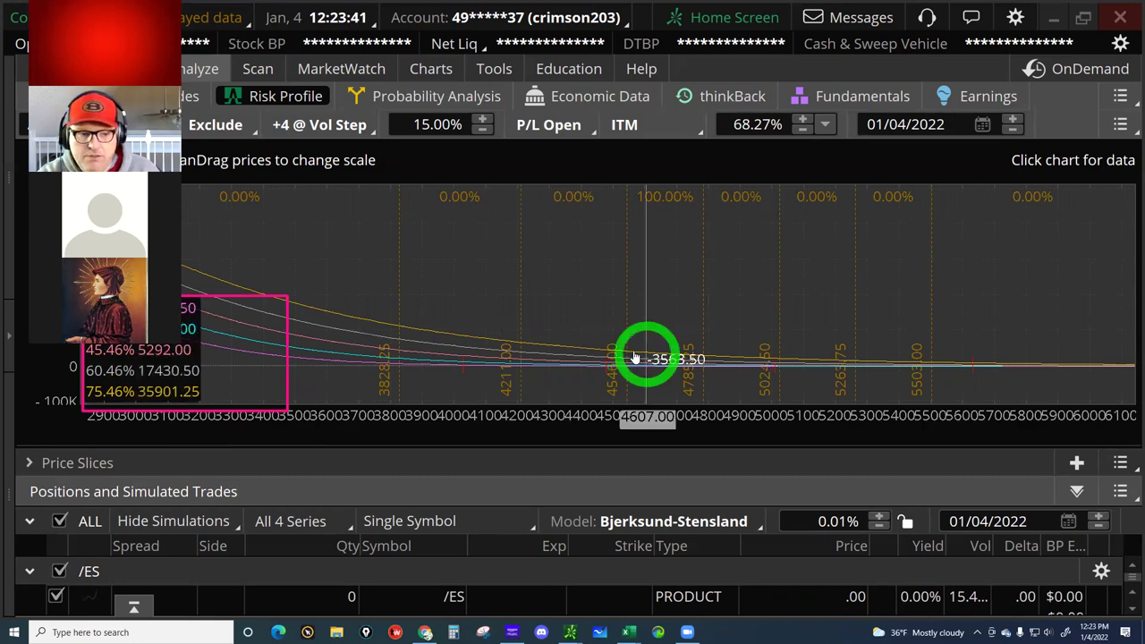
# Step: Inspect the volatility curves on the /ES risk graph at about 3828 and 3631 and at the low-price end near 2900
pyautogui.click(403, 343)
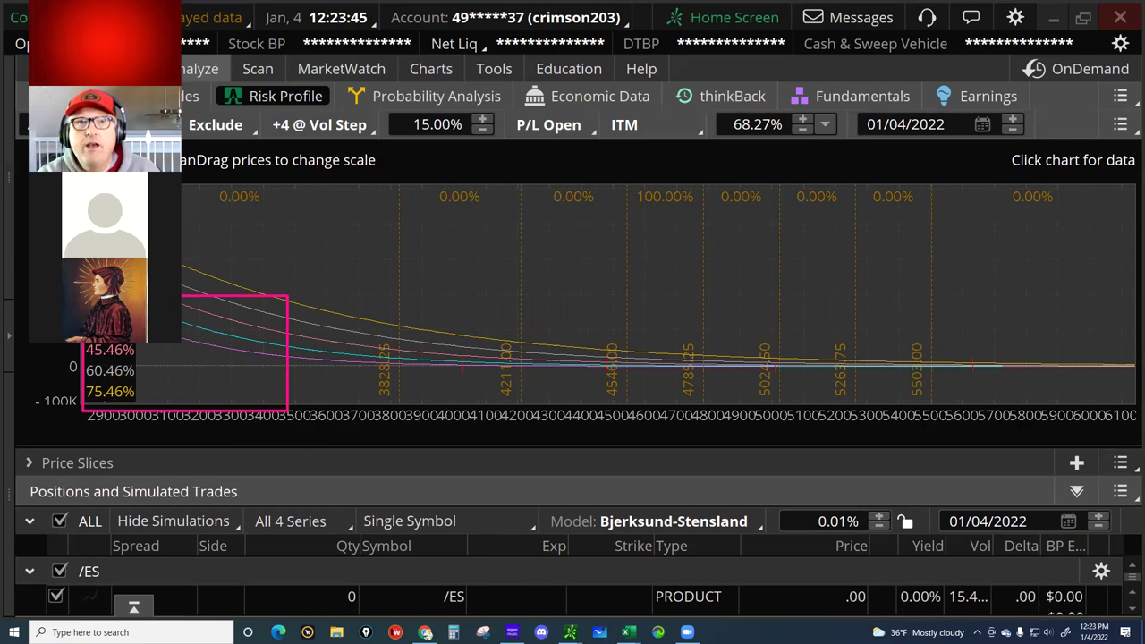
pyautogui.click(308, 380)
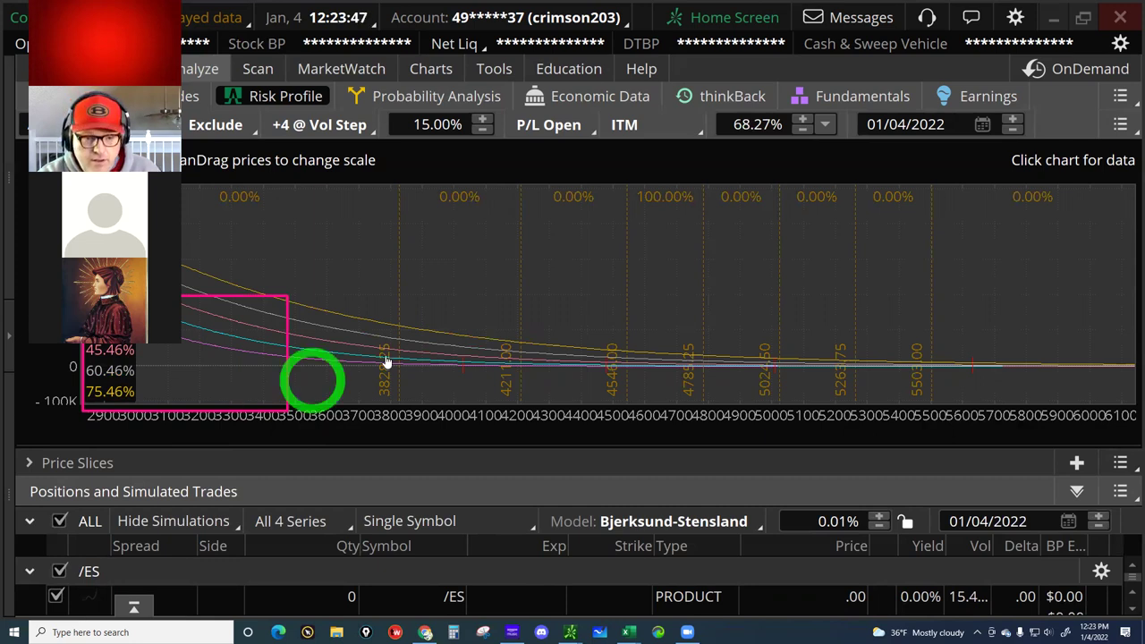
pyautogui.click(400, 354)
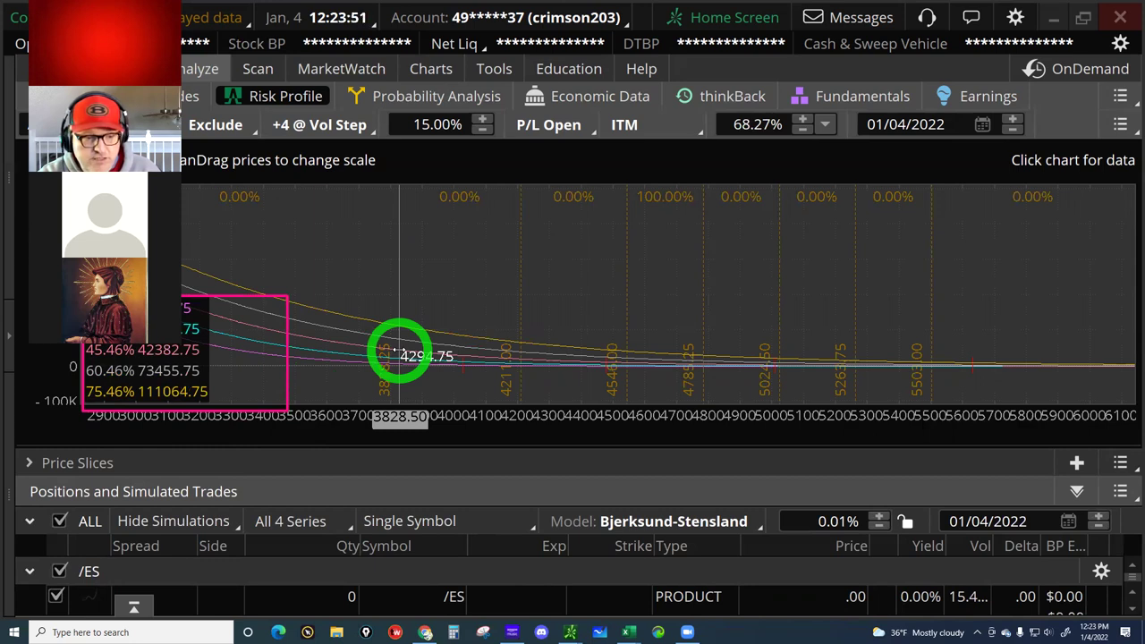
pyautogui.click(114, 374)
pyautogui.click(338, 374)
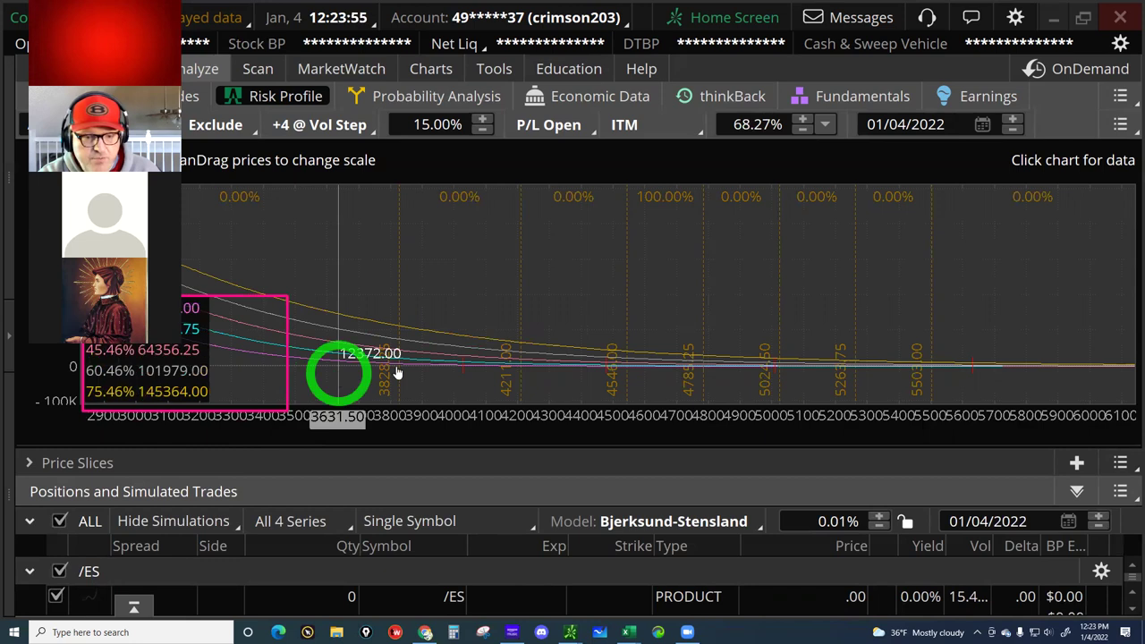
pyautogui.click(400, 365)
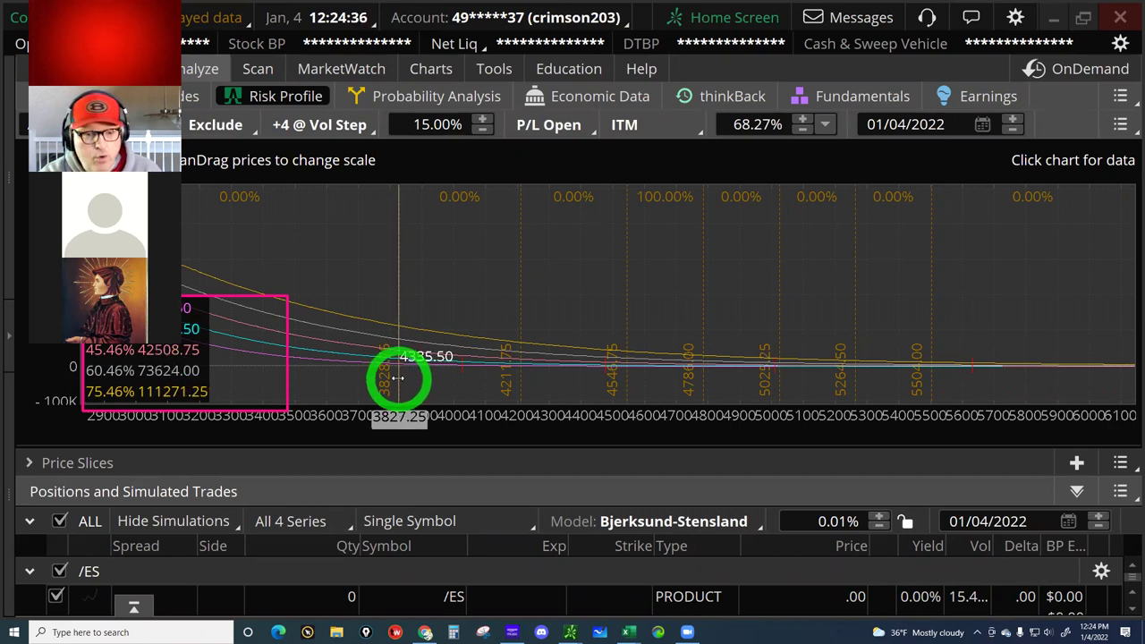
pyautogui.moveTo(397, 378)
pyautogui.mouseDown()
pyautogui.moveTo(56, 403)
pyautogui.moveTo(102, 385)
pyautogui.moveTo(125, 393)
pyautogui.mouseUp()
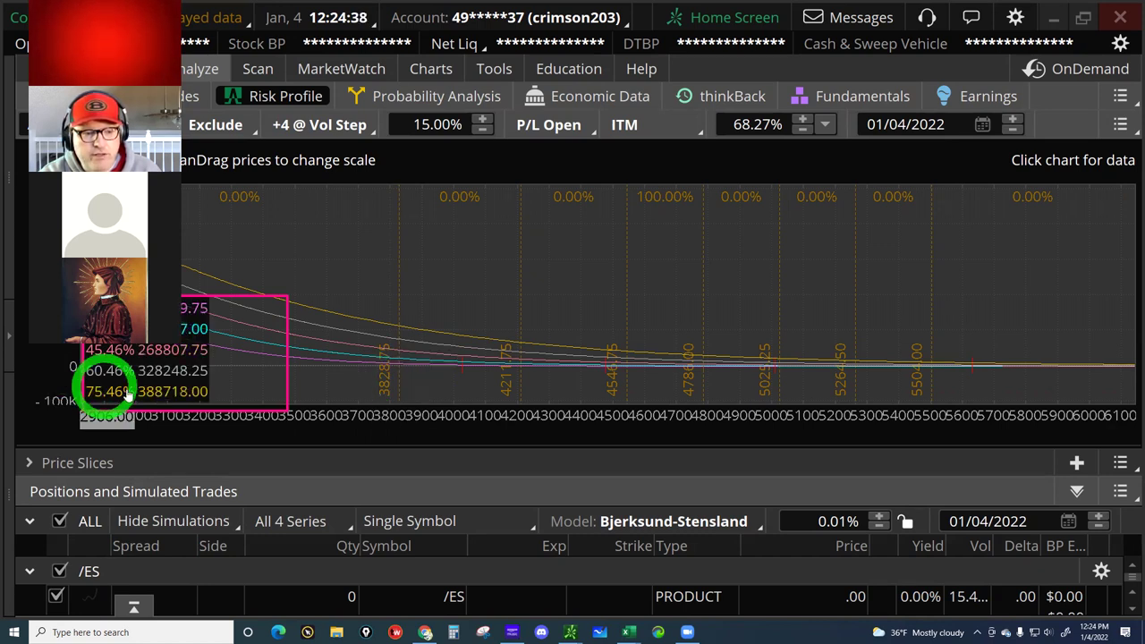
pyautogui.click(399, 375)
pyautogui.moveTo(398, 375); pyautogui.dragTo(108, 380)
pyautogui.moveTo(409, 358); pyautogui.dragTo(398, 369)
pyautogui.moveTo(185, 314)
pyautogui.mouseDown()
pyautogui.moveTo(175, 322)
pyautogui.moveTo(225, 331)
pyautogui.moveTo(447, 339)
pyautogui.moveTo(392, 347)
pyautogui.moveTo(401, 376)
pyautogui.mouseUp()
pyautogui.moveTo(167, 340)
pyautogui.mouseDown()
pyautogui.moveTo(411, 359)
pyautogui.moveTo(403, 377)
pyautogui.moveTo(396, 370)
pyautogui.moveTo(492, 408)
pyautogui.moveTo(569, 463)
pyautogui.moveTo(557, 401)
pyautogui.mouseUp()
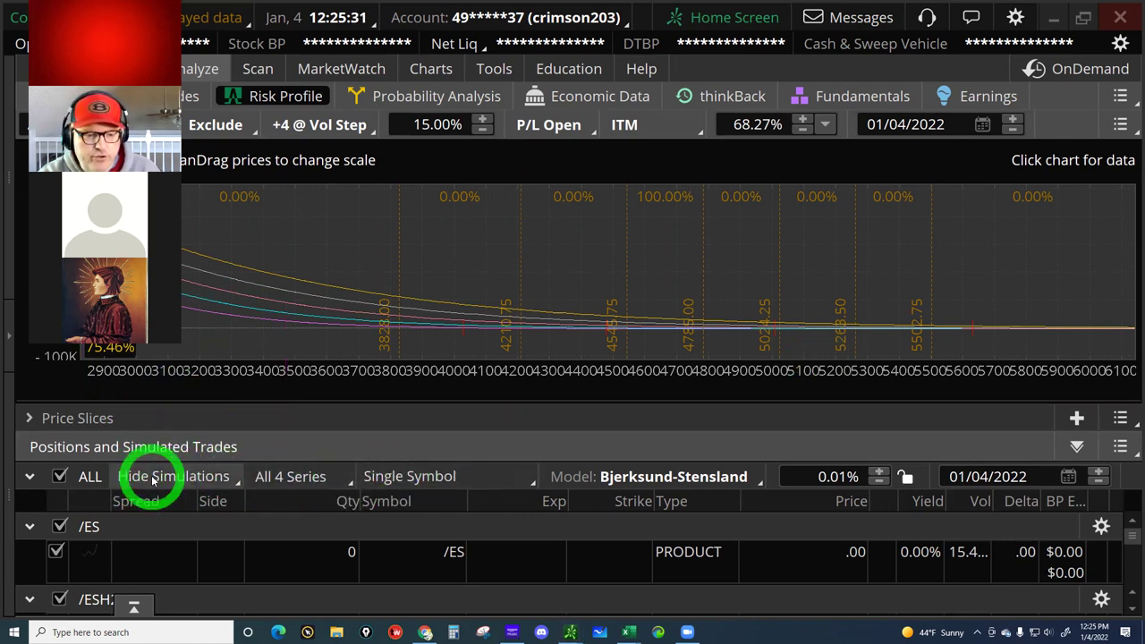
# Step: Display the positions as Portfolio, Beta Weighted and inspect the volatility curves around 3828 on the risk graph
pyautogui.click(420, 478)
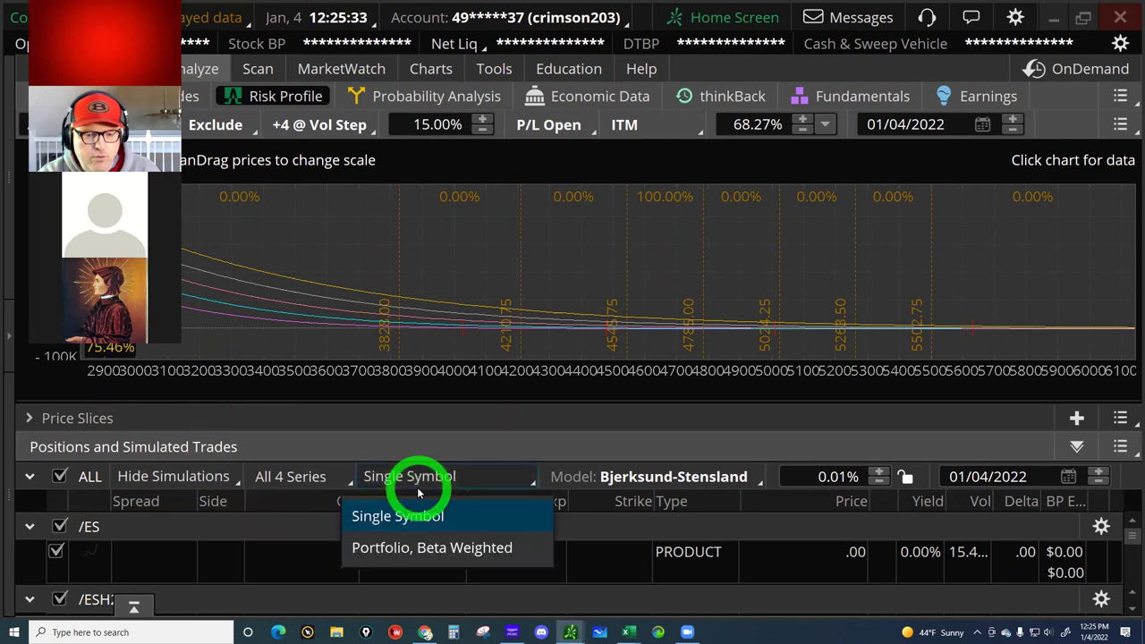
pyautogui.click(414, 555)
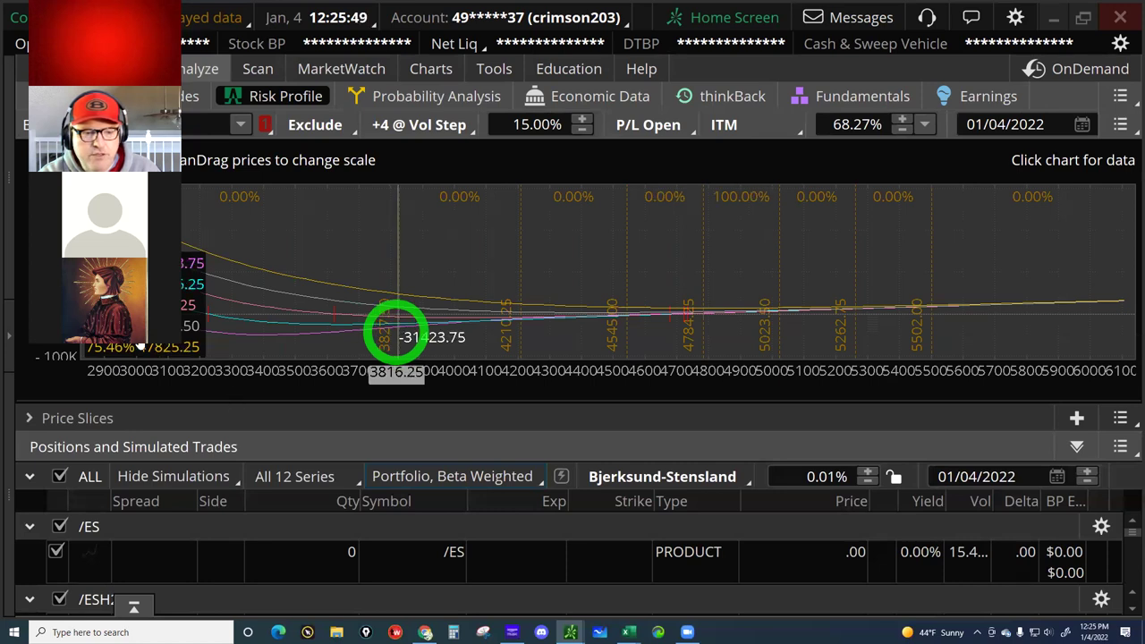
pyautogui.click(400, 337)
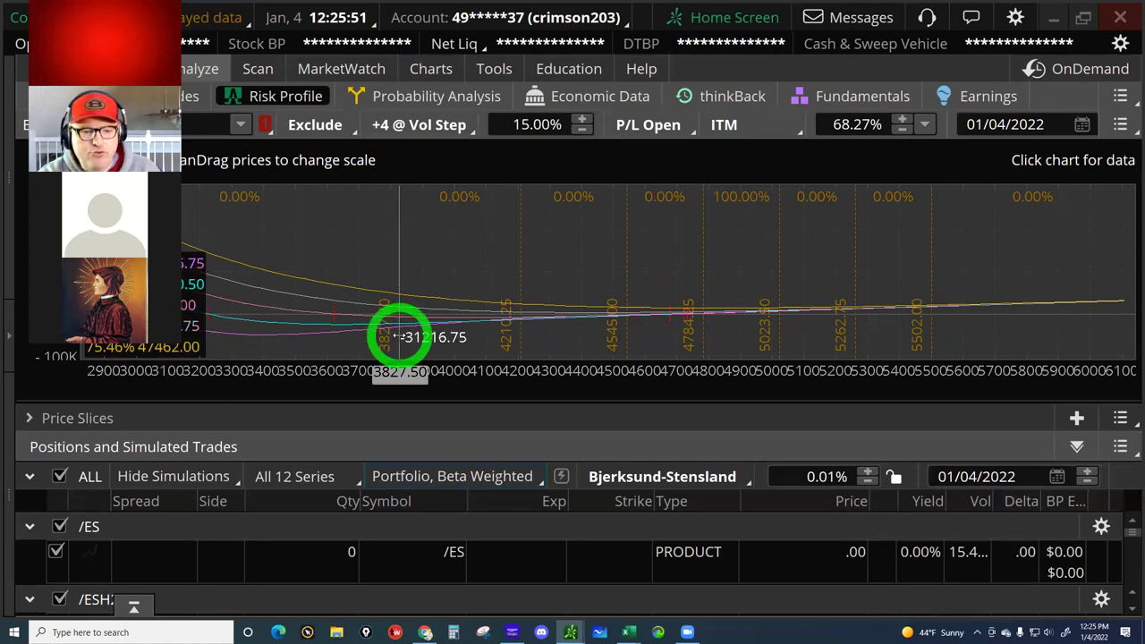
pyautogui.click(192, 333)
pyautogui.click(492, 233)
pyautogui.click(412, 320)
pyautogui.click(396, 336)
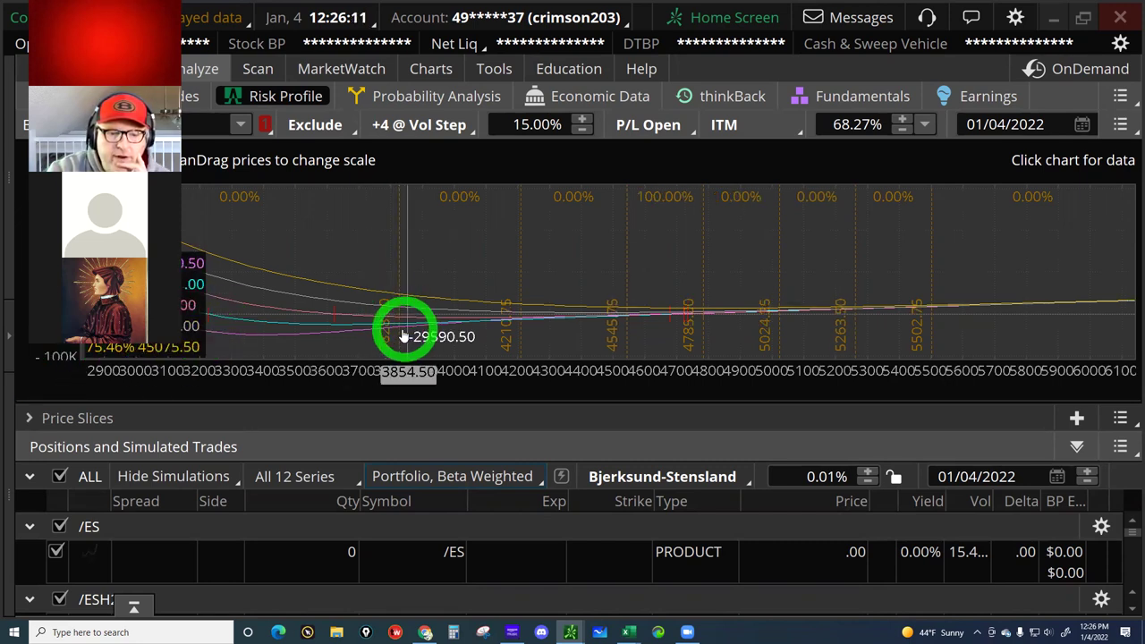
# Step: Expand the Price Slices table and set the lowest slice's offset to -35%
pyautogui.click(31, 418)
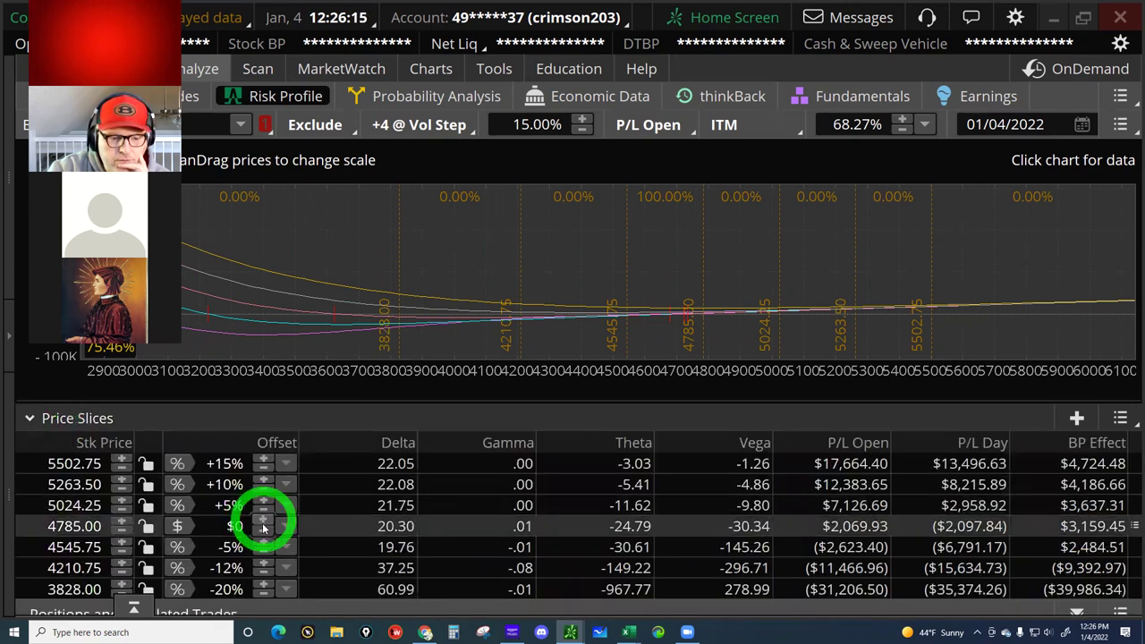
pyautogui.click(263, 593)
pyautogui.click(263, 593)
pyautogui.moveTo(261, 595); pyautogui.dragTo(262, 594)
pyautogui.click(263, 594)
pyautogui.click(262, 594)
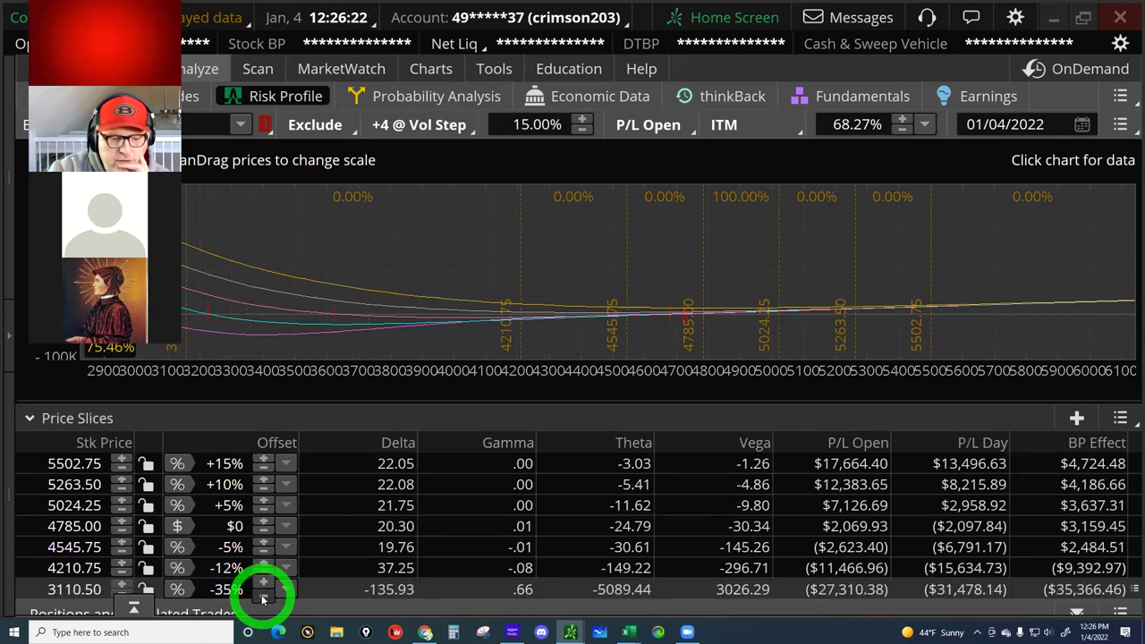
# Step: Collapse the Price Slices table and return the positions to the Single Symbol display
pyautogui.click(36, 424)
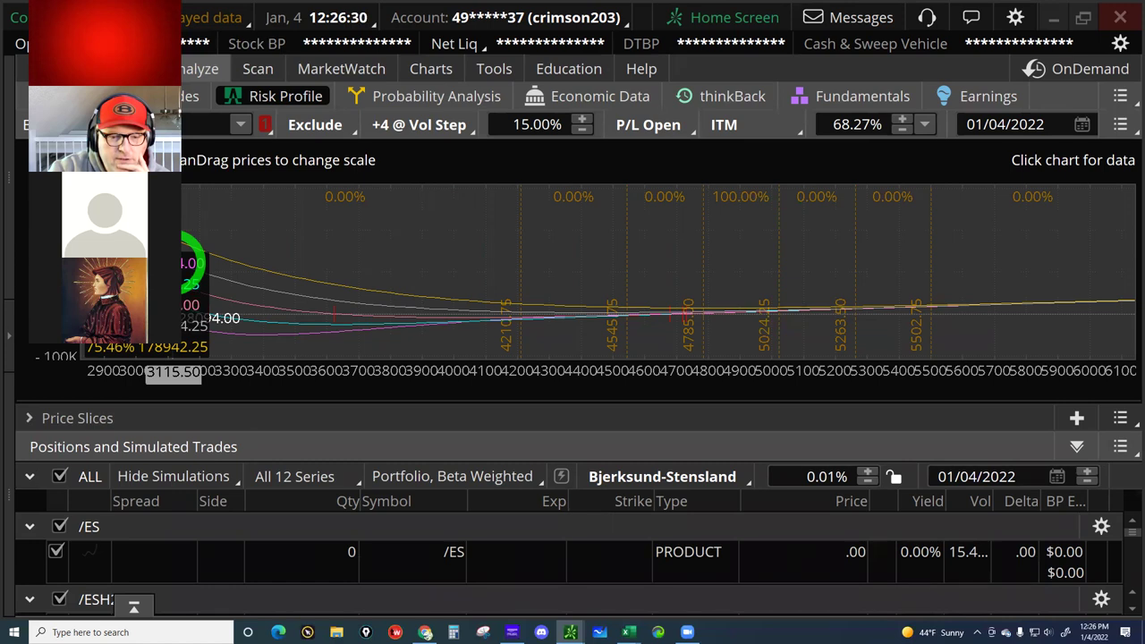
pyautogui.click(424, 477)
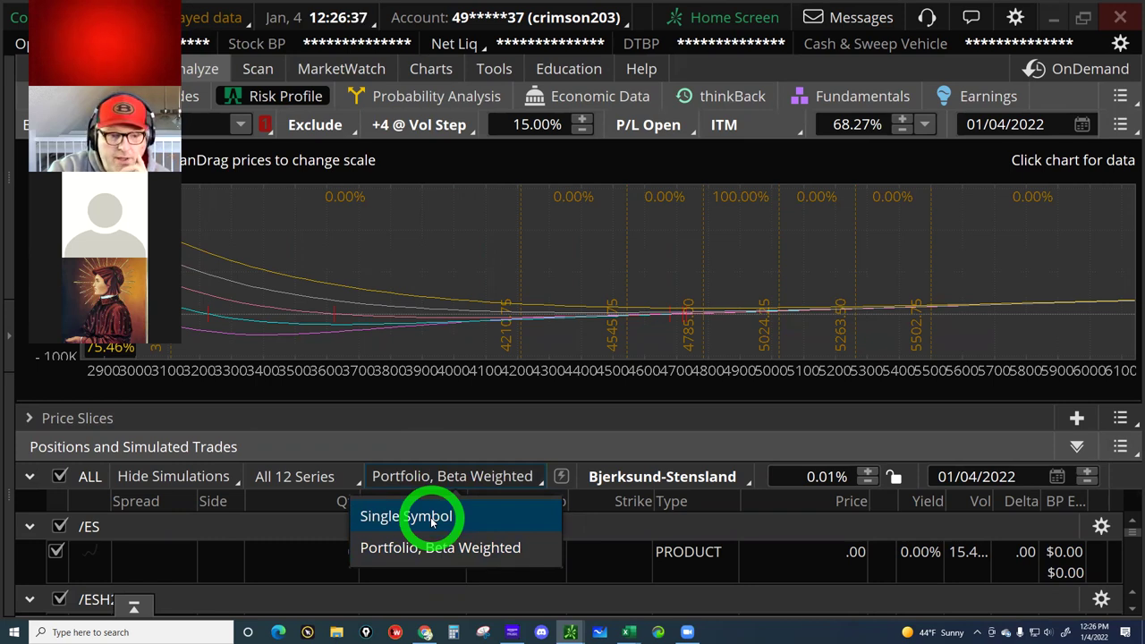
pyautogui.click(432, 517)
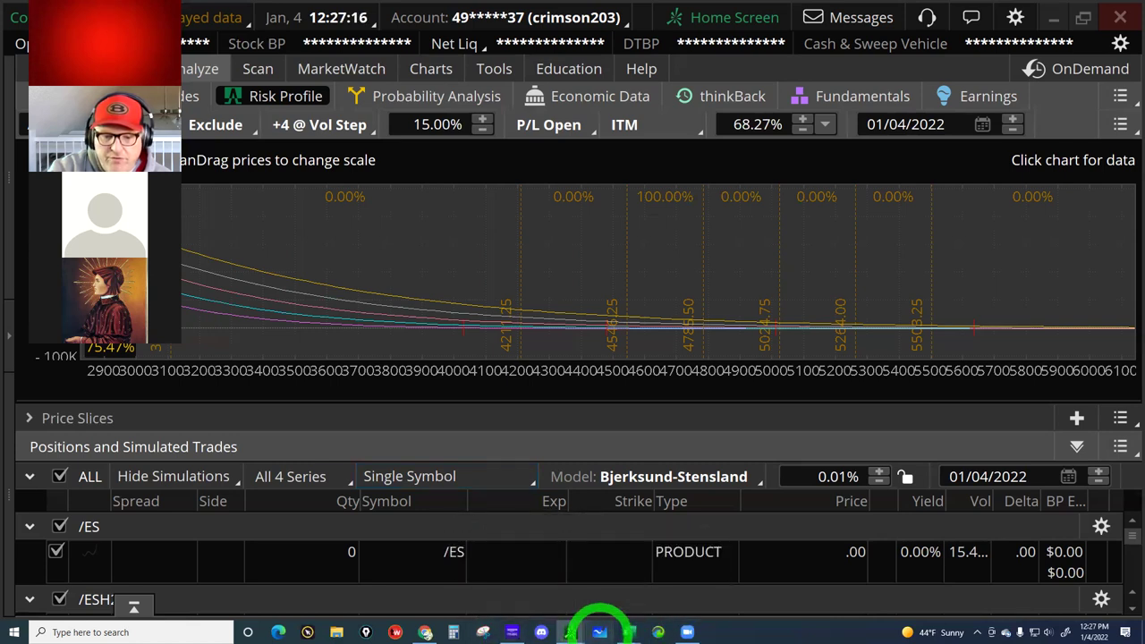
# Step: Switch to Microsoft Whiteboard and choose the multicoloured pen for handwriting
pyautogui.click(599, 631)
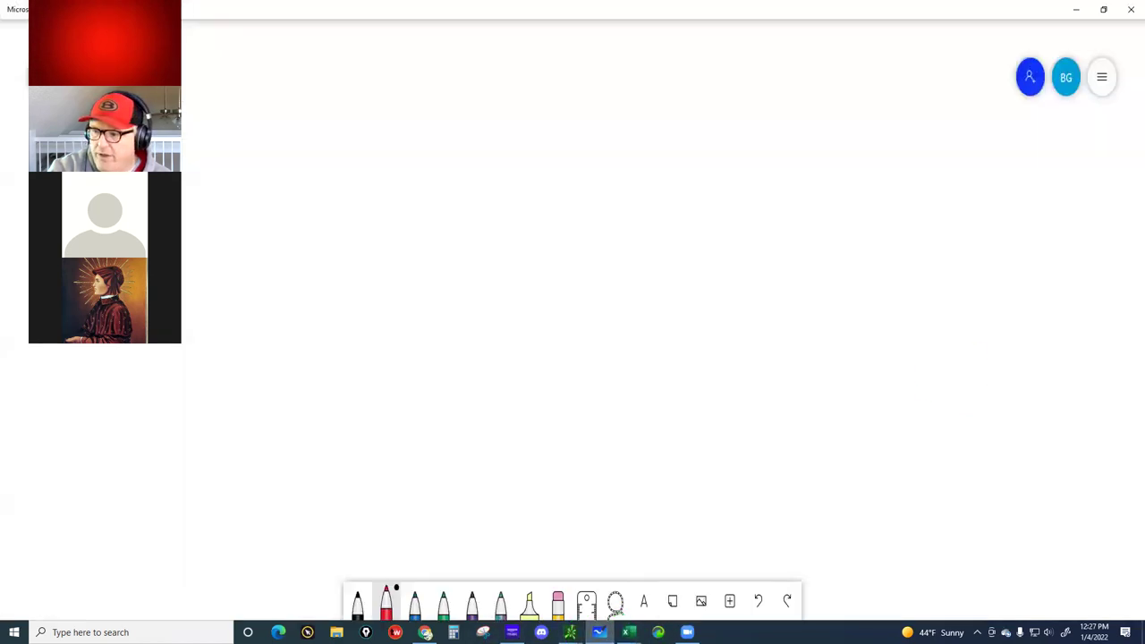
pyautogui.click(502, 606)
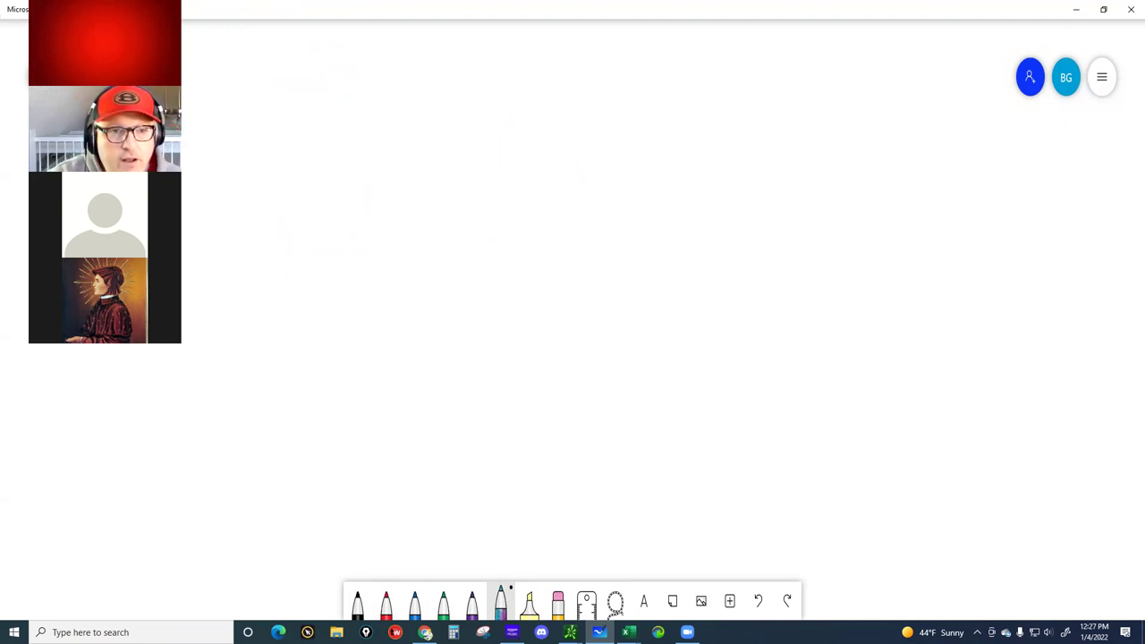
# Step: Open the Huion tablet settings, map the tablet's working area to the display showing the whiteboard, and close the settings
pyautogui.click(125, 626)
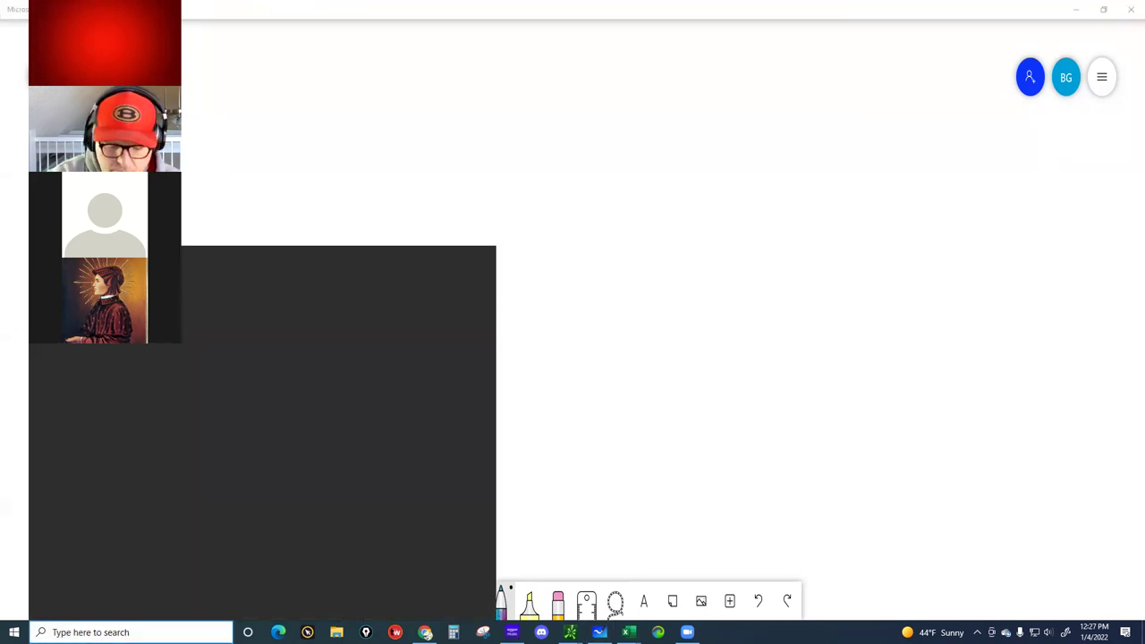
pyautogui.write('huion')
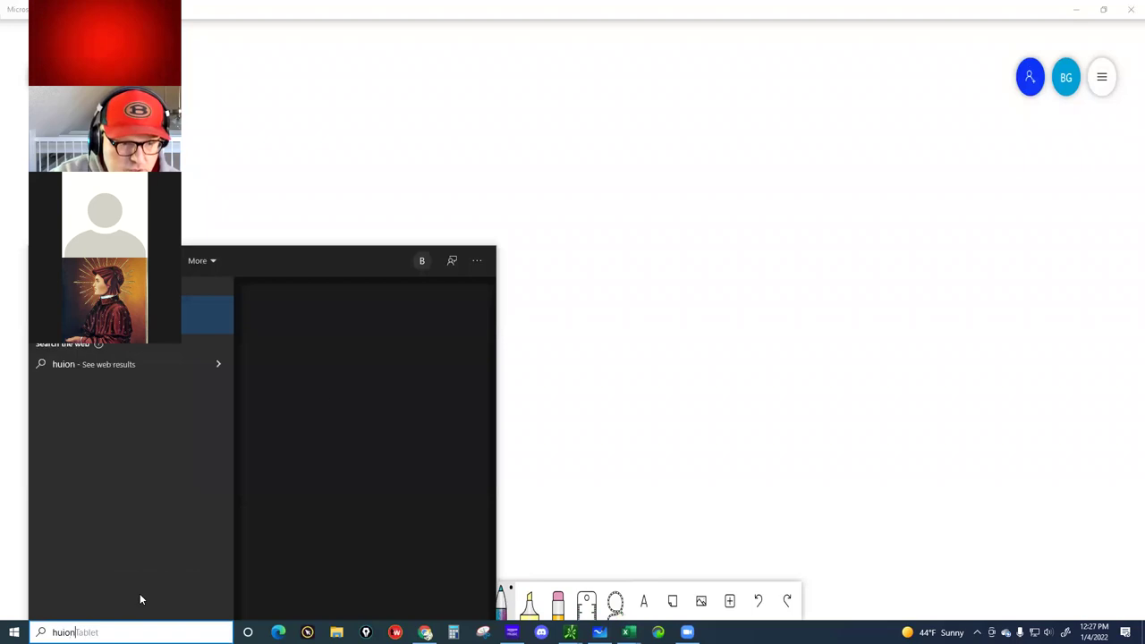
pyautogui.click(291, 409)
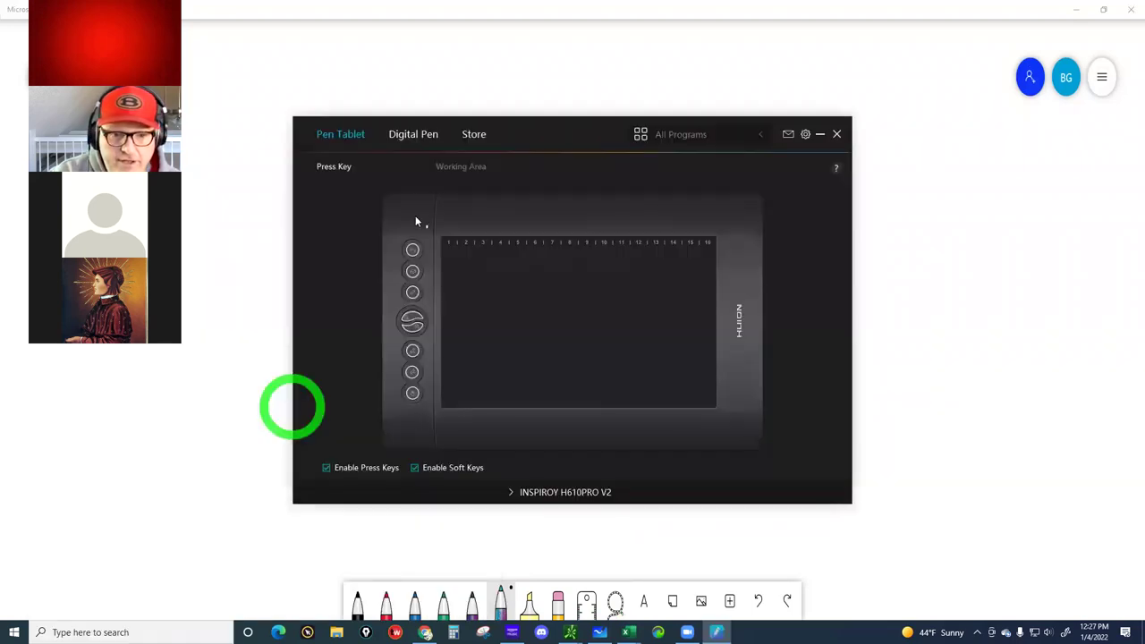
pyautogui.click(415, 141)
pyautogui.click(438, 141)
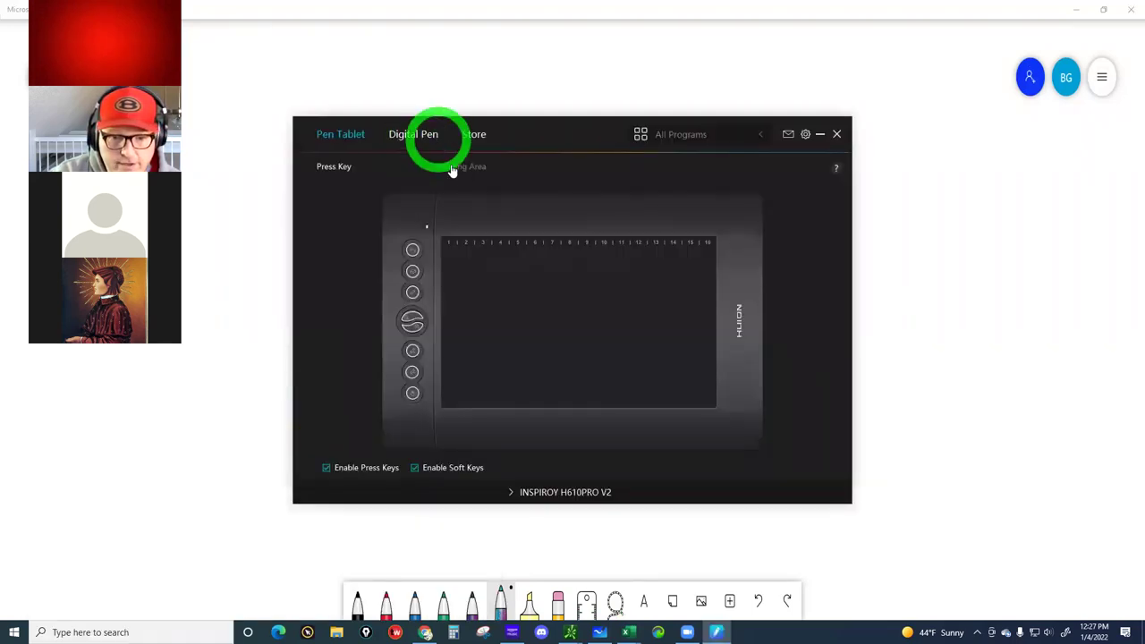
pyautogui.click(458, 170)
pyautogui.click(575, 404)
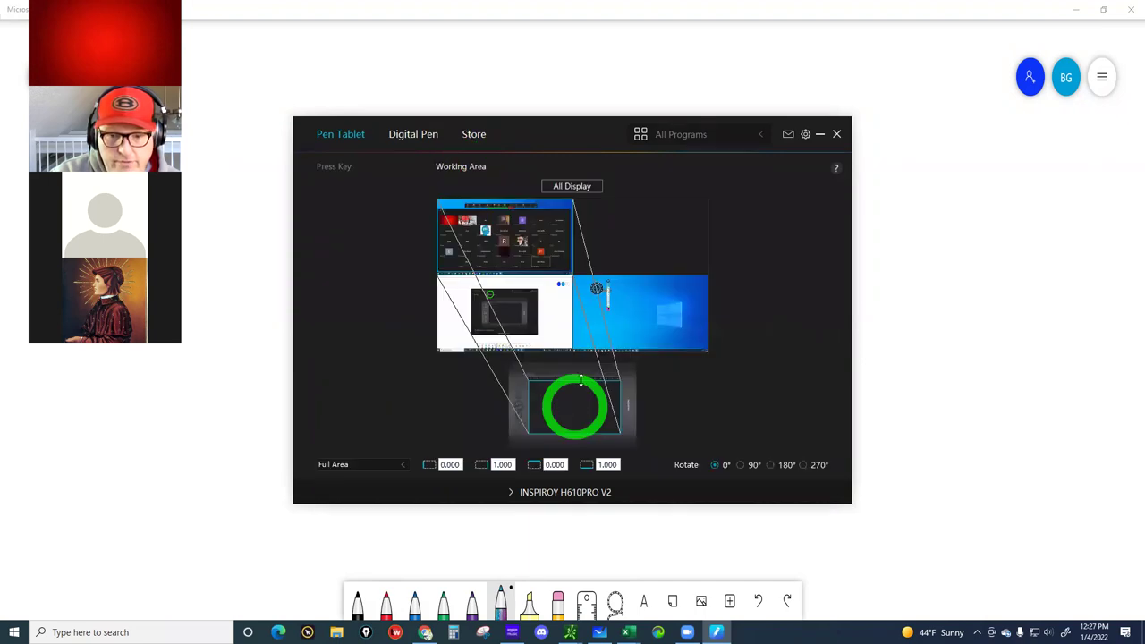
pyautogui.click(521, 344)
pyautogui.click(517, 326)
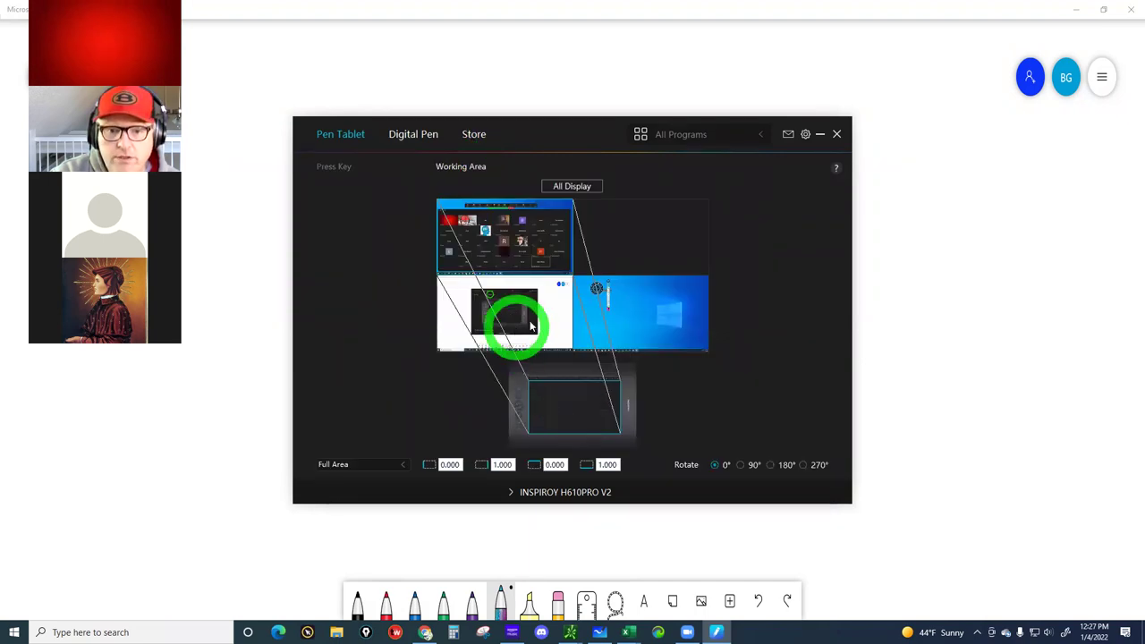
pyautogui.click(481, 465)
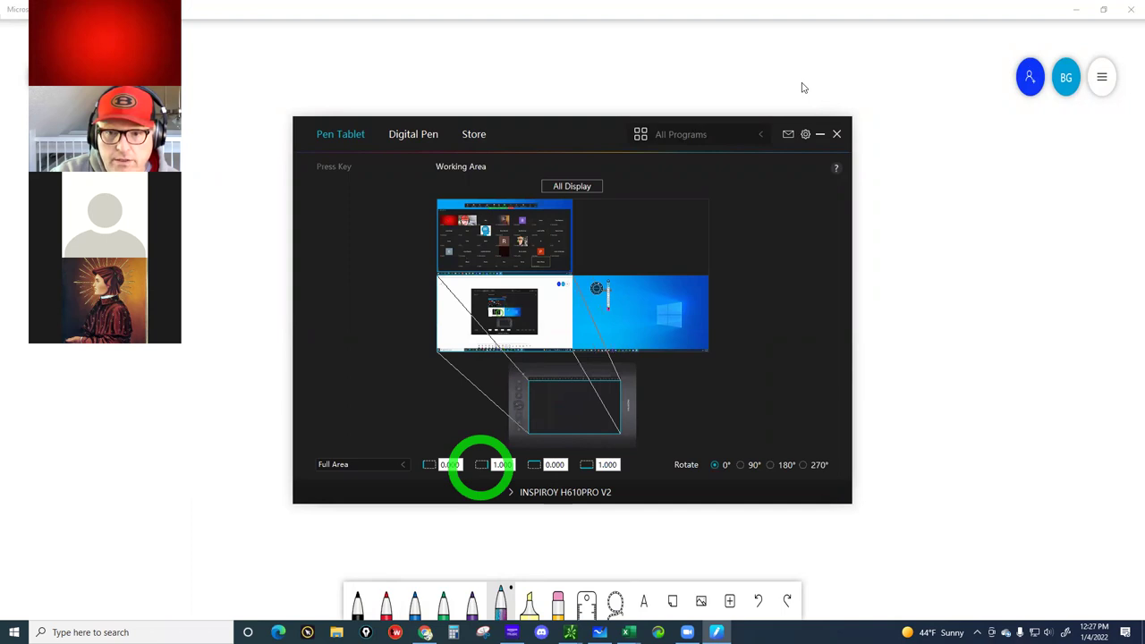
pyautogui.click(799, 116)
pyautogui.click(836, 133)
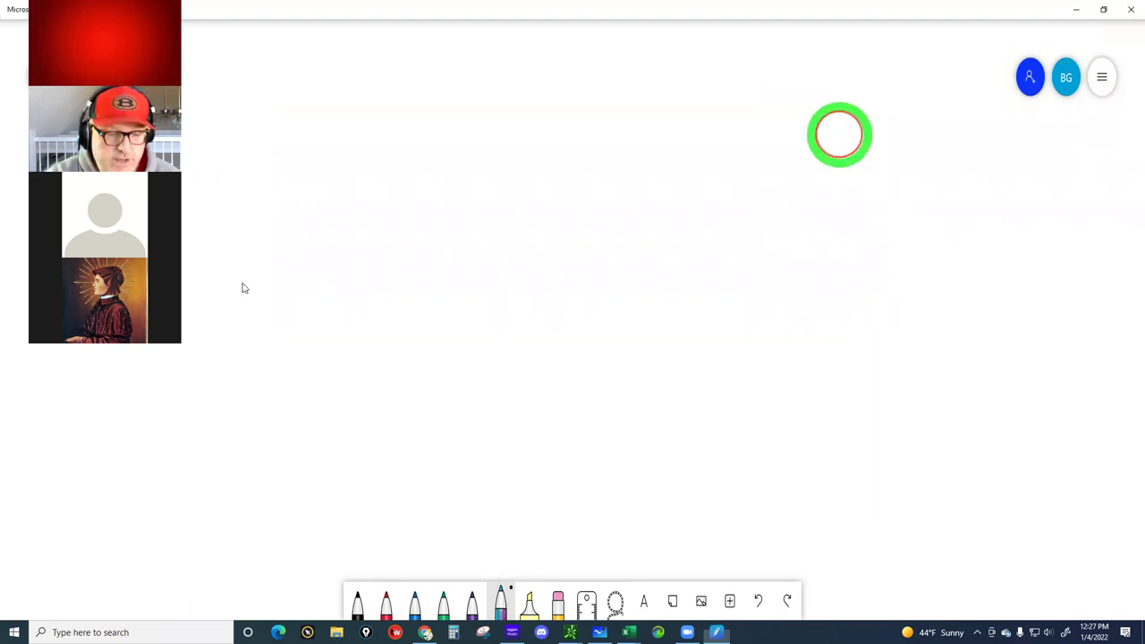
pyautogui.click(242, 286)
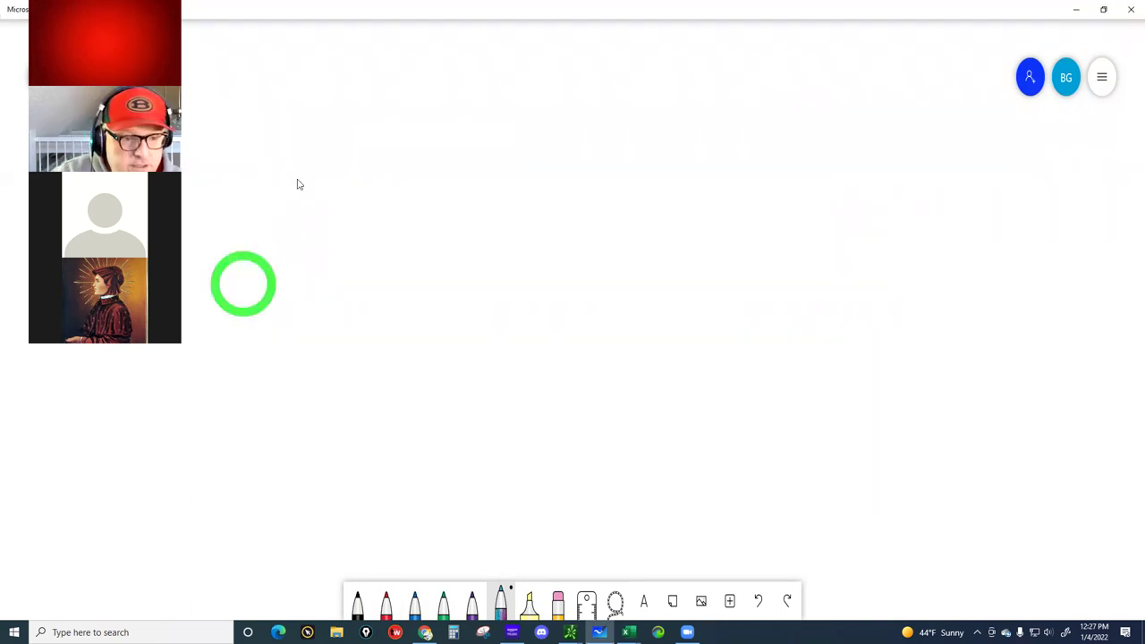
pyautogui.click(248, 193)
pyautogui.click(250, 98)
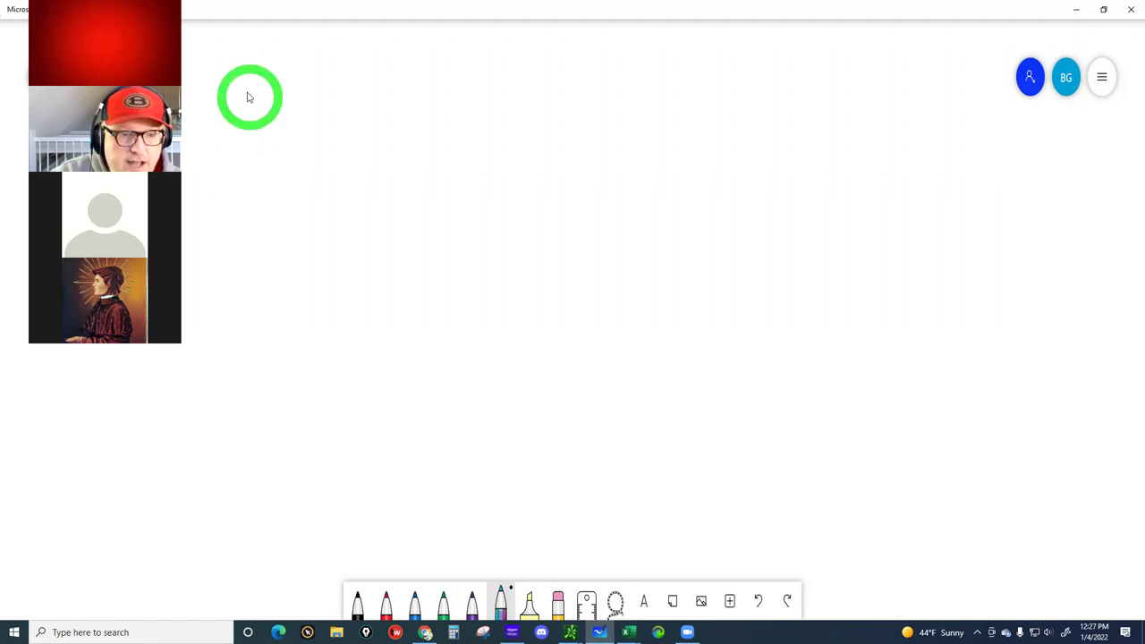
pyautogui.click(252, 89)
pyautogui.click(252, 70)
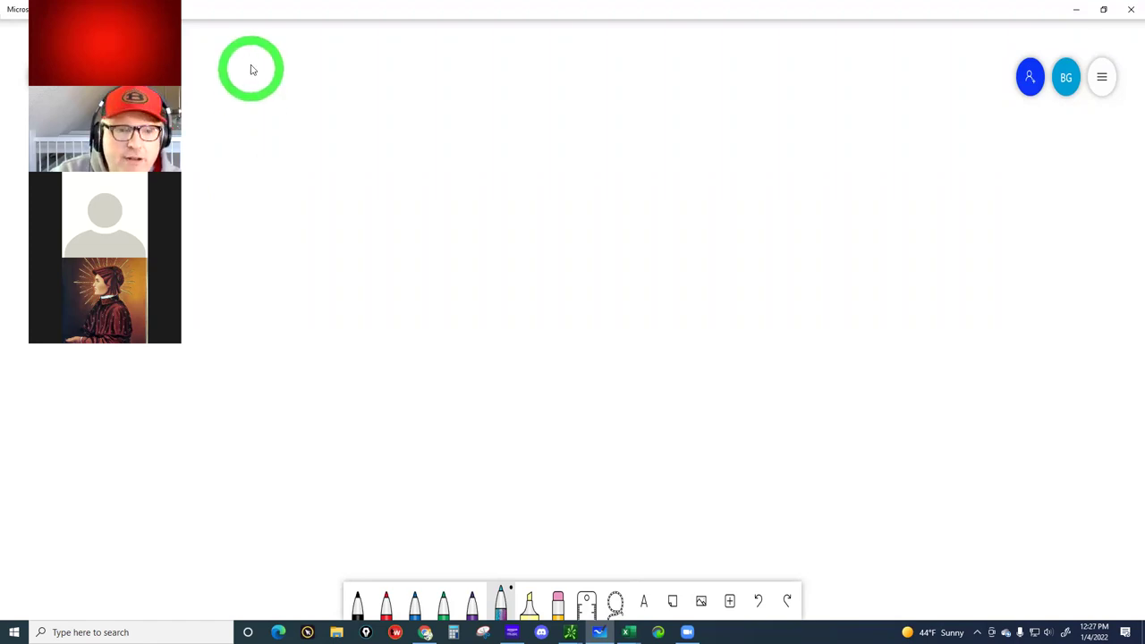
pyautogui.click(250, 65)
pyautogui.click(223, 80)
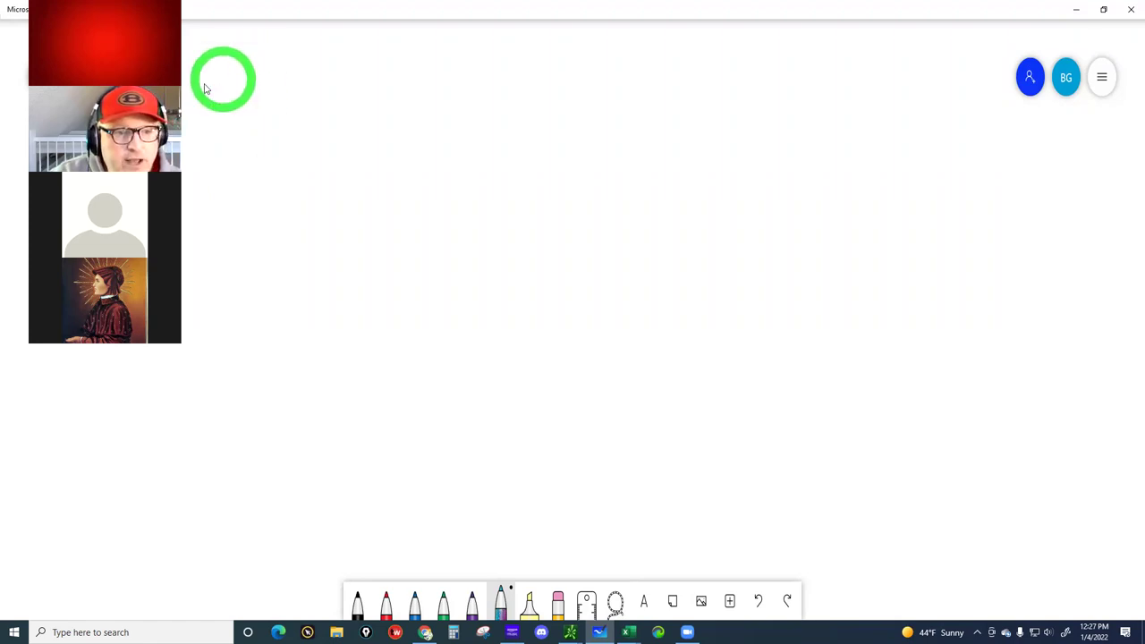
# Step: Handwrite the heading "Put Back-Ratio Spread" across the top of the whiteboard and add a circled mark after it
pyautogui.moveTo(203, 84); pyautogui.dragTo(207, 140)
pyautogui.moveTo(204, 82); pyautogui.dragTo(209, 115)
pyautogui.moveTo(244, 90); pyautogui.dragTo(269, 131)
pyautogui.moveTo(270, 73); pyautogui.dragTo(268, 134)
pyautogui.moveTo(243, 109)
pyautogui.mouseDown()
pyautogui.moveTo(367, 112)
pyautogui.moveTo(368, 143)
pyautogui.mouseUp()
pyautogui.moveTo(369, 107)
pyautogui.mouseDown()
pyautogui.moveTo(409, 134)
pyautogui.moveTo(462, 130)
pyautogui.mouseUp()
pyautogui.moveTo(478, 67)
pyautogui.mouseDown()
pyautogui.moveTo(490, 126)
pyautogui.moveTo(508, 130)
pyautogui.moveTo(537, 114)
pyautogui.mouseUp()
pyautogui.moveTo(559, 64); pyautogui.dragTo(579, 130)
pyautogui.moveTo(555, 62); pyautogui.dragTo(625, 129)
pyautogui.moveTo(639, 106); pyautogui.dragTo(652, 129)
pyautogui.moveTo(659, 76); pyautogui.dragTo(678, 132)
pyautogui.moveTo(673, 79); pyautogui.dragTo(696, 89)
pyautogui.moveTo(738, 105); pyautogui.dragTo(727, 132)
pyautogui.moveTo(793, 81)
pyautogui.mouseDown()
pyautogui.moveTo(792, 139)
pyautogui.moveTo(829, 165)
pyautogui.mouseUp()
pyautogui.moveTo(829, 109)
pyautogui.mouseDown()
pyautogui.moveTo(845, 120)
pyautogui.moveTo(880, 109)
pyautogui.mouseUp()
pyautogui.moveTo(906, 105)
pyautogui.mouseDown()
pyautogui.moveTo(894, 121)
pyautogui.moveTo(935, 103)
pyautogui.moveTo(968, 130)
pyautogui.mouseUp()
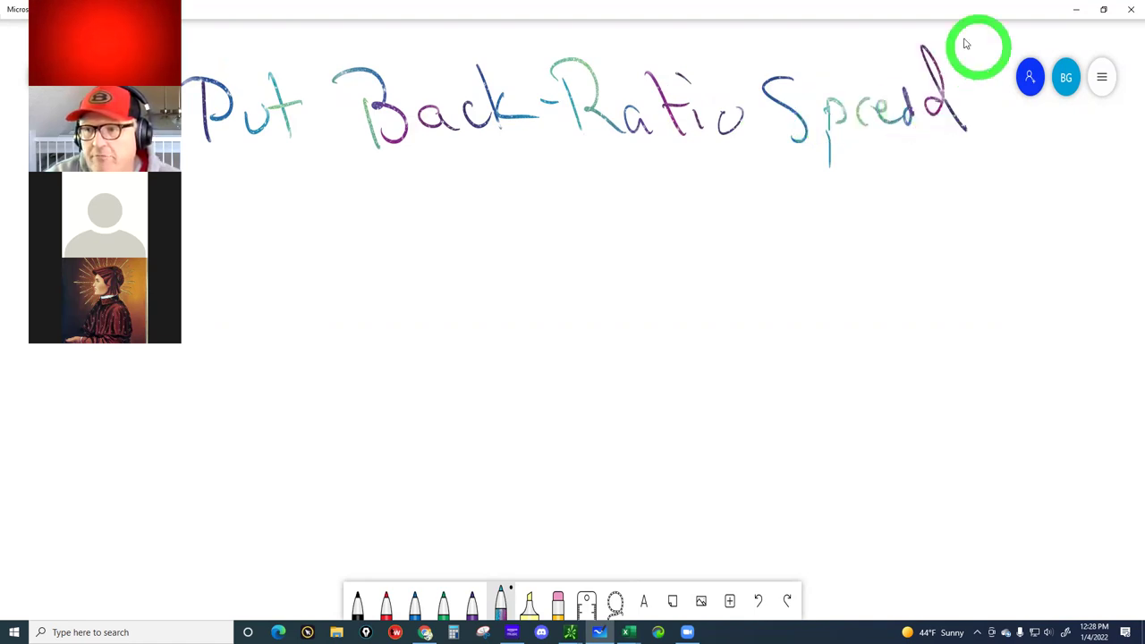
pyautogui.moveTo(946, 57); pyautogui.dragTo(971, 44)
# Step: Handwrite "-3 puts" beneath the heading and draw a tall slash after it
pyautogui.click(430, 188)
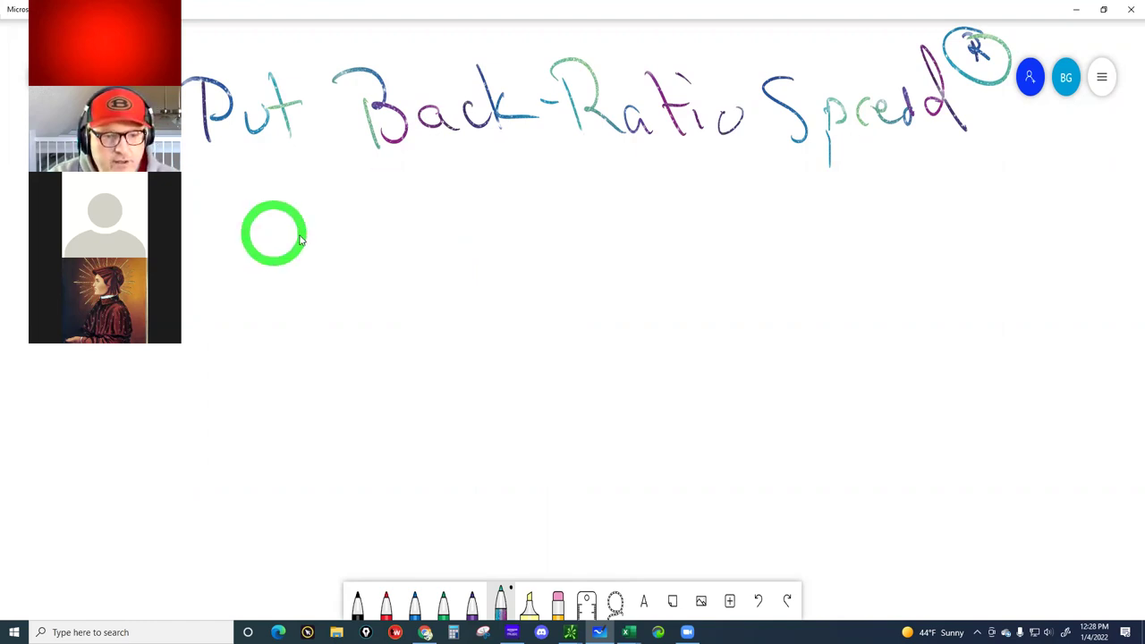
pyautogui.moveTo(254, 220); pyautogui.dragTo(329, 216)
pyautogui.moveTo(399, 235)
pyautogui.mouseDown()
pyautogui.moveTo(408, 250)
pyautogui.moveTo(463, 228)
pyautogui.mouseUp()
pyautogui.click(466, 186)
pyautogui.moveTo(467, 183); pyautogui.dragTo(483, 240)
pyautogui.moveTo(454, 212); pyautogui.dragTo(490, 208)
pyautogui.moveTo(525, 204); pyautogui.dragTo(514, 244)
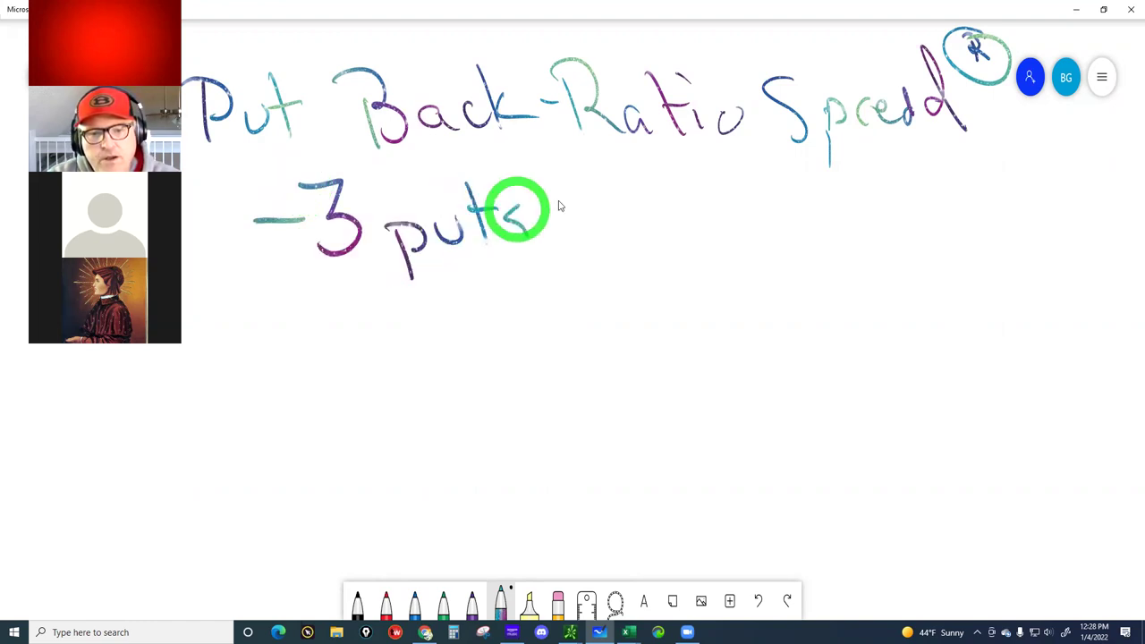
pyautogui.click(585, 159)
pyautogui.moveTo(585, 161); pyautogui.dragTo(541, 320)
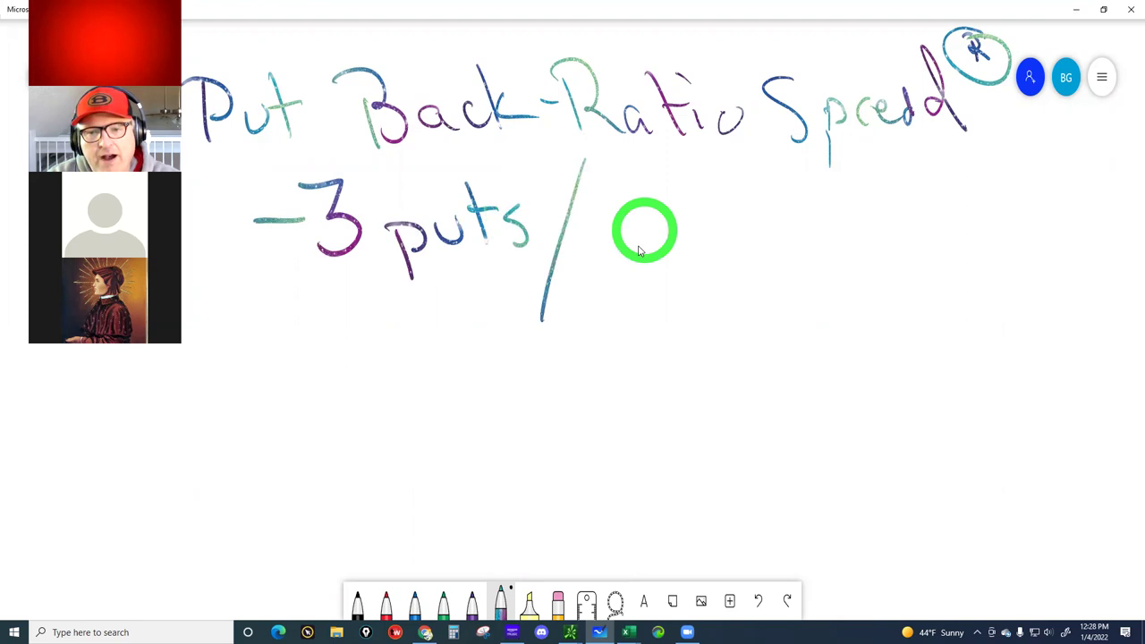
# Step: Handwrite "+5 put" after the slash, on the same line as "-3 puts"
pyautogui.moveTo(628, 207); pyautogui.dragTo(631, 259)
pyautogui.moveTo(601, 232); pyautogui.dragTo(645, 231)
pyautogui.moveTo(672, 185)
pyautogui.mouseDown()
pyautogui.moveTo(688, 264)
pyautogui.moveTo(751, 236)
pyautogui.mouseUp()
pyautogui.moveTo(760, 237)
pyautogui.mouseDown()
pyautogui.moveTo(763, 291)
pyautogui.moveTo(797, 235)
pyautogui.mouseUp()
pyautogui.moveTo(815, 204); pyautogui.dragTo(812, 261)
pyautogui.moveTo(802, 234); pyautogui.dragTo(826, 229)
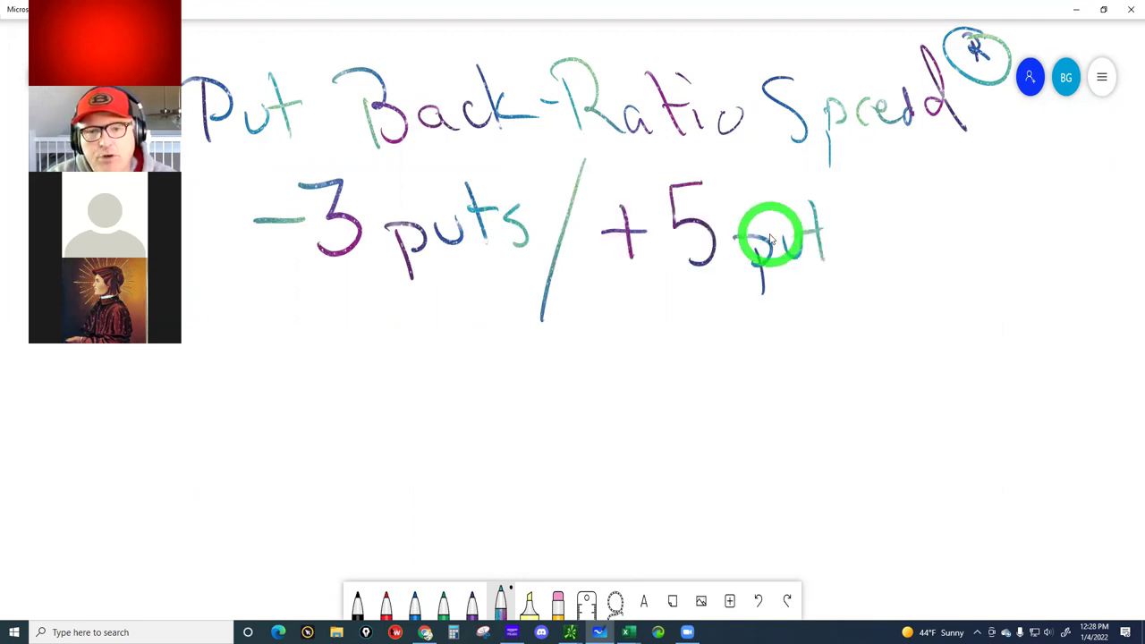
pyautogui.click(831, 57)
pyautogui.click(695, 138)
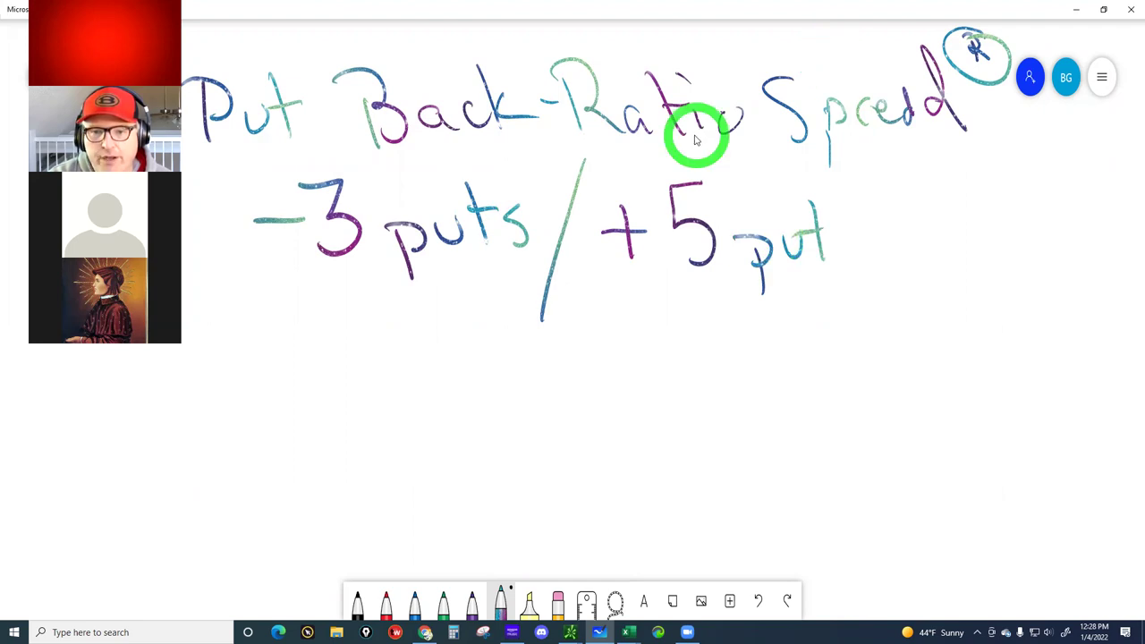
pyautogui.click(317, 253)
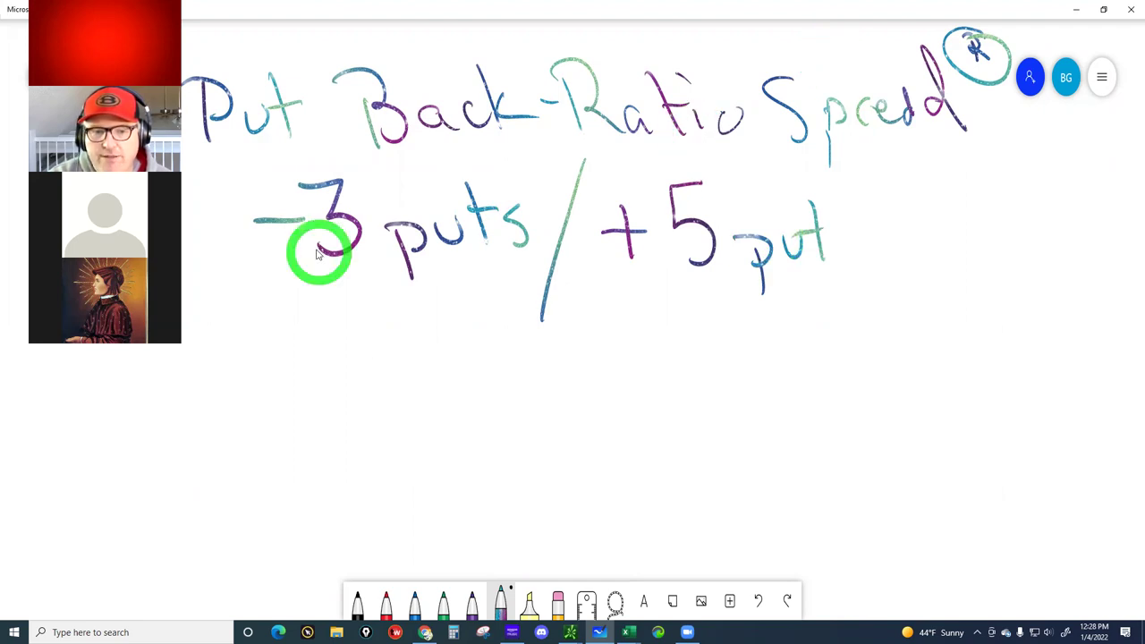
pyautogui.click(700, 267)
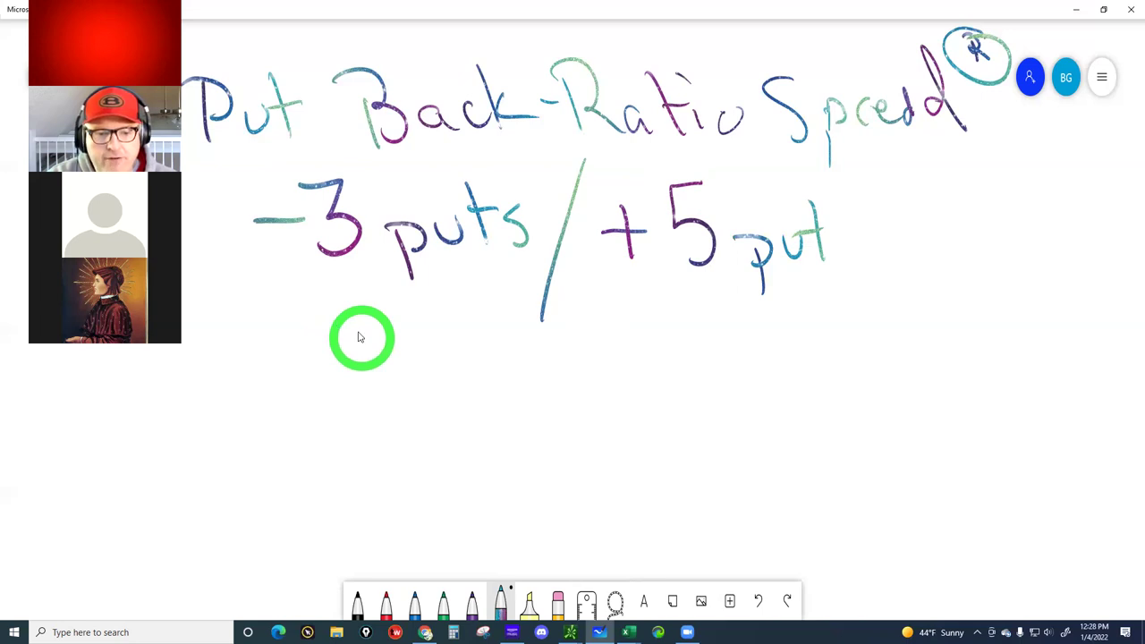
# Step: Handwrite a smaller "-1 / +2" ratio directly beneath "-3 puts"
pyautogui.moveTo(347, 336)
pyautogui.mouseDown()
pyautogui.moveTo(377, 335)
pyautogui.moveTo(401, 360)
pyautogui.mouseUp()
pyautogui.moveTo(453, 310)
pyautogui.mouseDown()
pyautogui.moveTo(434, 363)
pyautogui.moveTo(452, 346)
pyautogui.mouseUp()
pyautogui.moveTo(444, 333); pyautogui.dragTo(501, 341)
# Step: Strike out the "-1 / +2" ratio beneath "-3 puts" with several diagonal pen strokes
pyautogui.moveTo(480, 303); pyautogui.dragTo(449, 355)
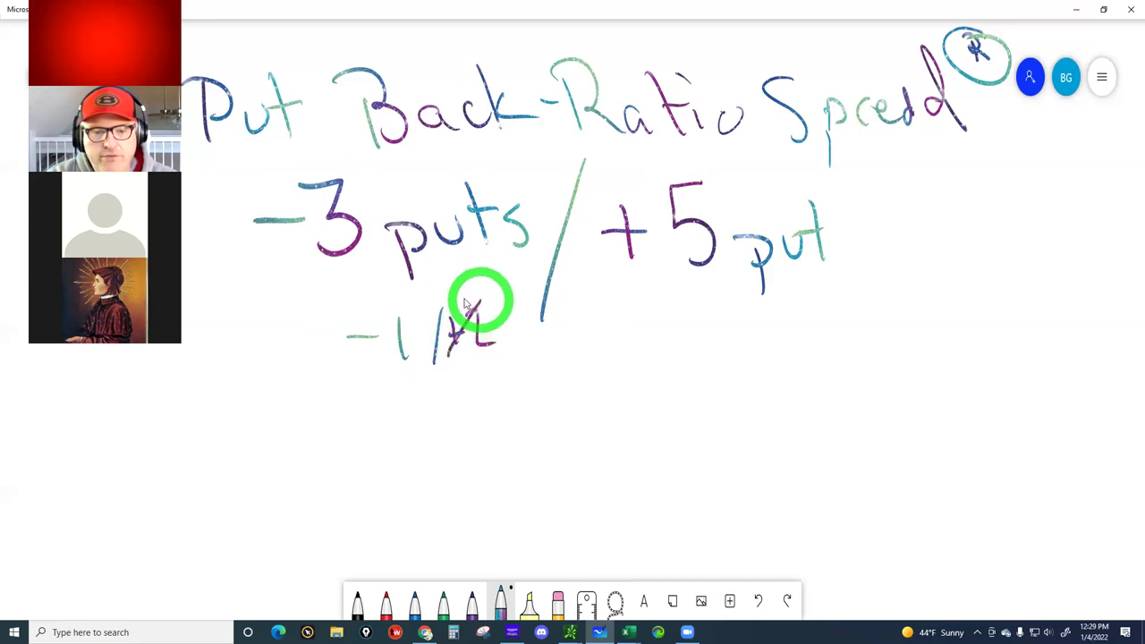
pyautogui.moveTo(465, 302)
pyautogui.mouseDown()
pyautogui.moveTo(421, 310)
pyautogui.moveTo(398, 357)
pyautogui.mouseUp()
pyautogui.moveTo(367, 311); pyautogui.dragTo(341, 354)
pyautogui.moveTo(474, 304)
pyautogui.mouseDown()
pyautogui.moveTo(494, 340)
pyautogui.moveTo(477, 358)
pyautogui.mouseUp()
pyautogui.moveTo(472, 345); pyautogui.dragTo(501, 355)
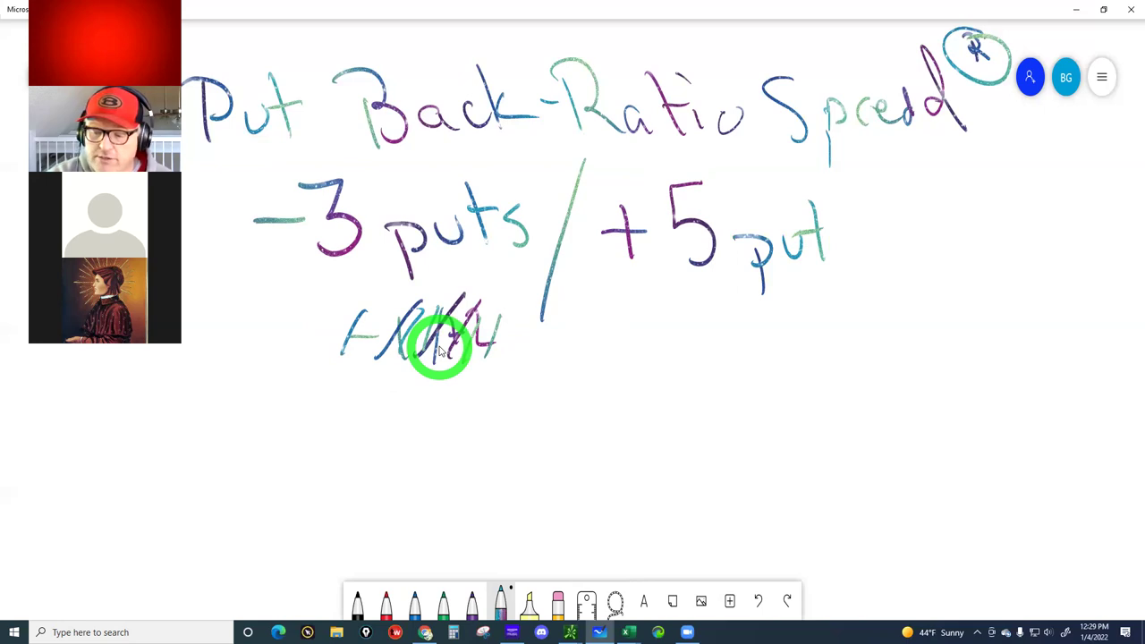
pyautogui.click(375, 246)
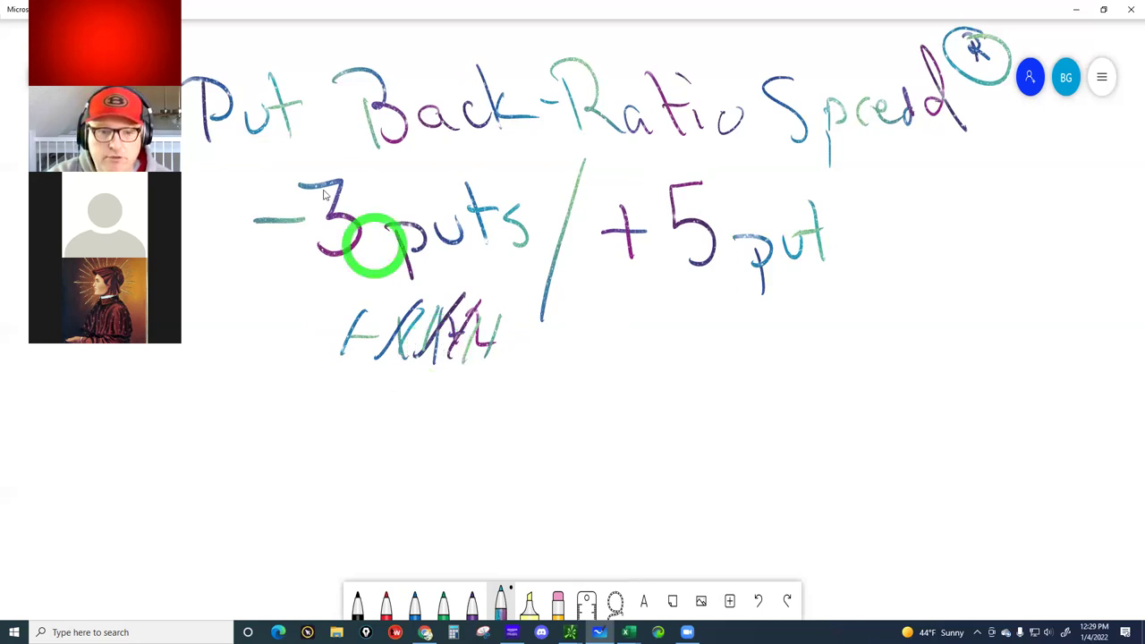
pyautogui.click(329, 184)
pyautogui.click(354, 224)
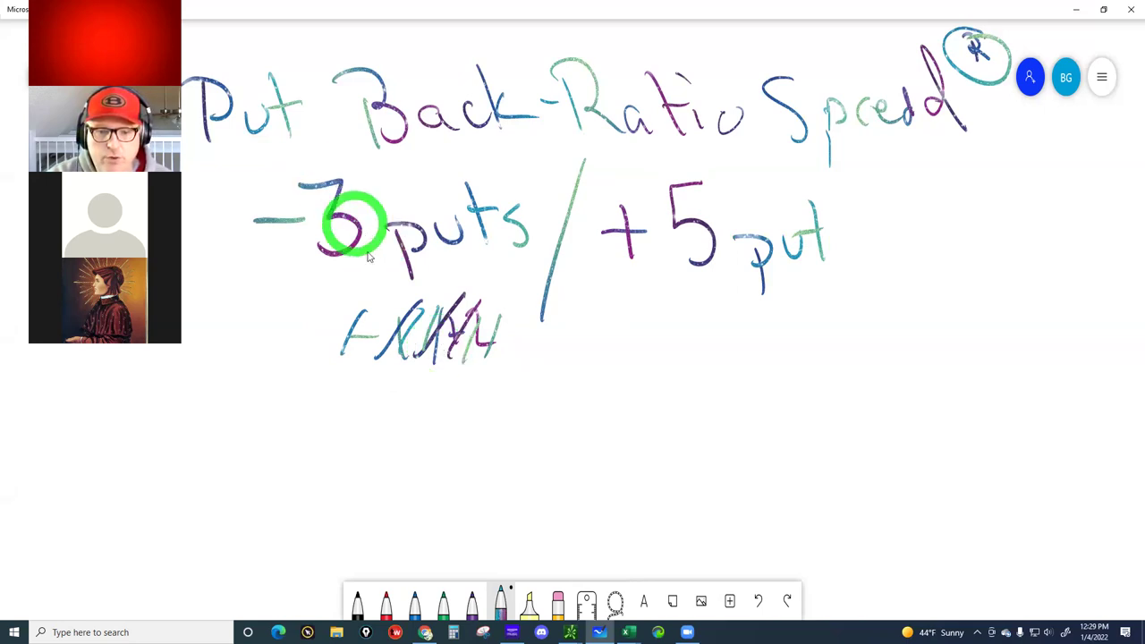
pyautogui.click(368, 251)
pyautogui.click(315, 186)
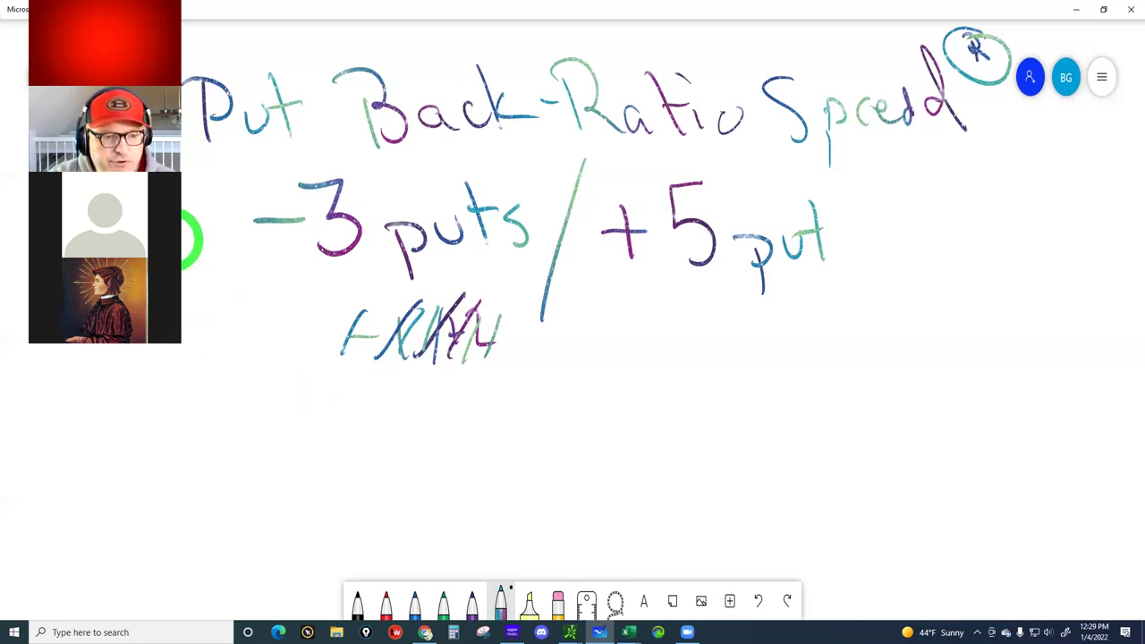
# Step: Number the "-3 puts / +5 put" line with a circled 1 and handwrite circled item 2, "60 + DTE", below the struck-out ratio
pyautogui.moveTo(166, 403)
pyautogui.mouseDown()
pyautogui.moveTo(153, 401)
pyautogui.moveTo(191, 391)
pyautogui.moveTo(211, 449)
pyautogui.mouseUp()
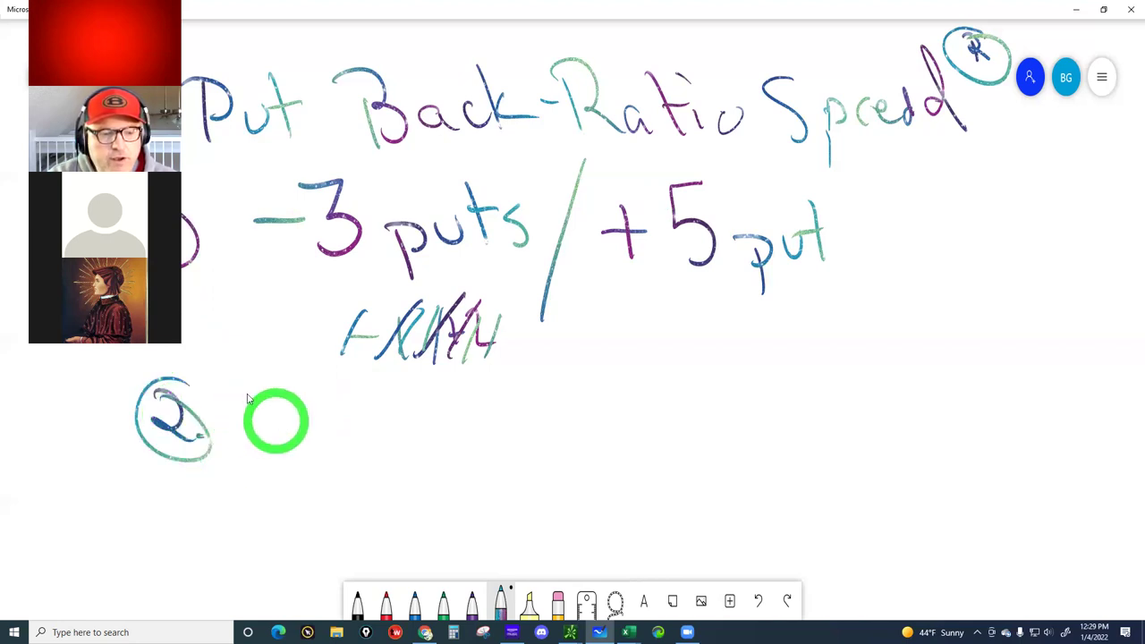
pyautogui.moveTo(239, 387)
pyautogui.mouseDown()
pyautogui.moveTo(262, 427)
pyautogui.moveTo(298, 397)
pyautogui.moveTo(396, 427)
pyautogui.moveTo(439, 410)
pyautogui.moveTo(424, 402)
pyautogui.moveTo(582, 396)
pyautogui.moveTo(580, 439)
pyautogui.mouseUp()
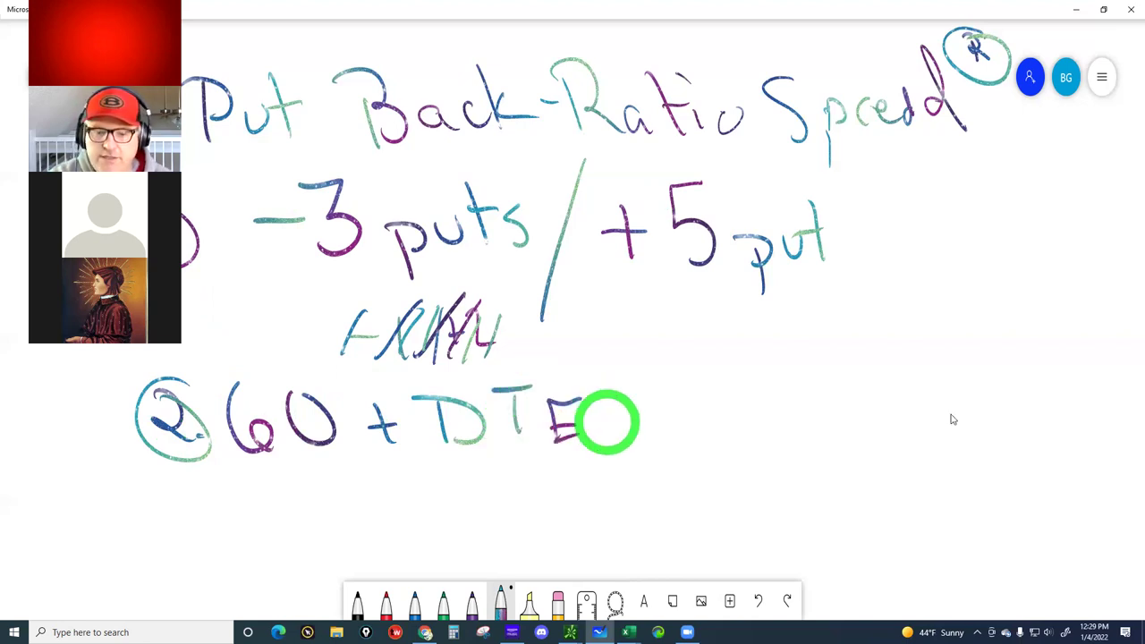
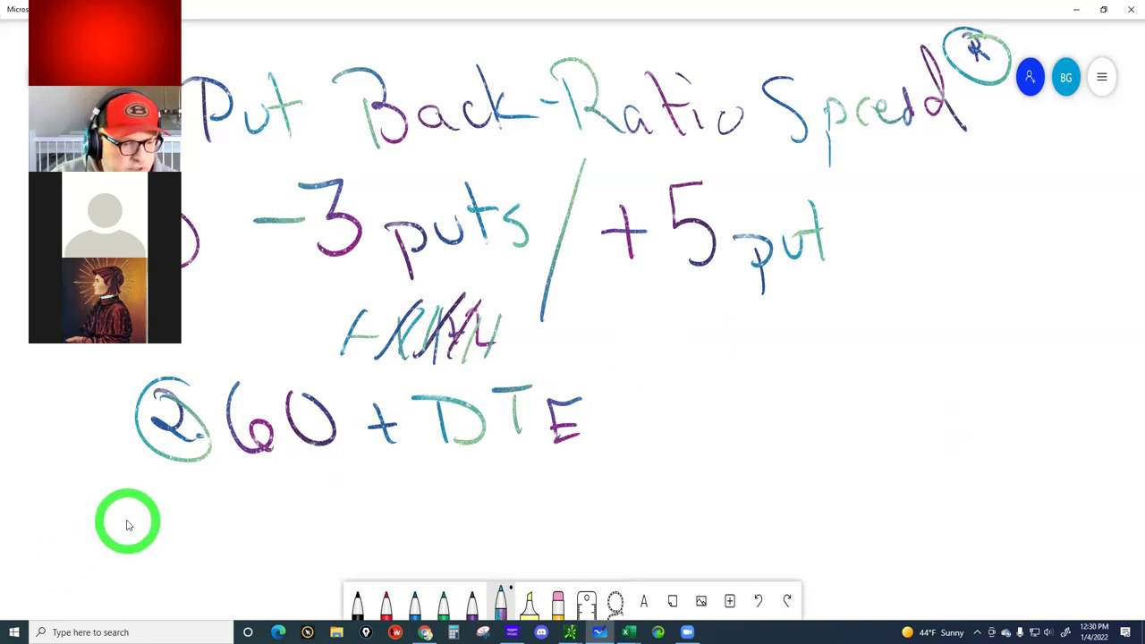
# Step: Handwrite circled item 3, "SPX (/ES) (/MES)", below the "60 + DTE" line
pyautogui.moveTo(157, 492)
pyautogui.mouseDown()
pyautogui.moveTo(177, 536)
pyautogui.moveTo(134, 537)
pyautogui.moveTo(179, 490)
pyautogui.mouseUp()
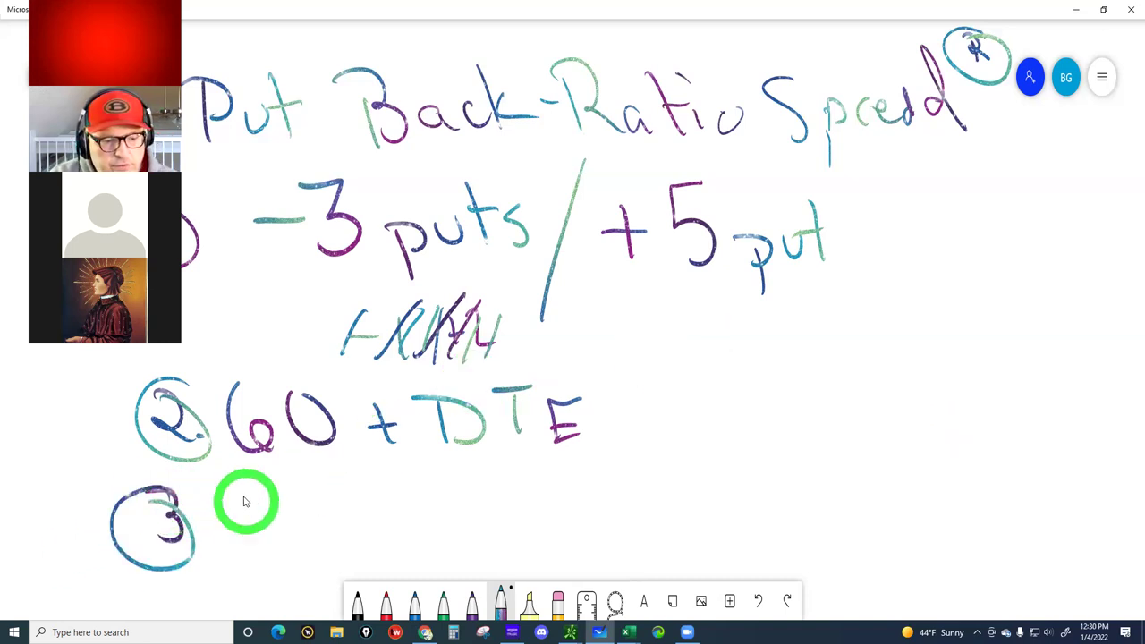
pyautogui.moveTo(255, 485)
pyautogui.mouseDown()
pyautogui.moveTo(225, 538)
pyautogui.moveTo(279, 545)
pyautogui.mouseUp()
pyautogui.moveTo(273, 501); pyautogui.dragTo(342, 538)
pyautogui.moveTo(329, 494); pyautogui.dragTo(311, 538)
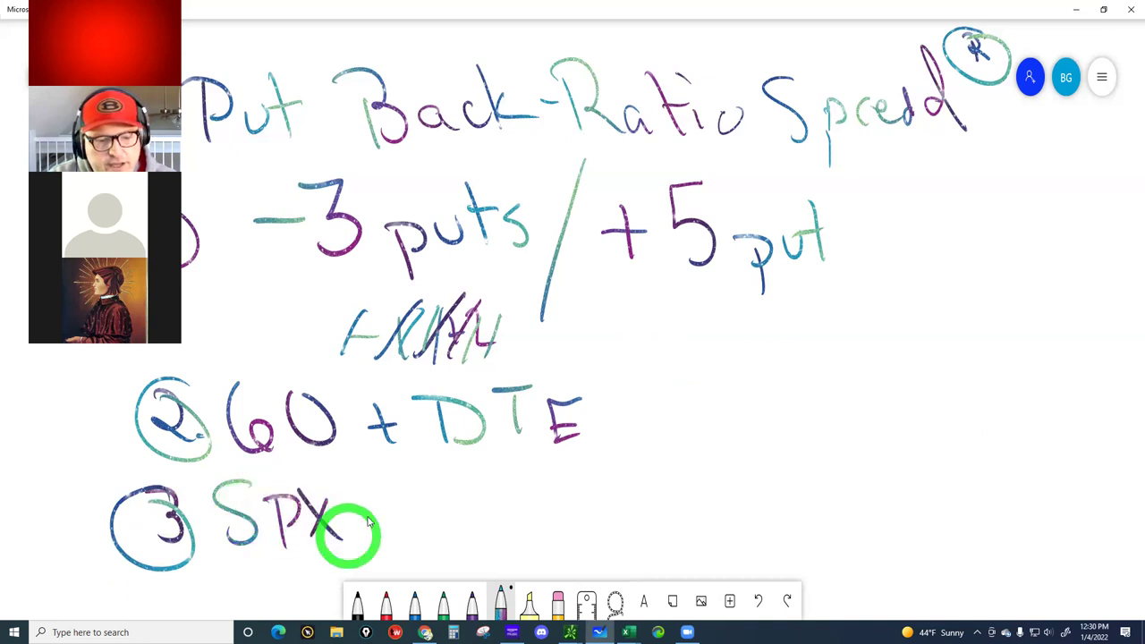
pyautogui.moveTo(386, 477)
pyautogui.mouseDown()
pyautogui.moveTo(411, 553)
pyautogui.moveTo(439, 473)
pyautogui.moveTo(483, 526)
pyautogui.mouseUp()
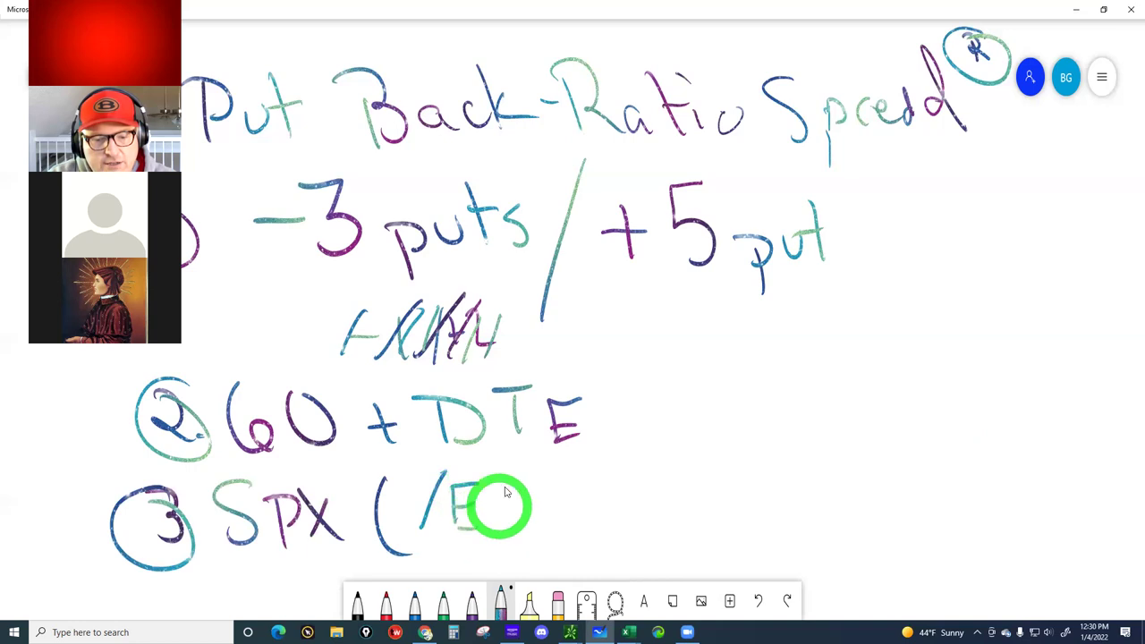
pyautogui.moveTo(513, 478)
pyautogui.mouseDown()
pyautogui.moveTo(483, 529)
pyautogui.moveTo(533, 550)
pyautogui.mouseUp()
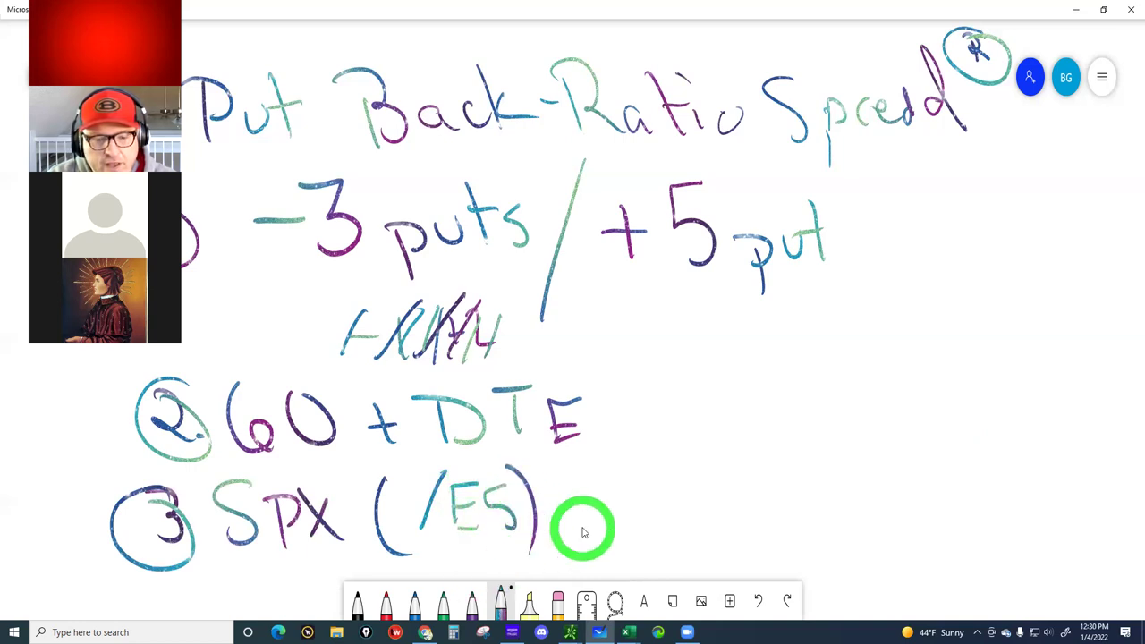
pyautogui.moveTo(593, 472)
pyautogui.mouseDown()
pyautogui.moveTo(633, 538)
pyautogui.moveTo(628, 550)
pyautogui.mouseUp()
pyautogui.moveTo(653, 472)
pyautogui.mouseDown()
pyautogui.moveTo(633, 523)
pyautogui.moveTo(689, 483)
pyautogui.moveTo(706, 515)
pyautogui.mouseUp()
pyautogui.moveTo(721, 474); pyautogui.dragTo(767, 526)
pyautogui.moveTo(776, 442); pyautogui.dragTo(829, 558)
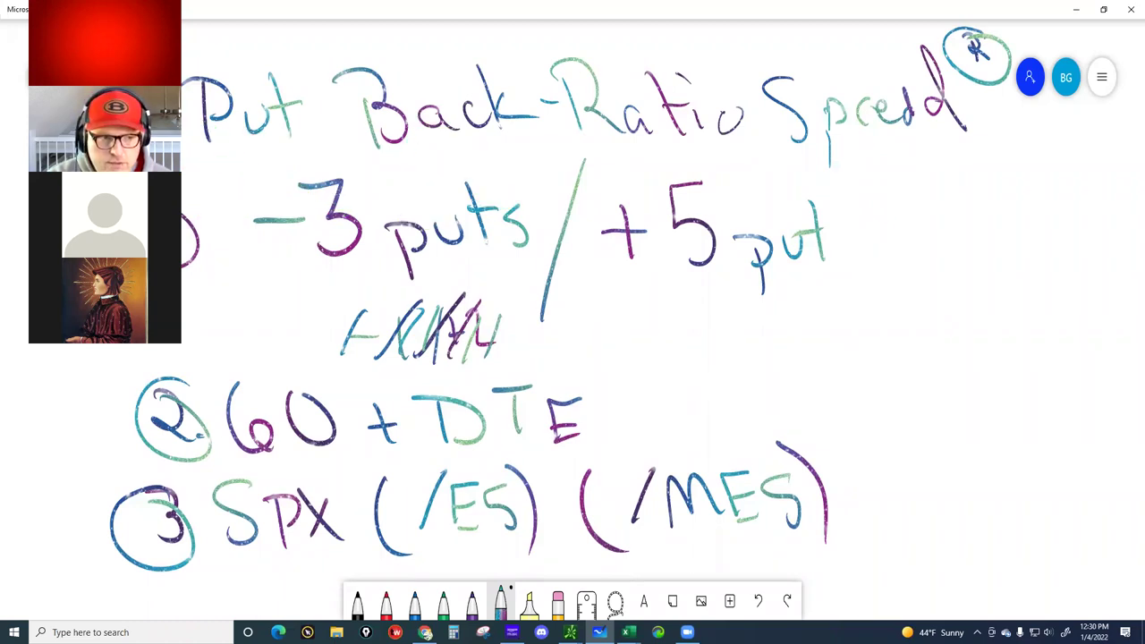
# Step: Switch to thinkorswim, open the trading page for /ES and make room for the option chain by collapsing the position list
pyautogui.click(1077, 13)
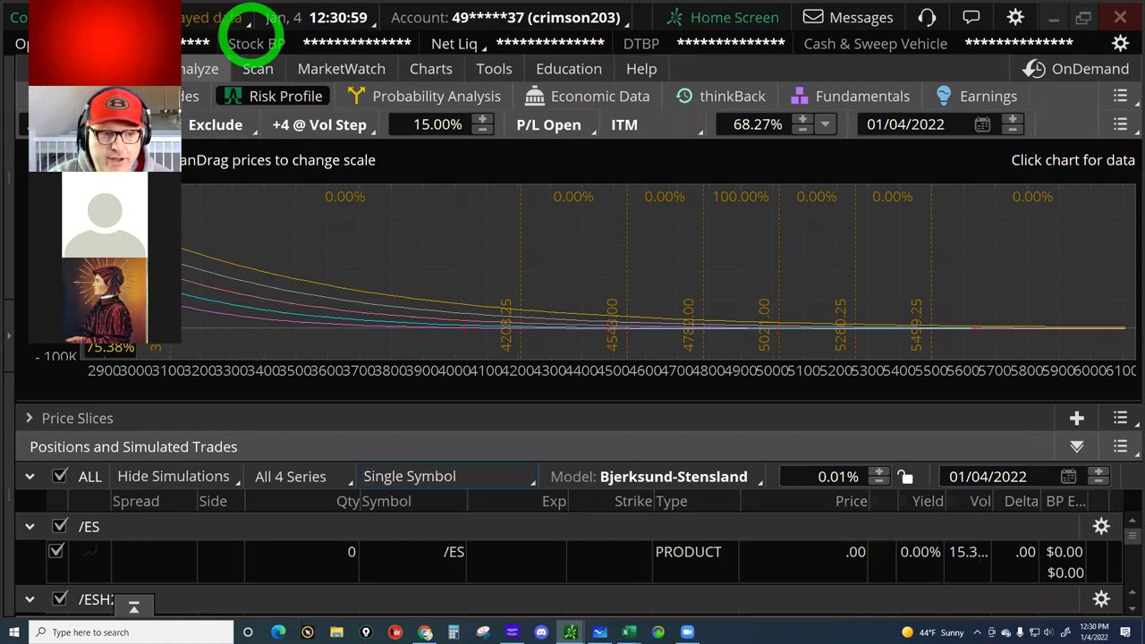
pyautogui.click(134, 69)
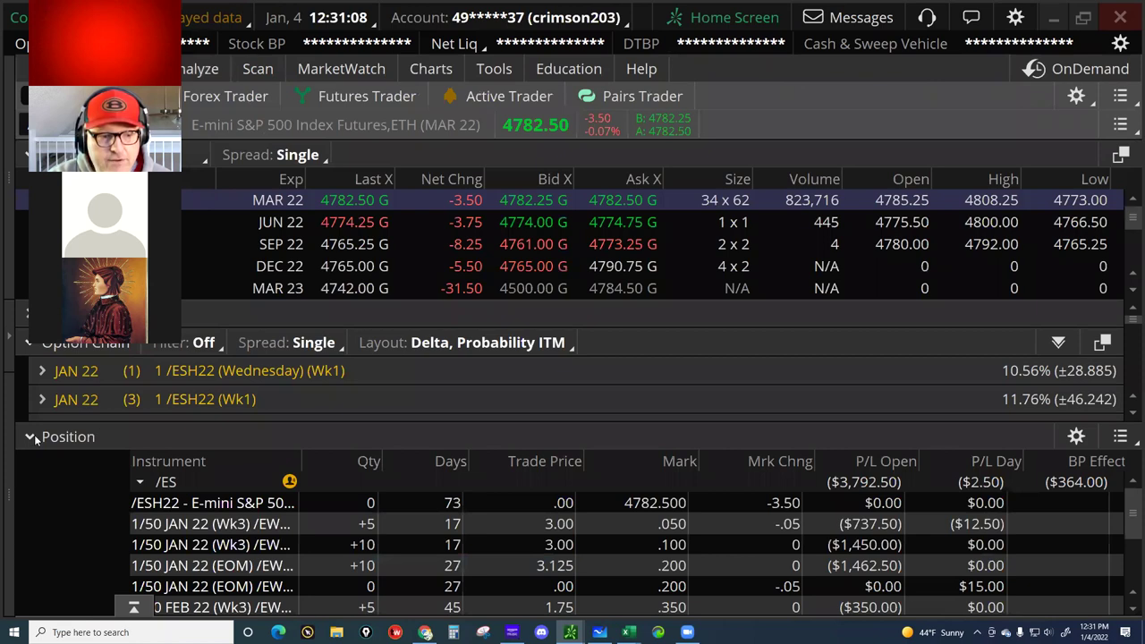
pyautogui.click(192, 359)
# Step: Expand the MAR 22 (73) /ESH22 (AM Settled) expiration in the option chain
pyautogui.scroll(-3, 192, 363)
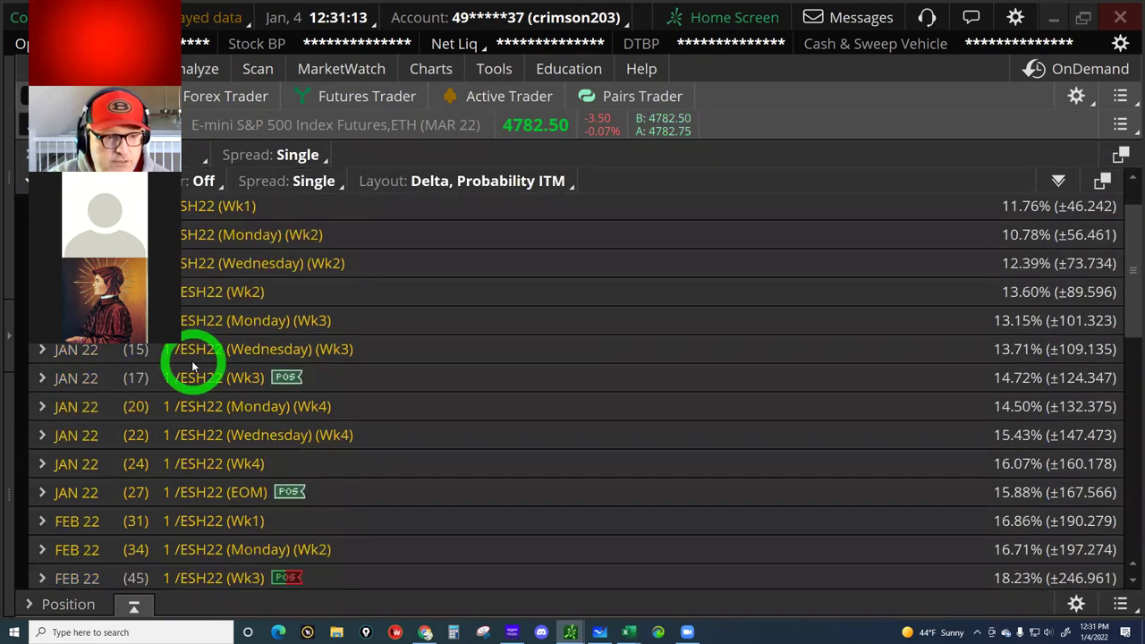
pyautogui.scroll(-1, 134, 350)
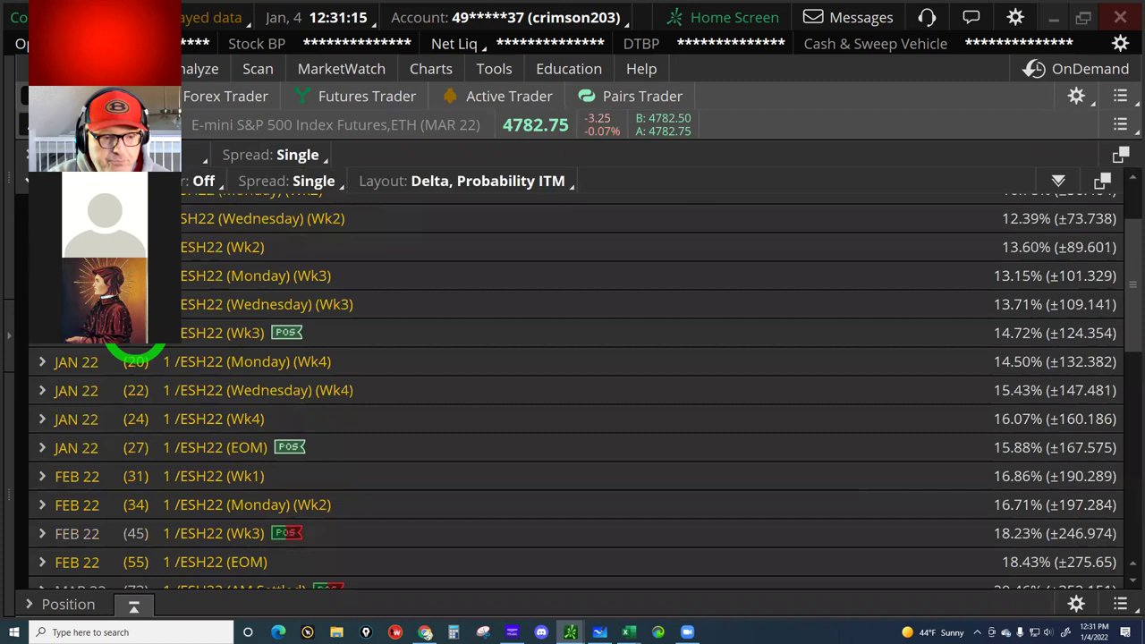
pyautogui.scroll(-2, 140, 345)
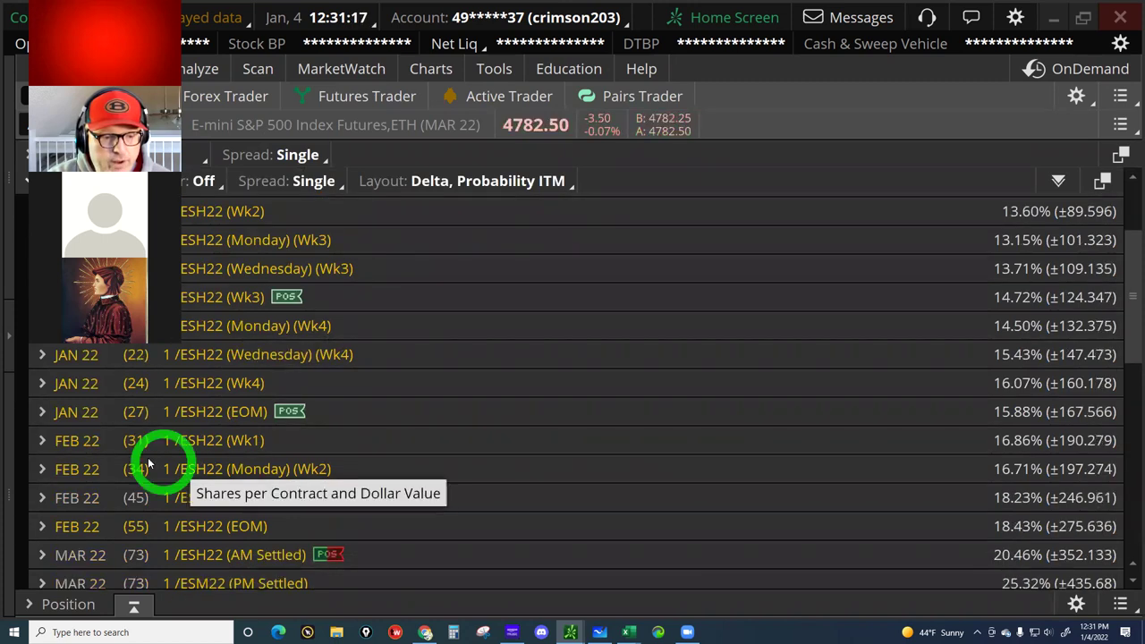
pyautogui.scroll(-2, 150, 463)
pyautogui.scroll(-2, 149, 463)
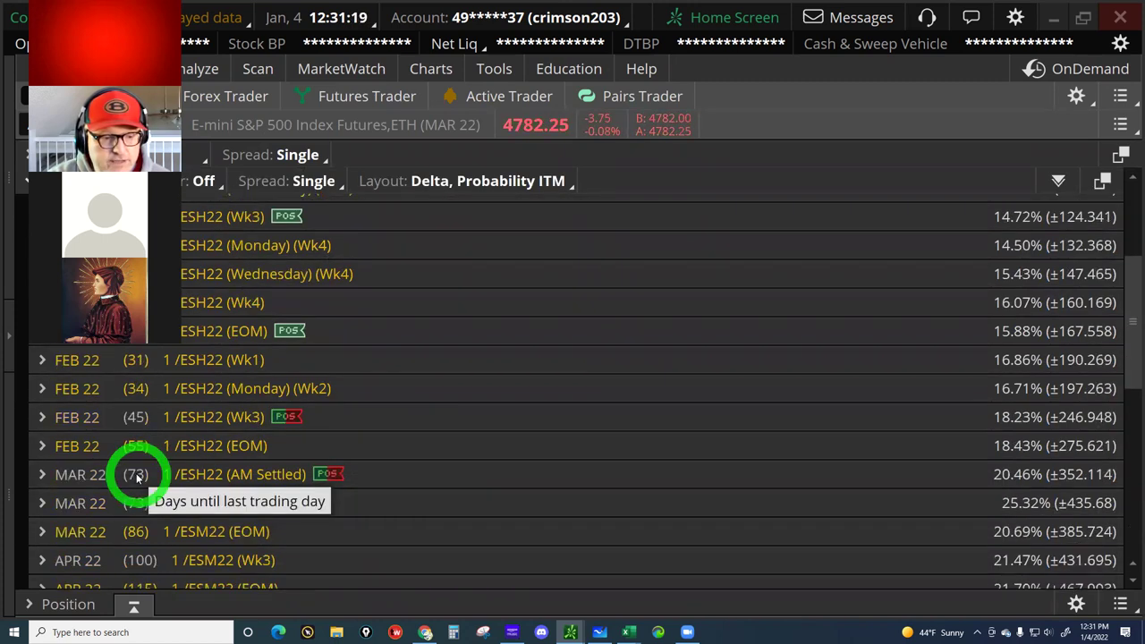
pyautogui.click(87, 481)
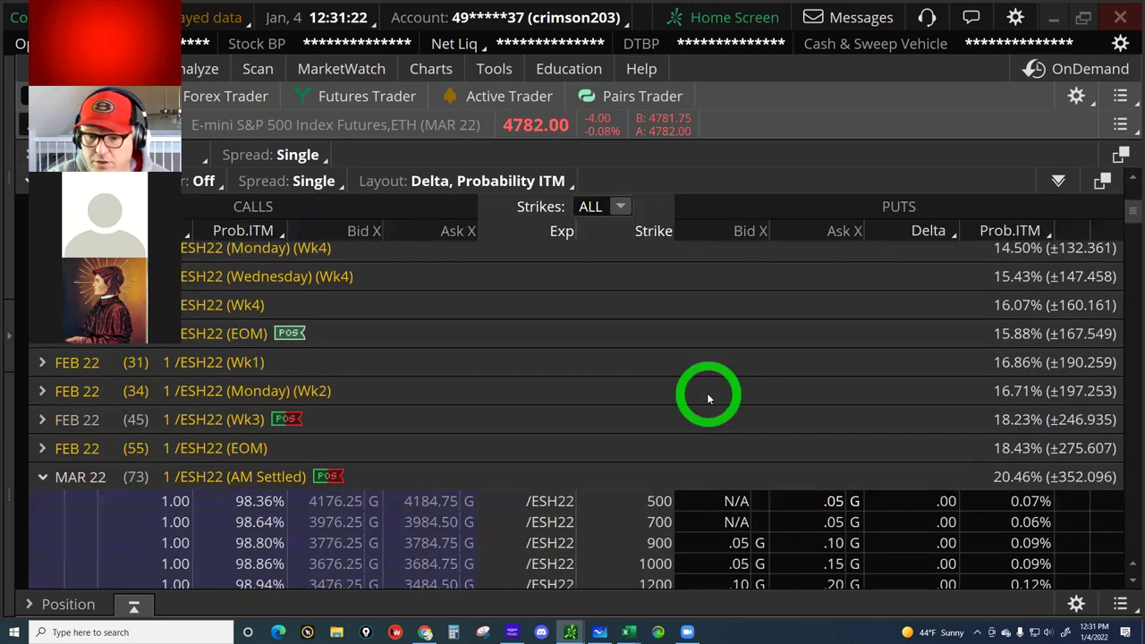
# Step: Examine the bid and ask prices of the far out-of-the-money MAR 22 puts between the 2250 and 2950 strikes
pyautogui.scroll(-10, 708, 399)
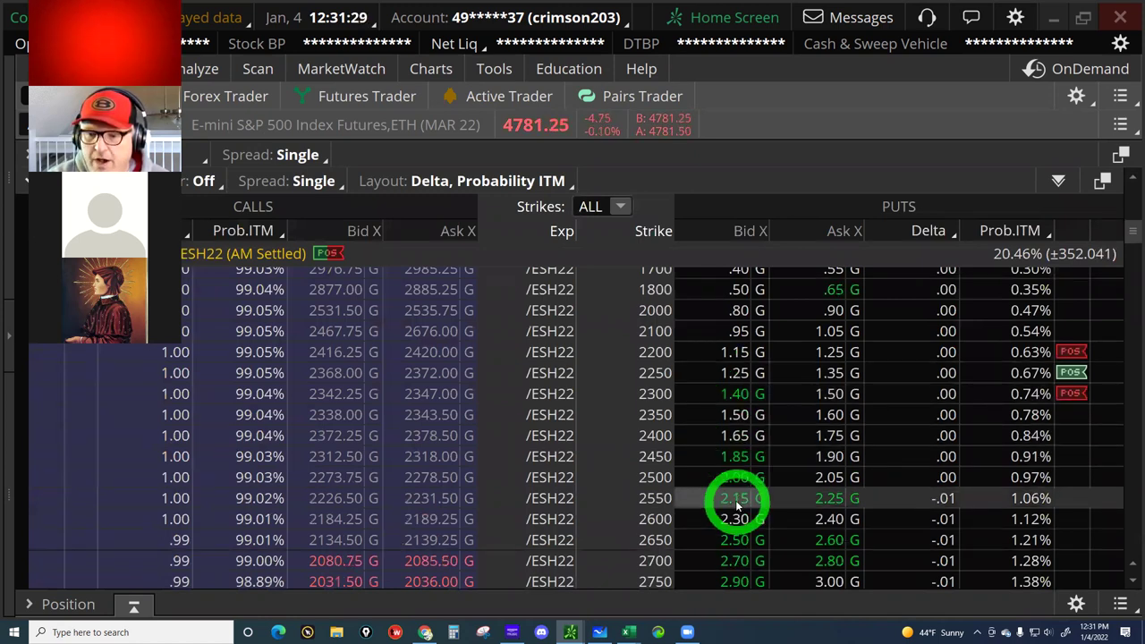
pyautogui.scroll(-4, 735, 505)
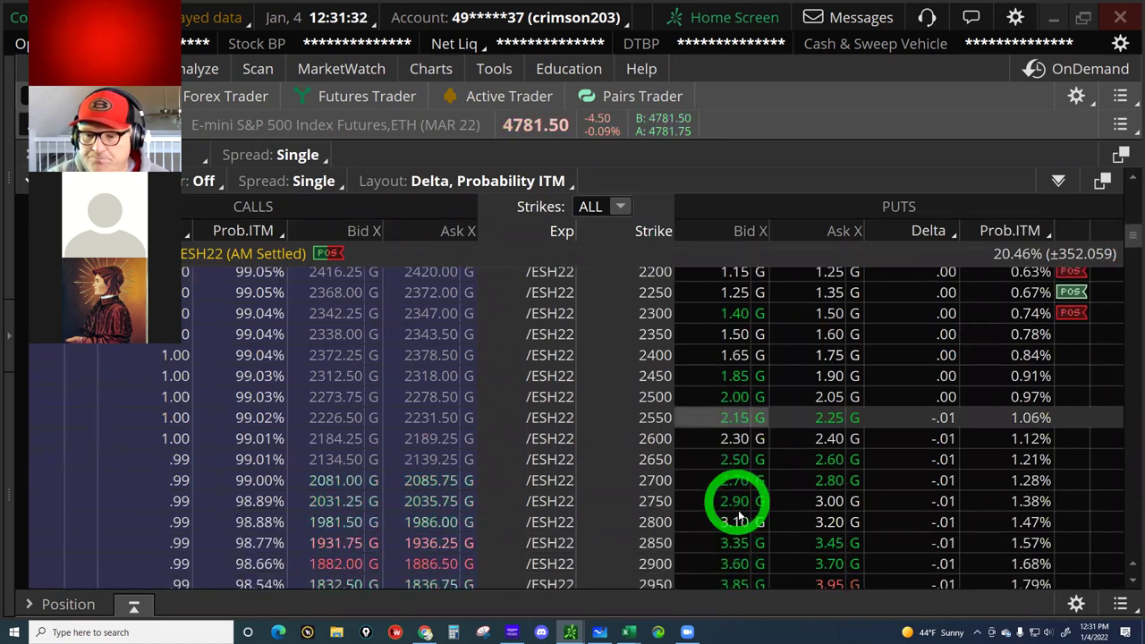
pyautogui.scroll(-1, 738, 507)
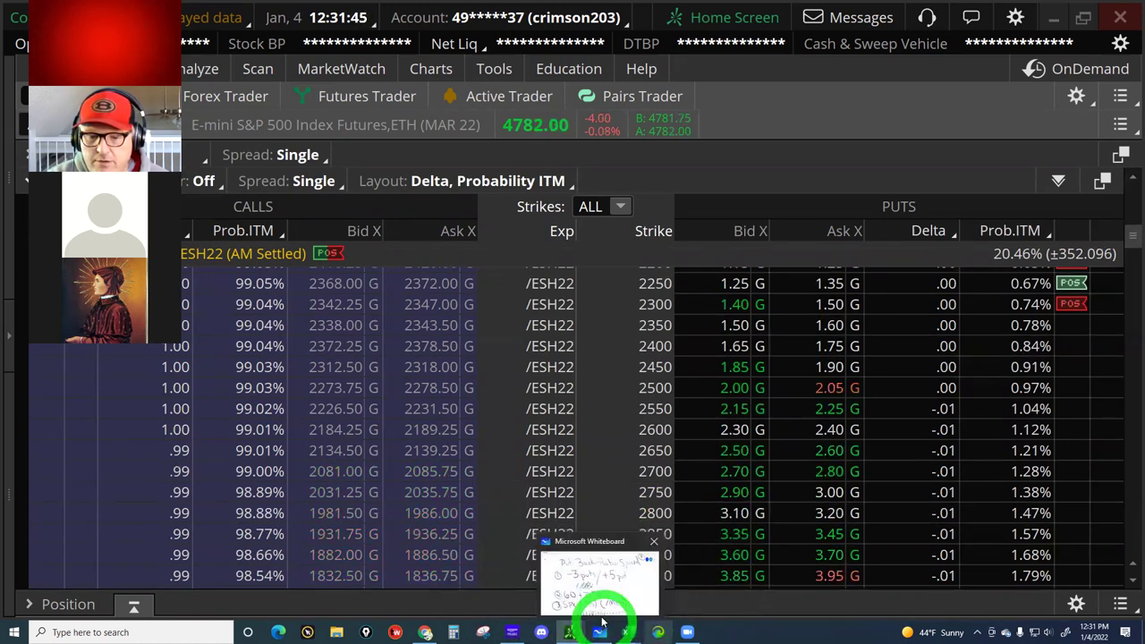
# Step: Switch back to Microsoft Whiteboard and handwrite circled item 4, "Sell 3 @ 3.00", beneath "+5 put"
pyautogui.click(599, 626)
pyautogui.click(483, 365)
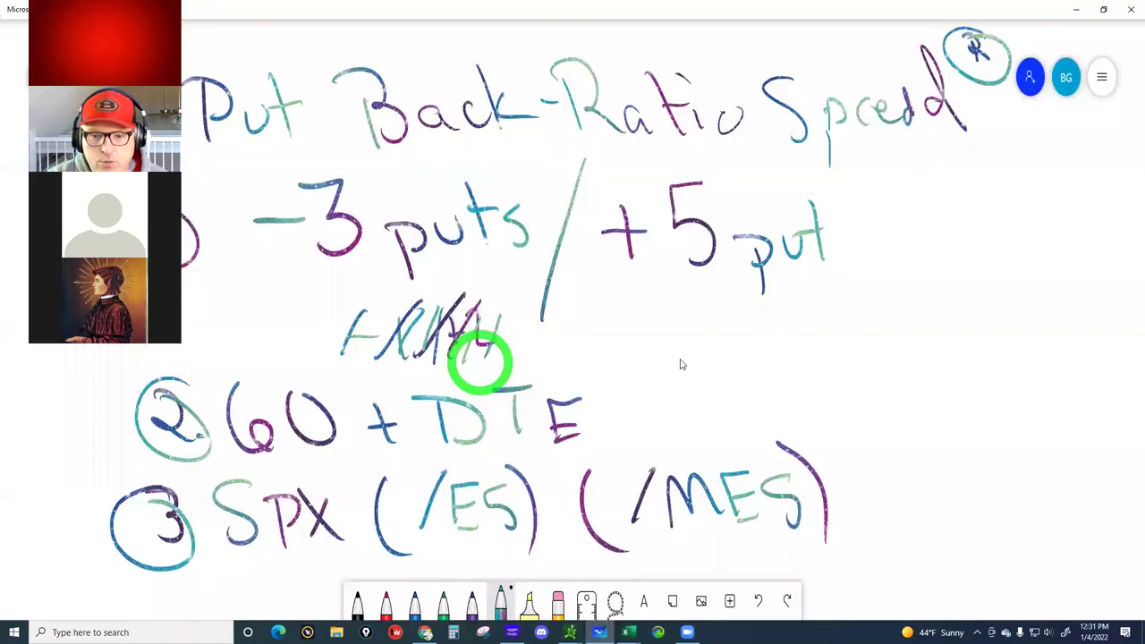
pyautogui.click(762, 346)
pyautogui.click(697, 317)
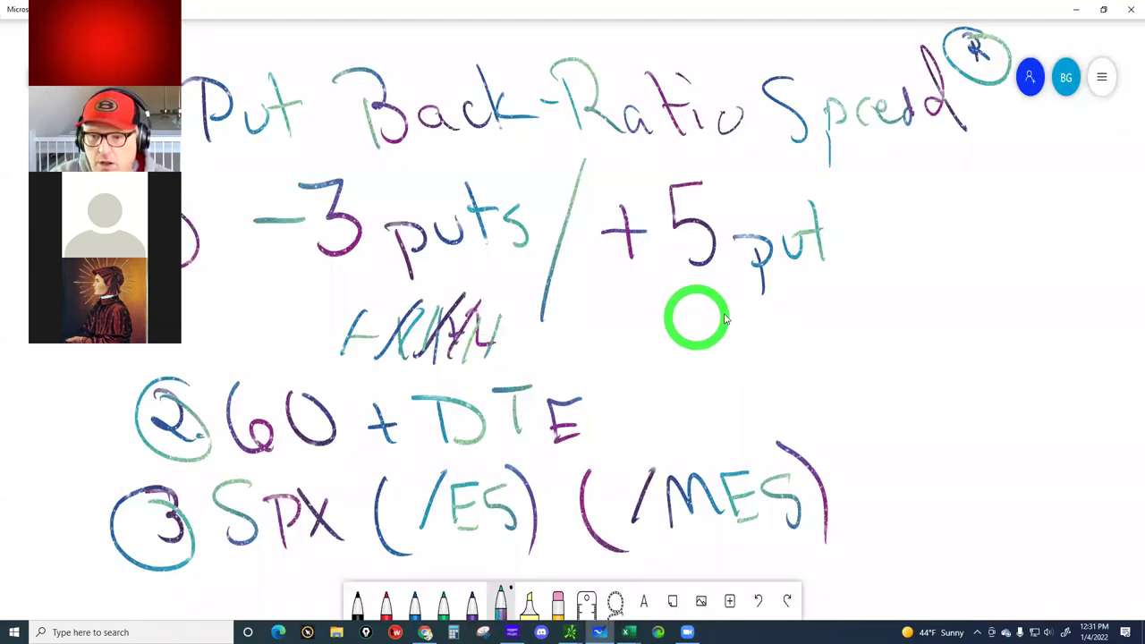
pyautogui.moveTo(810, 299)
pyautogui.mouseDown()
pyautogui.moveTo(774, 336)
pyautogui.moveTo(864, 299)
pyautogui.mouseUp()
pyautogui.moveTo(923, 234); pyautogui.dragTo(939, 266)
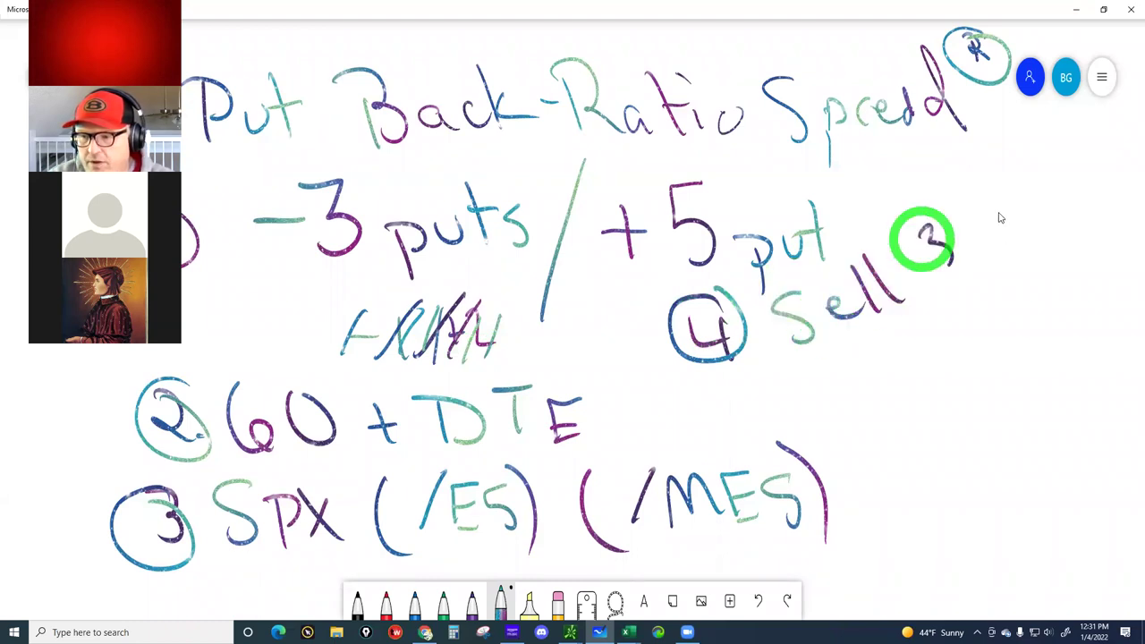
pyautogui.click(1000, 219)
pyautogui.moveTo(1042, 197); pyautogui.dragTo(1048, 228)
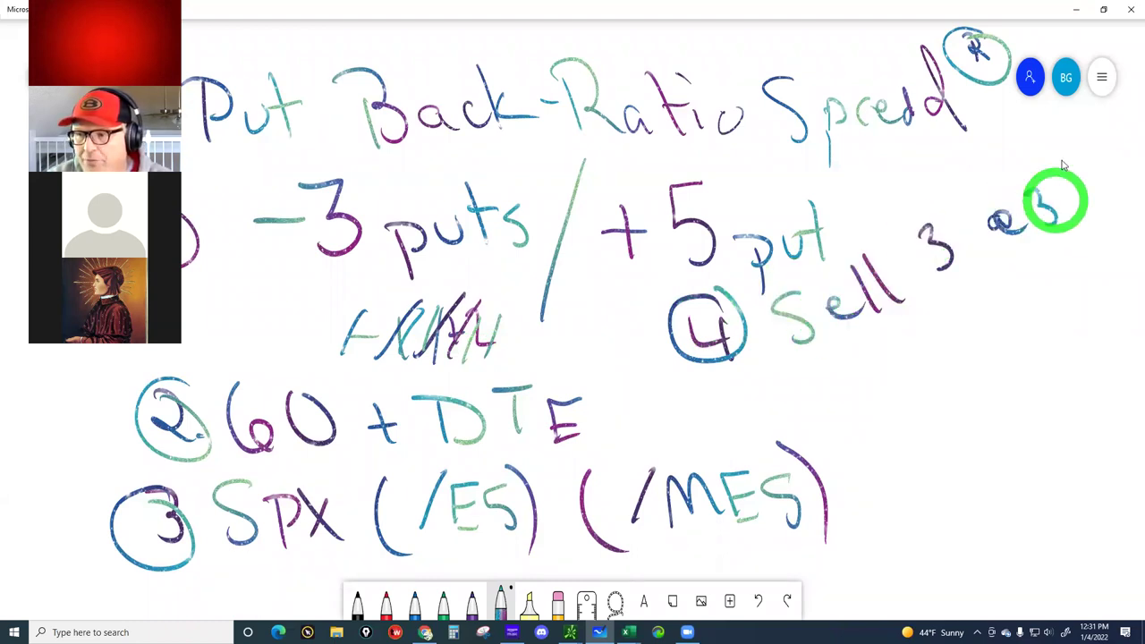
pyautogui.click(1080, 145)
# Step: Return to the thinkorswim option chain and compare the MAR 22 put bids from the 2500 strike up to about 2800
pyautogui.click(674, 631)
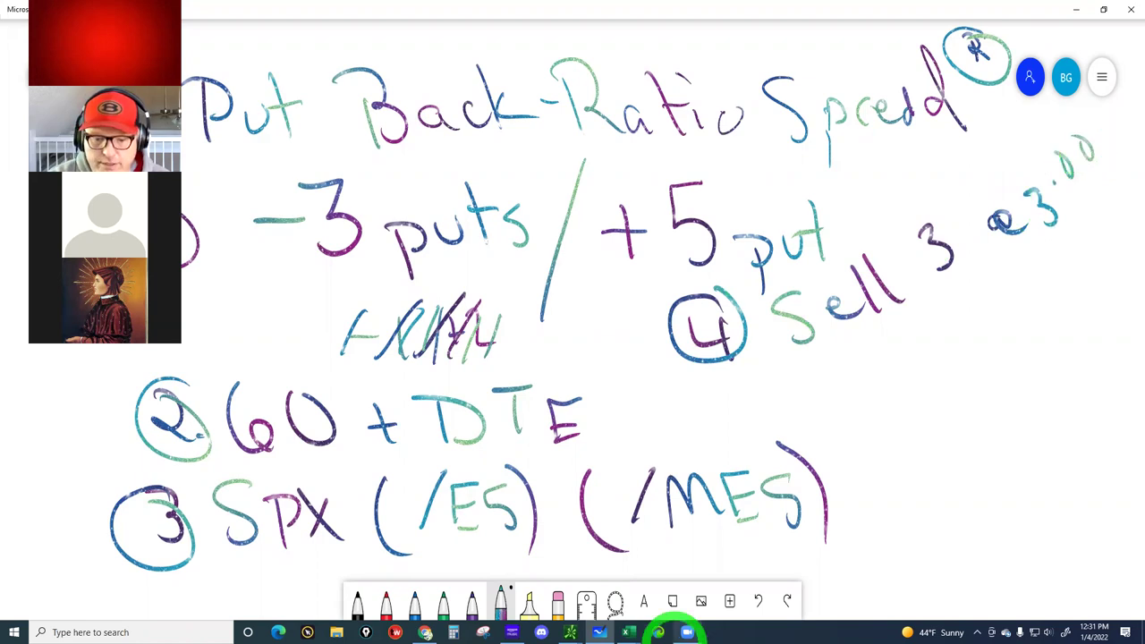
pyautogui.click(541, 619)
pyautogui.click(568, 627)
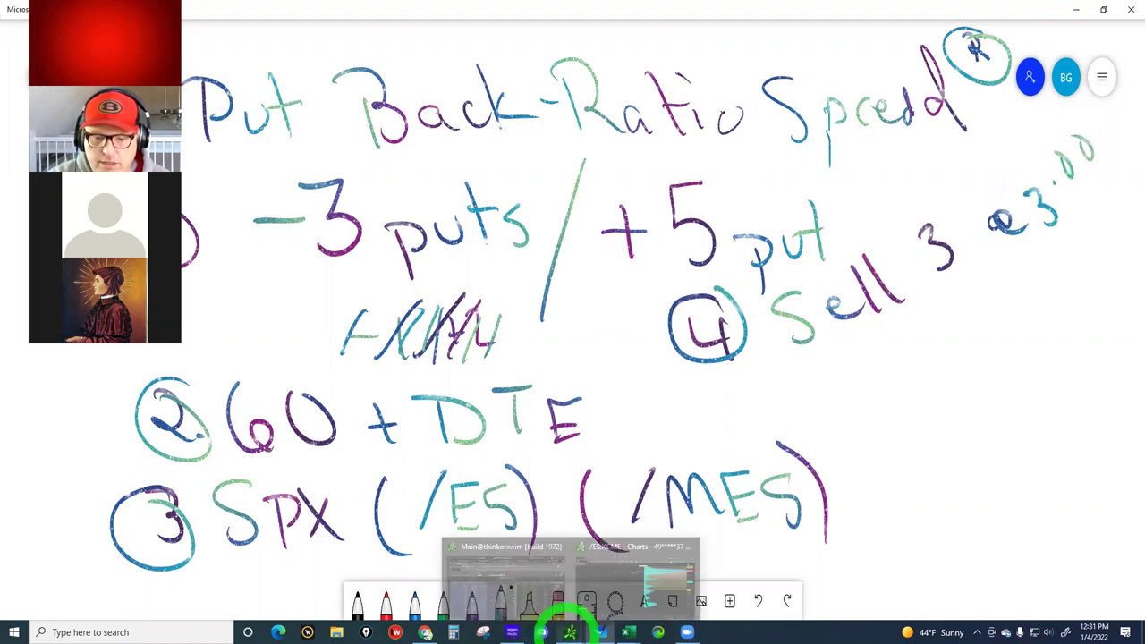
pyautogui.click(522, 564)
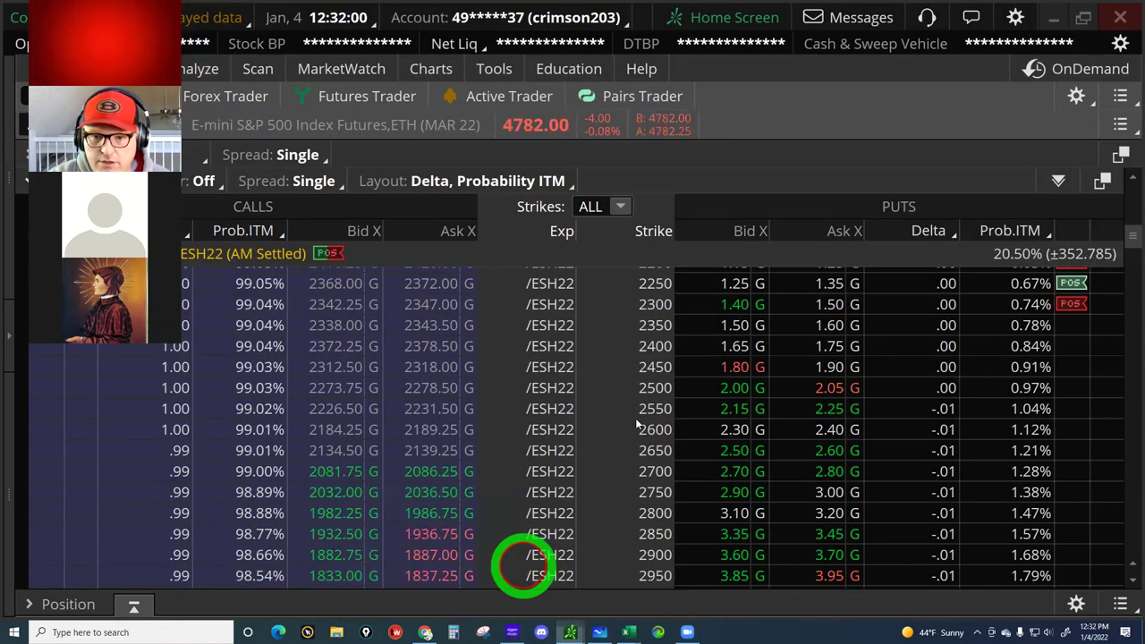
pyautogui.click(742, 386)
pyautogui.click(738, 409)
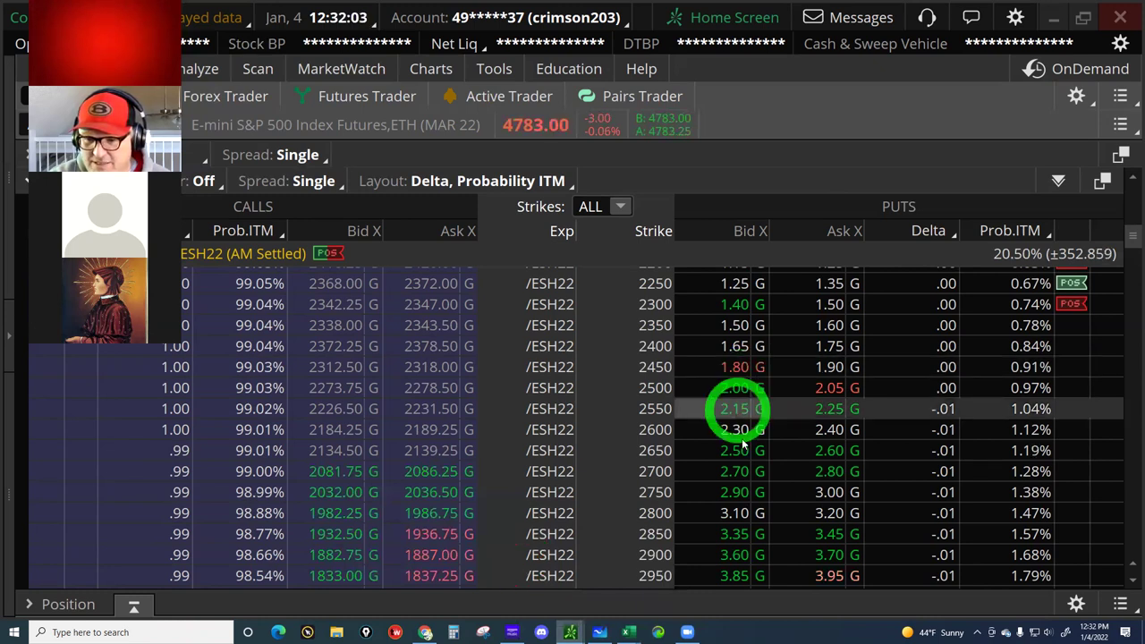
pyautogui.click(739, 480)
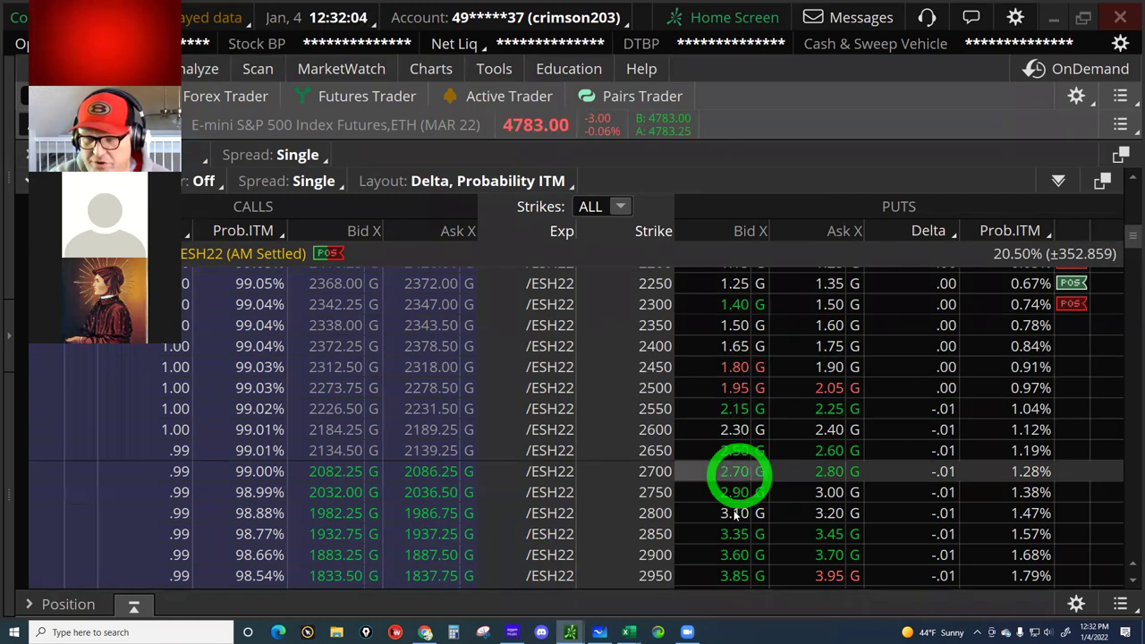
# Step: Create a single limit order to sell 3 /ESH22 2800 puts at 3.10 and return to the option chain
pyautogui.click(735, 515)
pyautogui.click(229, 306)
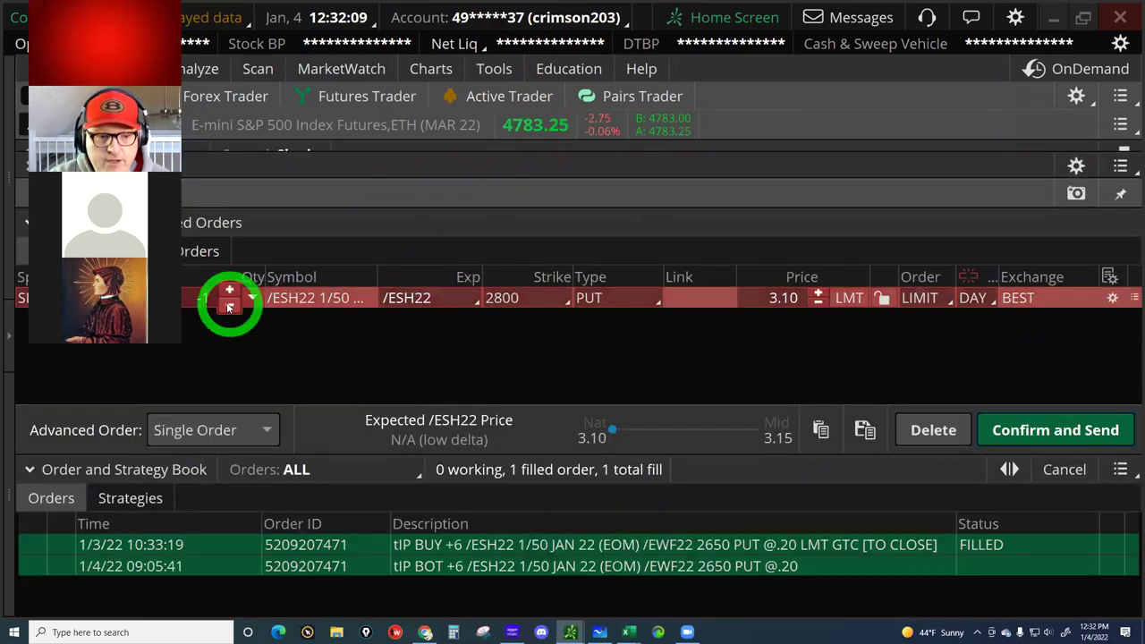
pyautogui.click(229, 306)
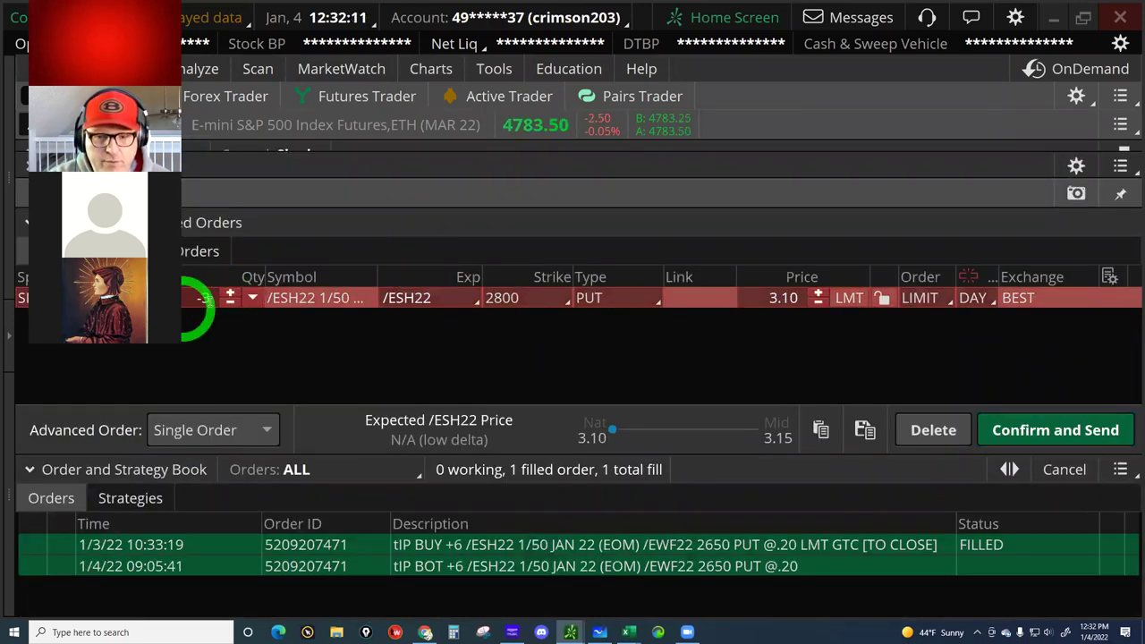
pyautogui.click(785, 304)
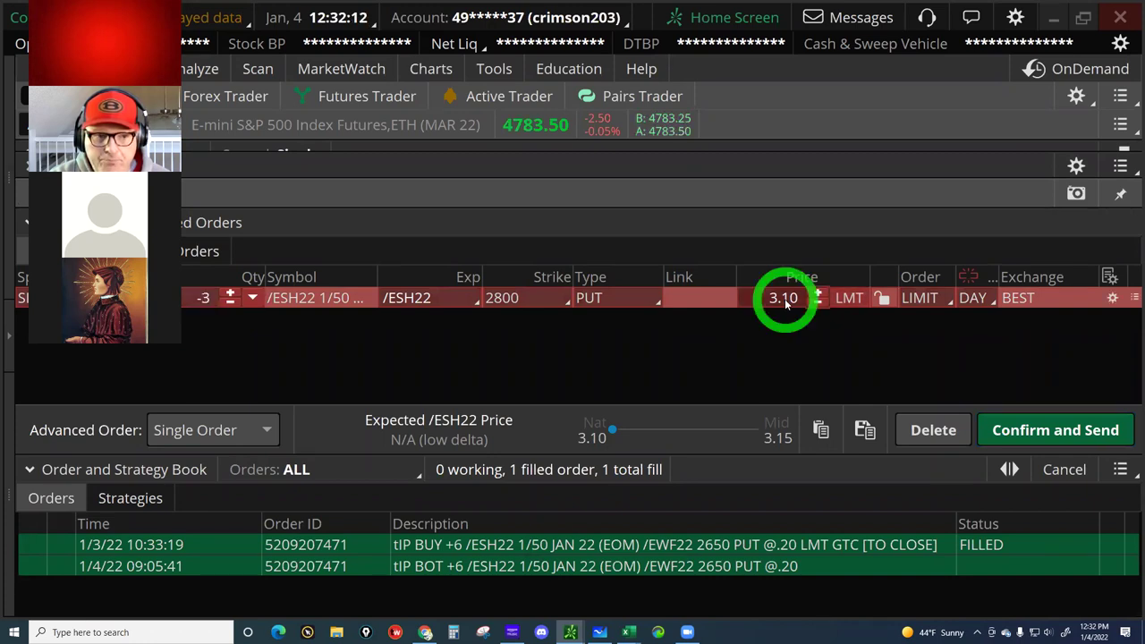
pyautogui.click(211, 251)
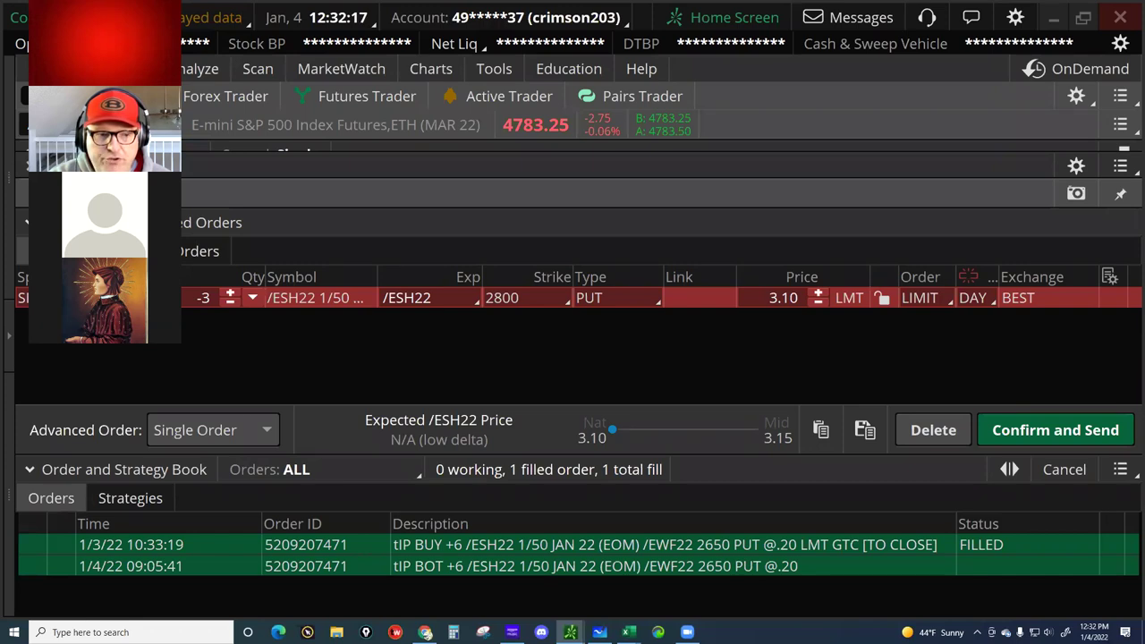
pyautogui.click(1064, 469)
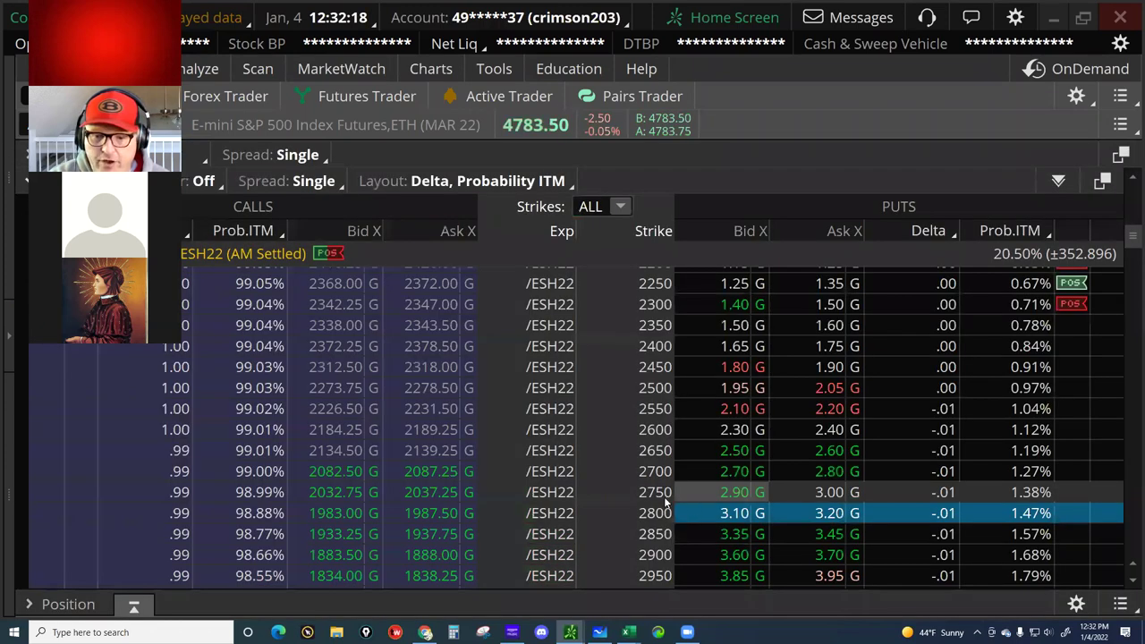
# Step: Add a second leg to the order that buys 5 /ESH22 2750 puts
pyautogui.click(657, 491)
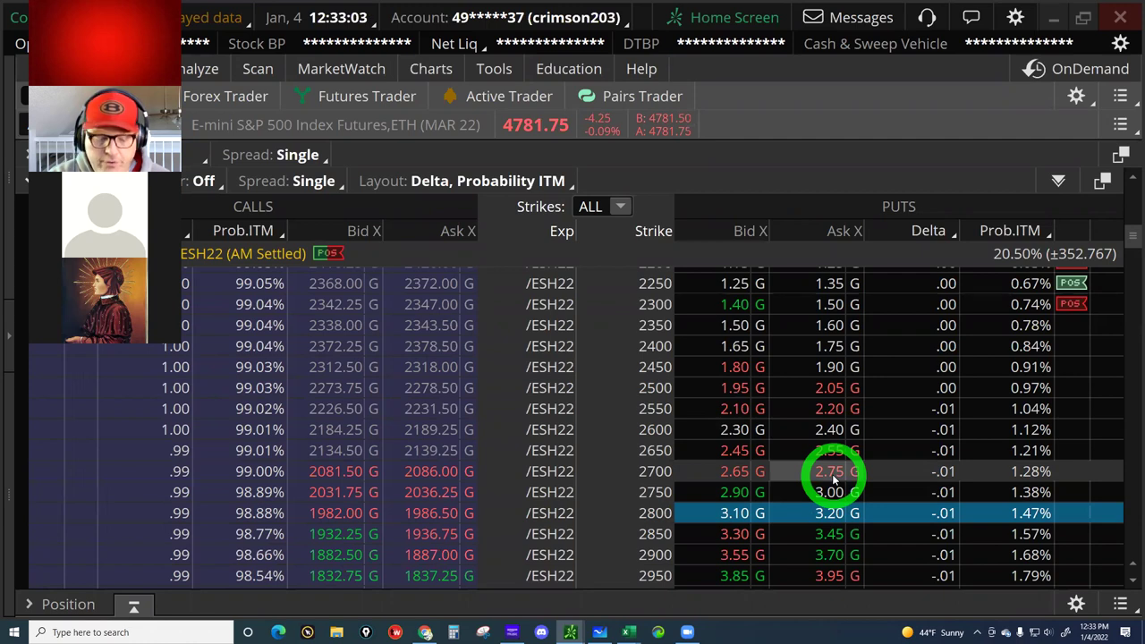
pyautogui.press('alt')
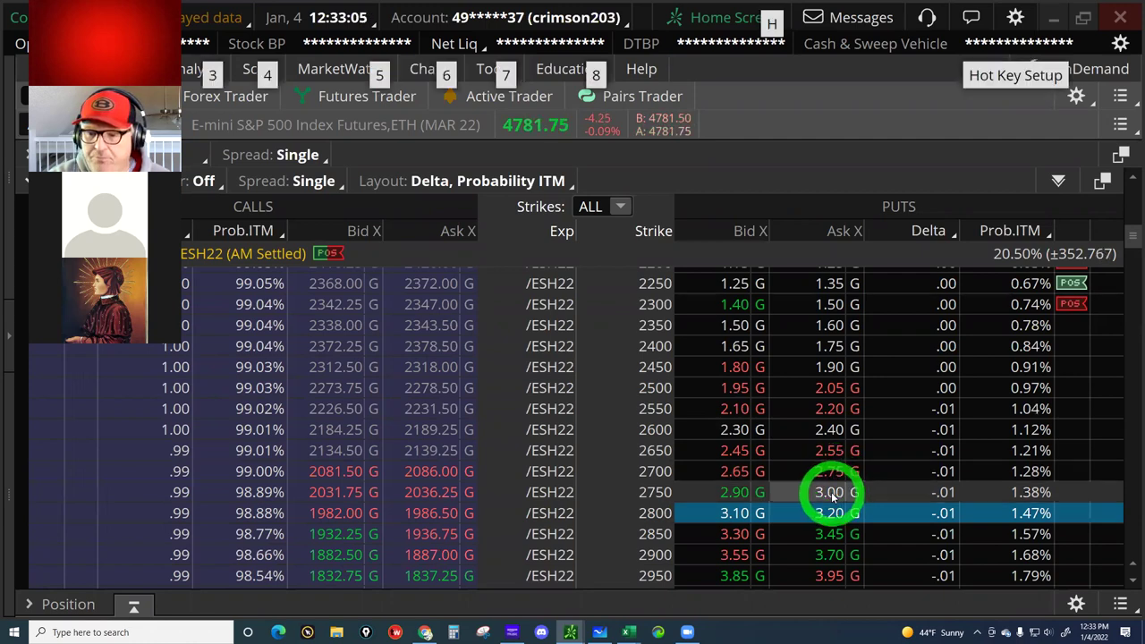
pyautogui.click(832, 495)
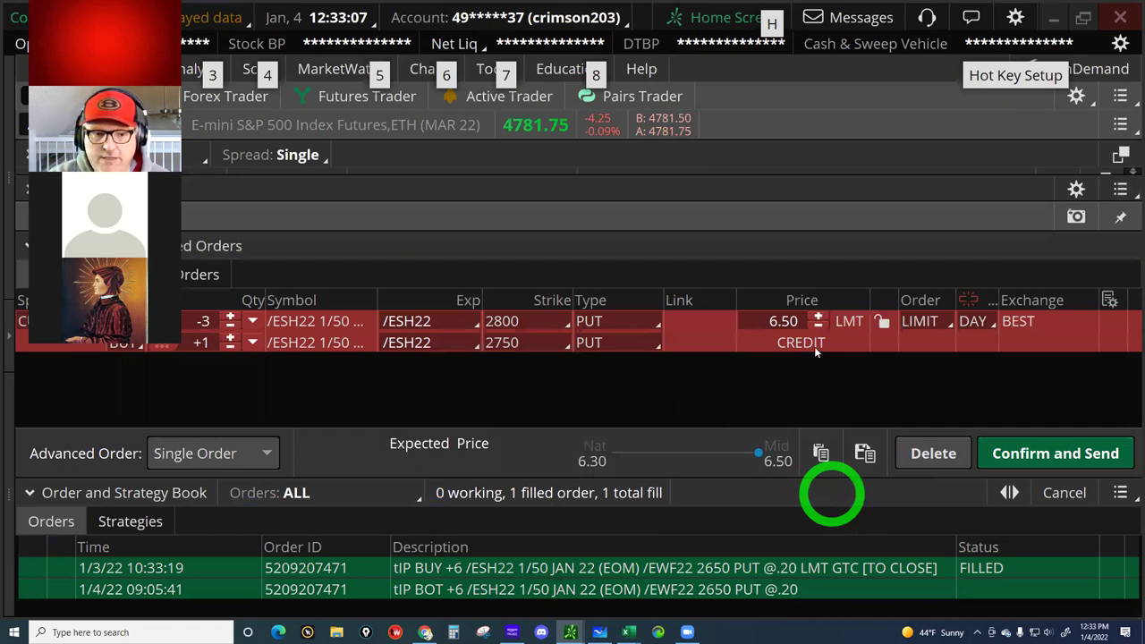
pyautogui.click(231, 314)
pyautogui.click(231, 315)
pyautogui.click(231, 315)
pyautogui.click(231, 313)
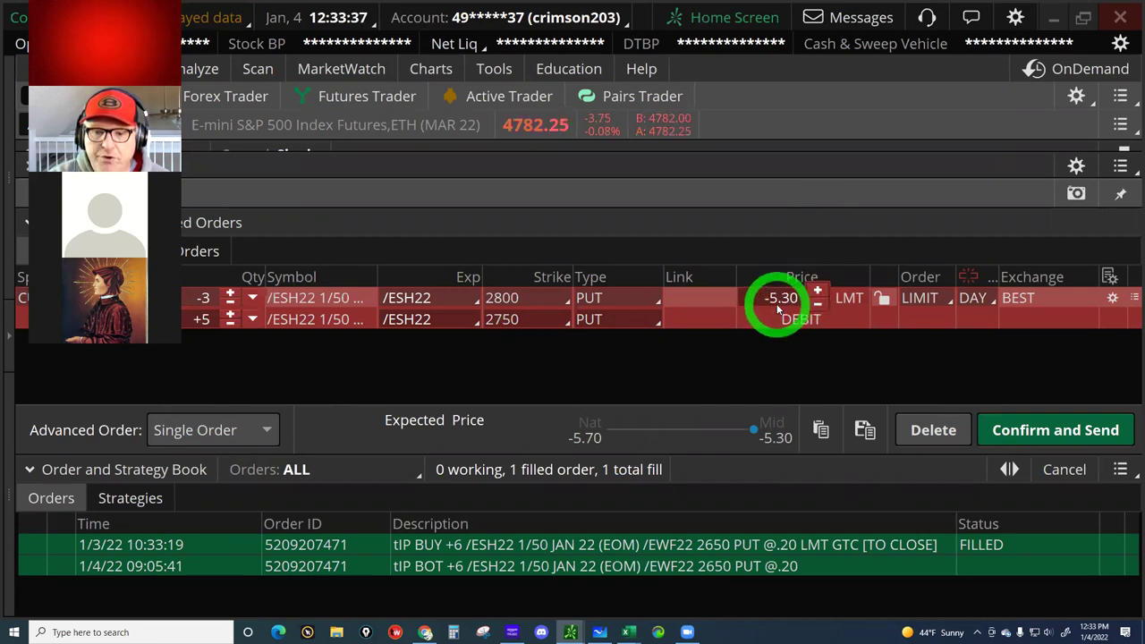
# Step: Review the 2800/2750 put ratio order's break-even, max loss and buying power effect in the order confirmation, and delete the order
pyautogui.click(1056, 430)
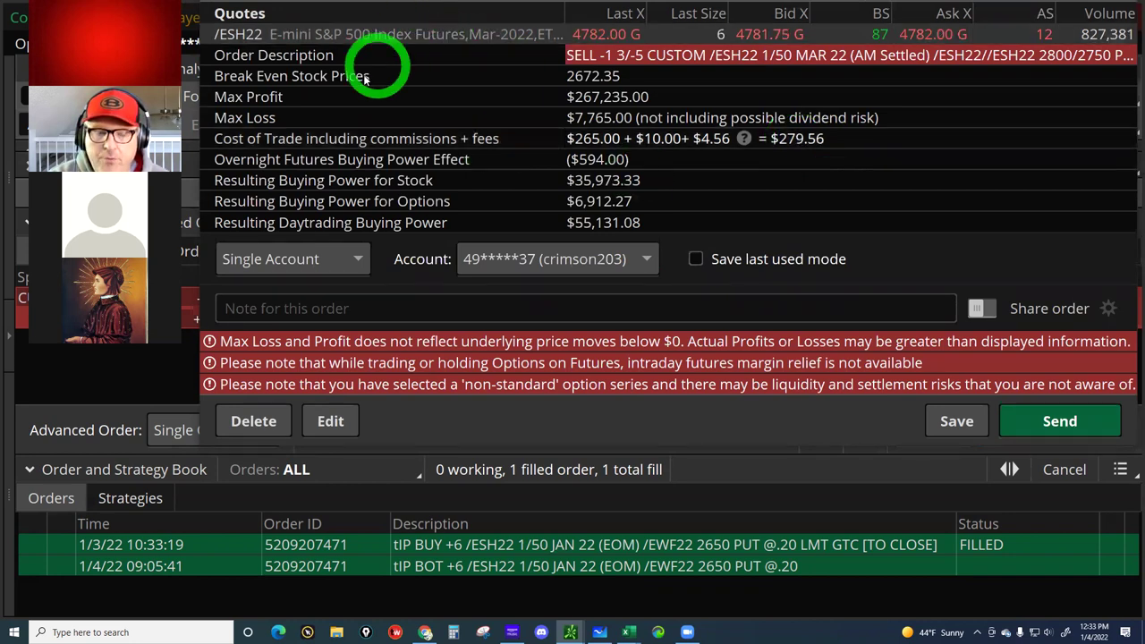
pyautogui.click(497, 13)
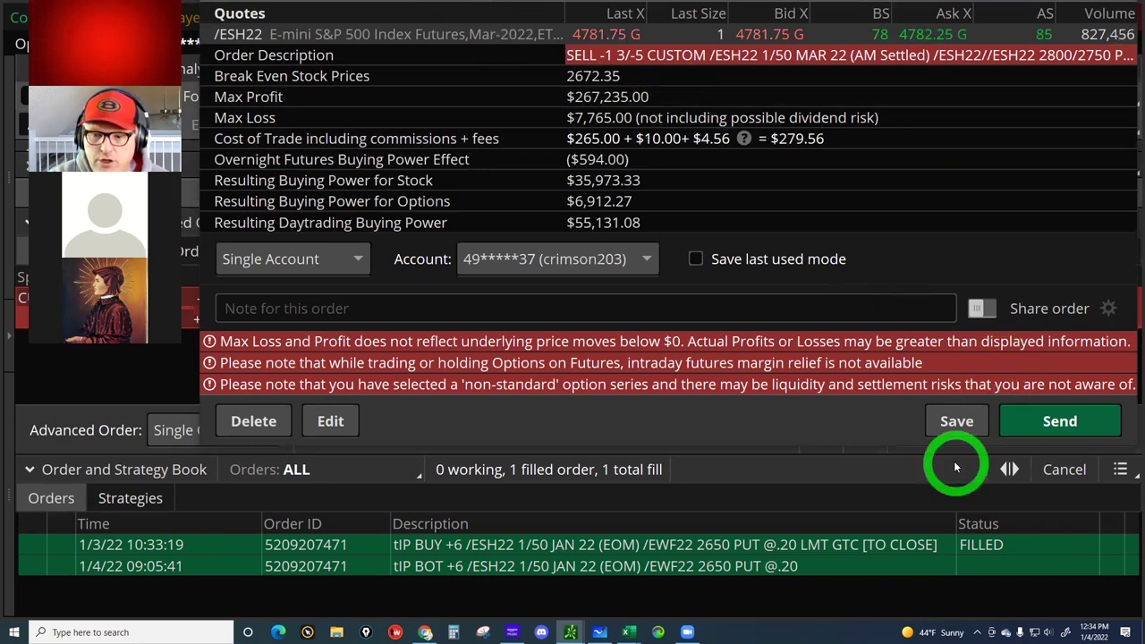
pyautogui.click(330, 437)
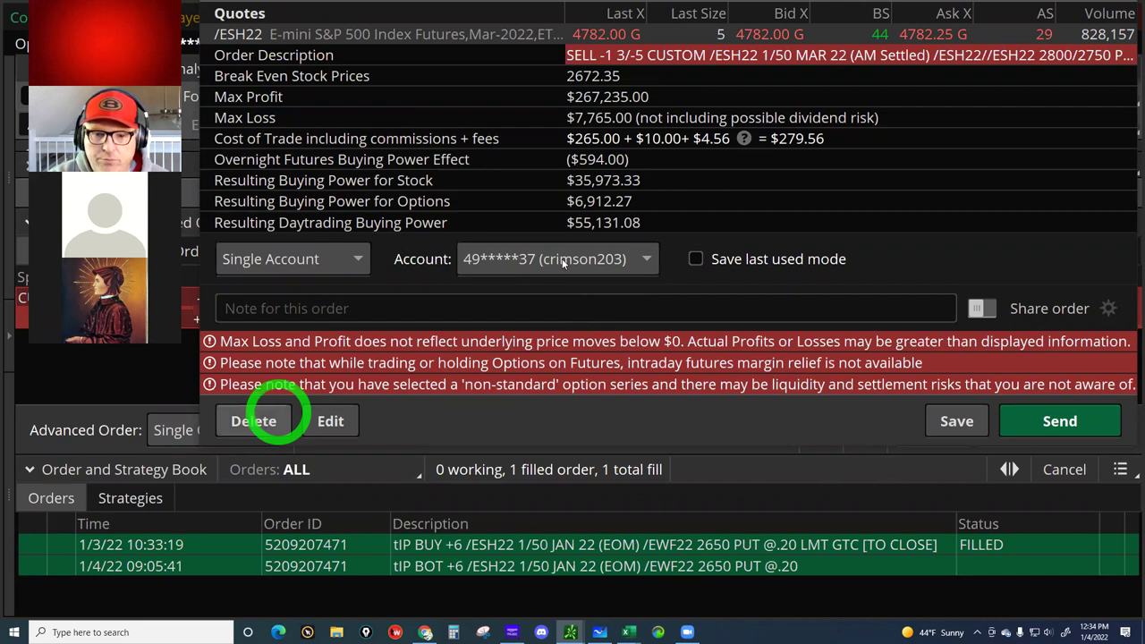
pyautogui.click(266, 421)
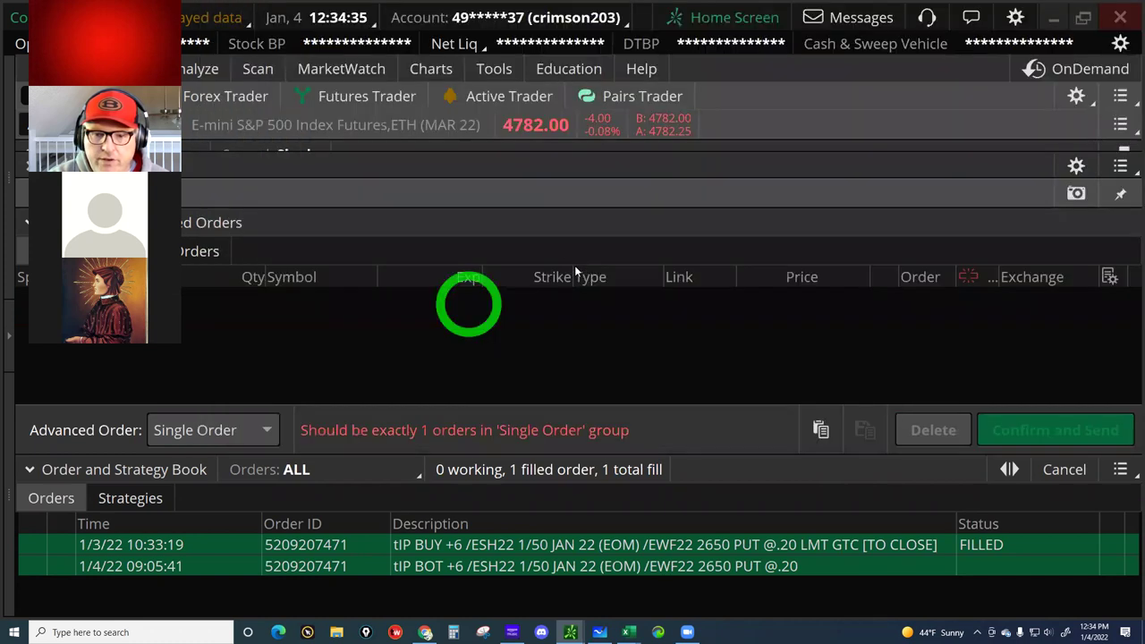
# Step: Create a new limit order to sell 3 /ESH22 2800 puts at 3.05
pyautogui.click(782, 433)
pyautogui.click(735, 496)
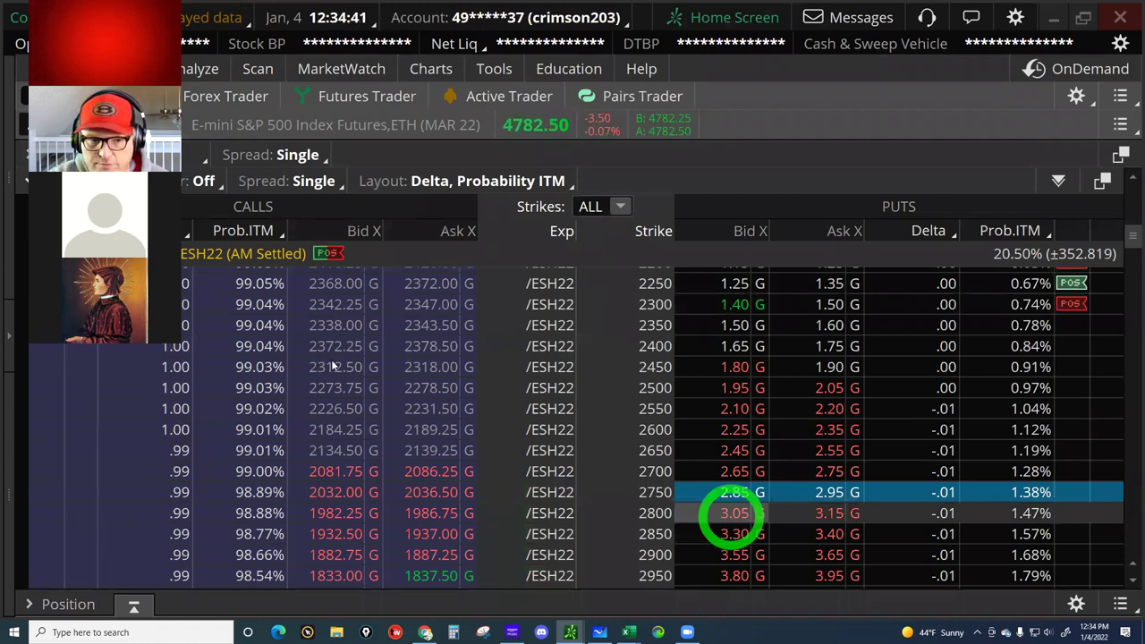
pyautogui.click(733, 512)
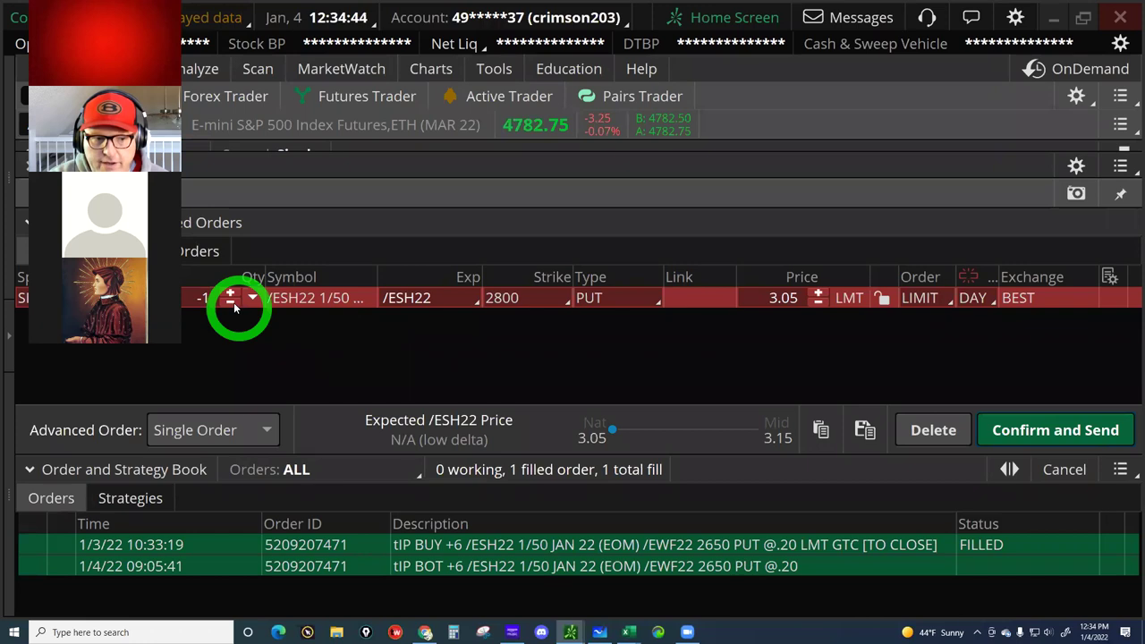
pyautogui.doubleClick(231, 303)
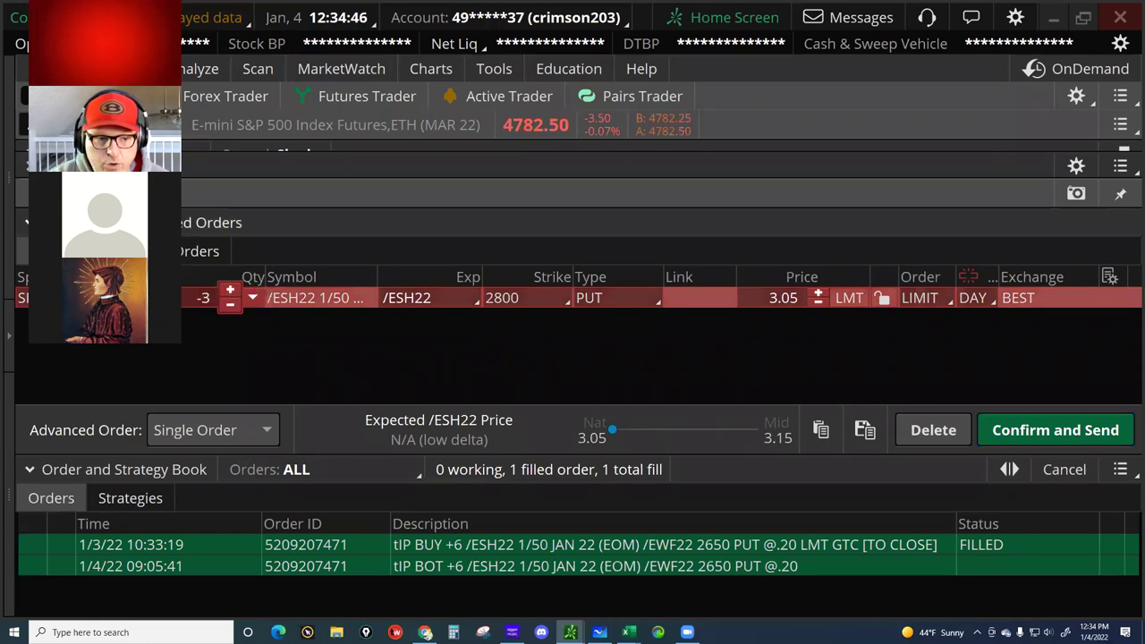
# Step: Add a buy leg of 5 /ESH22 2750 puts to the 2800 put order
pyautogui.click(779, 506)
pyautogui.click(828, 501)
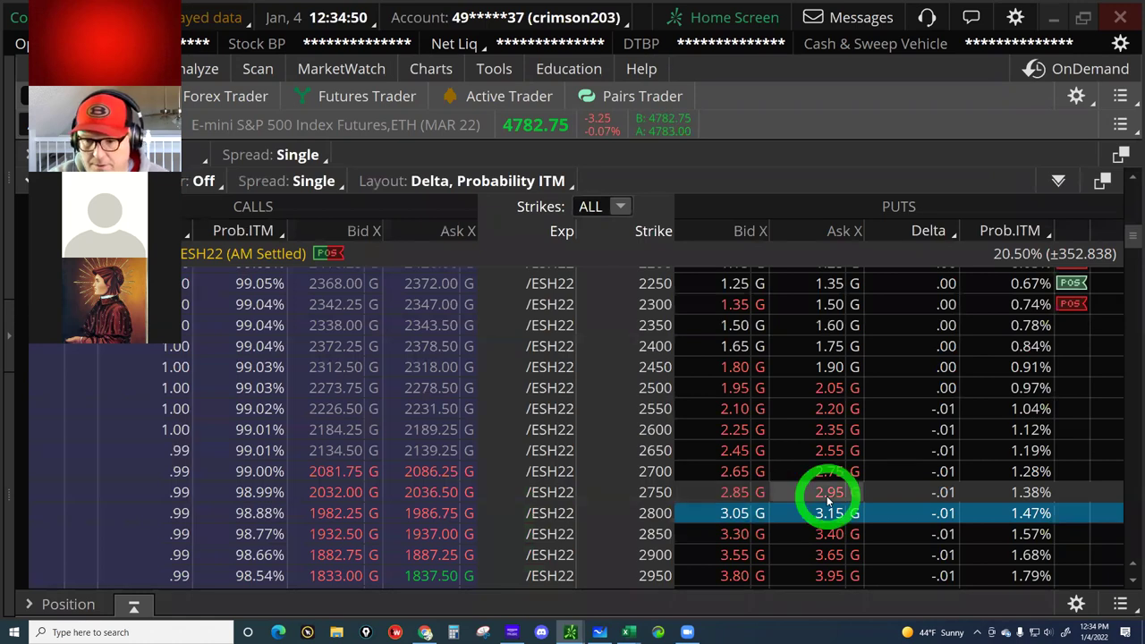
pyautogui.click(228, 314)
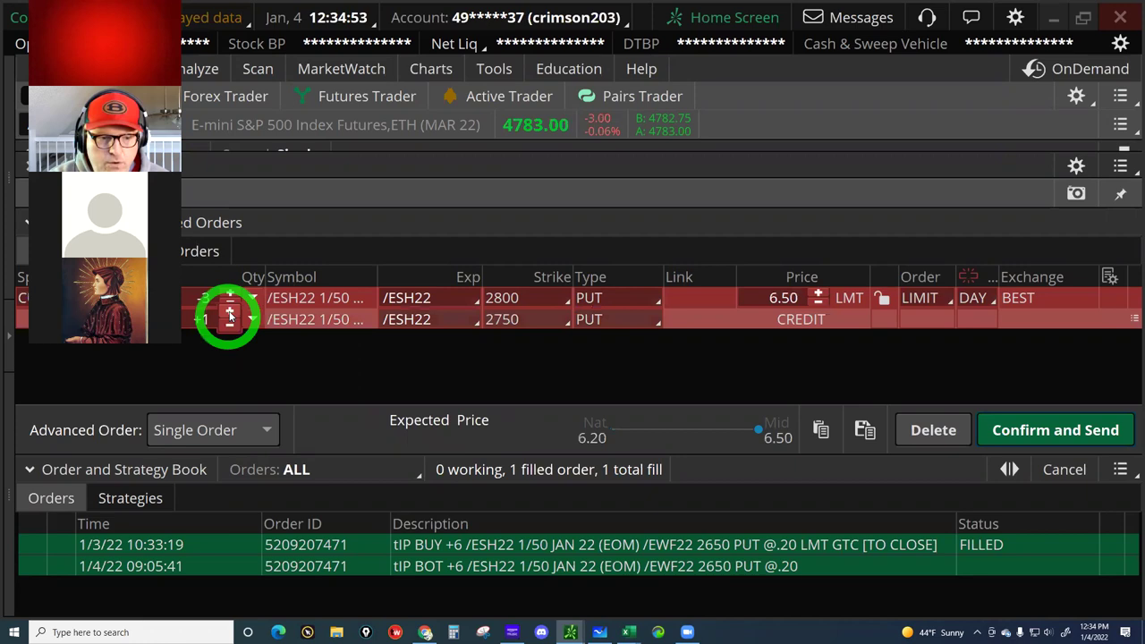
pyautogui.click(230, 313)
pyautogui.click(230, 313)
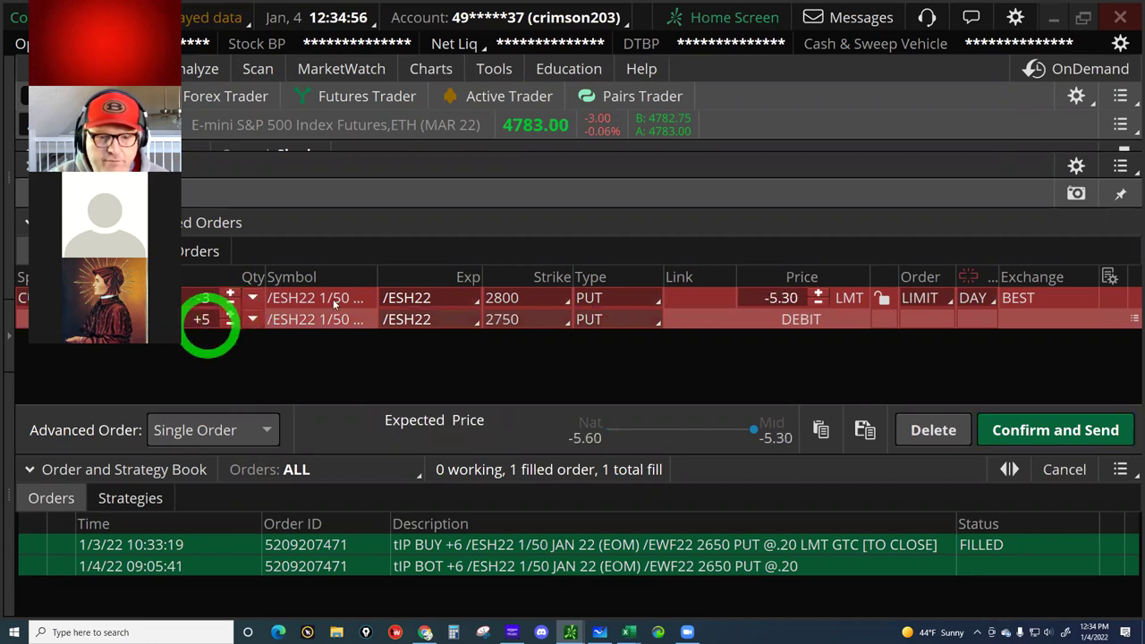
# Step: Send the -3/+5 2800/2750 put order to the risk profile with Analyze trade
pyautogui.click(621, 301)
pyautogui.rightClick(621, 300)
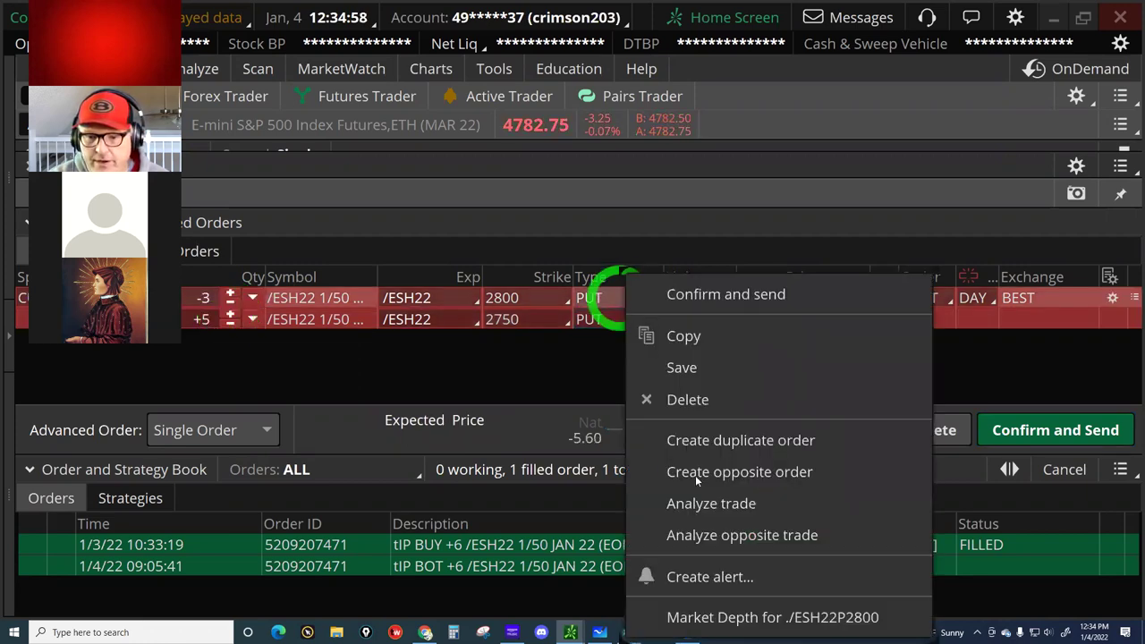
pyautogui.click(695, 473)
pyautogui.click(698, 504)
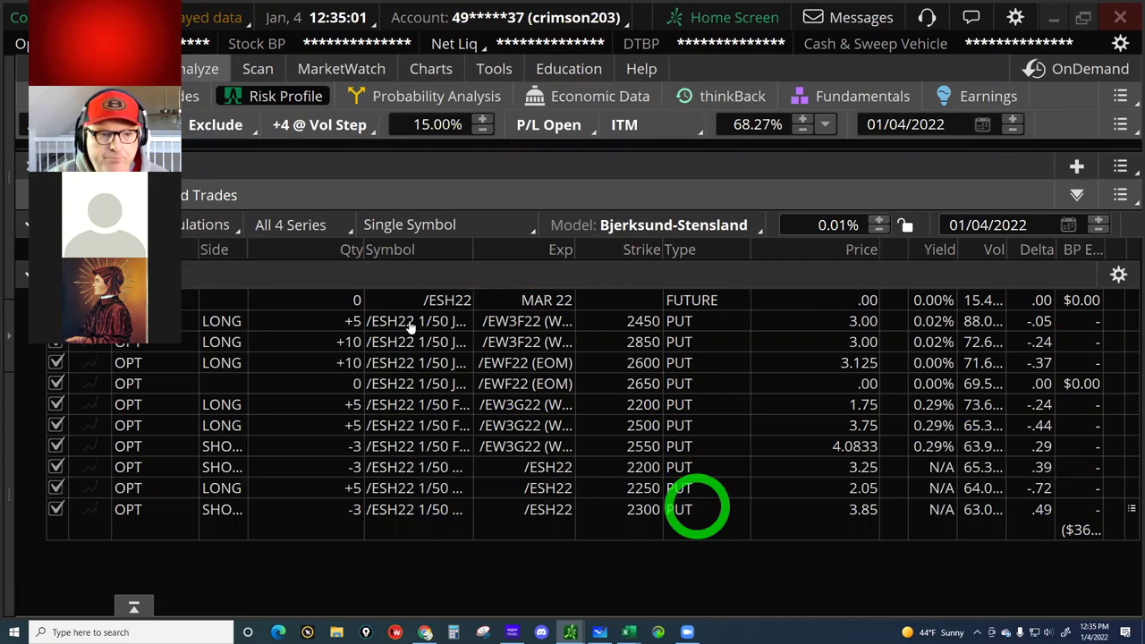
# Step: Hide the existing positions in the risk profile and show only the simulated put ratio trade
pyautogui.click(211, 79)
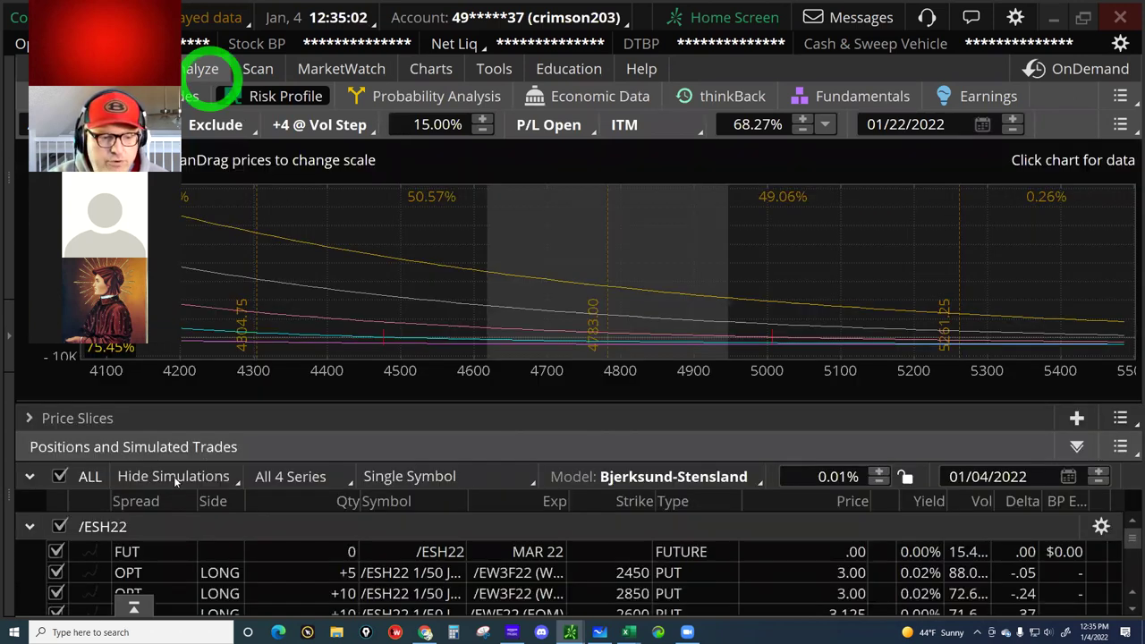
pyautogui.click(161, 547)
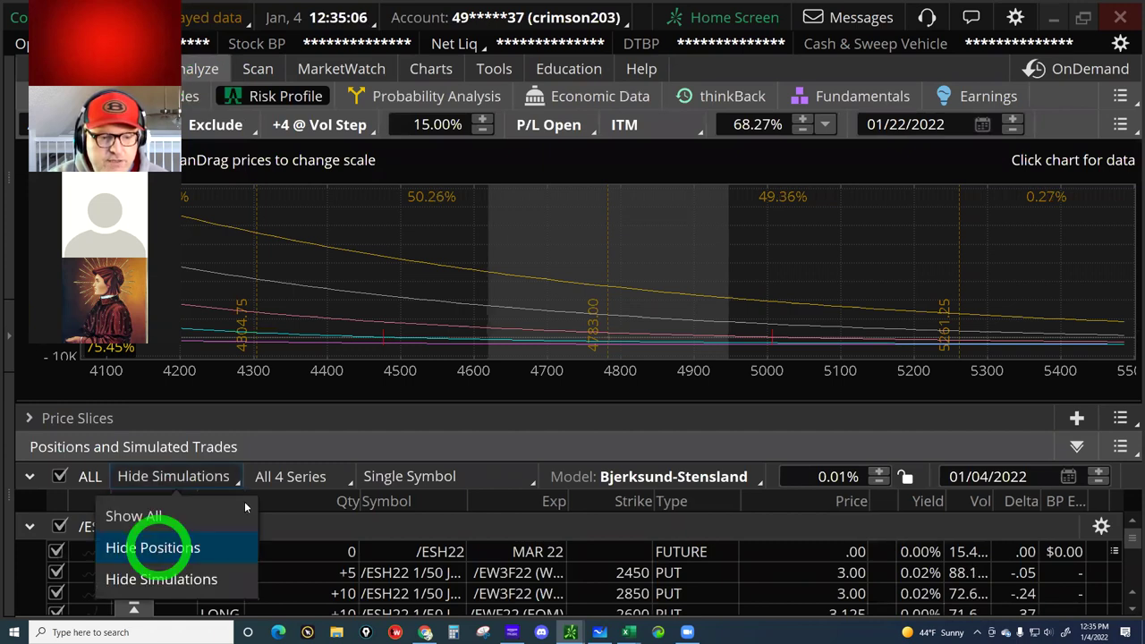
pyautogui.click(360, 440)
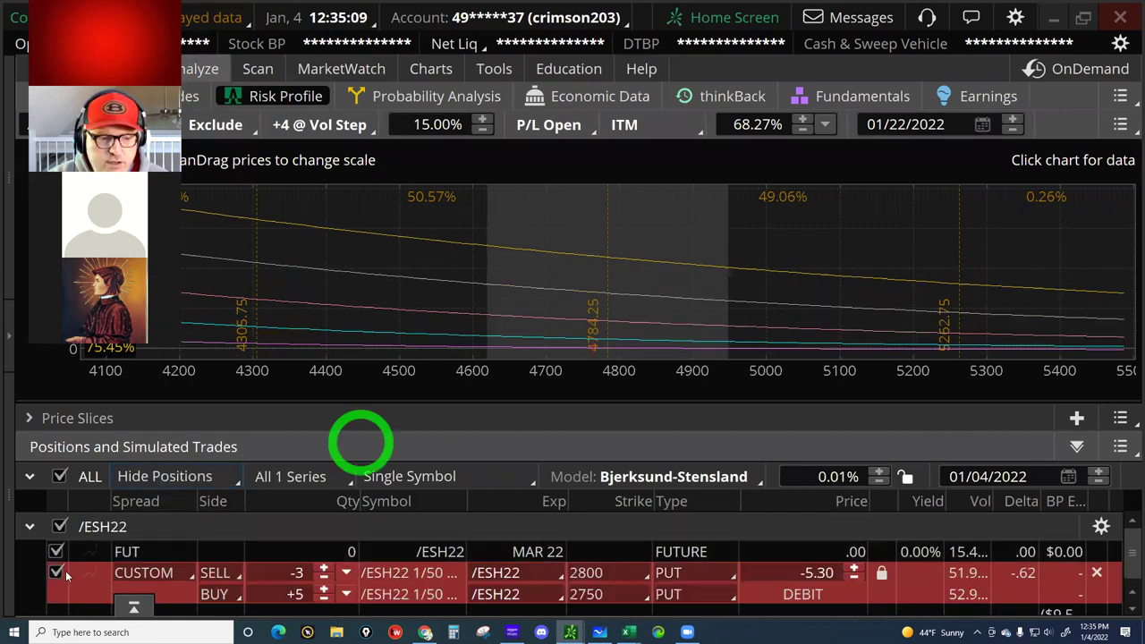
# Step: Rescale and shift the risk profile's price axis to show a wider range of /ESH22 prices
pyautogui.click(67, 574)
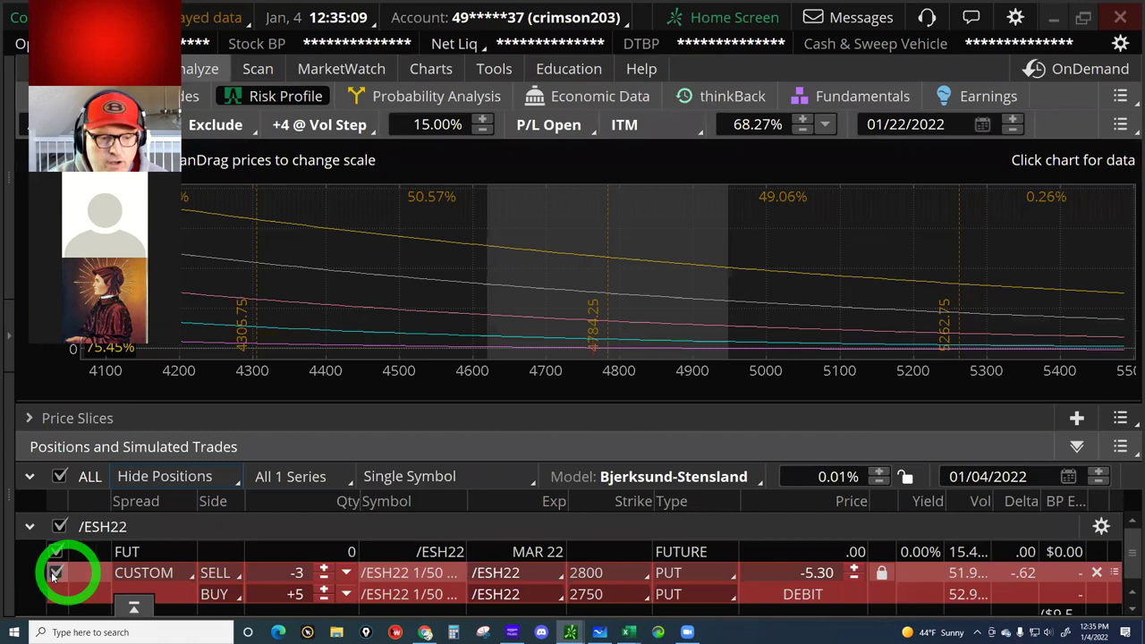
pyautogui.click(332, 481)
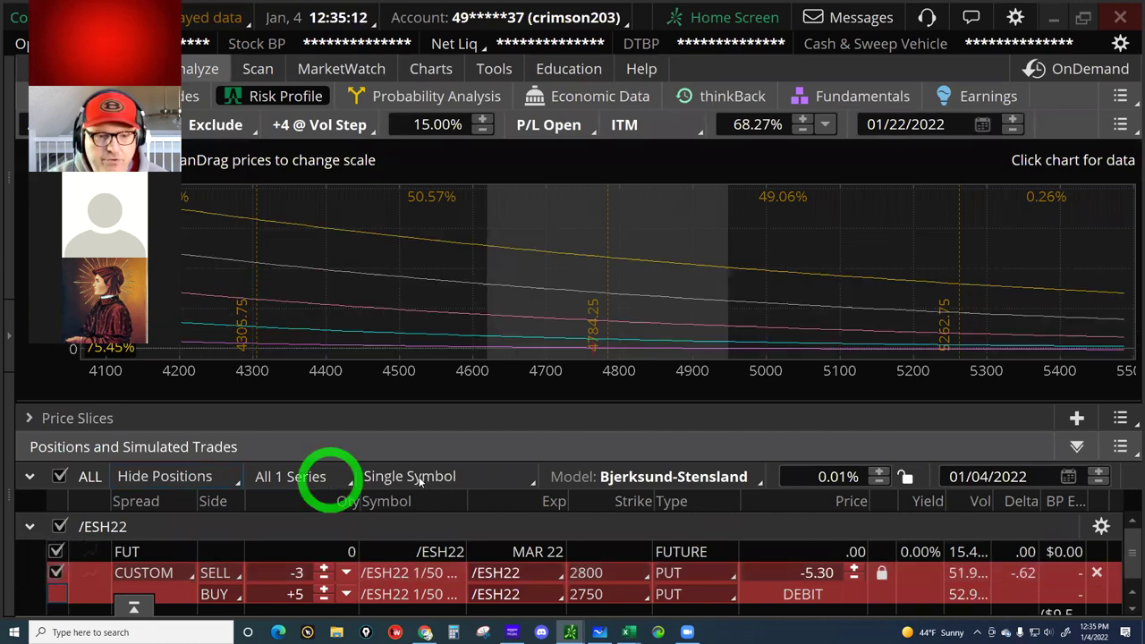
pyautogui.click(414, 478)
pyautogui.click(912, 367)
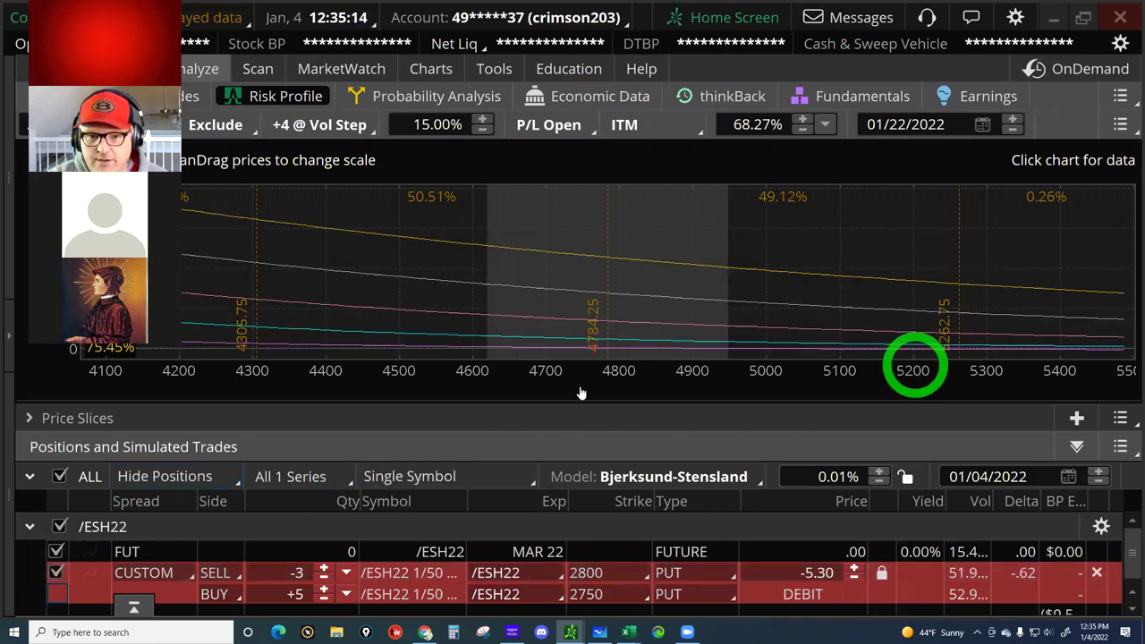
pyautogui.moveTo(603, 388); pyautogui.dragTo(543, 386)
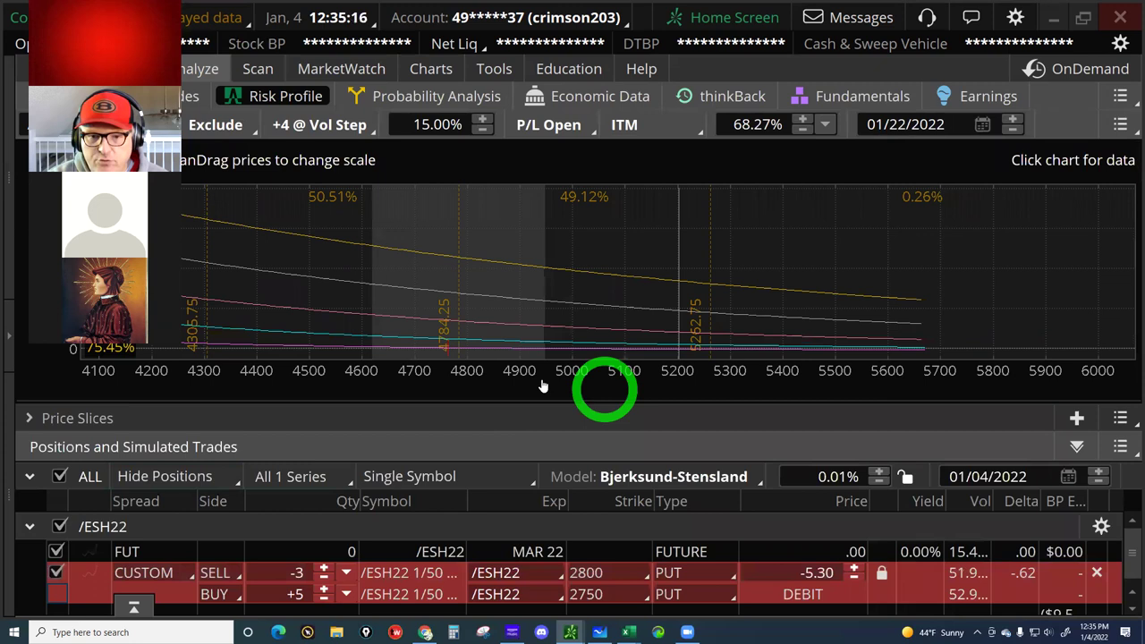
pyautogui.click(627, 255)
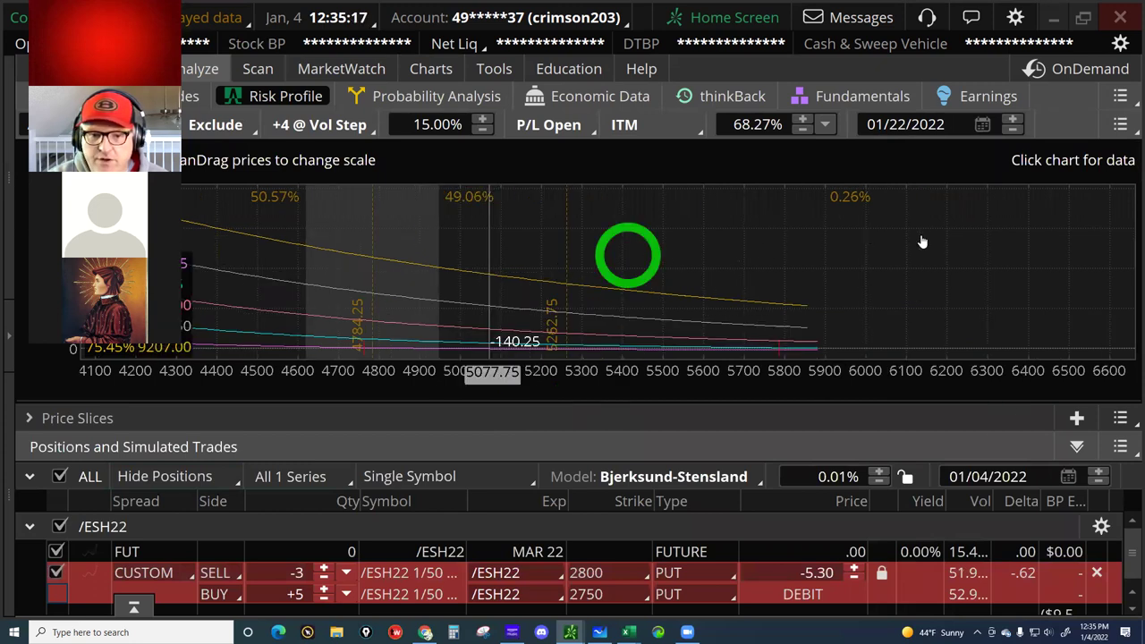
pyautogui.click(725, 304)
# Step: Switch the analyzed symbol to /ES and inspect the profit curves near the 4200 price
pyautogui.click(35, 527)
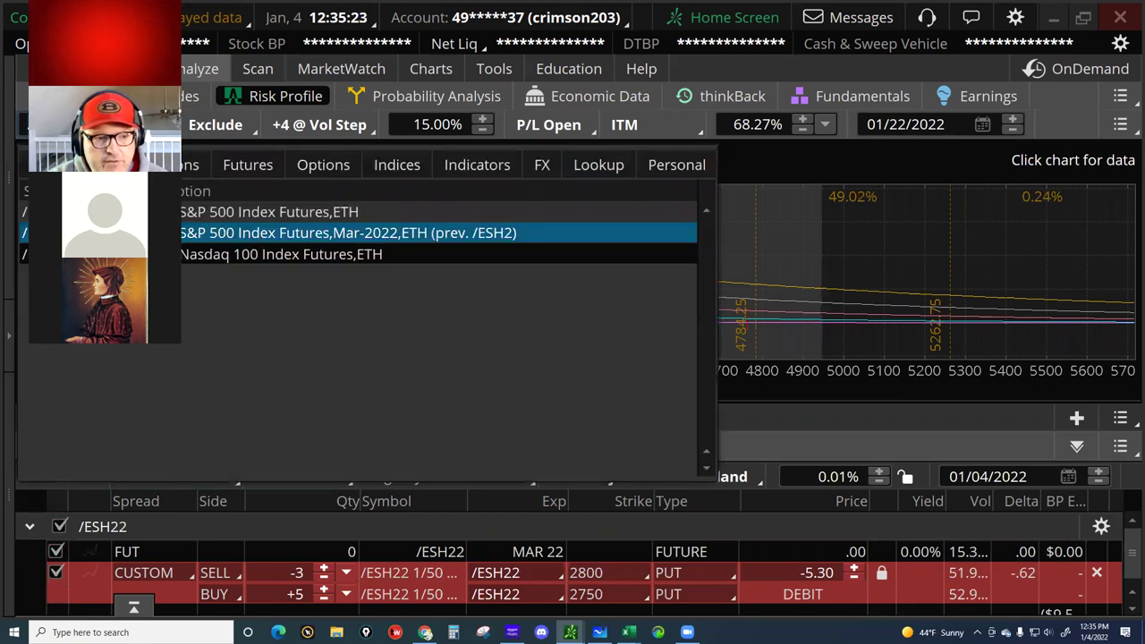
pyautogui.click(30, 212)
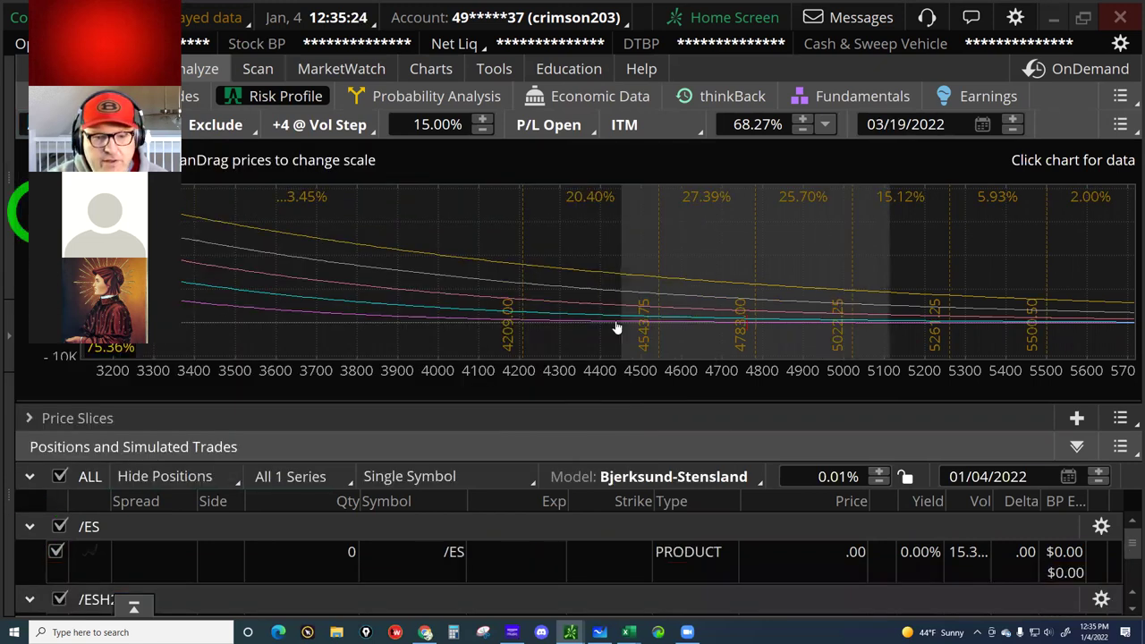
pyautogui.click(599, 309)
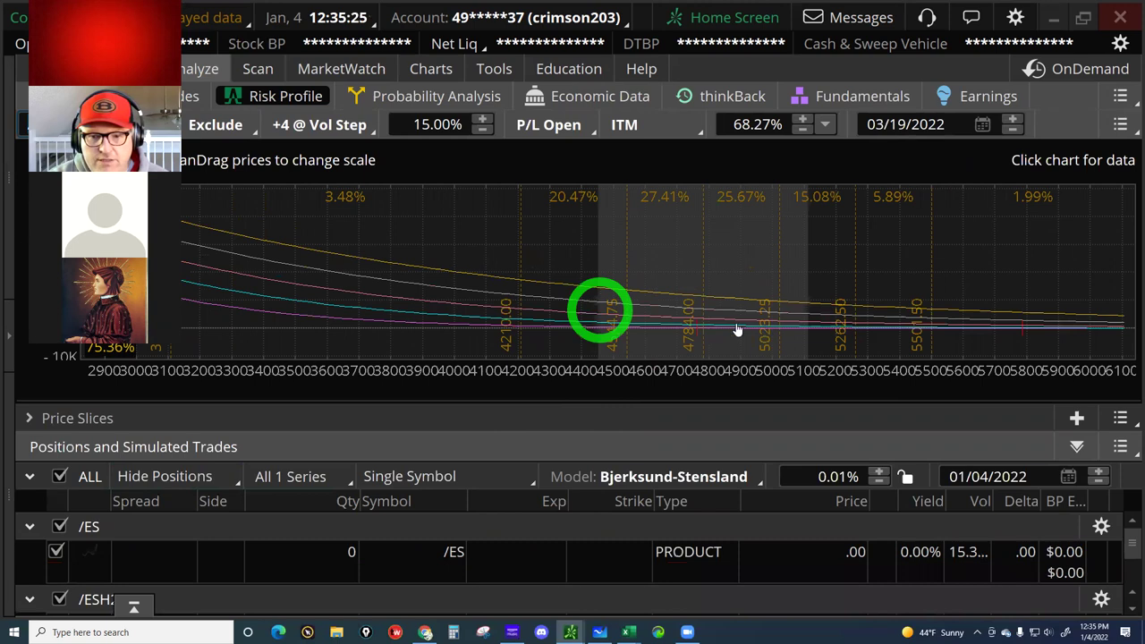
pyautogui.click(720, 268)
pyautogui.click(518, 314)
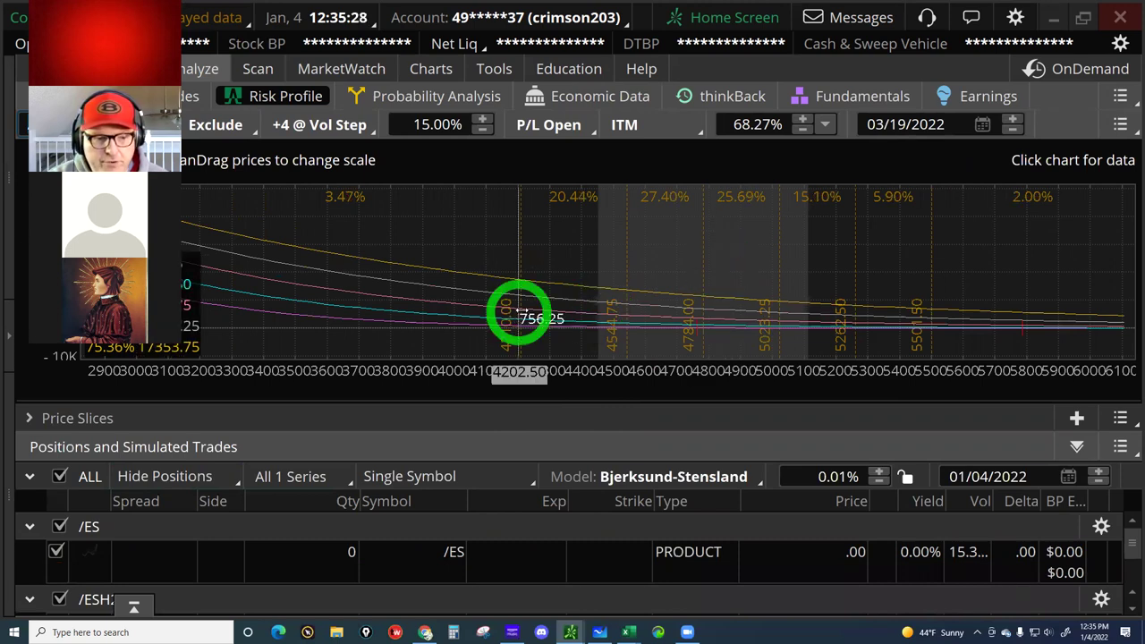
# Step: Set the lowest price slice's offset to -20%, collapse the price slices, and inspect the curve there
pyautogui.click(50, 419)
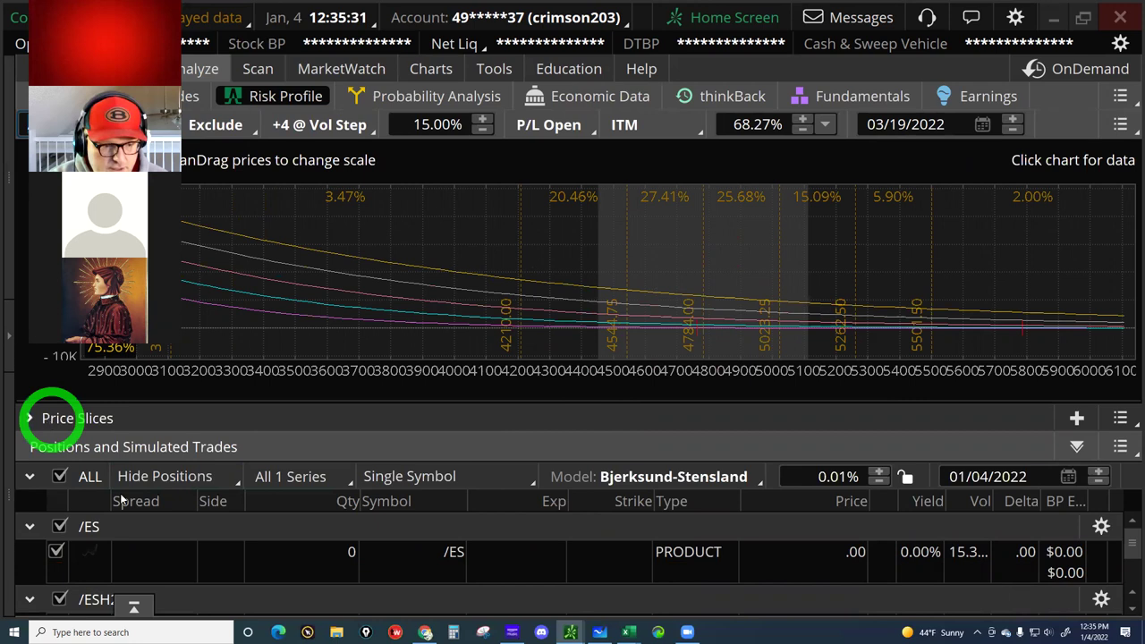
pyautogui.click(261, 589)
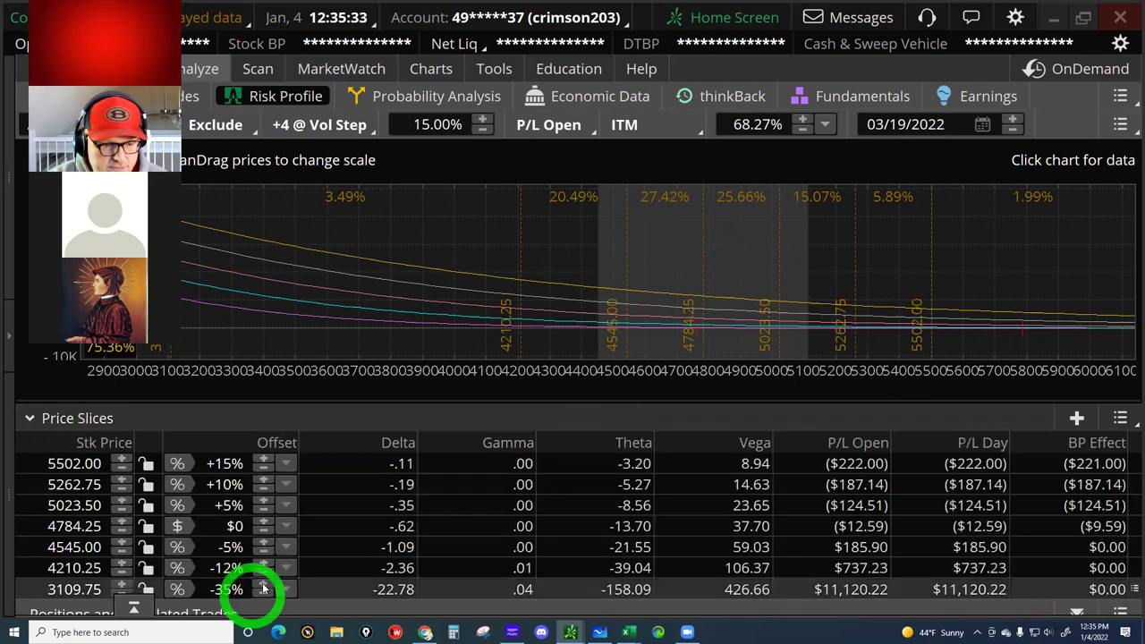
pyautogui.click(263, 586)
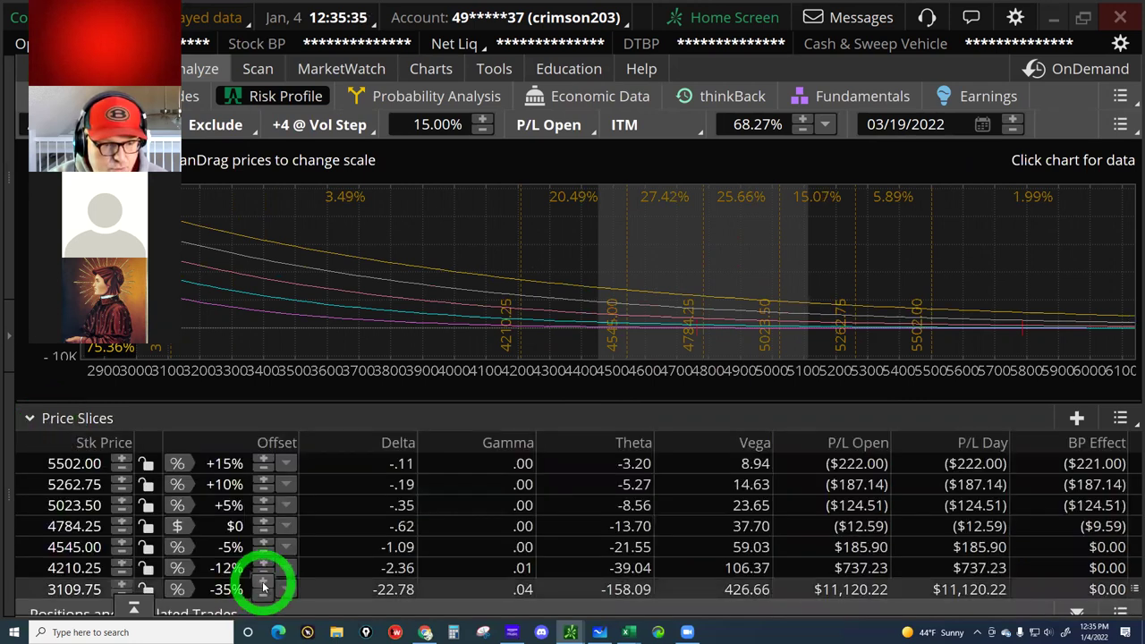
pyautogui.click(263, 586)
pyautogui.click(263, 585)
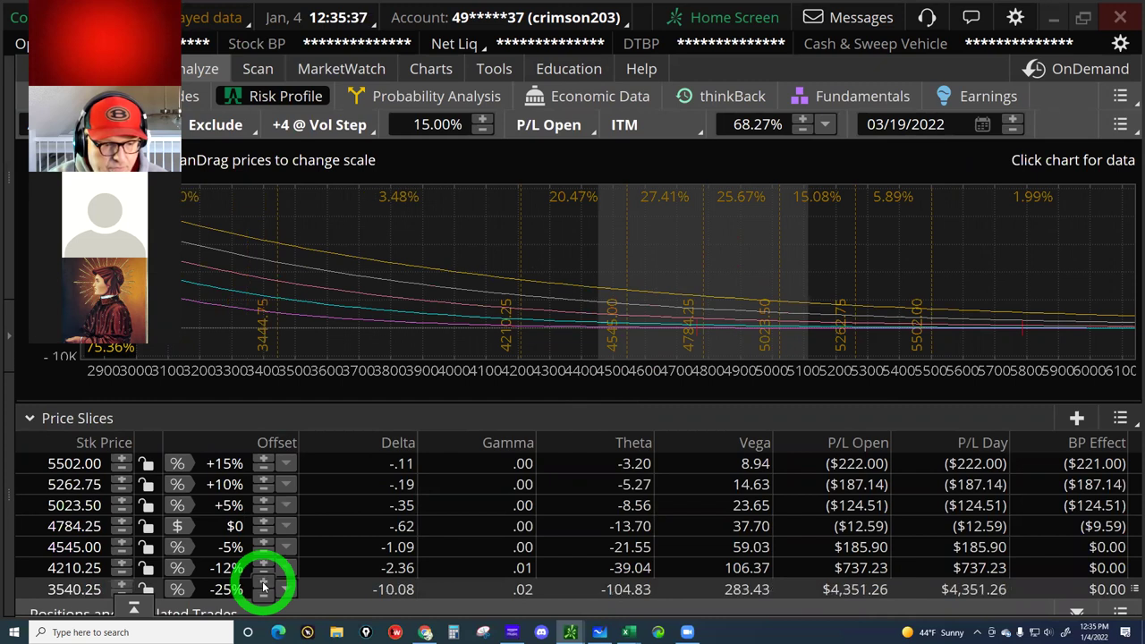
pyautogui.click(263, 586)
pyautogui.click(263, 586)
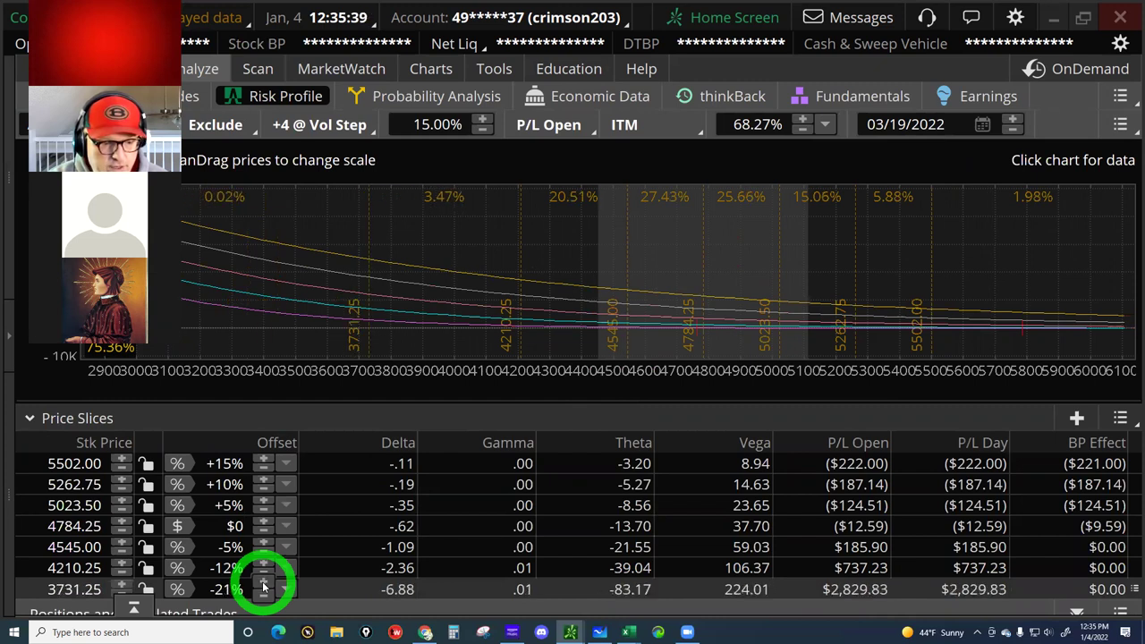
pyautogui.click(263, 585)
pyautogui.click(24, 420)
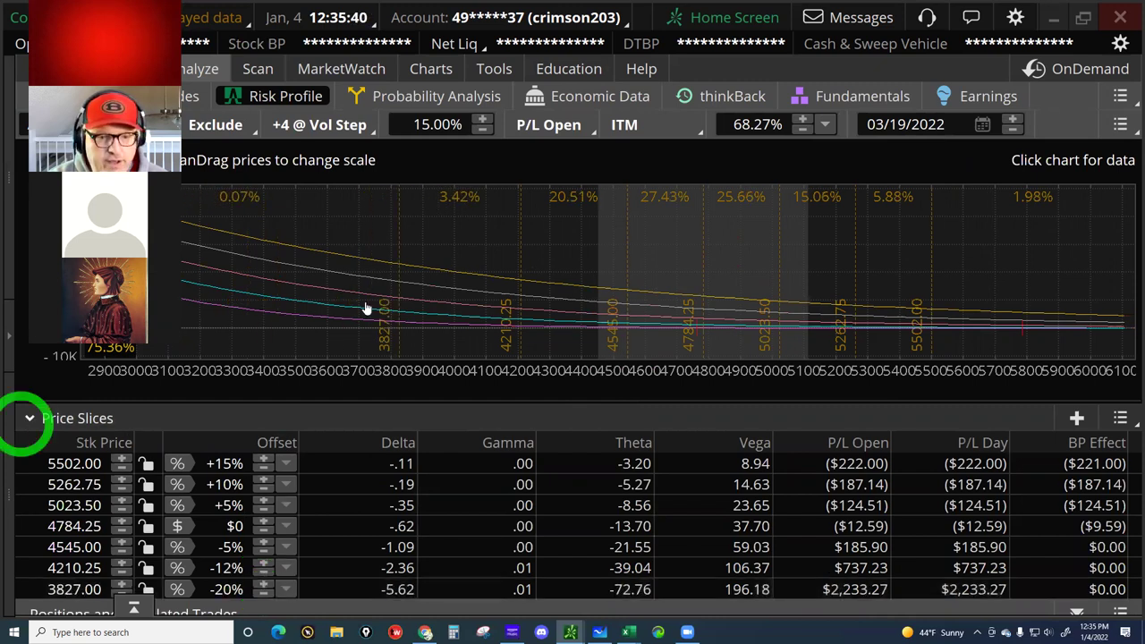
pyautogui.click(397, 285)
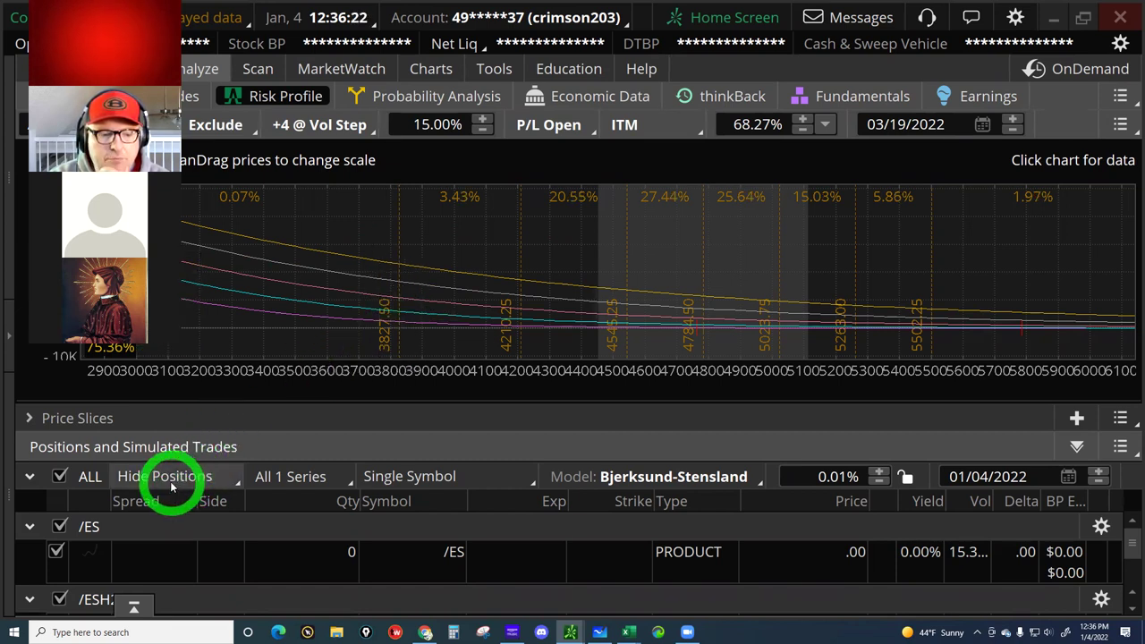
# Step: Switch the risk profile from single symbol to Portfolio, Beta Weighted and show all positions together with the simulated trade
pyautogui.click(398, 483)
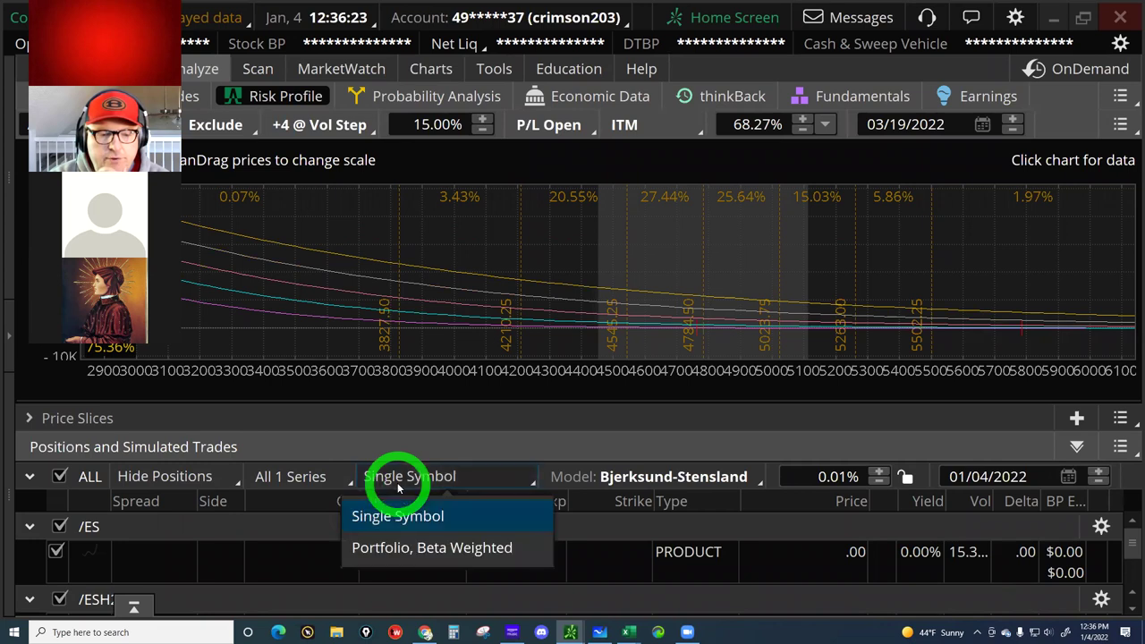
pyautogui.click(380, 547)
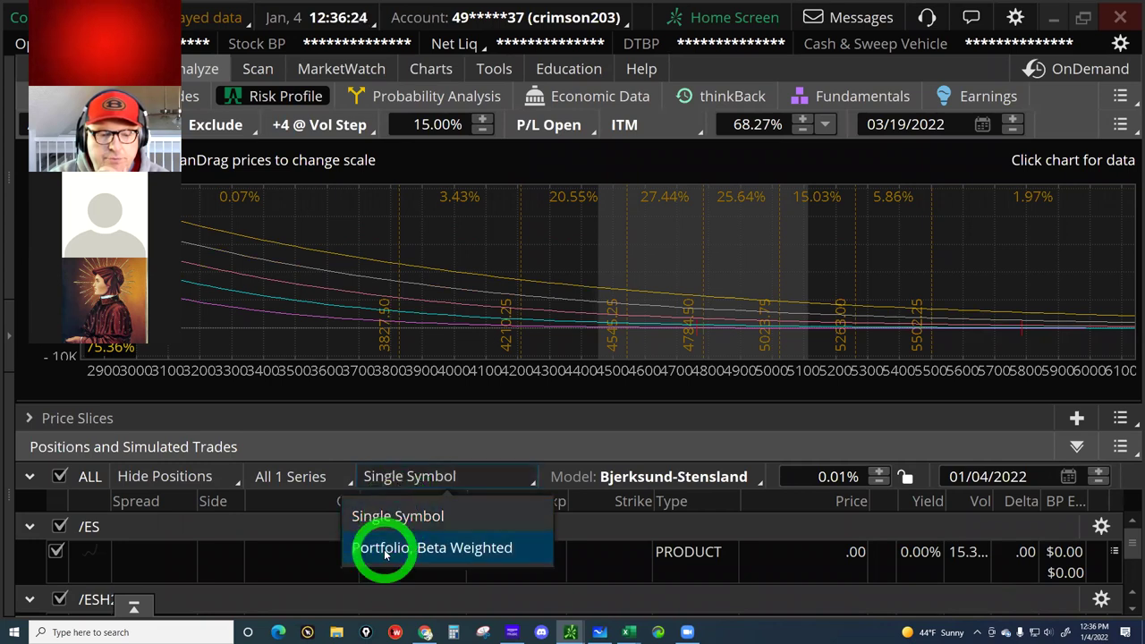
pyautogui.click(205, 481)
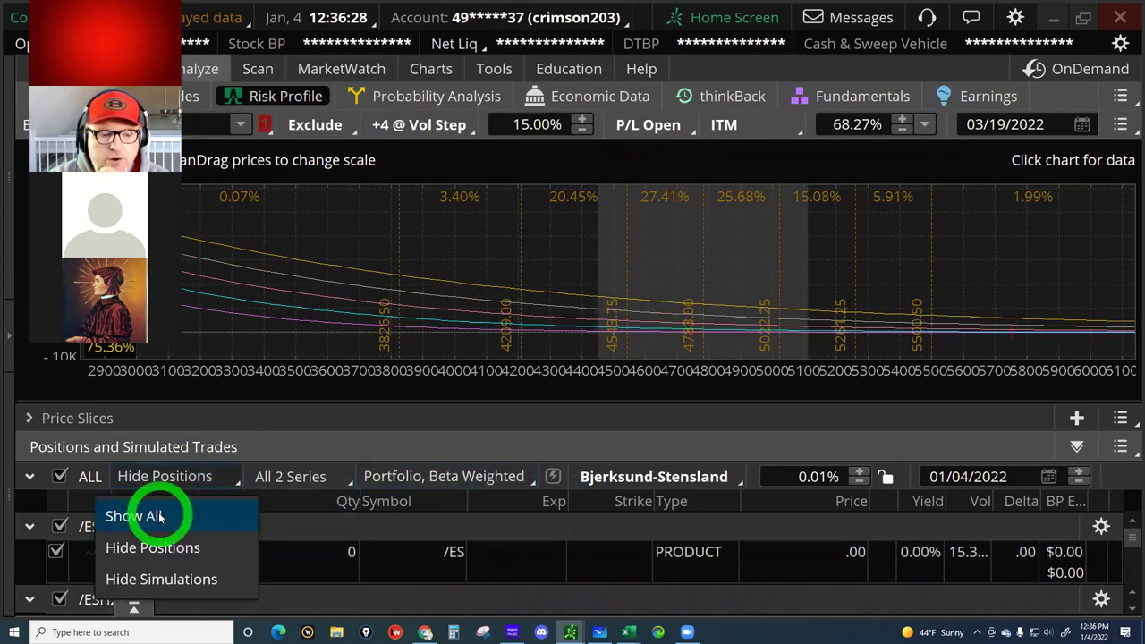
pyautogui.click(159, 516)
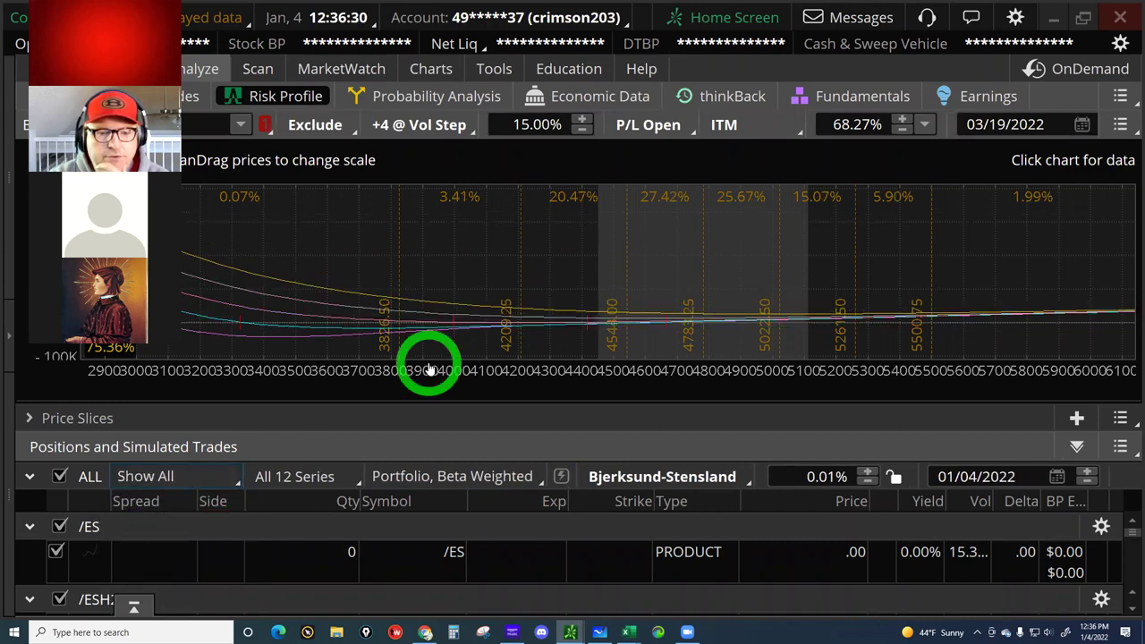
# Step: Inspect the beta-weighted portfolio's profit curves near the current price and at the -20% slice
pyautogui.click(691, 286)
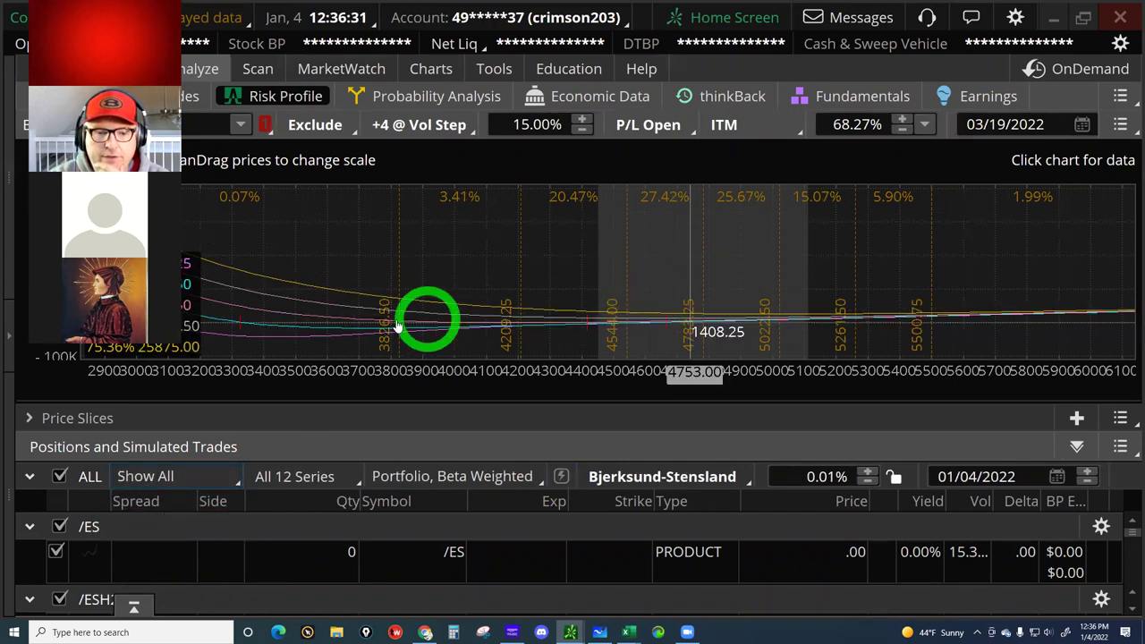
pyautogui.click(399, 320)
pyautogui.click(398, 320)
pyautogui.click(400, 320)
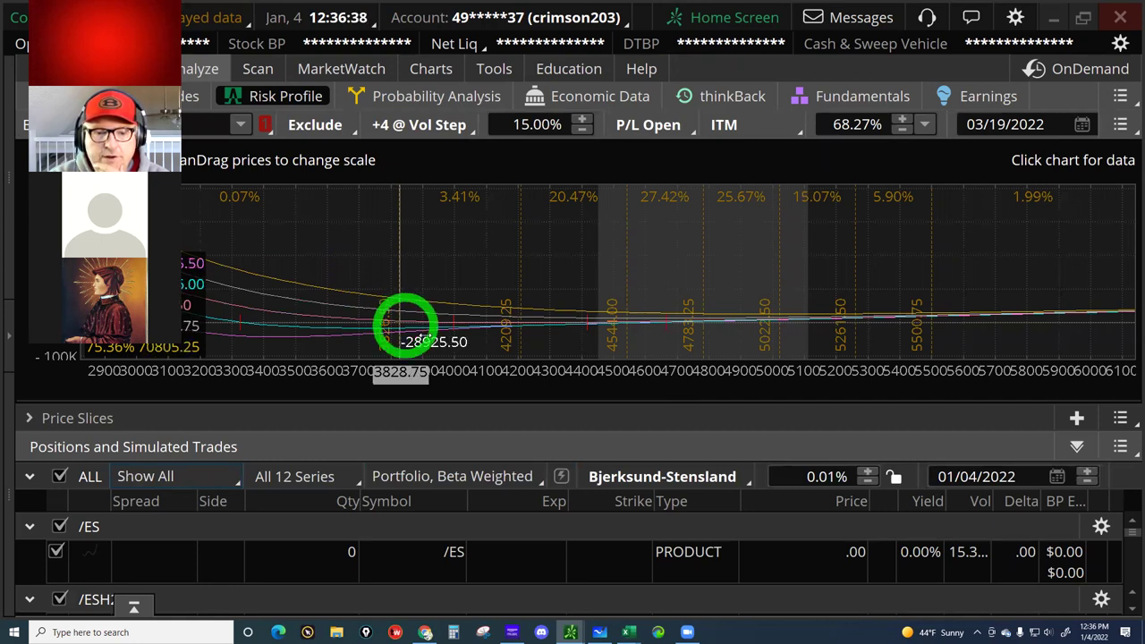
# Step: Enlarge the positions and simulated trades list below the chart and recheck the portfolio's profit around the -20% slice
pyautogui.click(510, 397)
pyautogui.moveTo(516, 339); pyautogui.dragTo(519, 329)
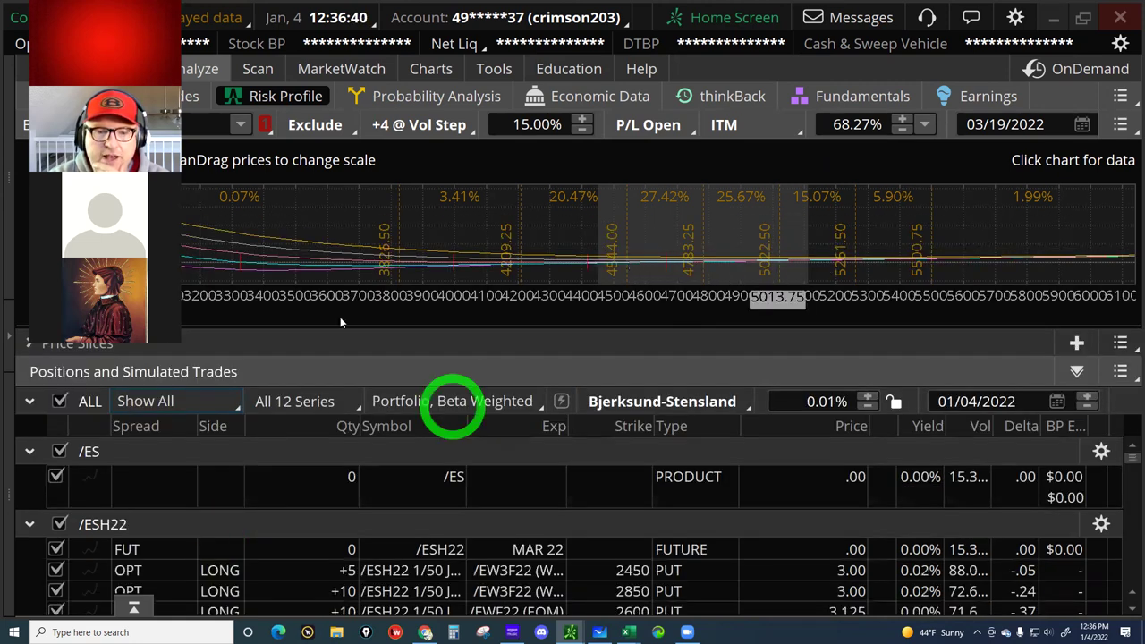
pyautogui.click(388, 240)
pyautogui.click(390, 237)
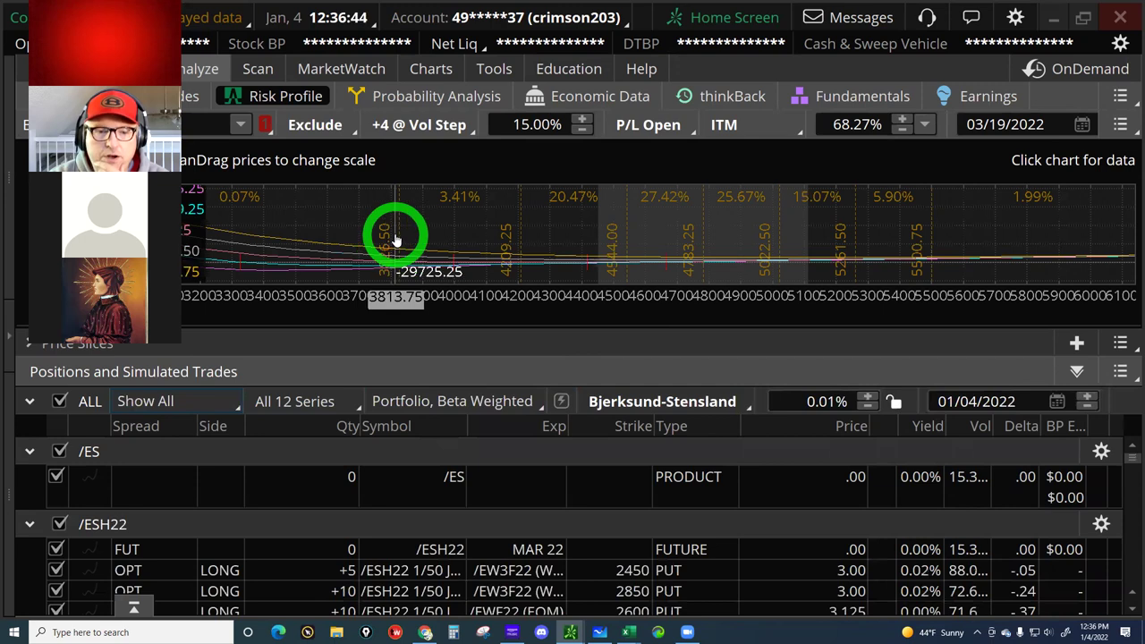
pyautogui.click(399, 229)
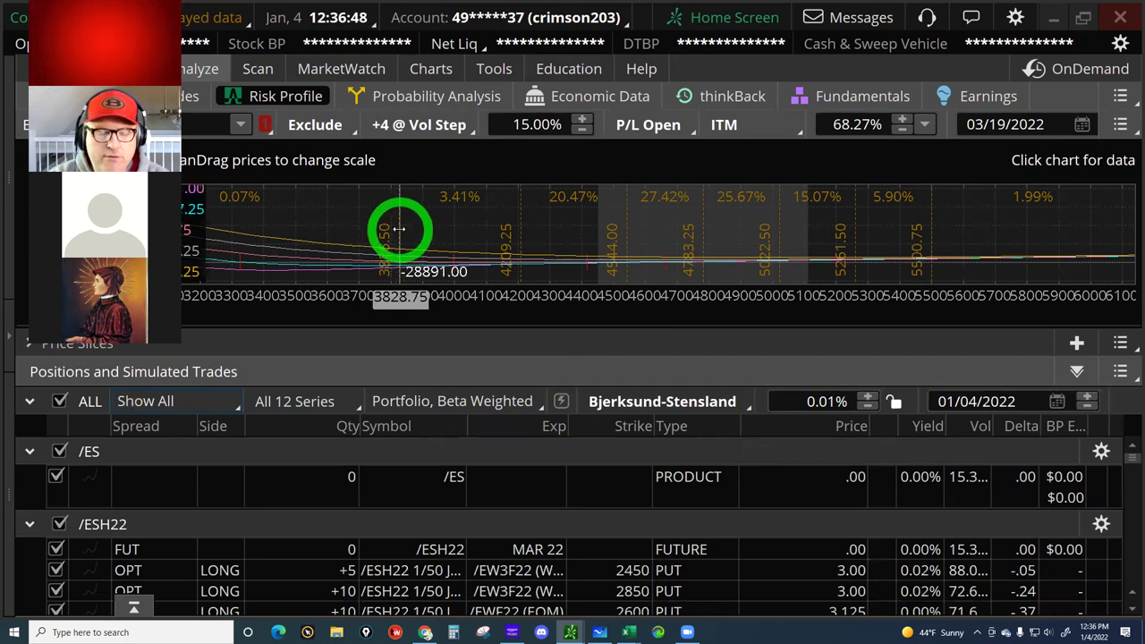
pyautogui.click(210, 228)
pyautogui.click(555, 214)
pyautogui.click(528, 319)
pyautogui.click(376, 315)
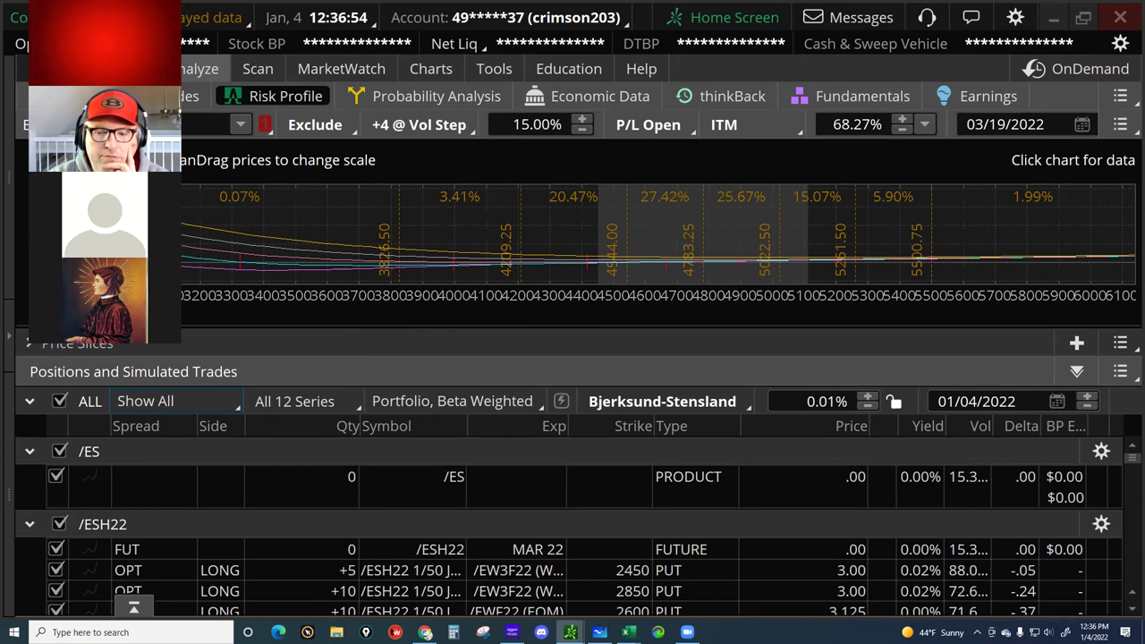
# Step: Open the account's position statement and arrange the positions by their custom groups
pyautogui.click(67, 69)
pyautogui.click(349, 101)
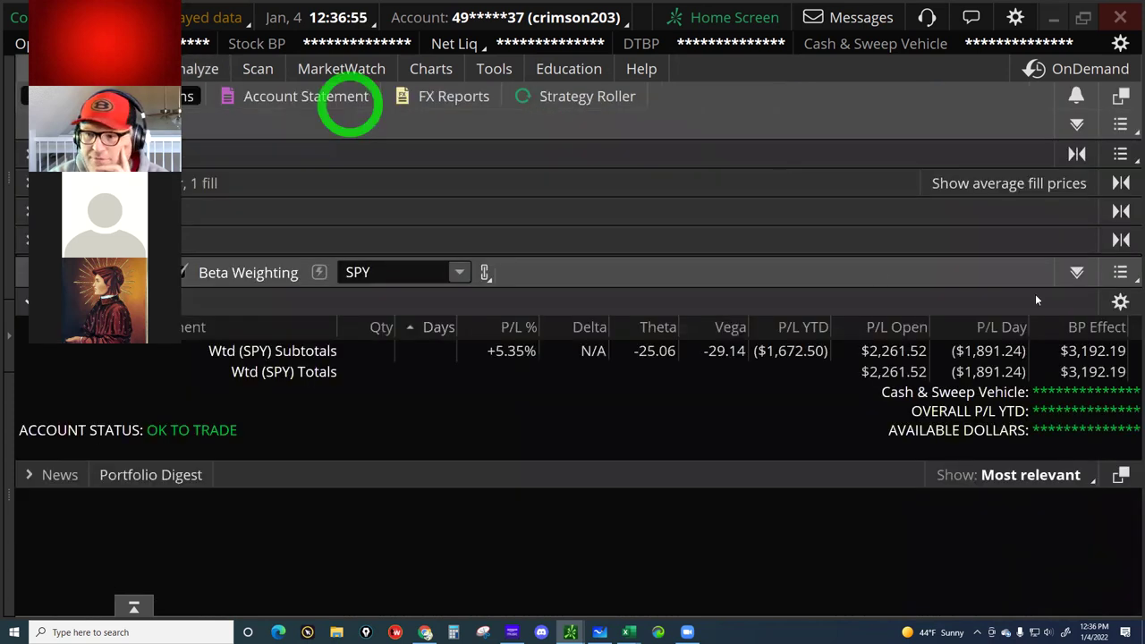
pyautogui.click(1102, 275)
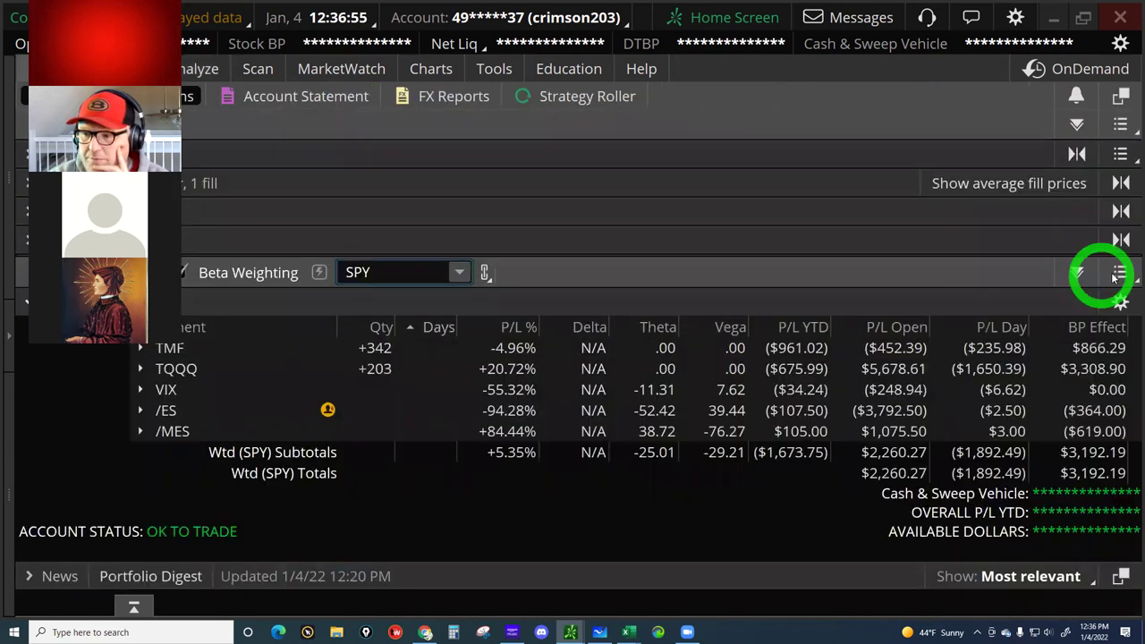
pyautogui.click(1115, 274)
pyautogui.click(904, 102)
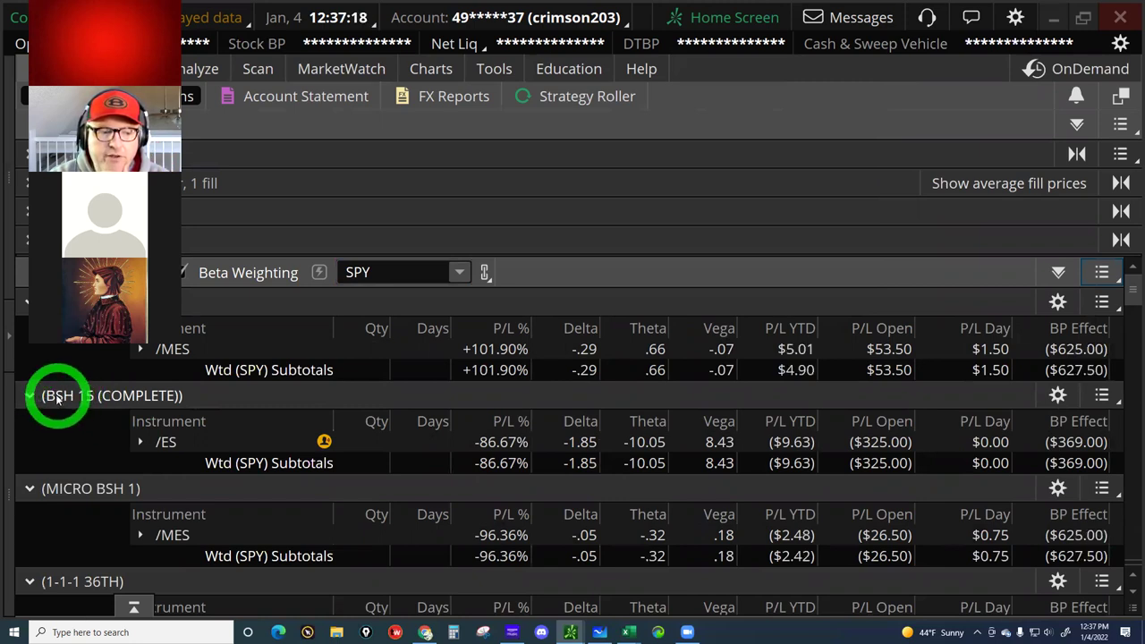
# Step: Review the grouped positions, examining the BSH, Micro BSH, Diagonal BSH and 1-1-1 groups
pyautogui.scroll(-2, 89, 398)
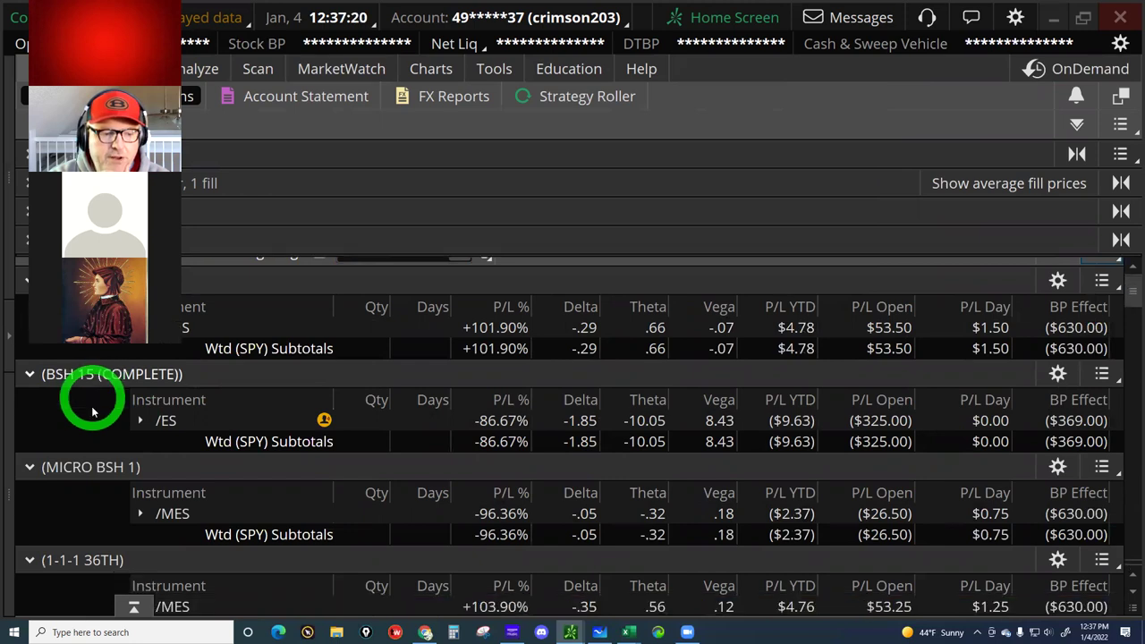
pyautogui.scroll(-8, 92, 464)
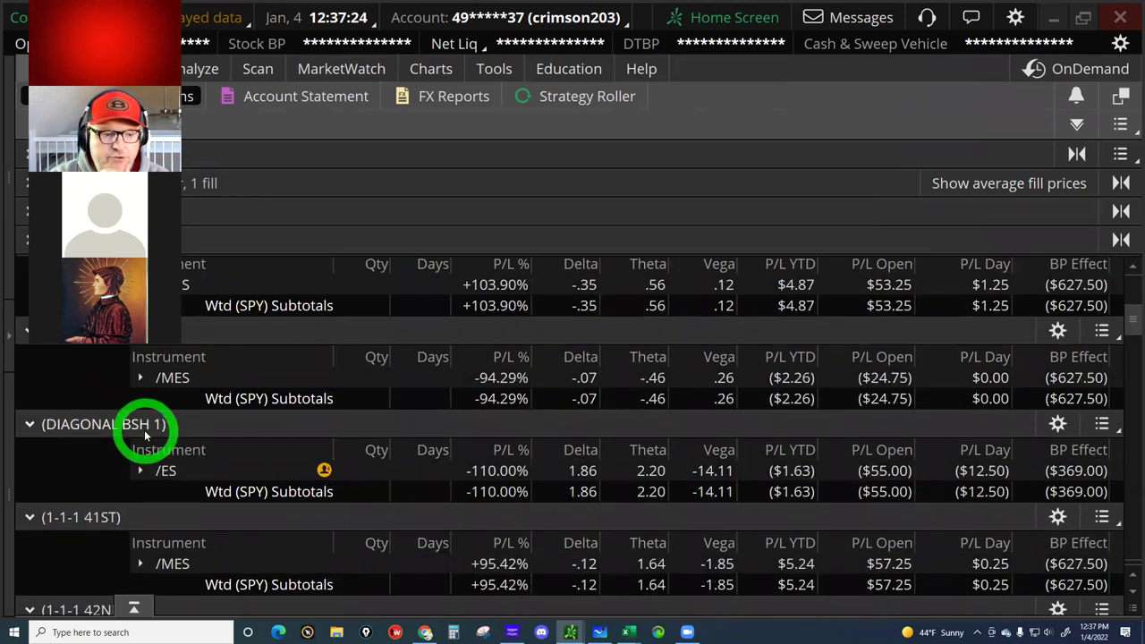
pyautogui.scroll(-5, 143, 436)
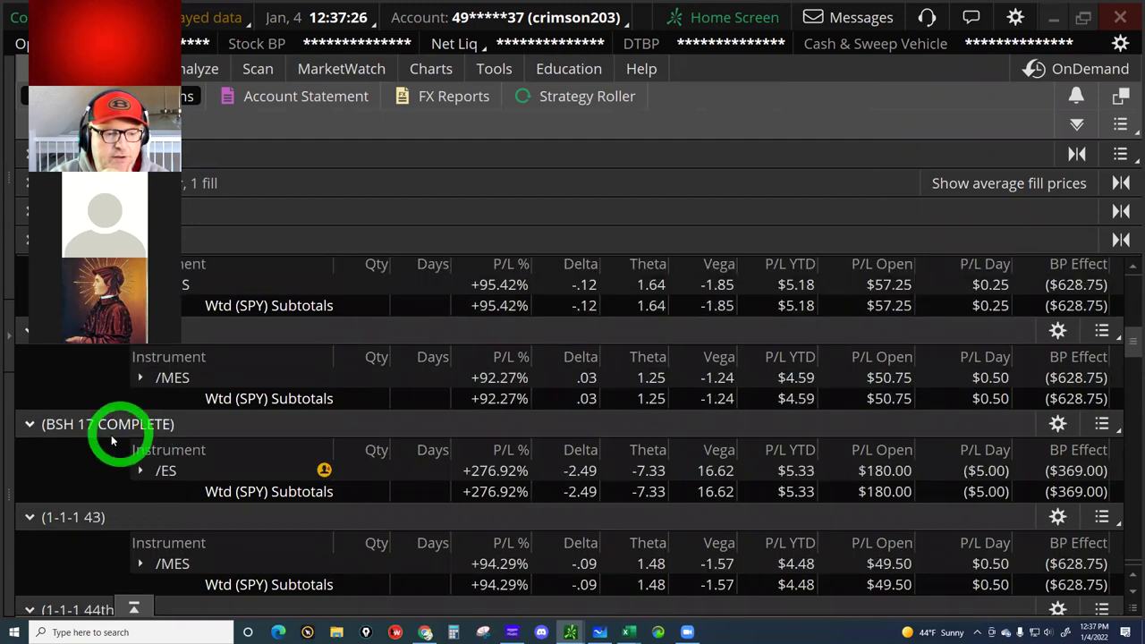
pyautogui.scroll(-10, 111, 433)
pyautogui.scroll(-10, 110, 433)
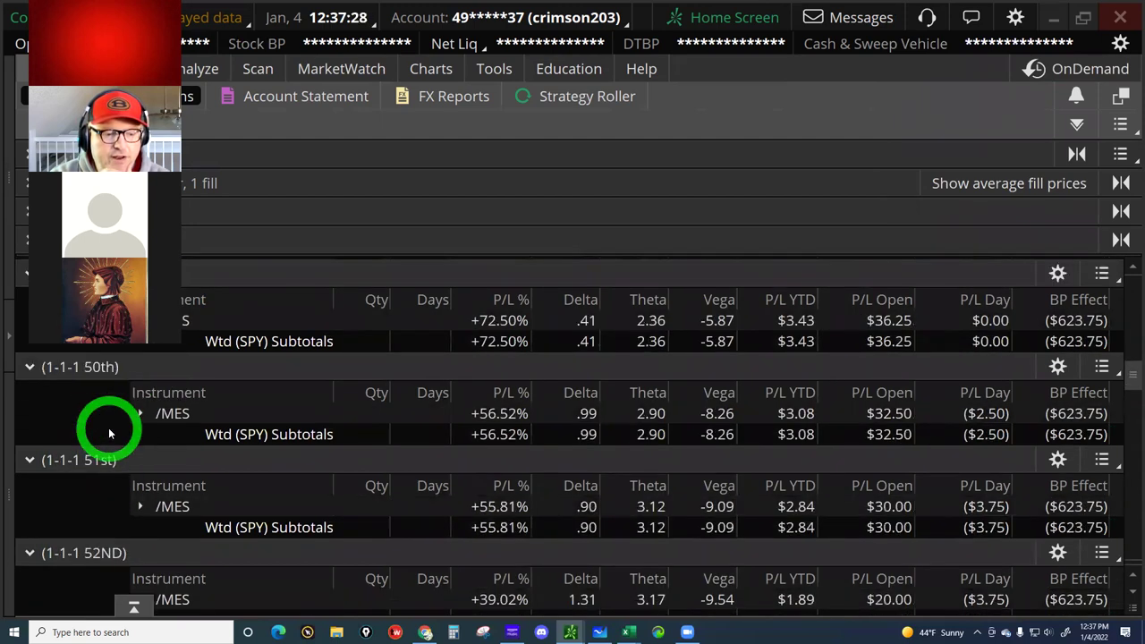
pyautogui.scroll(-10, 110, 433)
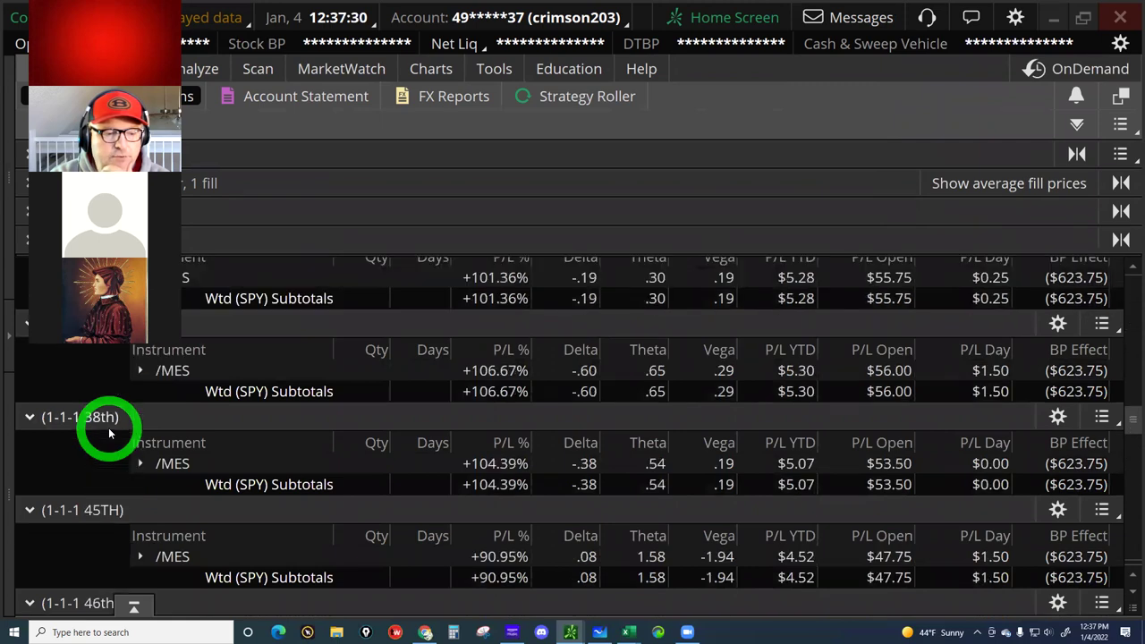
pyautogui.scroll(-10, 110, 432)
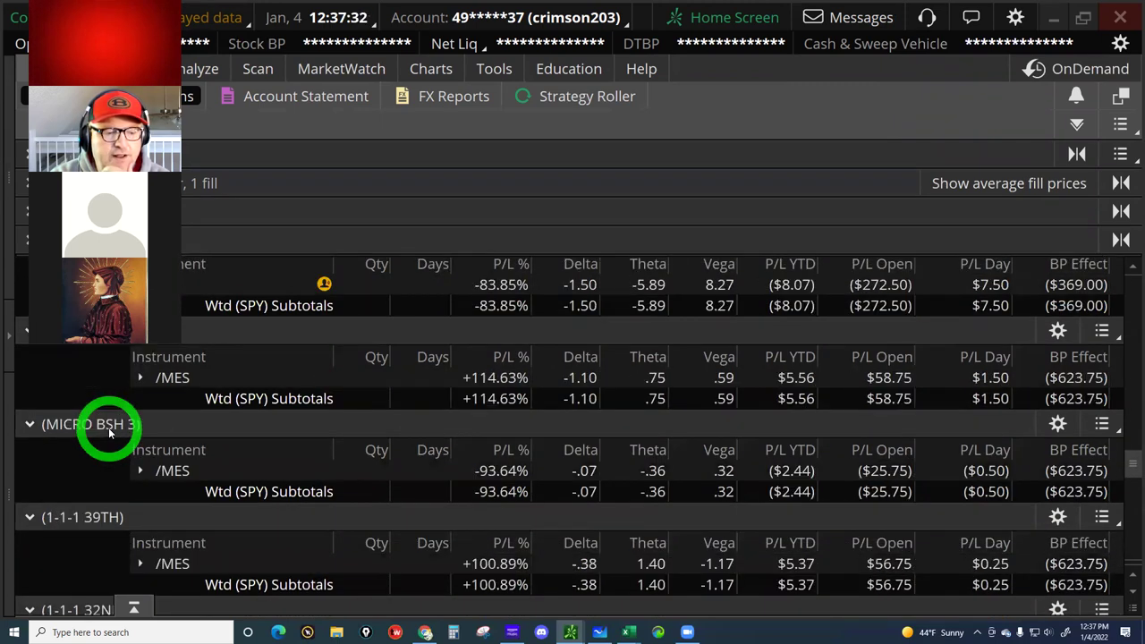
pyautogui.scroll(-10, 110, 433)
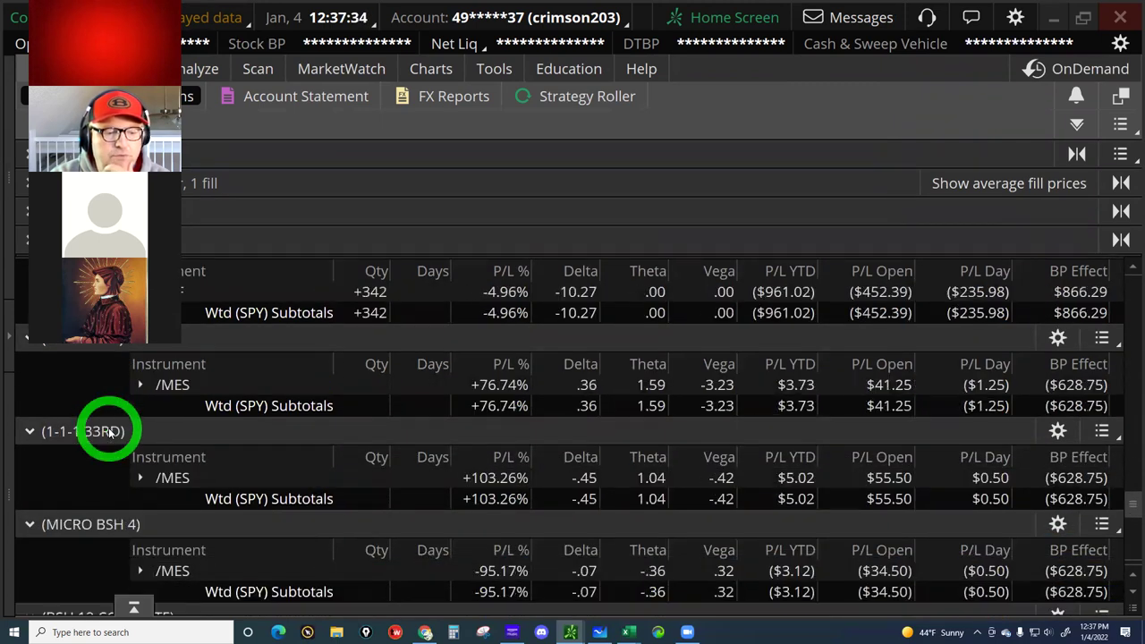
pyautogui.scroll(-3, 110, 433)
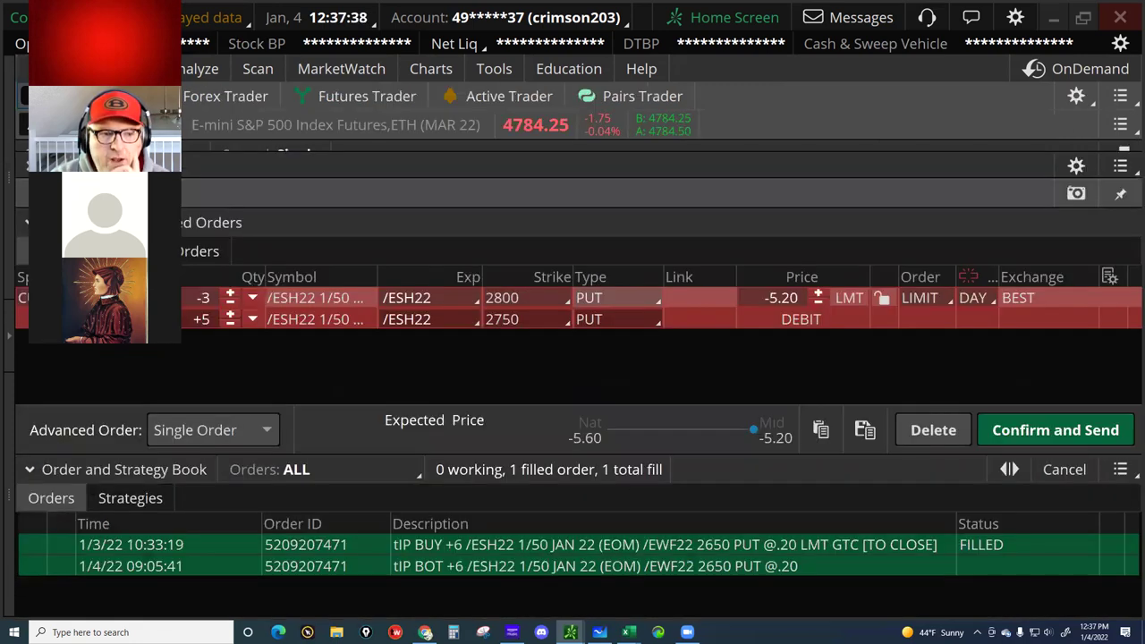
# Step: Return to the -3/+5 2800/2750 put order and handwrite "FREE!!" across it with the annotation pen
pyautogui.click(590, 319)
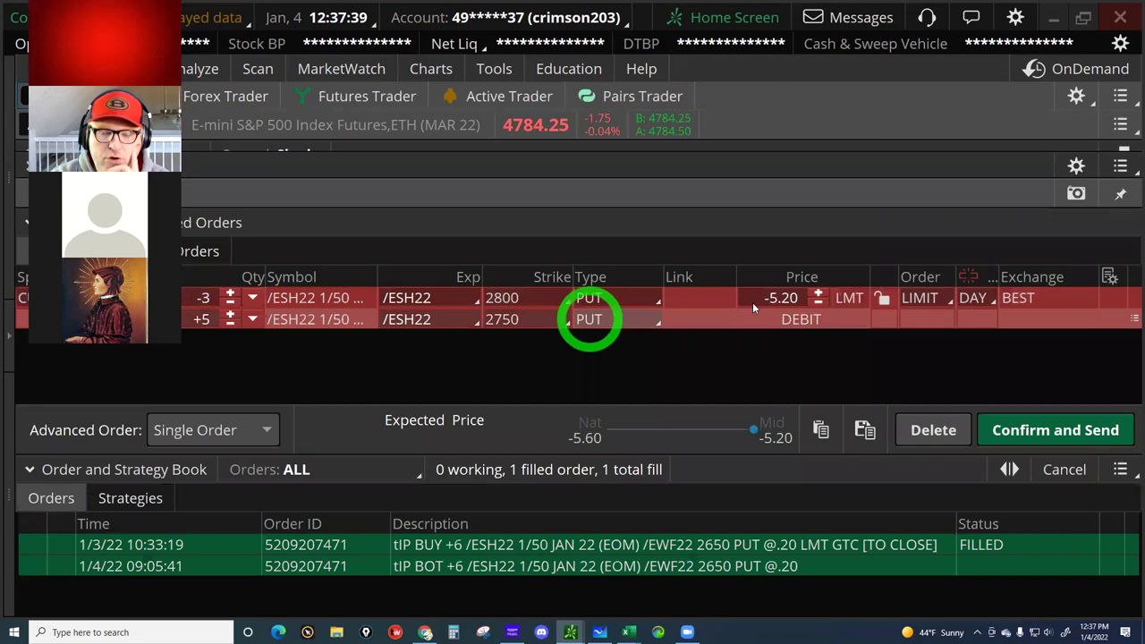
pyautogui.click(754, 308)
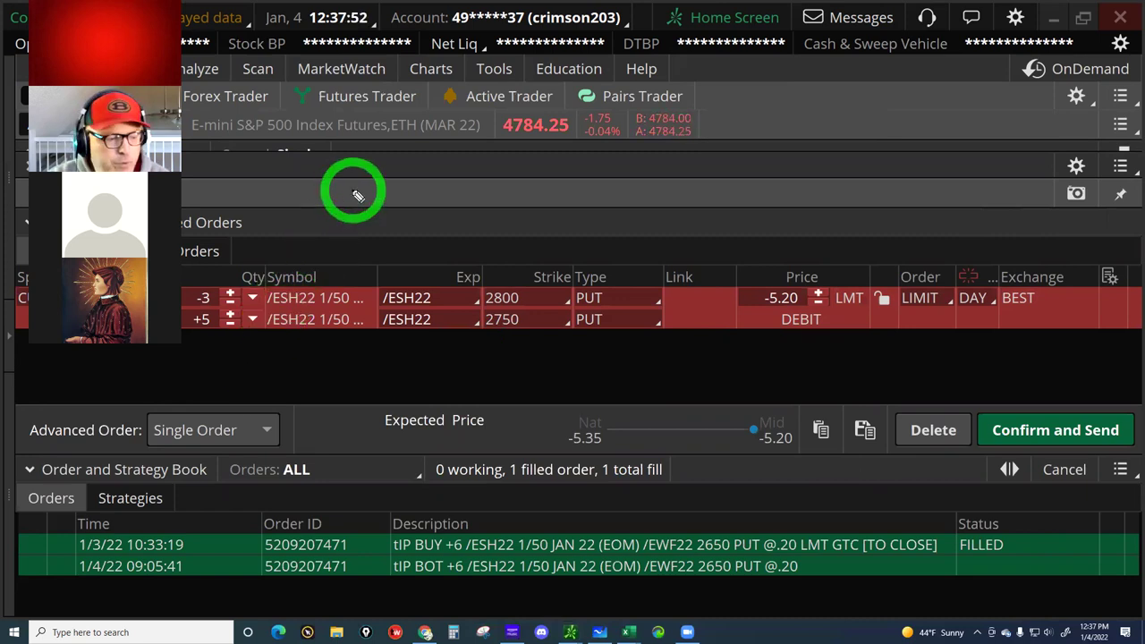
pyautogui.moveTo(309, 208)
pyautogui.mouseDown()
pyautogui.moveTo(289, 205)
pyautogui.moveTo(292, 320)
pyautogui.moveTo(323, 222)
pyautogui.moveTo(396, 164)
pyautogui.moveTo(420, 210)
pyautogui.moveTo(490, 231)
pyautogui.moveTo(488, 200)
pyautogui.moveTo(524, 205)
pyautogui.mouseUp()
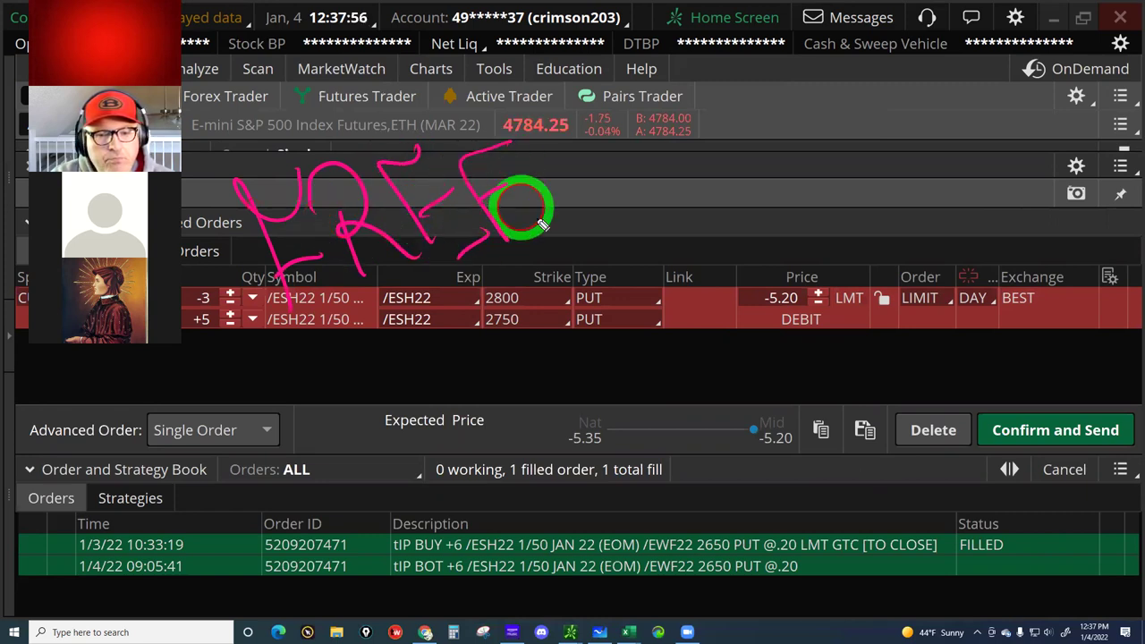
pyautogui.moveTo(528, 112); pyautogui.dragTo(553, 164)
pyautogui.click(581, 211)
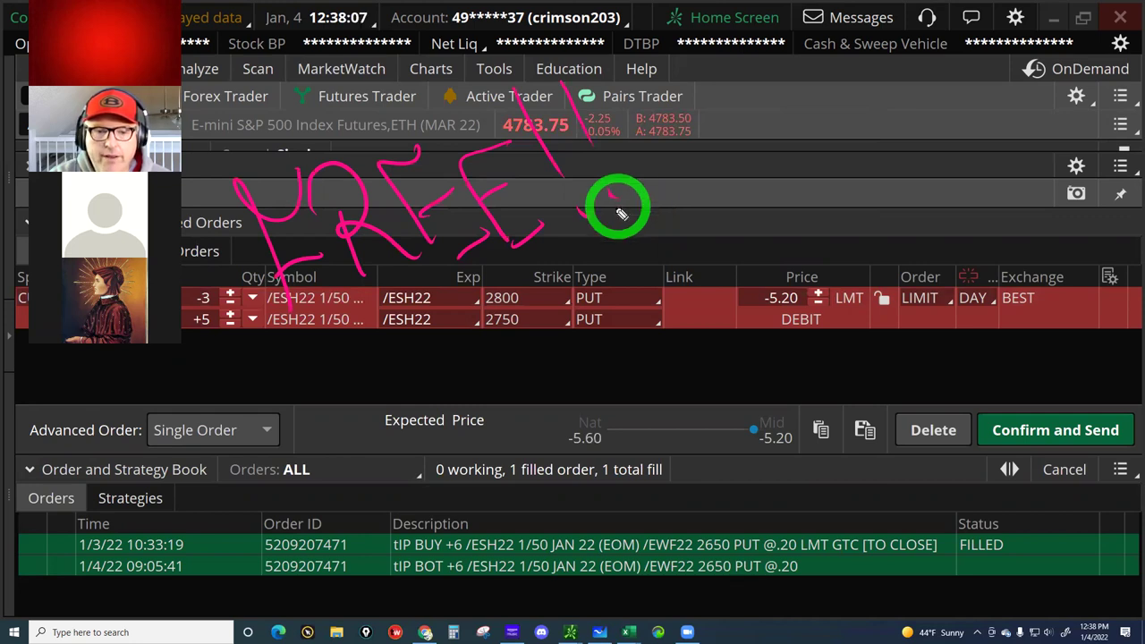
# Step: Handwrite "or Credit" below "FREE!!" and underline the word "Credit"
pyautogui.moveTo(465, 306); pyautogui.dragTo(476, 336)
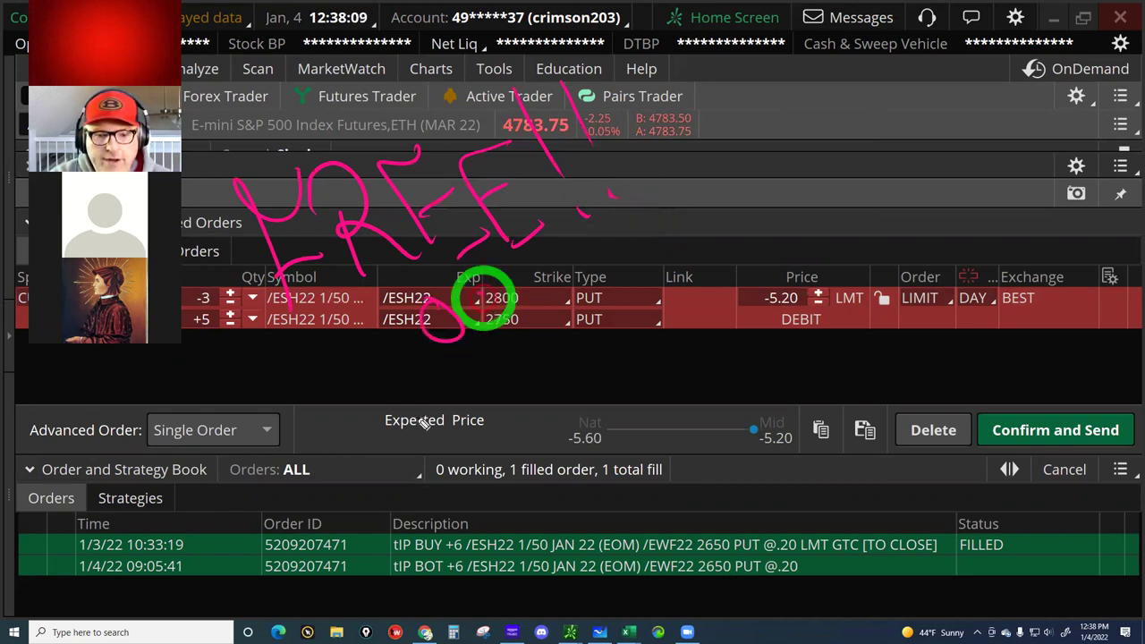
pyautogui.moveTo(471, 402)
pyautogui.mouseDown()
pyautogui.moveTo(465, 451)
pyautogui.moveTo(621, 273)
pyautogui.mouseUp()
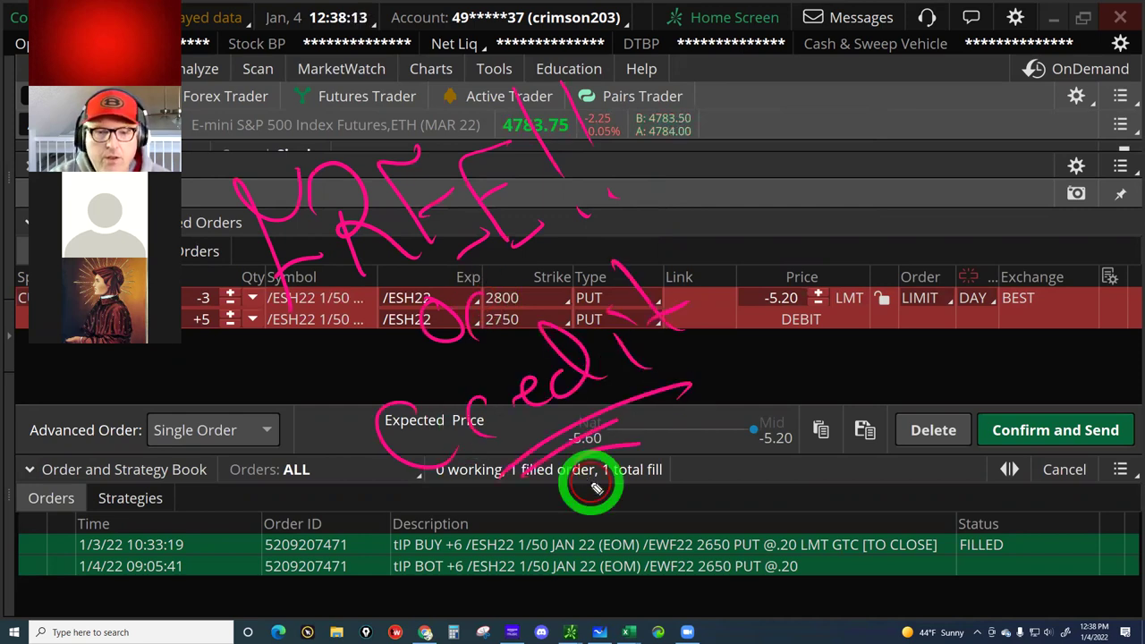
pyautogui.moveTo(517, 458); pyautogui.dragTo(690, 387)
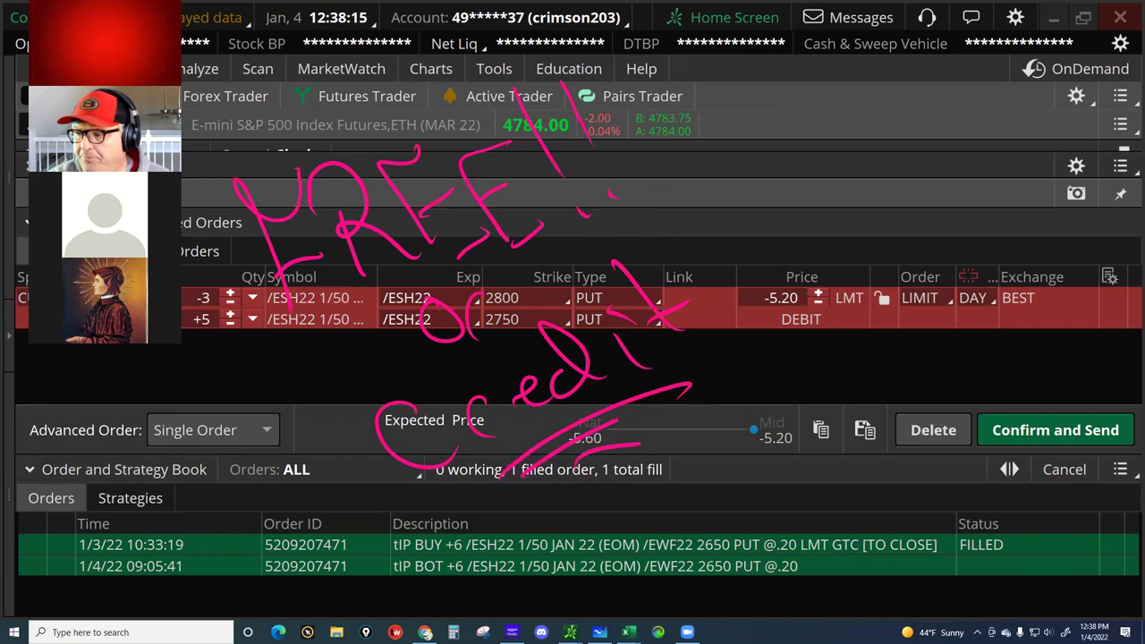
# Step: Clear the handwriting from the -3/+5 2800/2750 put order, point out its quantities and price, and return to the /ESH22 option chain
pyautogui.press('Escape')
pyautogui.click(320, 324)
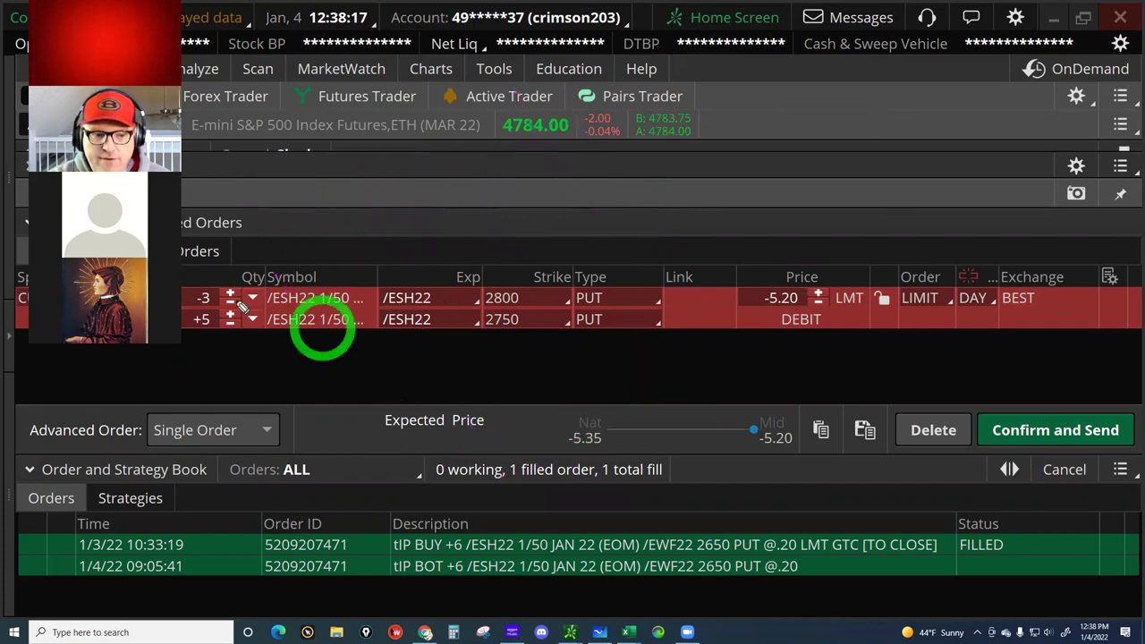
pyautogui.click(230, 299)
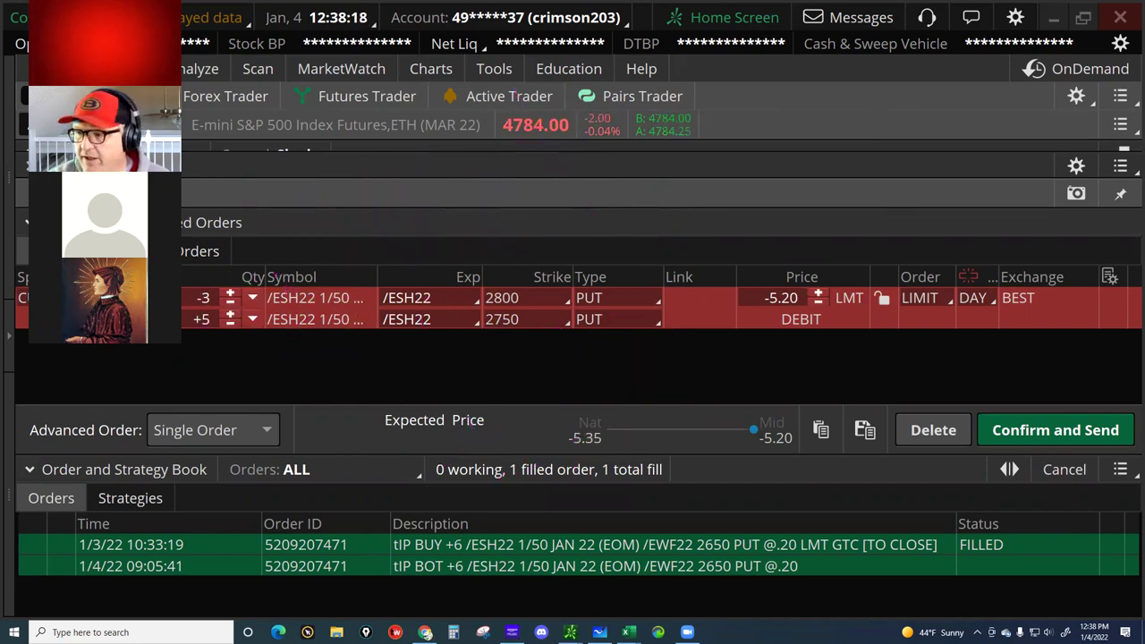
pyautogui.click(857, 272)
pyautogui.click(429, 307)
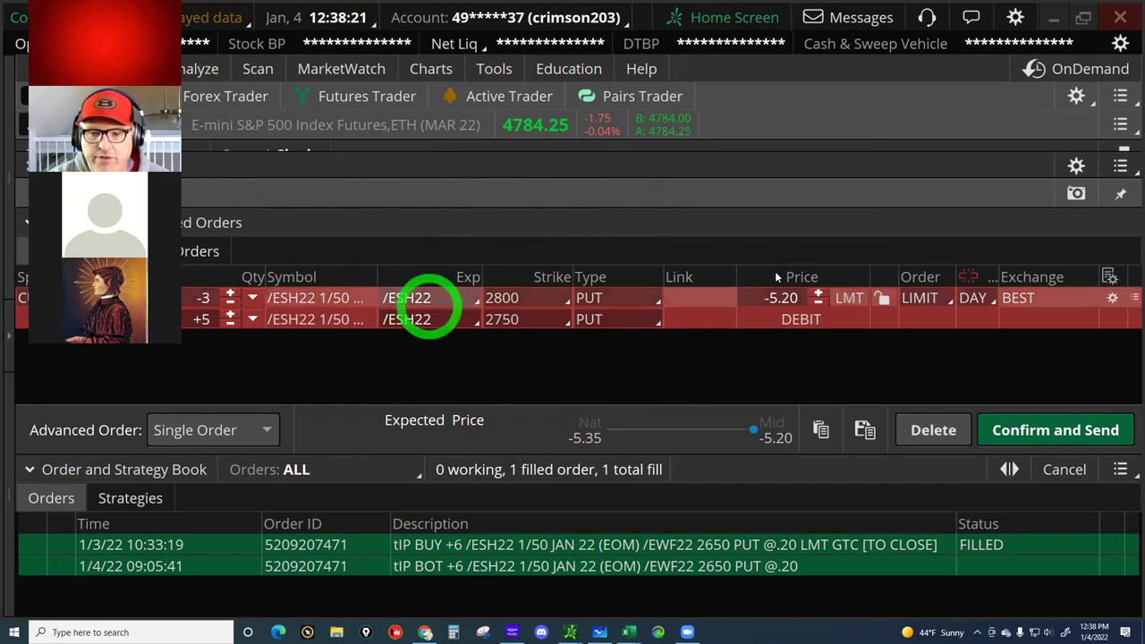
pyautogui.click(775, 299)
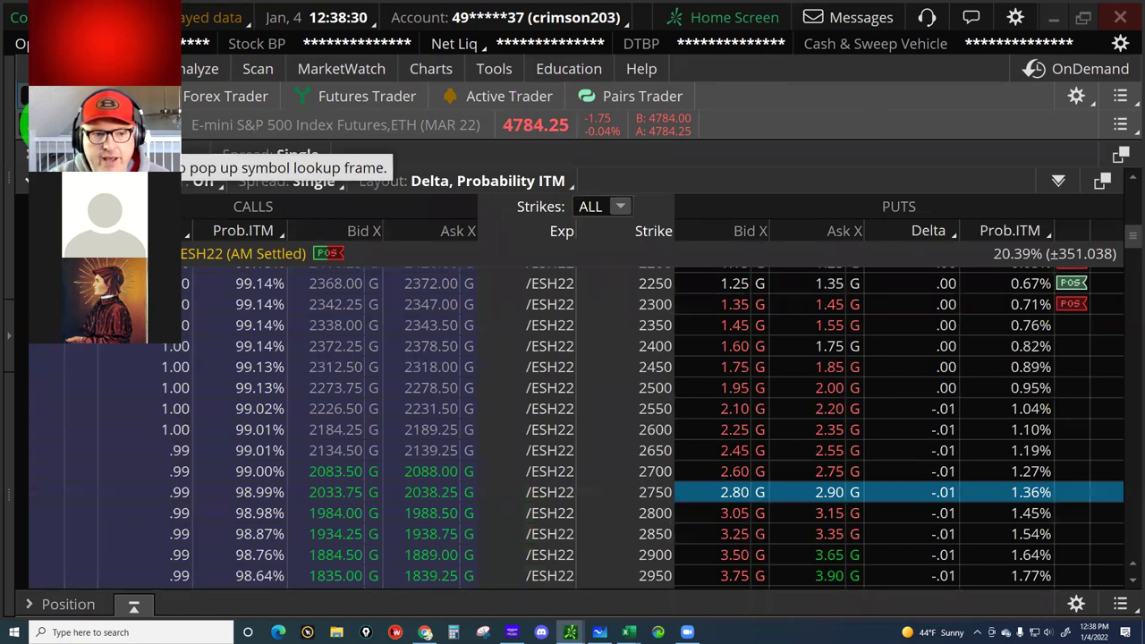
pyautogui.click(455, 409)
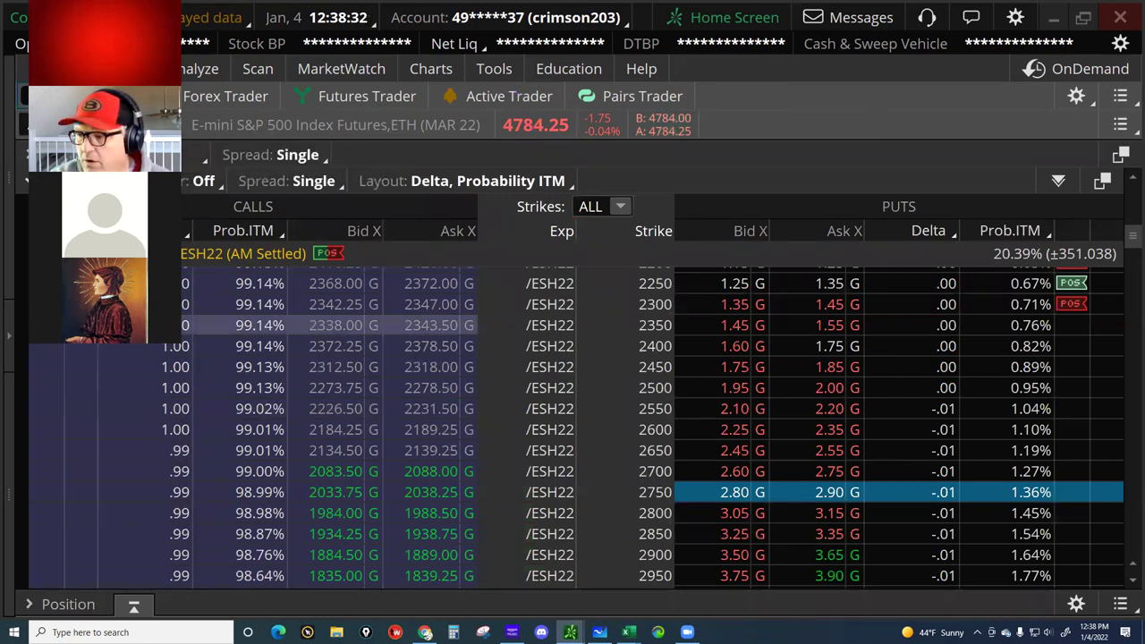
# Step: Handwrite "Down" with an underline over the /ES quote and circle the contract's net change
pyautogui.click(318, 127)
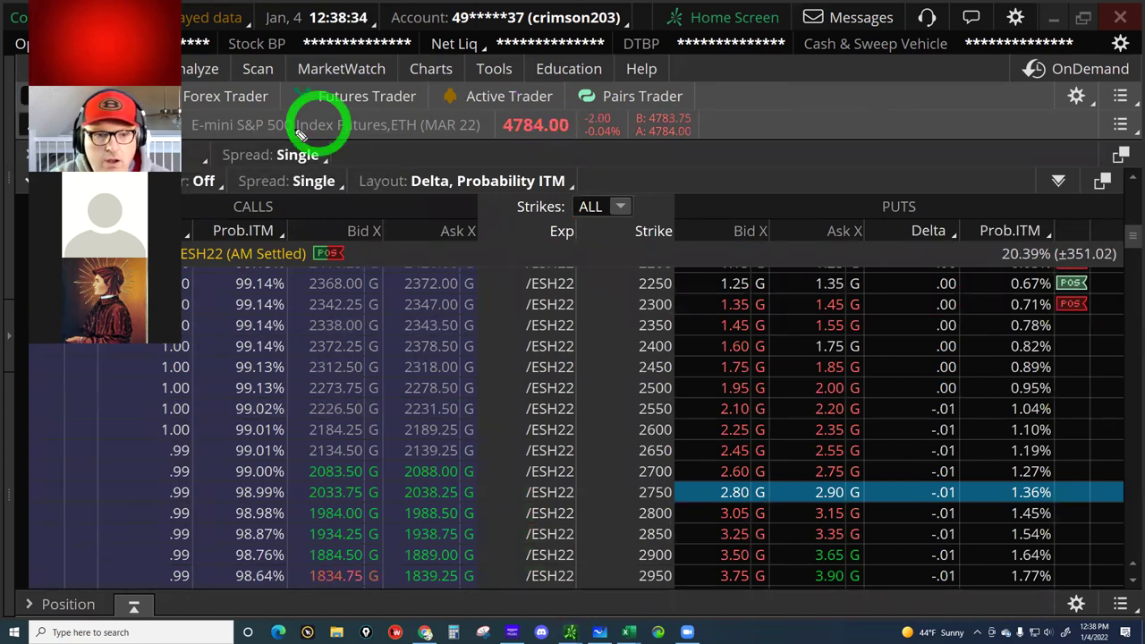
pyautogui.moveTo(405, 159)
pyautogui.mouseDown()
pyautogui.moveTo(379, 153)
pyautogui.moveTo(469, 98)
pyautogui.mouseUp()
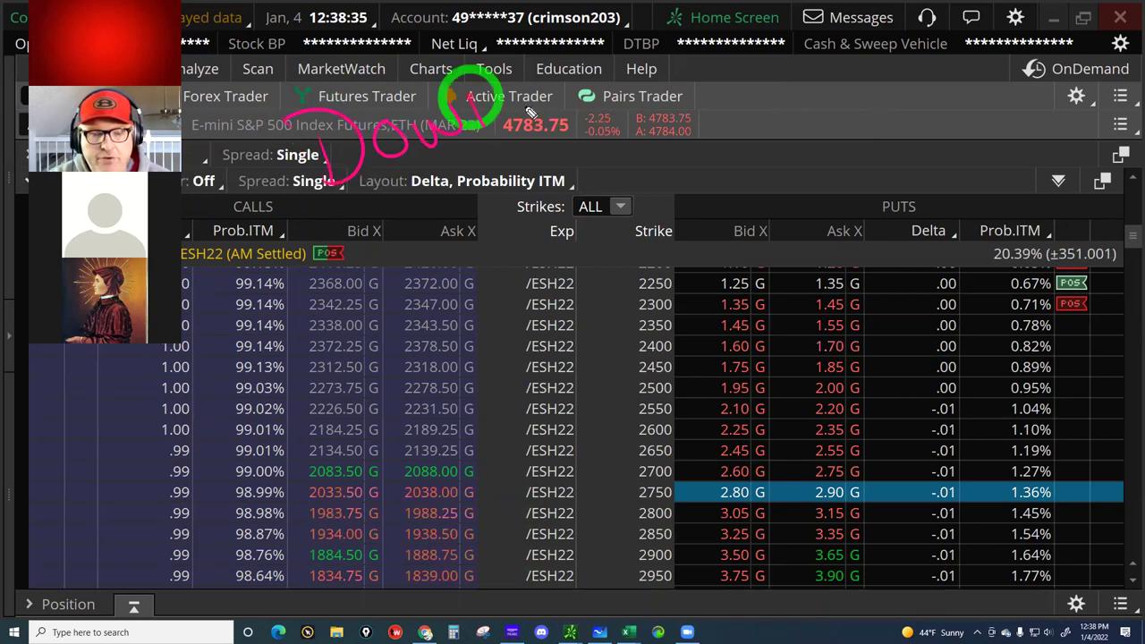
pyautogui.moveTo(476, 167)
pyautogui.mouseDown()
pyautogui.moveTo(476, 140)
pyautogui.moveTo(380, 196)
pyautogui.mouseUp()
pyautogui.click(295, 130)
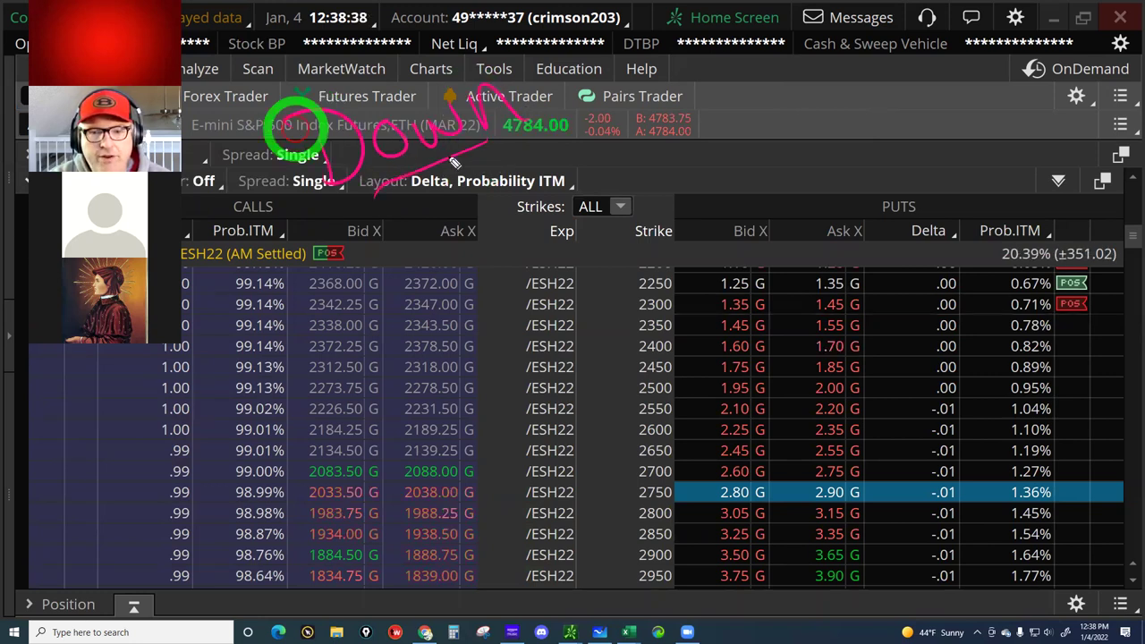
pyautogui.moveTo(608, 71)
pyautogui.mouseDown()
pyautogui.moveTo(626, 198)
pyautogui.moveTo(596, 179)
pyautogui.mouseUp()
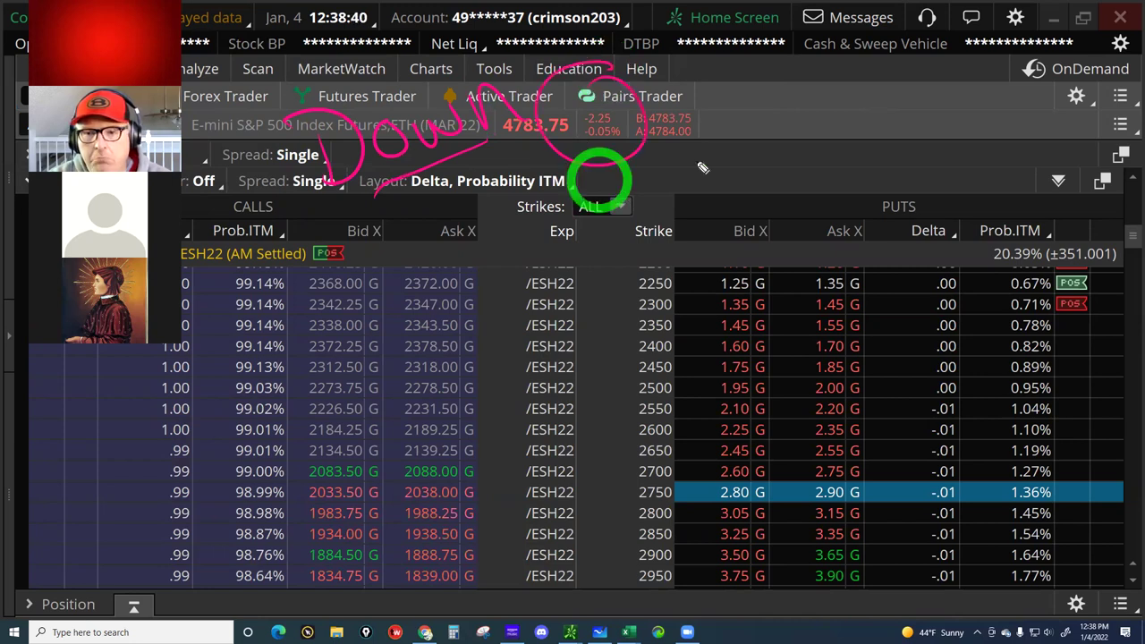
# Step: Handwrite ".40%" beside the circled net change, and erase all annotations from the screen
pyautogui.click(688, 160)
pyautogui.moveTo(715, 96)
pyautogui.mouseDown()
pyautogui.moveTo(737, 147)
pyautogui.moveTo(758, 134)
pyautogui.mouseUp()
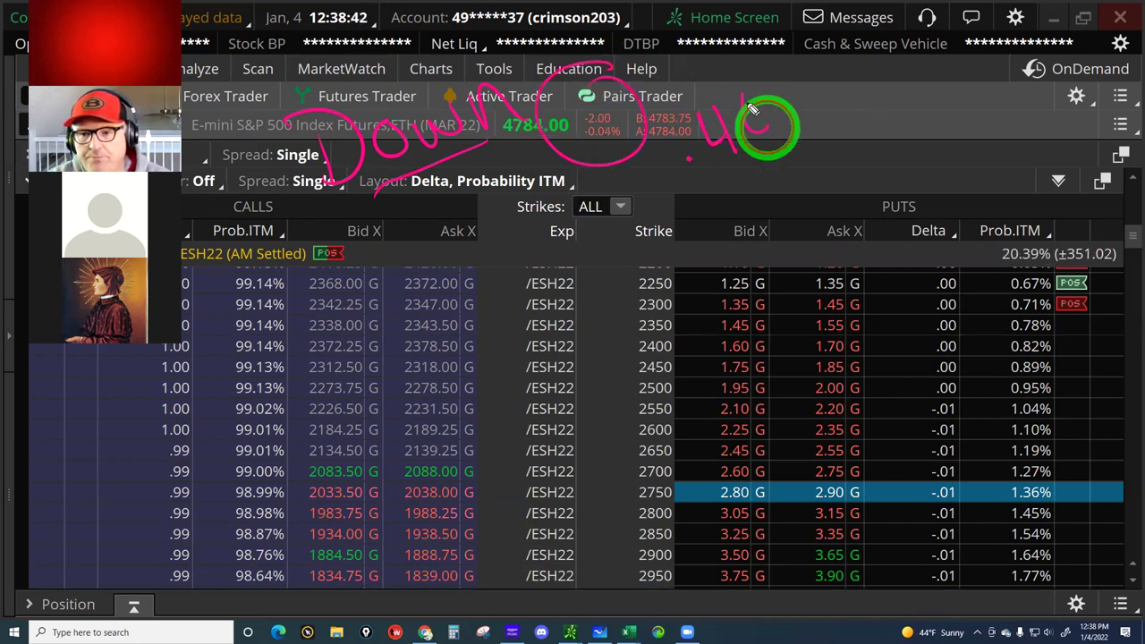
pyautogui.moveTo(779, 81)
pyautogui.mouseDown()
pyautogui.moveTo(779, 95)
pyautogui.moveTo(824, 94)
pyautogui.mouseUp()
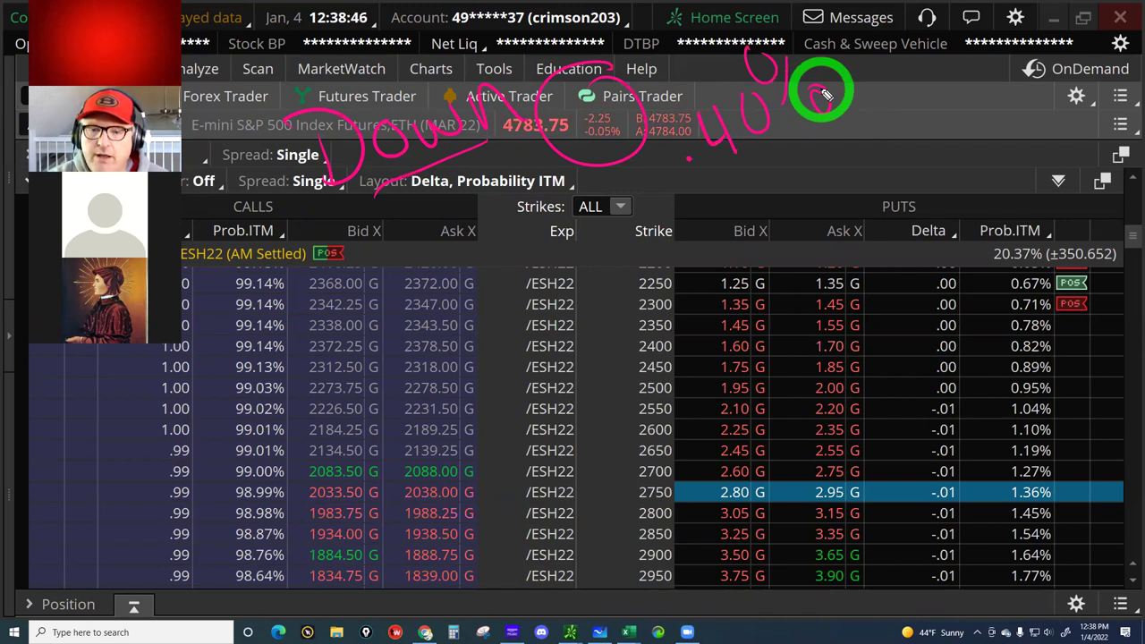
pyautogui.hotkey('ctrl', 'z')
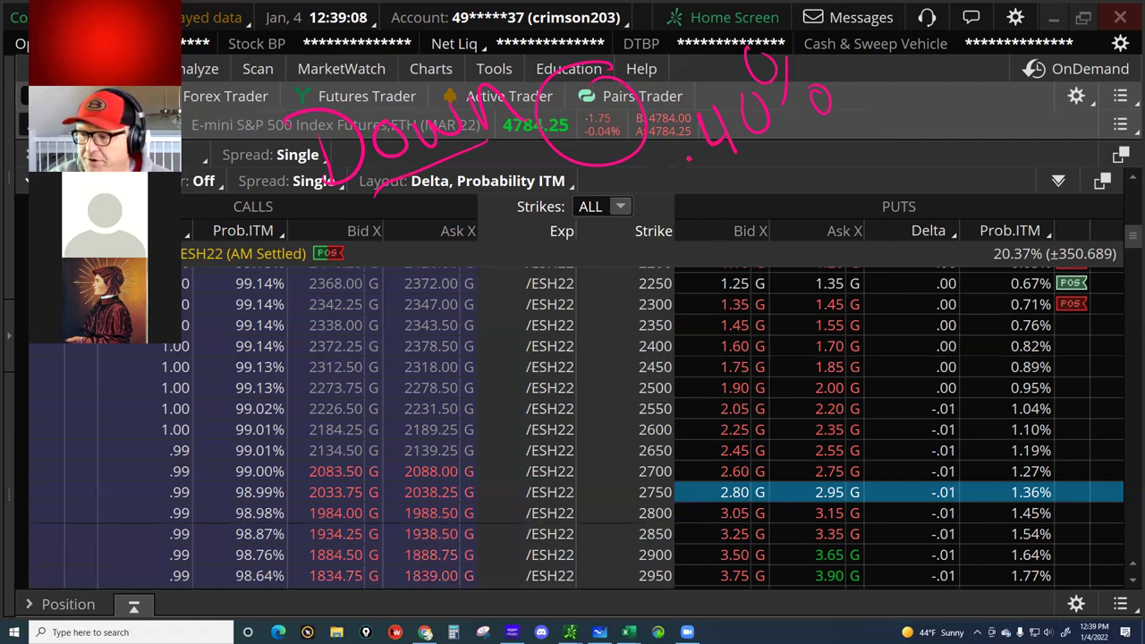
pyautogui.press('e')
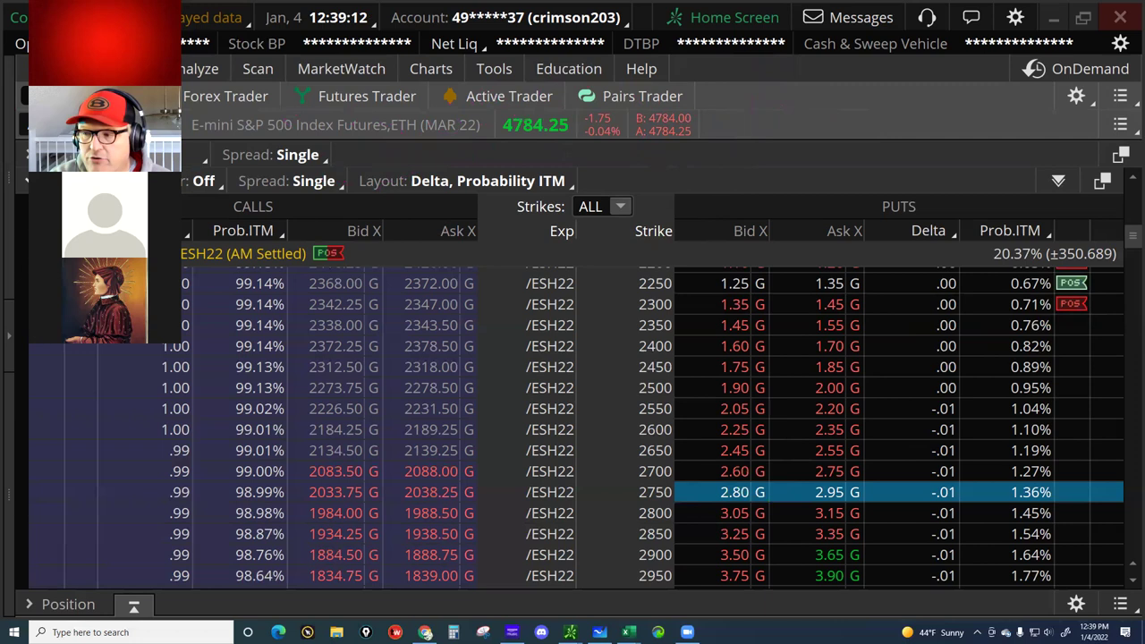
# Step: Create a limit order selling the /ESH22 2800 put at 3.05 with a quantity of -3
pyautogui.click(733, 494)
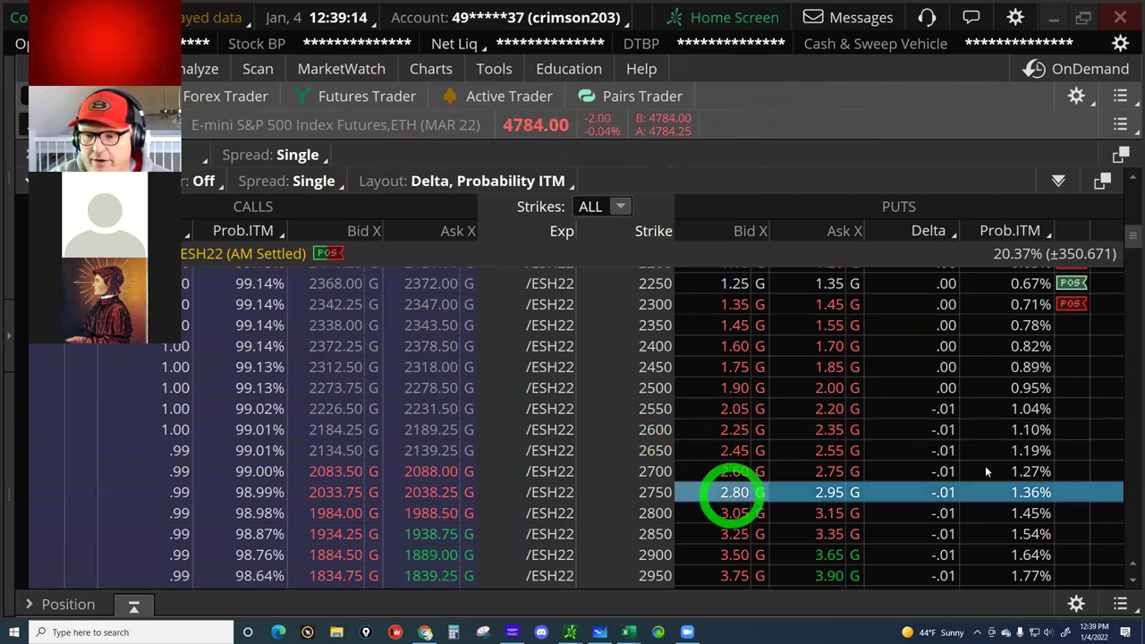
pyautogui.click(1021, 491)
pyautogui.click(802, 517)
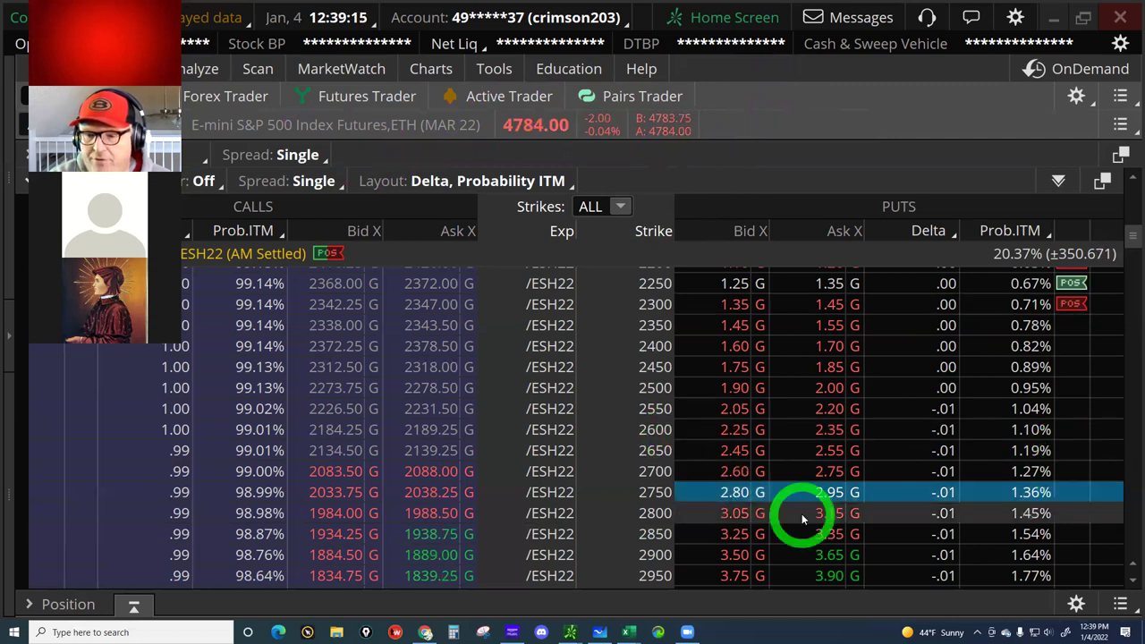
pyautogui.click(726, 516)
pyautogui.click(726, 517)
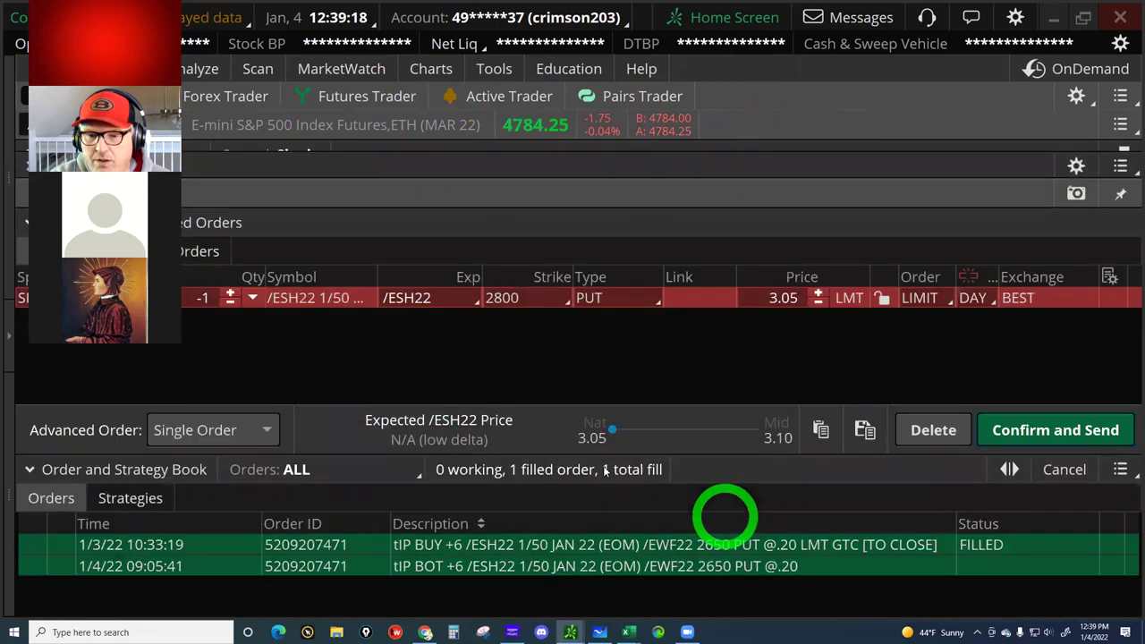
pyautogui.click(229, 307)
pyautogui.click(229, 307)
pyautogui.click(182, 303)
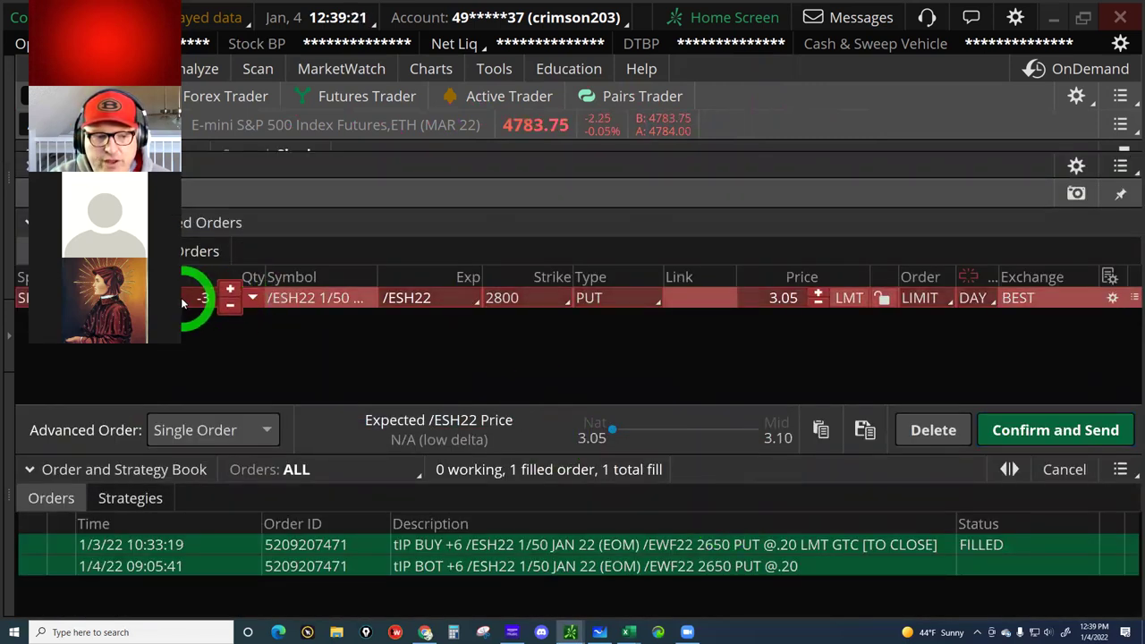
# Step: Point out the quantity and price of the short 2800 put order, and analyze the trade in the risk profile
pyautogui.moveTo(212, 304)
pyautogui.mouseDown()
pyautogui.moveTo(715, 280)
pyautogui.moveTo(767, 297)
pyautogui.mouseUp()
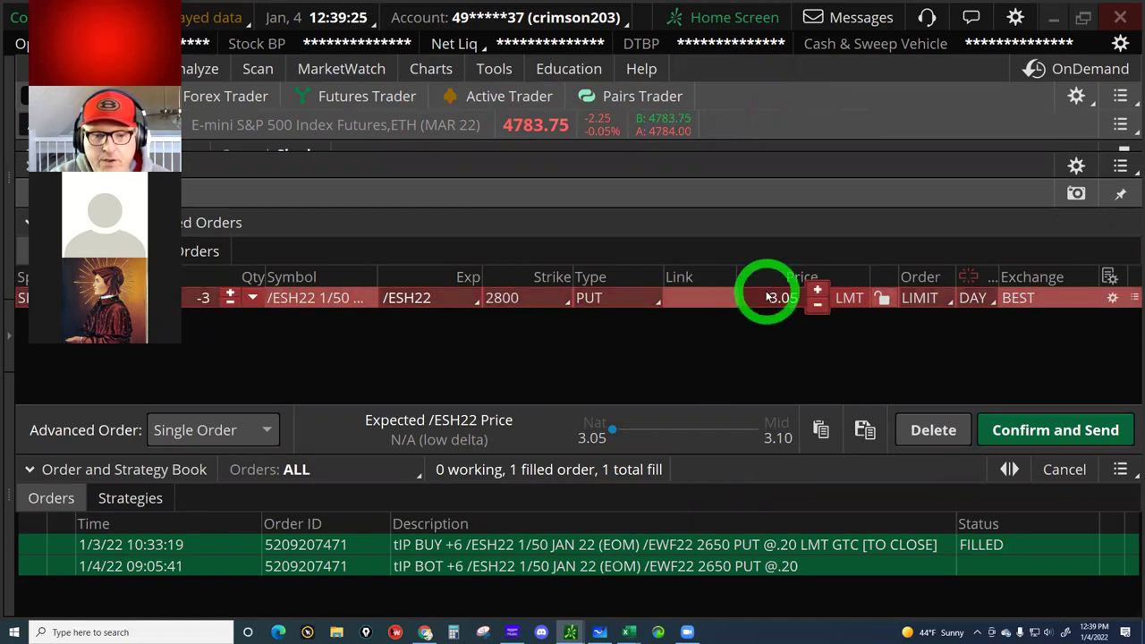
pyautogui.moveTo(767, 297)
pyautogui.mouseDown()
pyautogui.moveTo(356, 330)
pyautogui.moveTo(190, 308)
pyautogui.mouseUp()
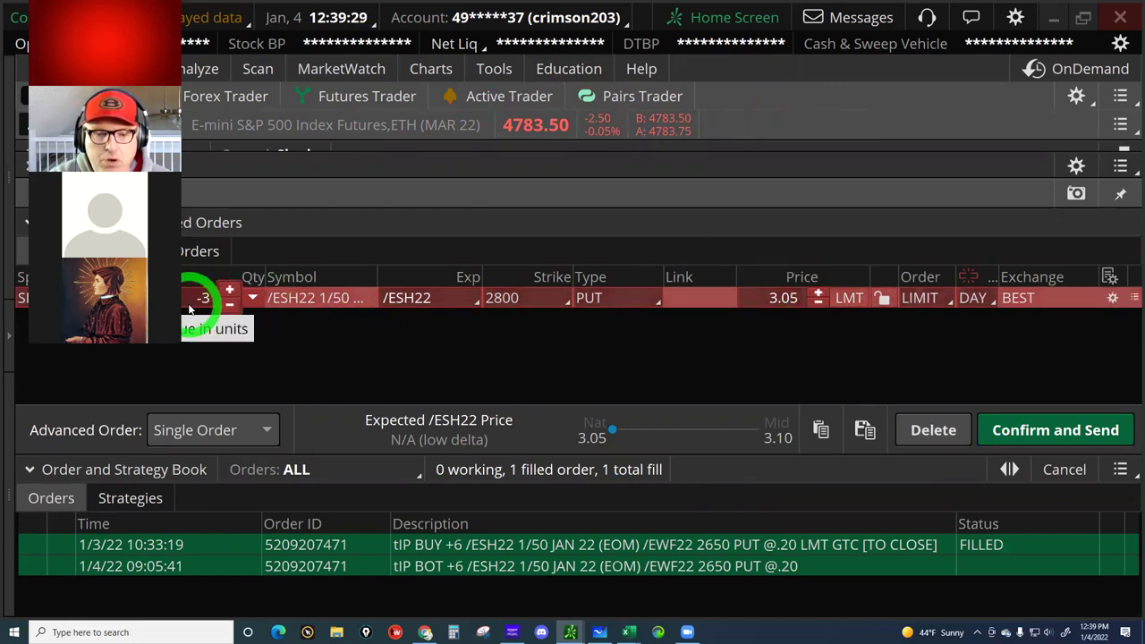
pyautogui.rightClick(705, 297)
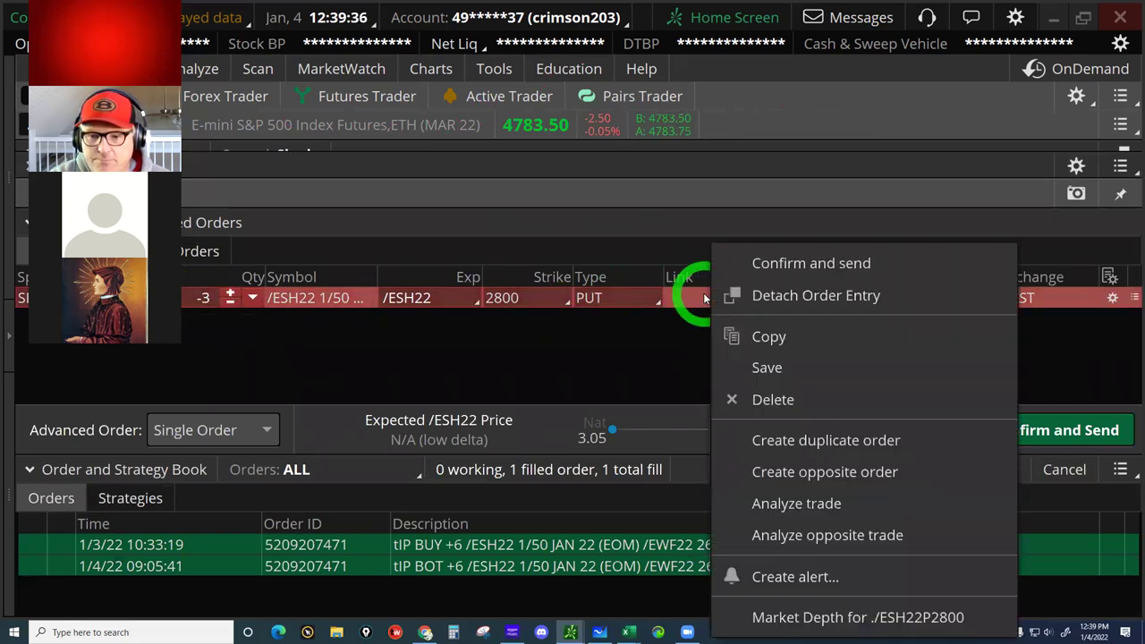
pyautogui.click(791, 508)
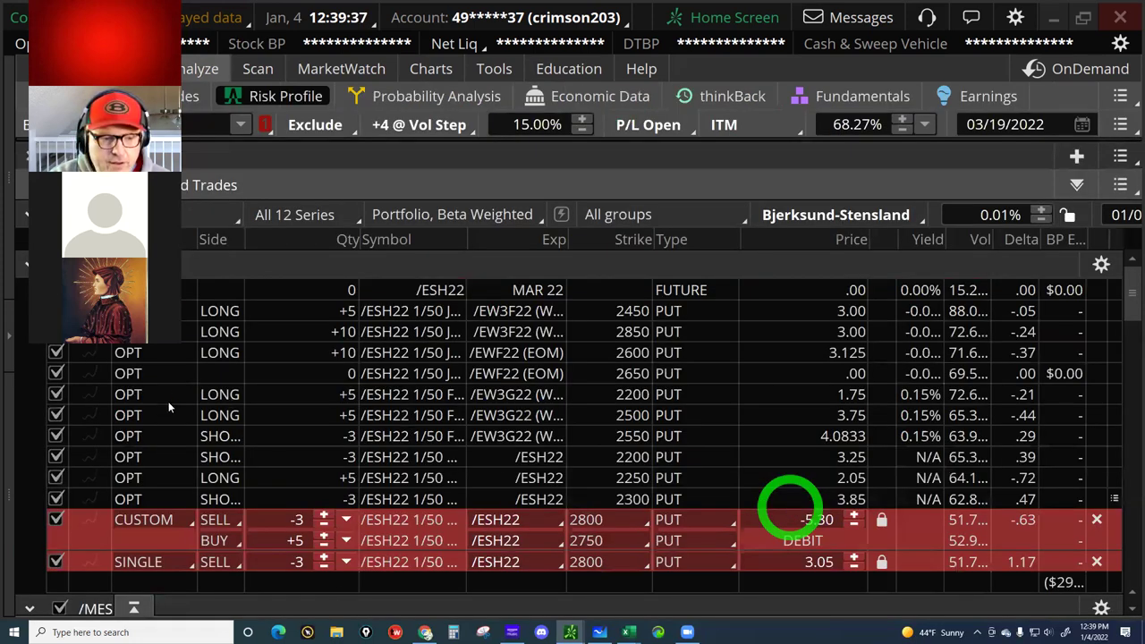
# Step: Hide the positions and remove the 2800/2750 and /MES simulated spreads, keeping only the -3 2800 put simulation plotted
pyautogui.click(167, 401)
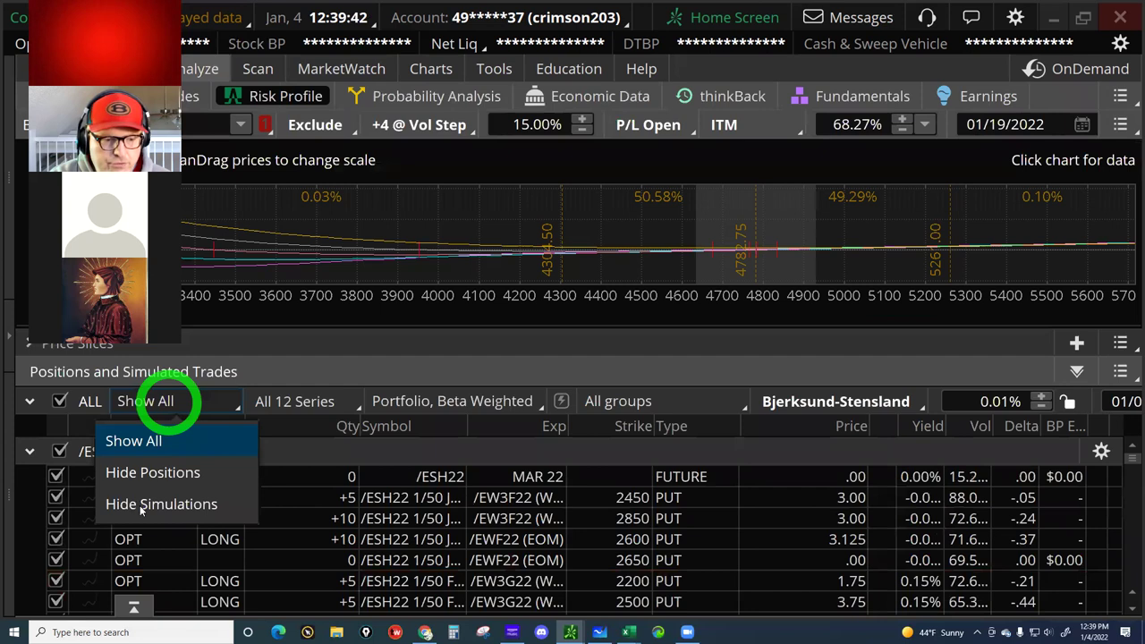
pyautogui.click(140, 506)
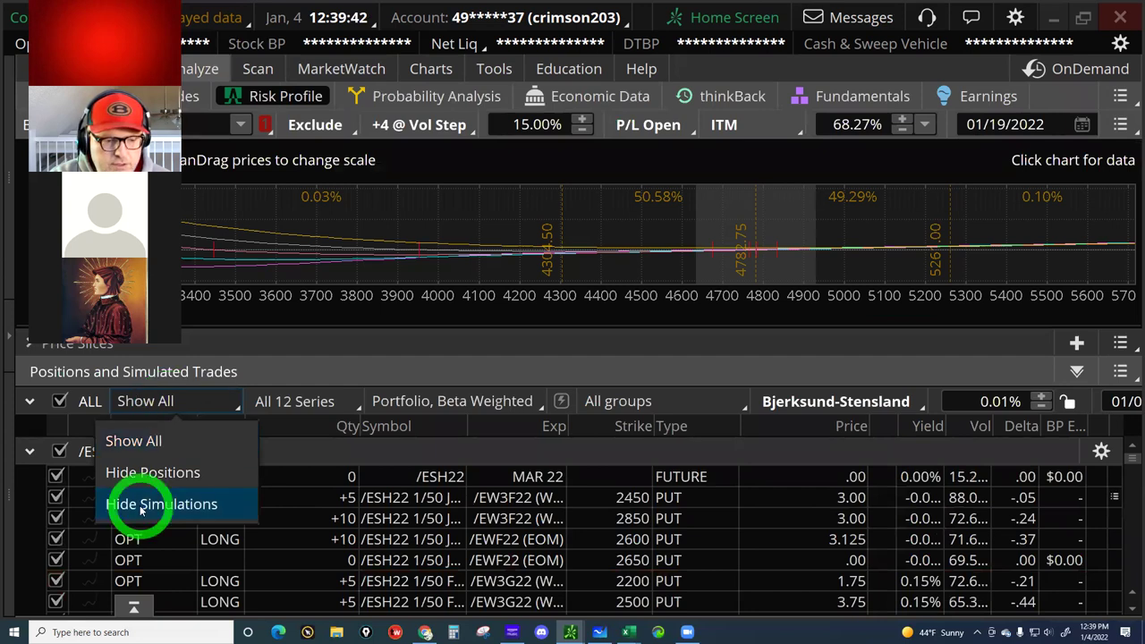
pyautogui.click(143, 472)
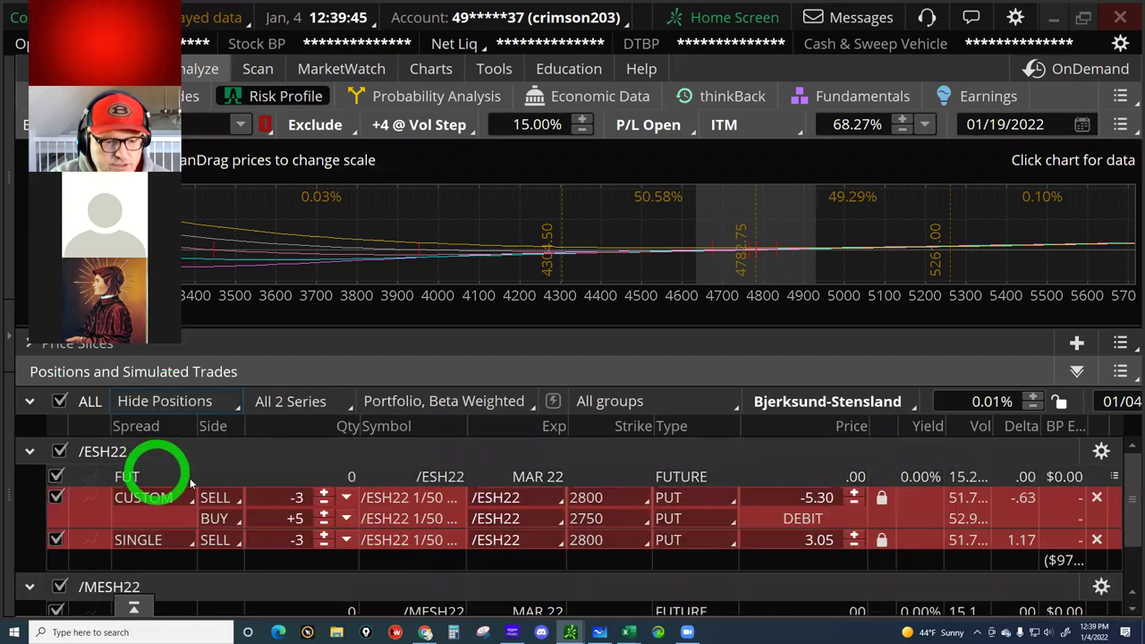
pyautogui.click(1095, 497)
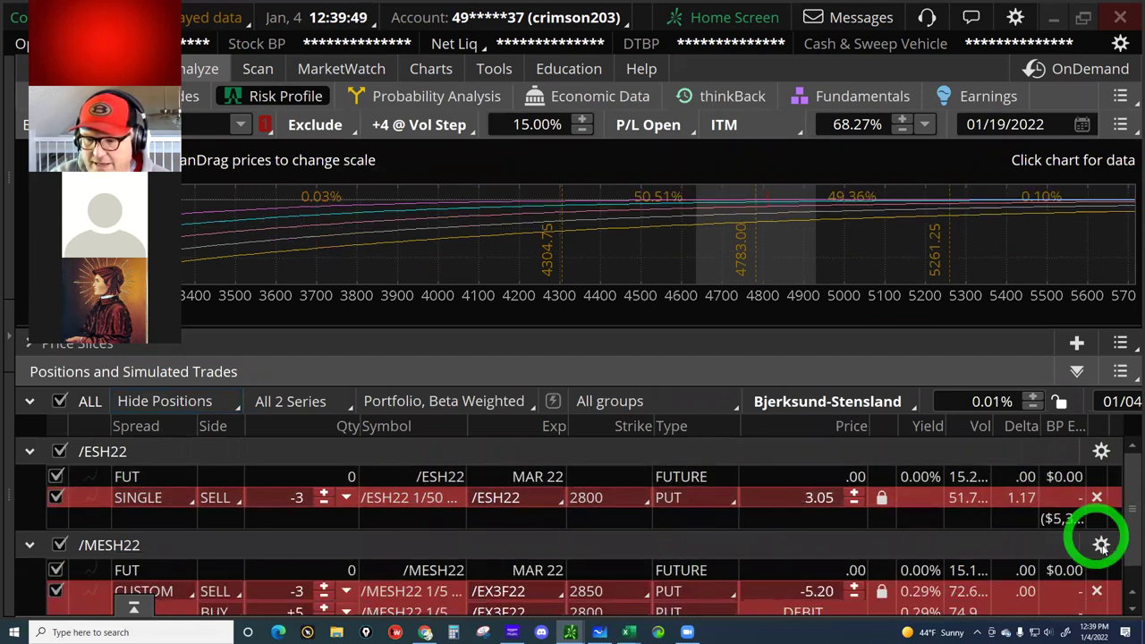
pyautogui.click(1097, 591)
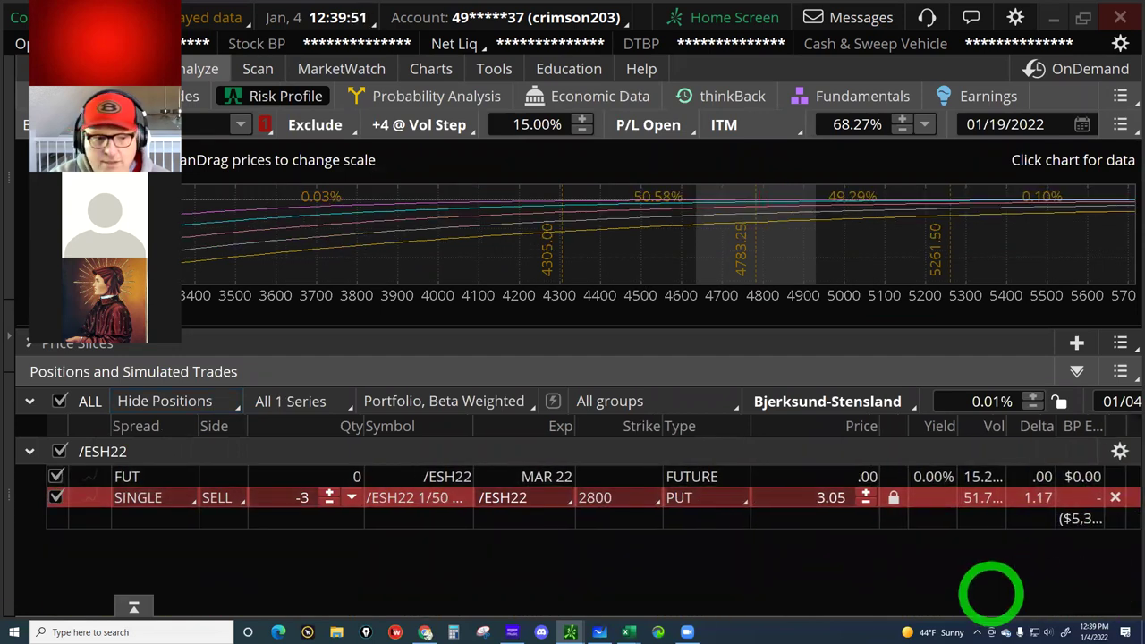
pyautogui.click(56, 497)
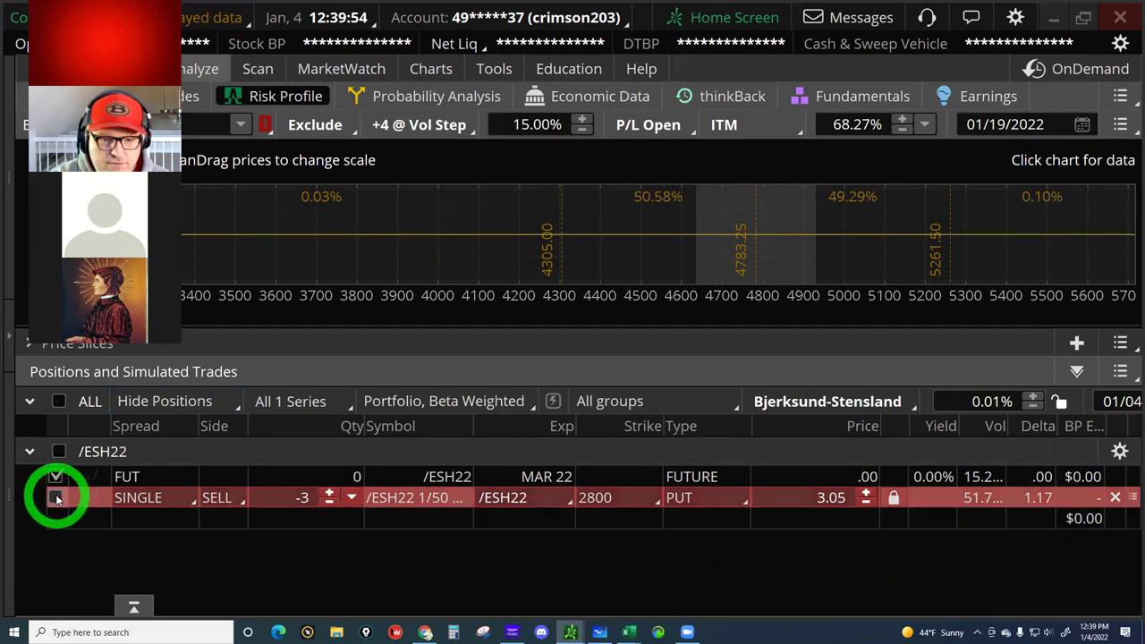
pyautogui.click(57, 497)
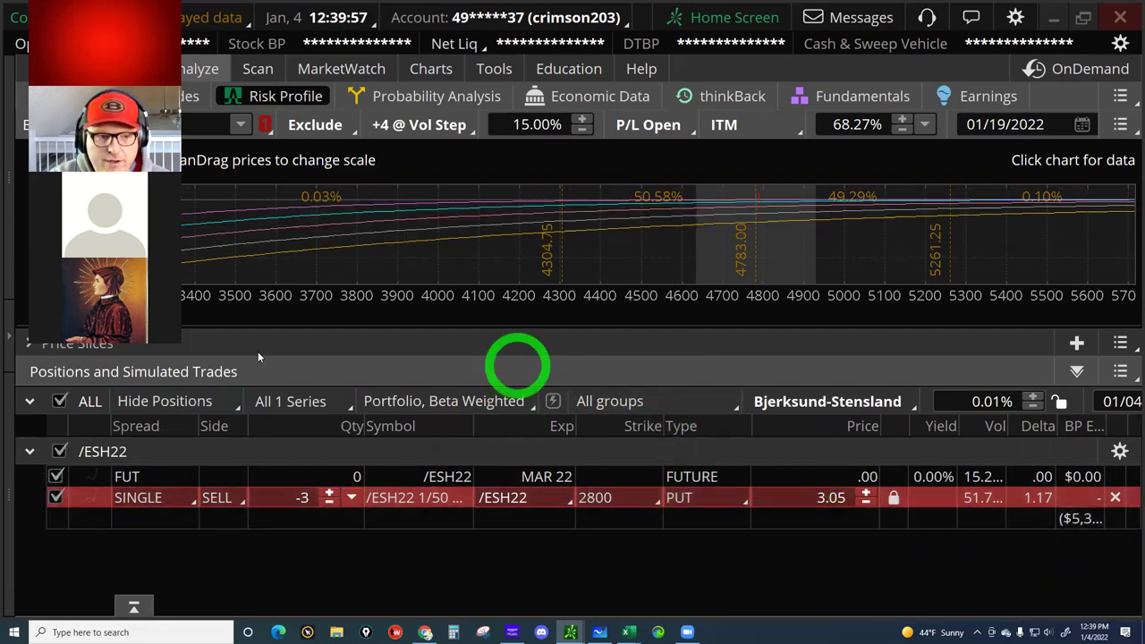
# Step: Change the risk profile's underlying to E-mini S&P 500 (/ES) and widen the chart's price axis to about 3200–6100
pyautogui.click(259, 123)
pyautogui.click(242, 125)
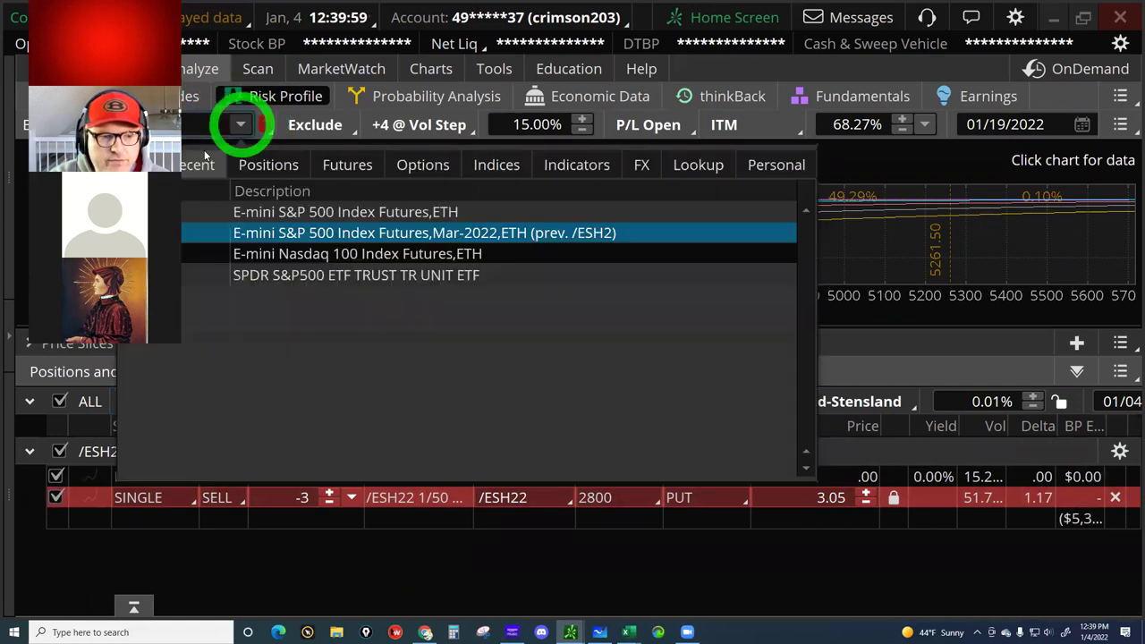
pyautogui.press('Up')
pyautogui.press('Return')
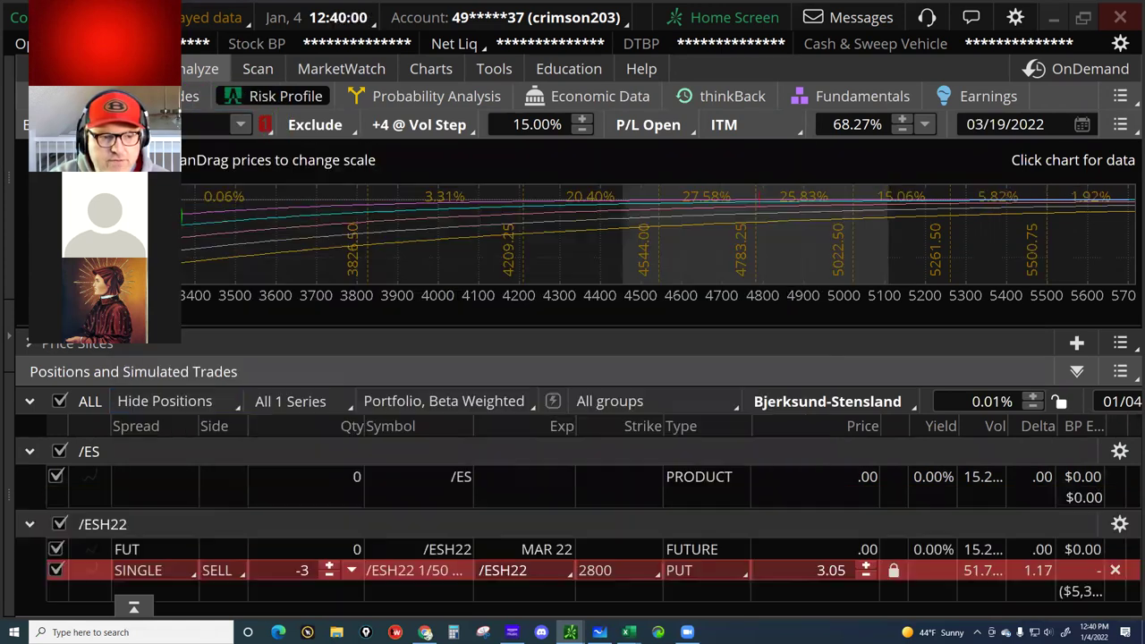
pyautogui.moveTo(682, 289); pyautogui.dragTo(451, 331)
pyautogui.click(364, 308)
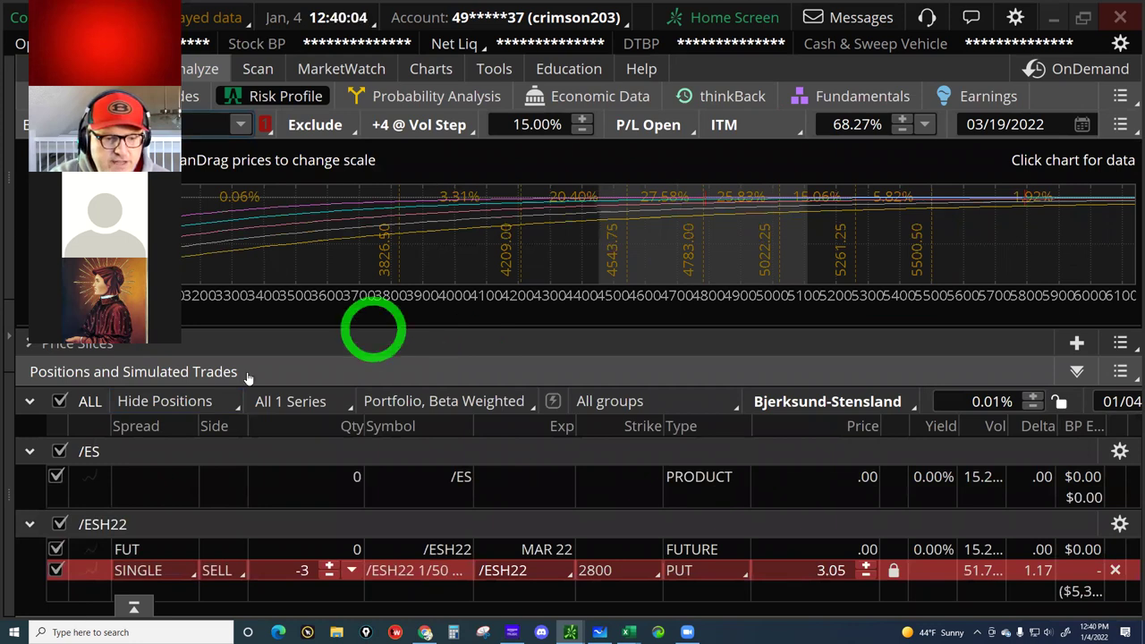
# Step: Show all positions with the simulated short put and inspect the combined risk curve near 3820
pyautogui.click(191, 405)
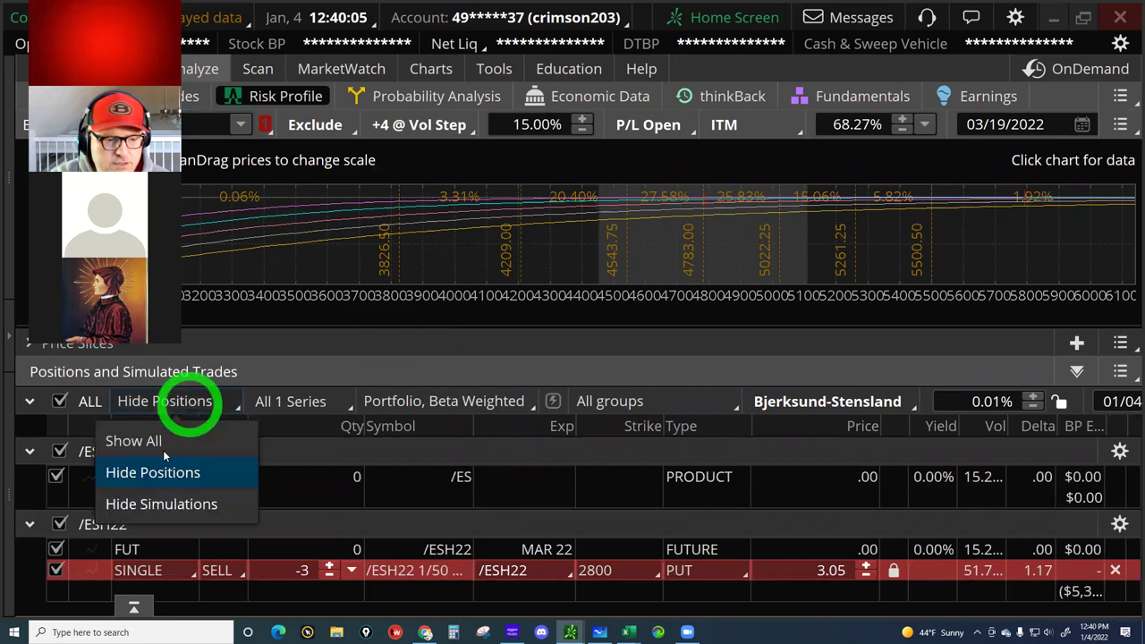
pyautogui.click(146, 439)
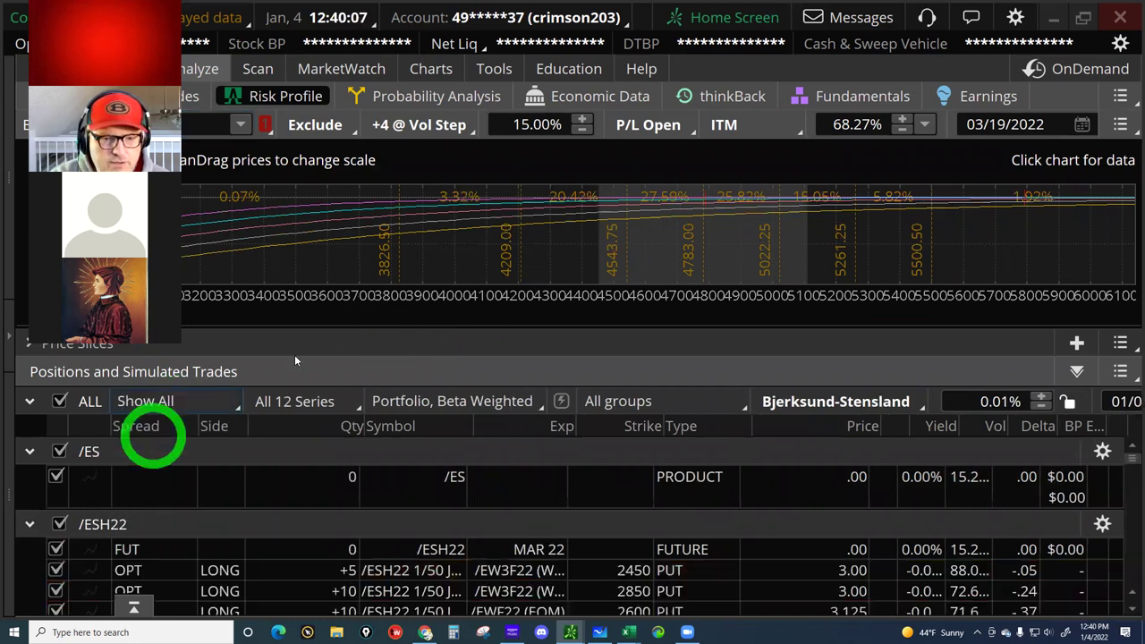
pyautogui.click(577, 328)
pyautogui.click(720, 237)
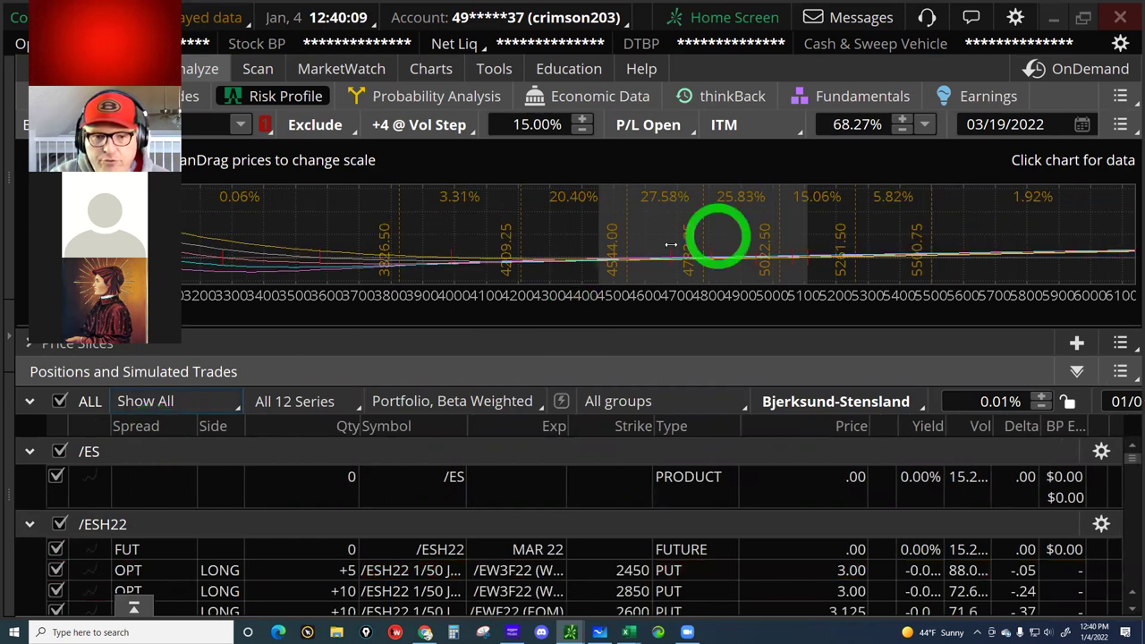
pyautogui.click(401, 255)
pyautogui.click(398, 251)
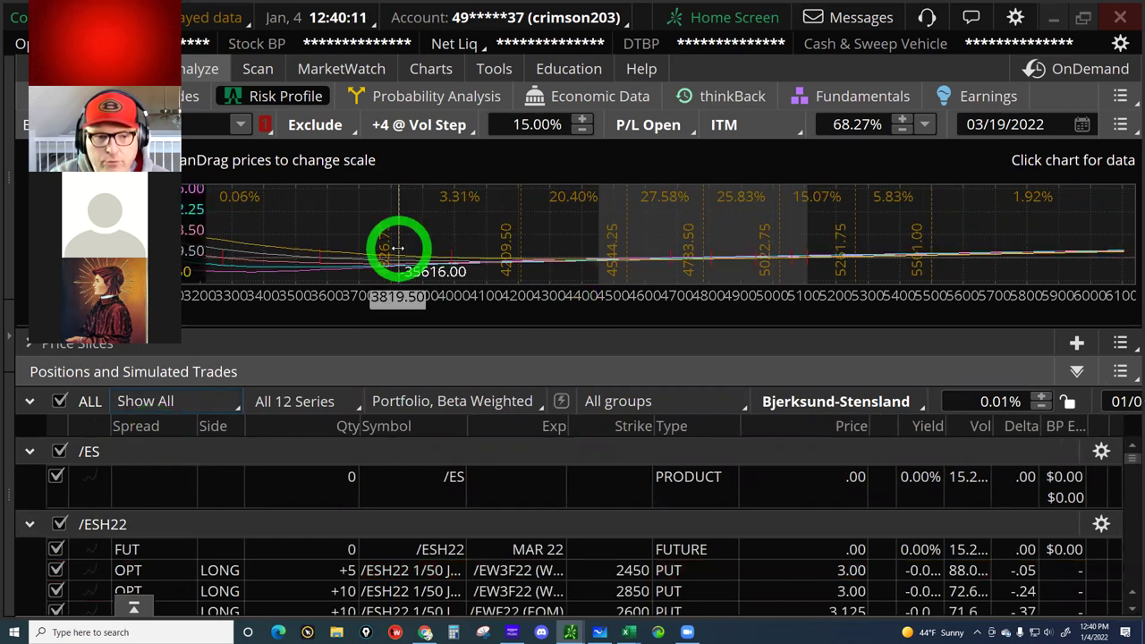
# Step: Inspect the combined risk curve's profit and loss around the 3820–3830 price level
pyautogui.click(135, 434)
pyautogui.click(426, 261)
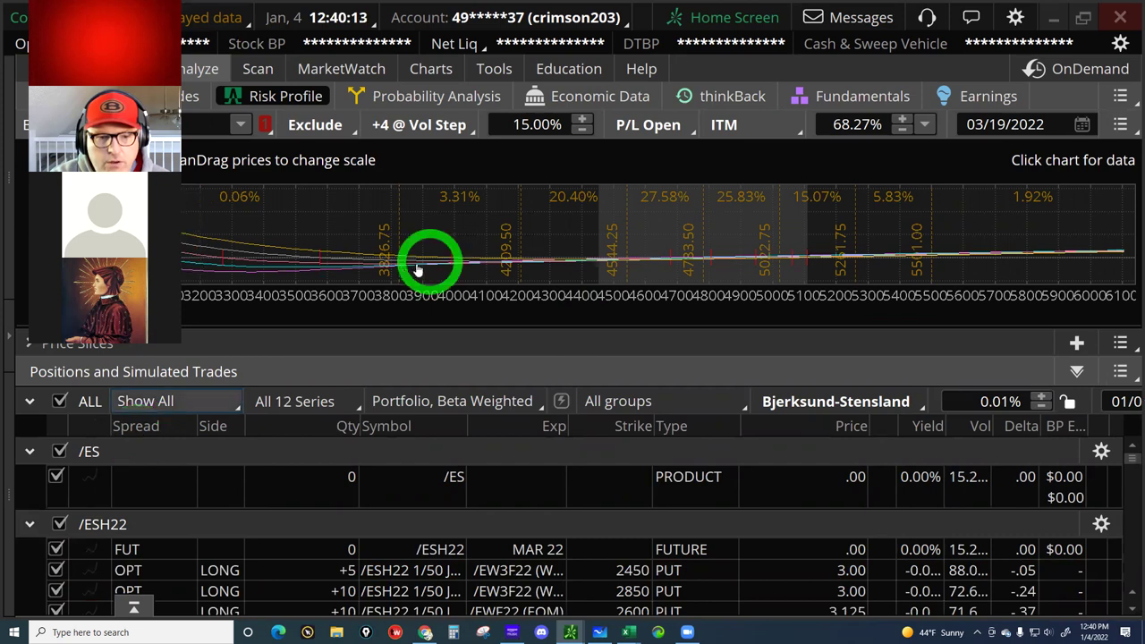
pyautogui.click(397, 268)
pyautogui.click(401, 269)
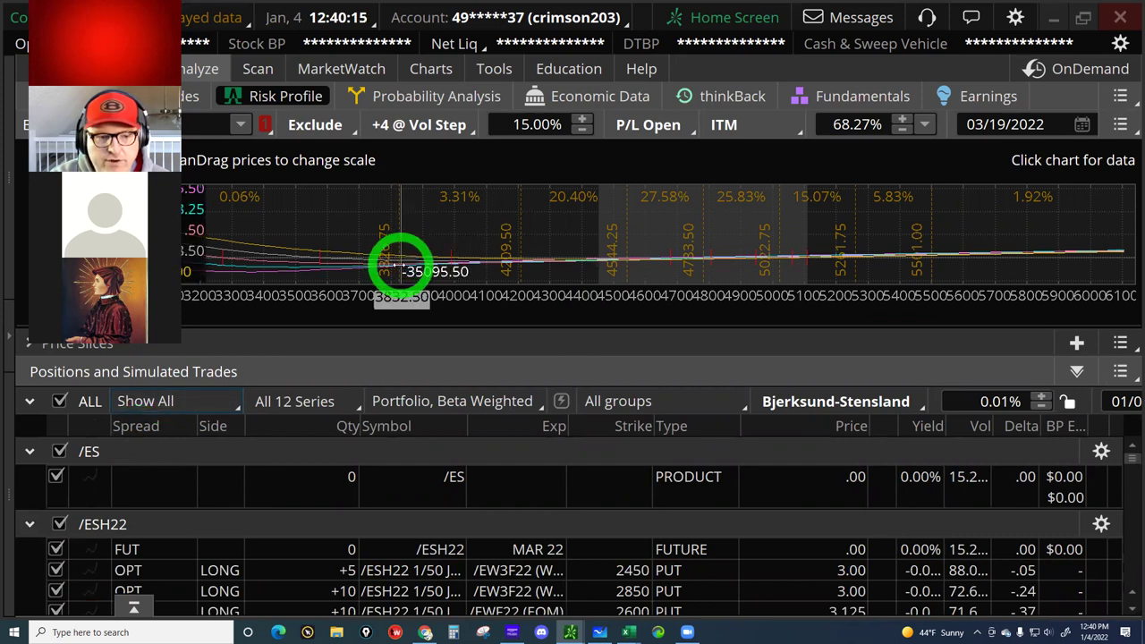
pyautogui.click(399, 270)
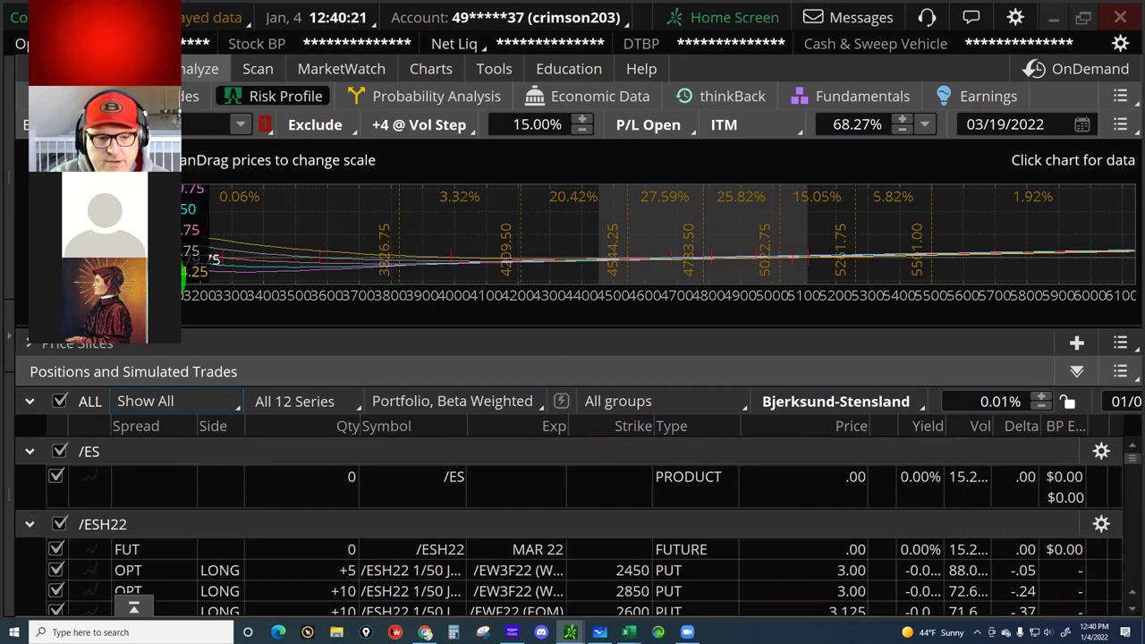
pyautogui.click(399, 252)
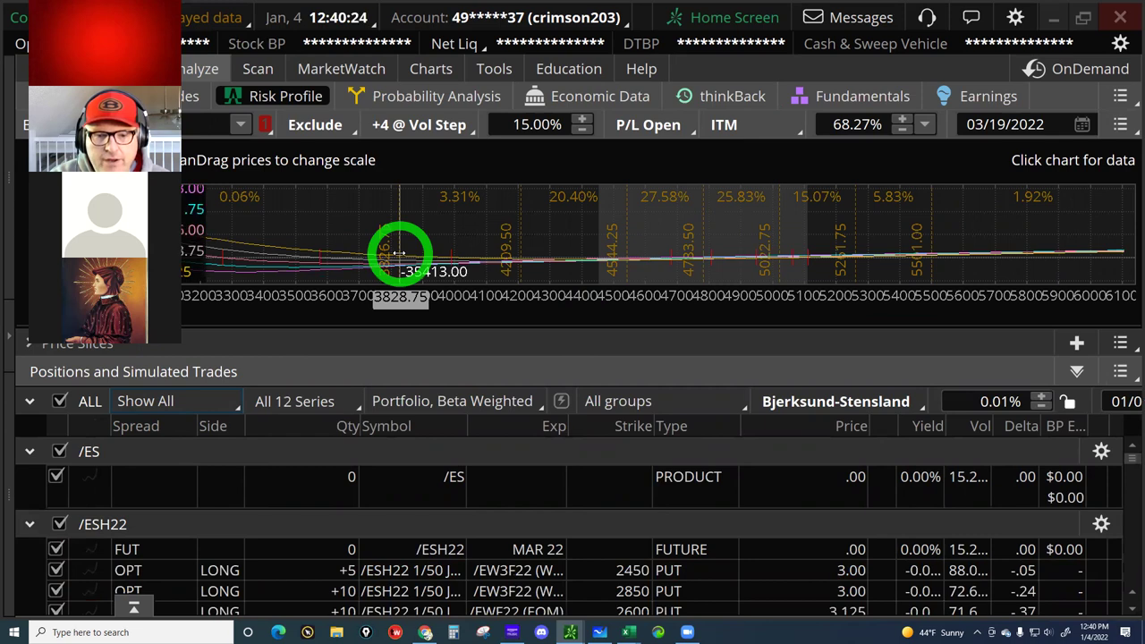
# Step: Enlarge the positions list and review the /ESH22 option legs down to the simulated -3 2800 put
pyautogui.click(557, 331)
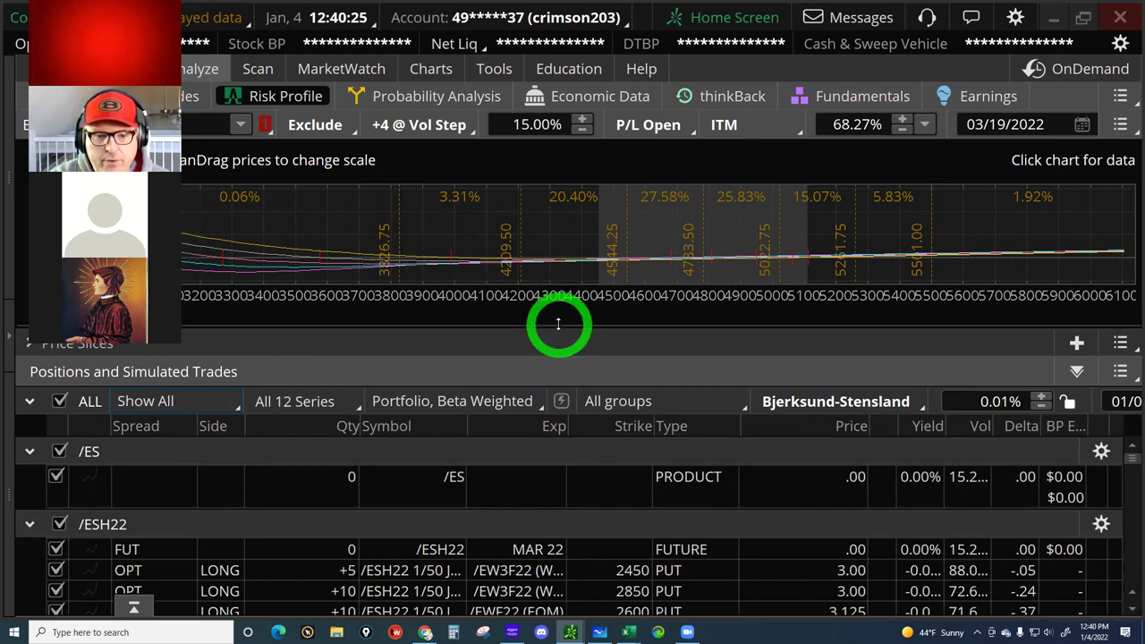
pyautogui.click(608, 250)
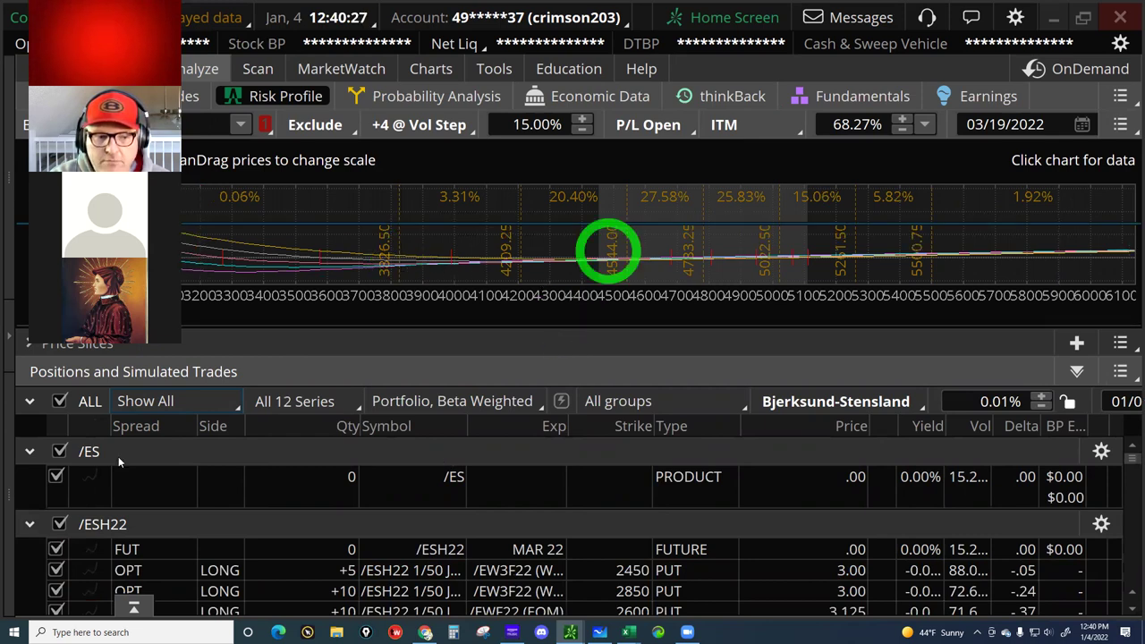
pyautogui.click(230, 391)
pyautogui.click(363, 488)
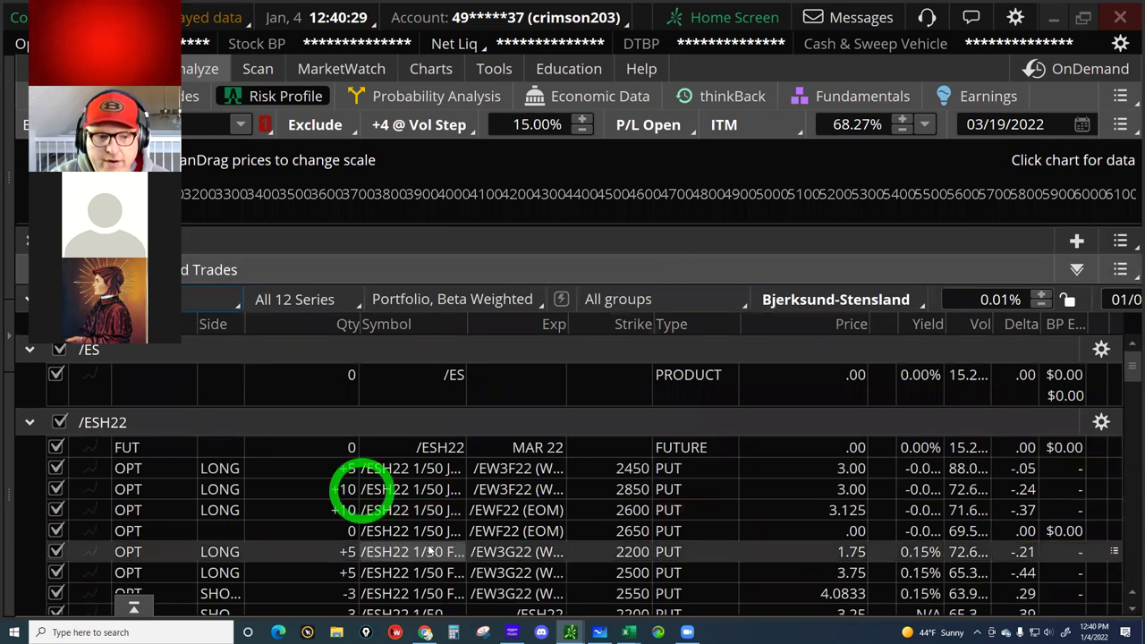
pyautogui.click(183, 304)
pyautogui.scroll(-3, 652, 518)
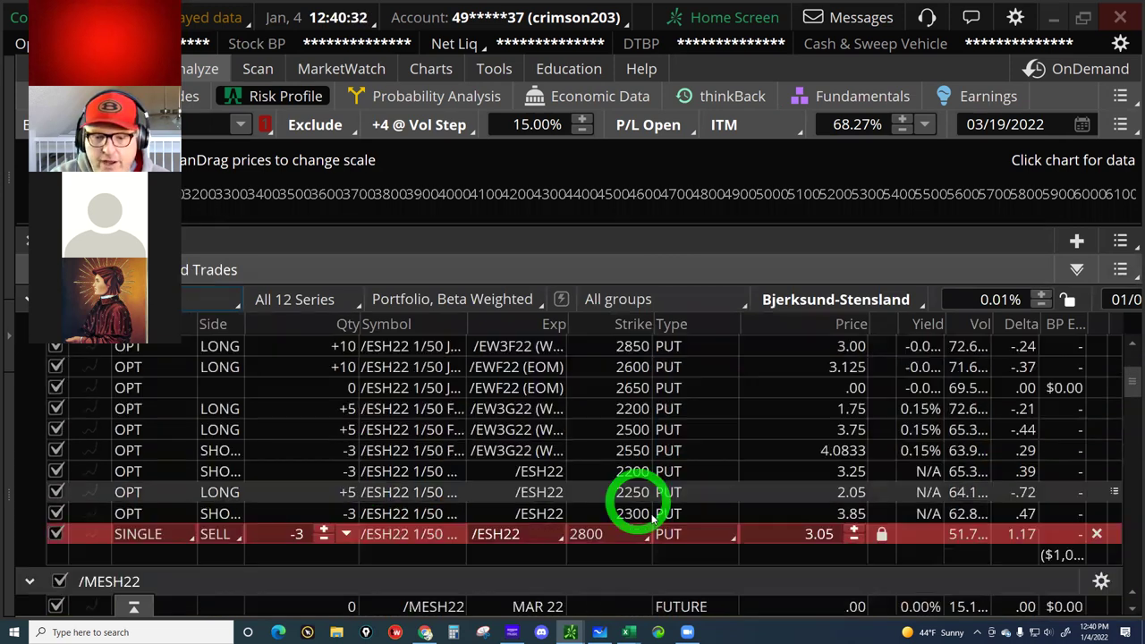
pyautogui.scroll(-1, 825, 529)
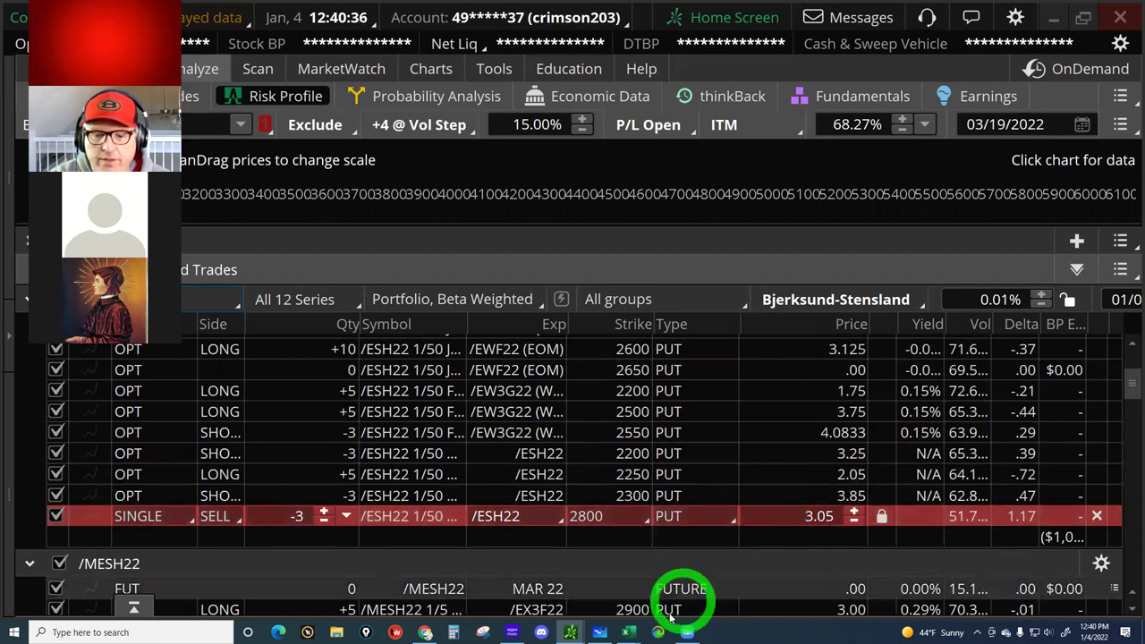
# Step: Return to the /ESH22 option chain and create a buy order for one 2750 put at 2.95
pyautogui.moveTo(628, 626)
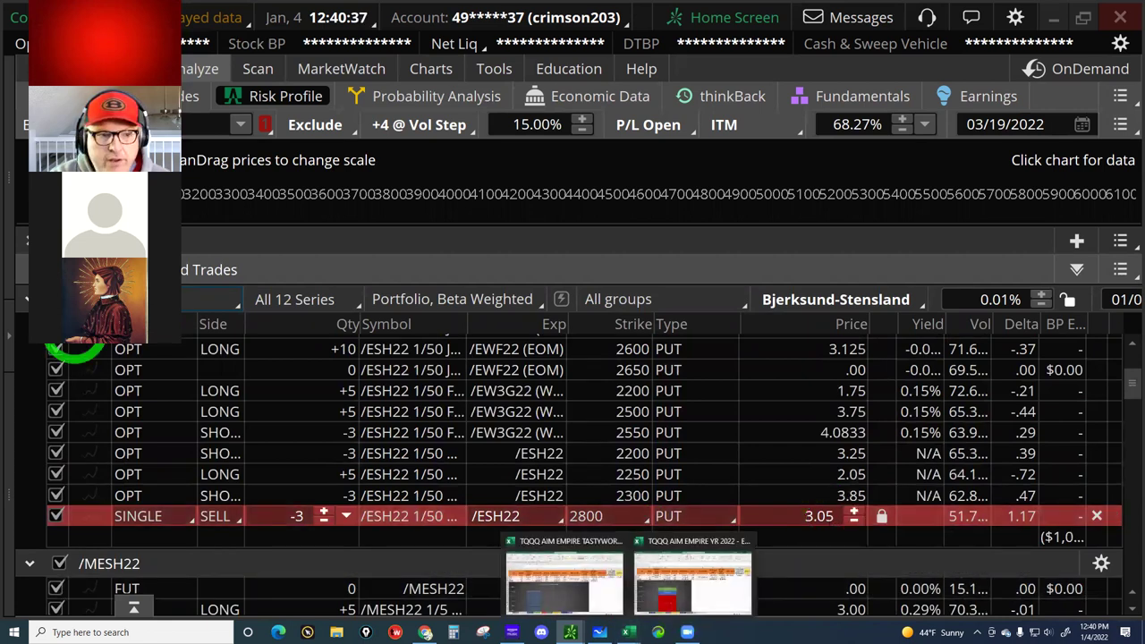
pyautogui.click(134, 69)
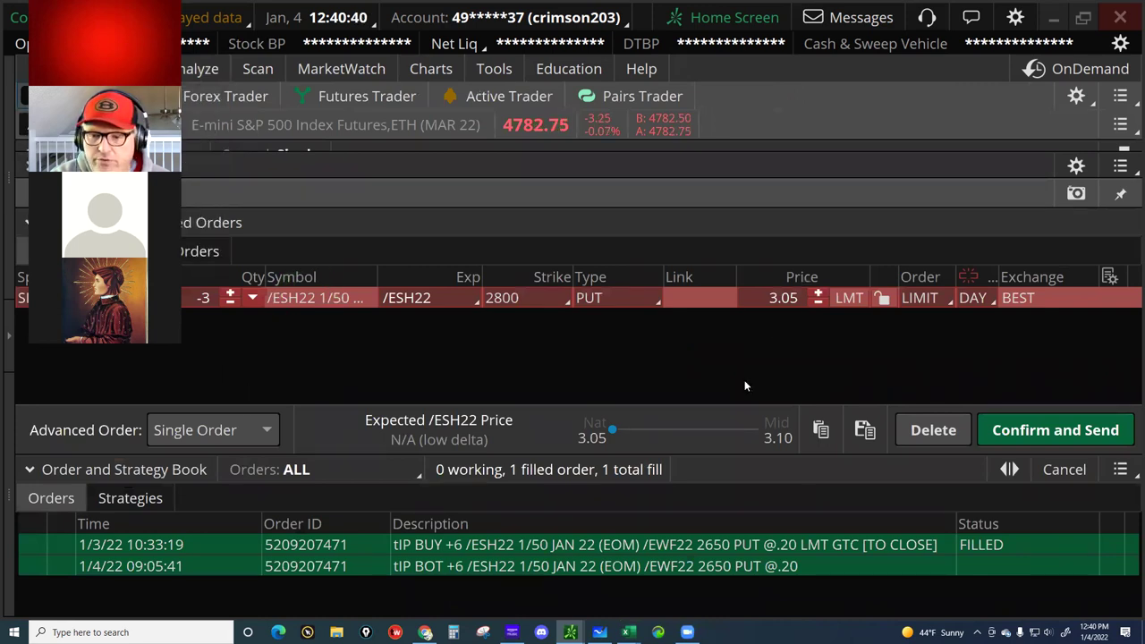
pyautogui.click(809, 360)
pyautogui.click(737, 518)
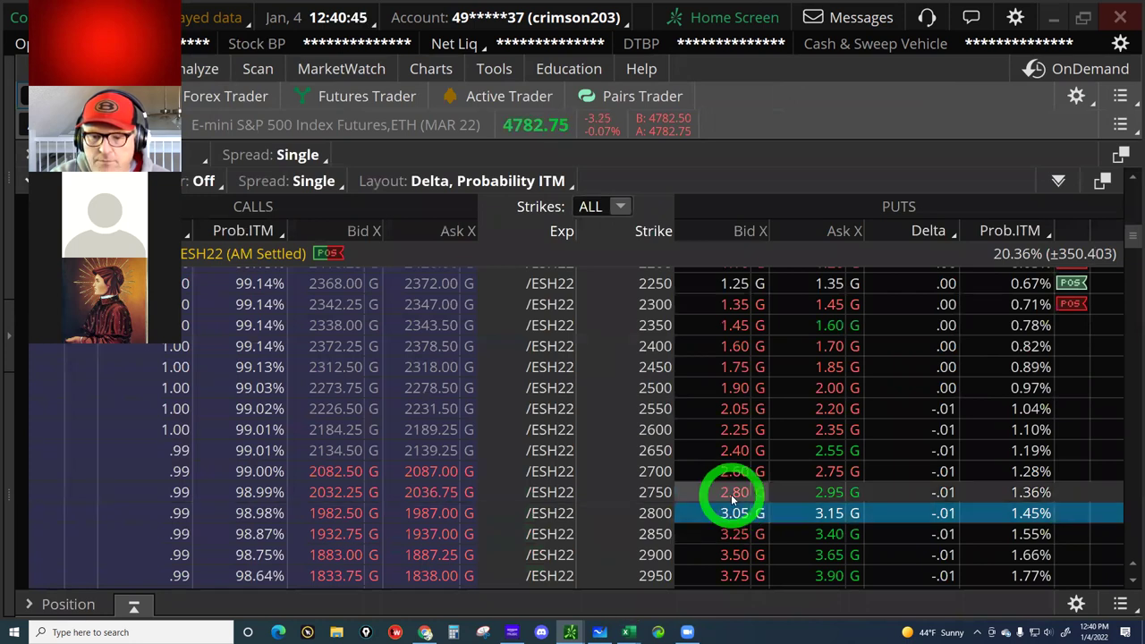
pyautogui.click(833, 493)
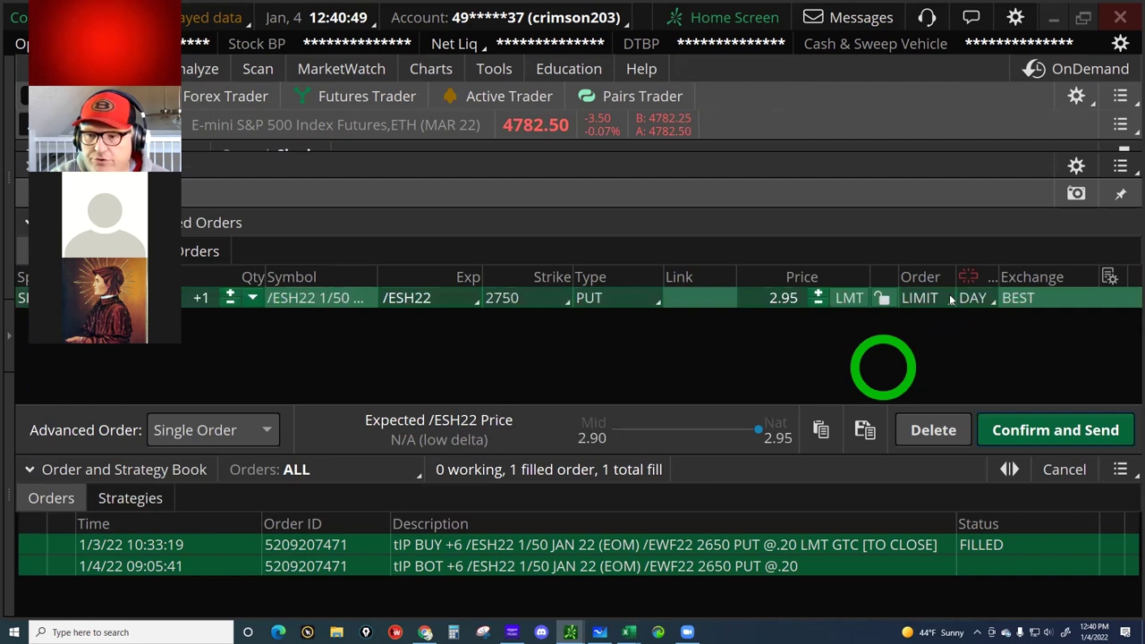
# Step: Set the 2750 put order's time in force to GTC and lock its limit price at 2.95
pyautogui.click(971, 298)
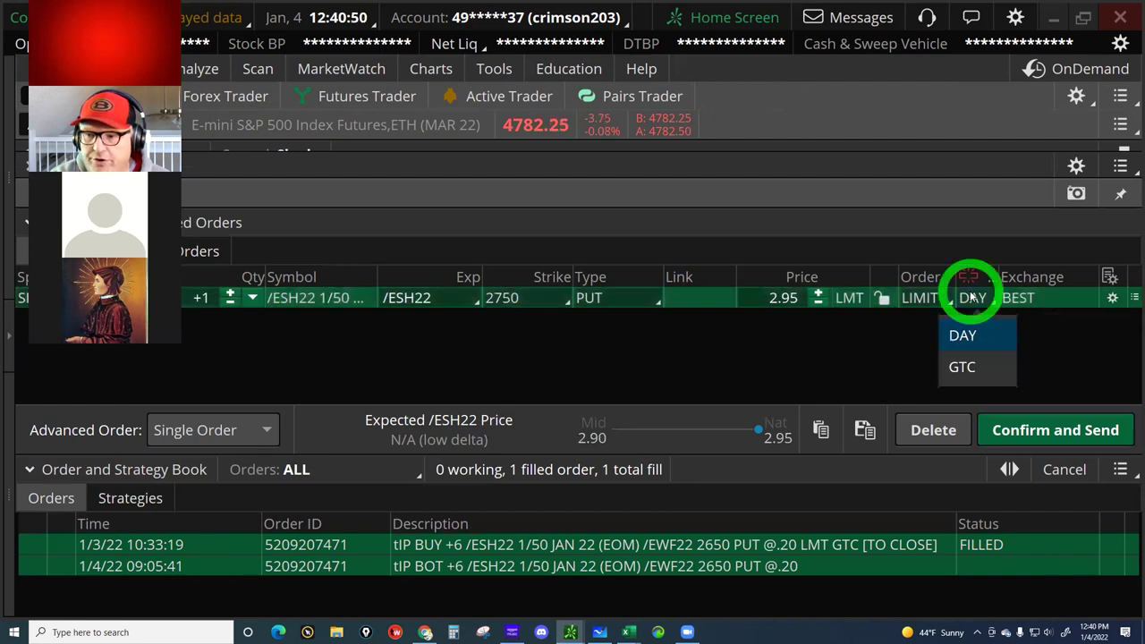
pyautogui.click(961, 374)
pyautogui.click(793, 302)
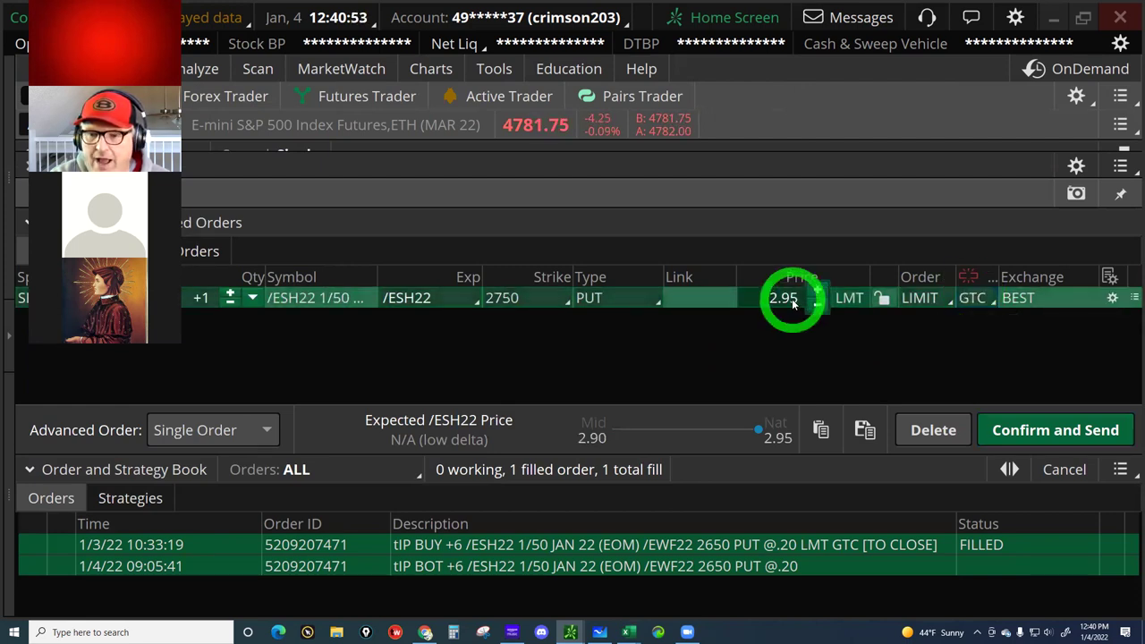
pyautogui.click(778, 298)
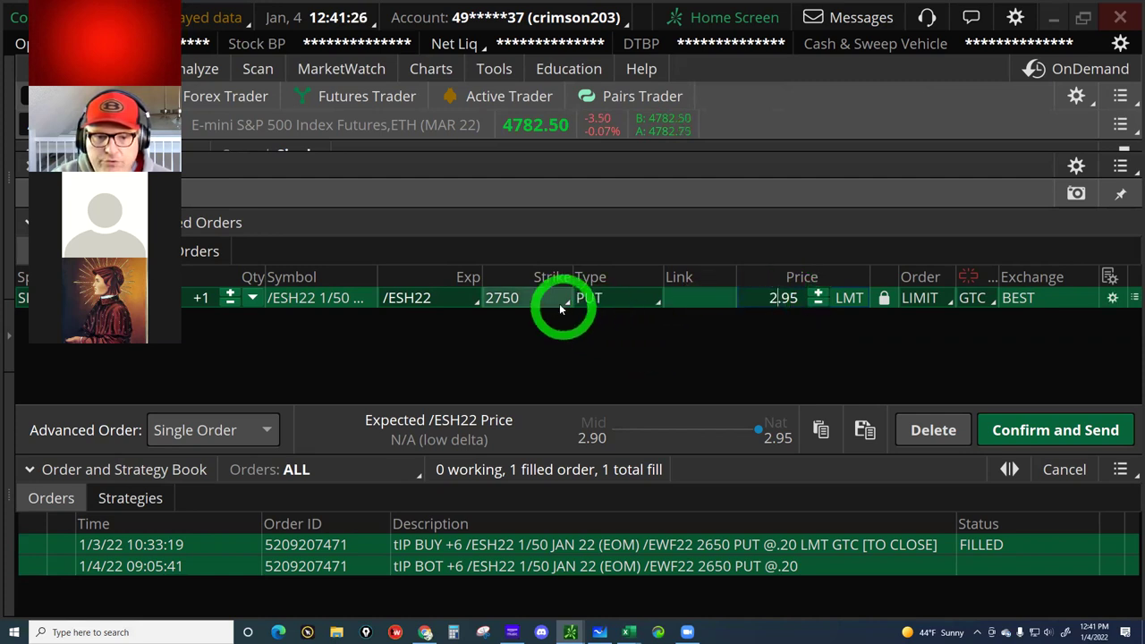
# Step: Switch to the TQQQ AIM EMPIRE YR 2022 workbook in Excel and show its BSH Breakeven sheet
pyautogui.moveTo(628, 630)
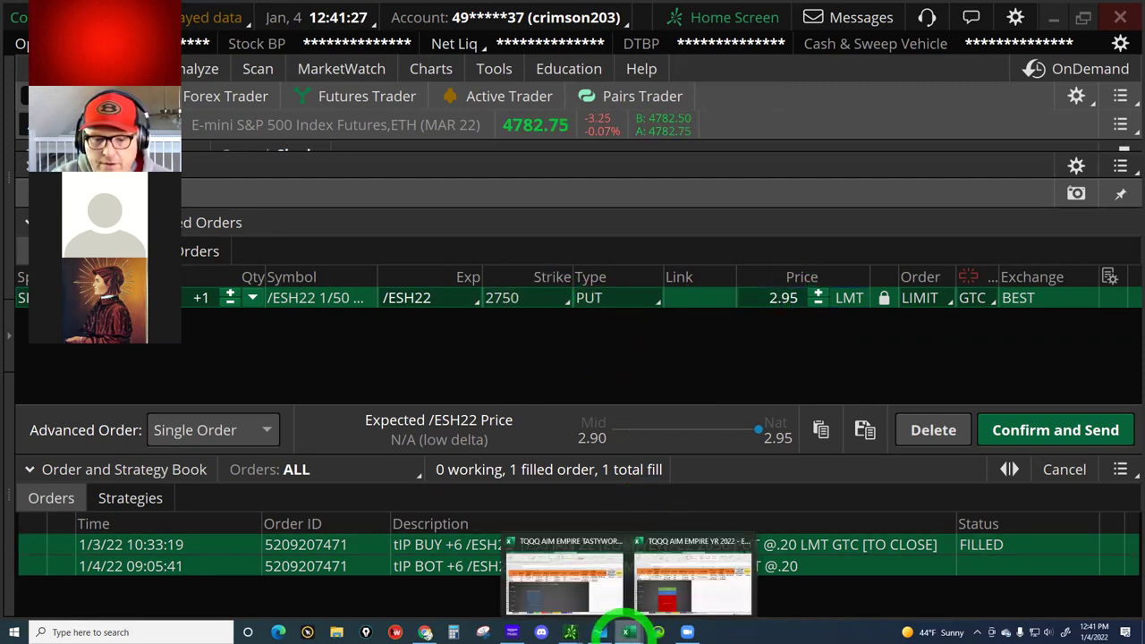
pyautogui.click(684, 569)
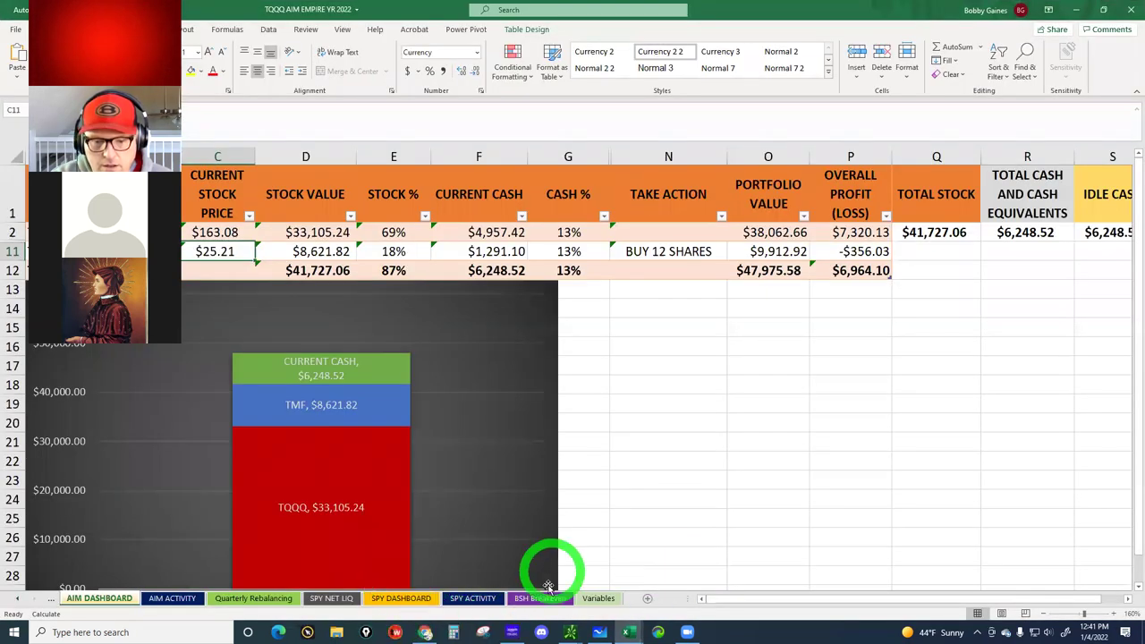
pyautogui.click(543, 598)
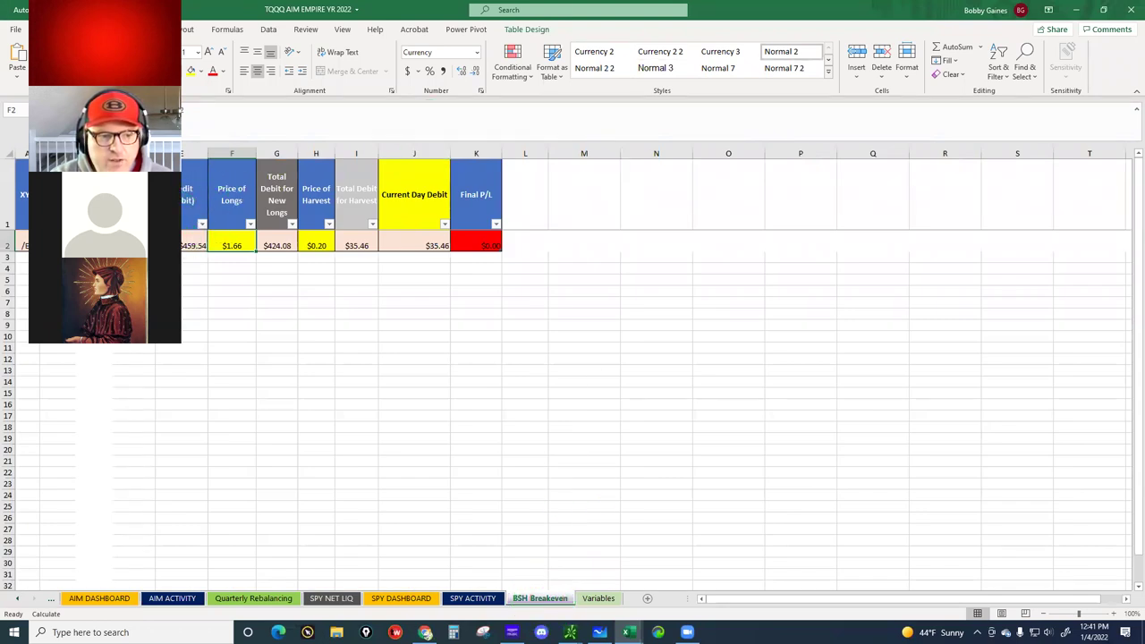
# Step: Examine the breakeven row's price of longs, price of harvest and debit cells, F2 through J2, with their formulas
pyautogui.click(231, 258)
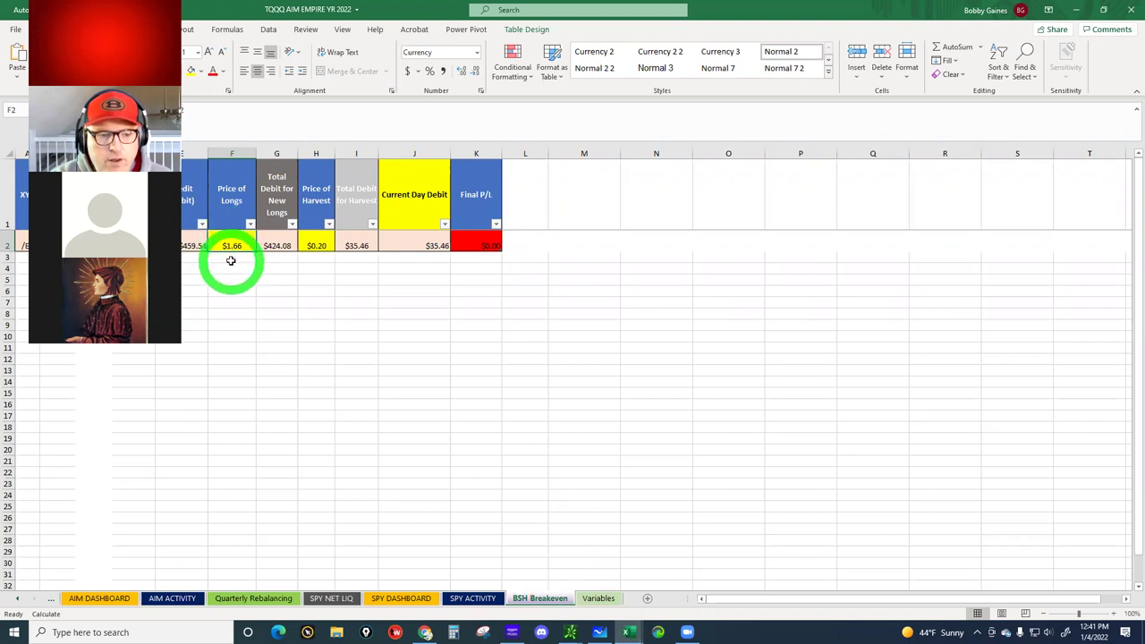
pyautogui.click(232, 243)
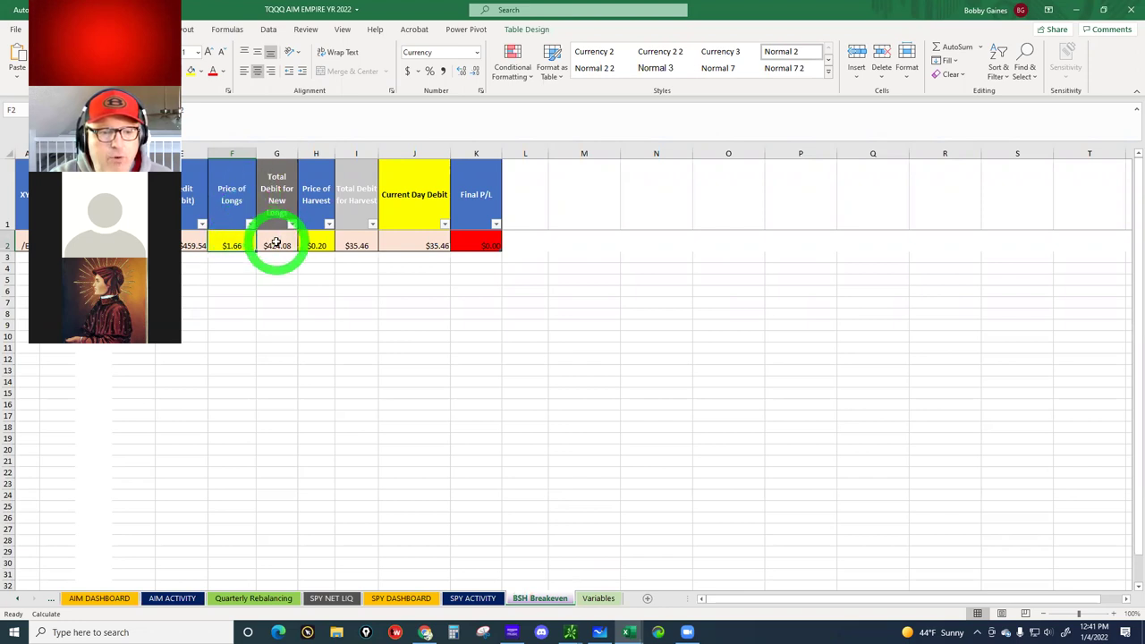
pyautogui.click(277, 243)
pyautogui.click(316, 244)
pyautogui.click(356, 241)
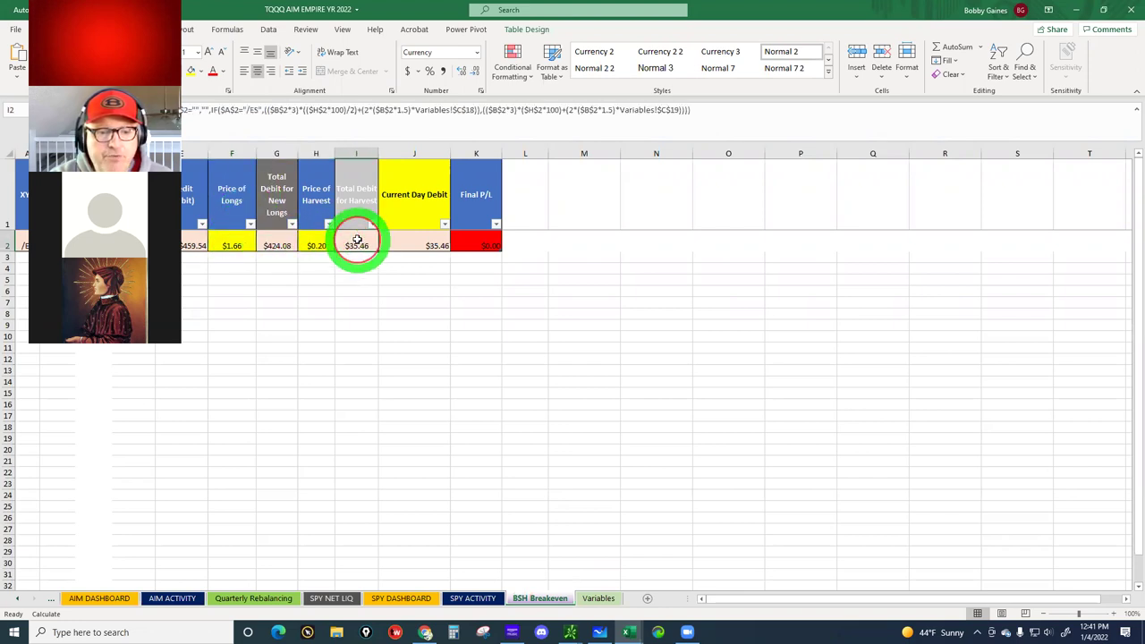
pyautogui.click(412, 243)
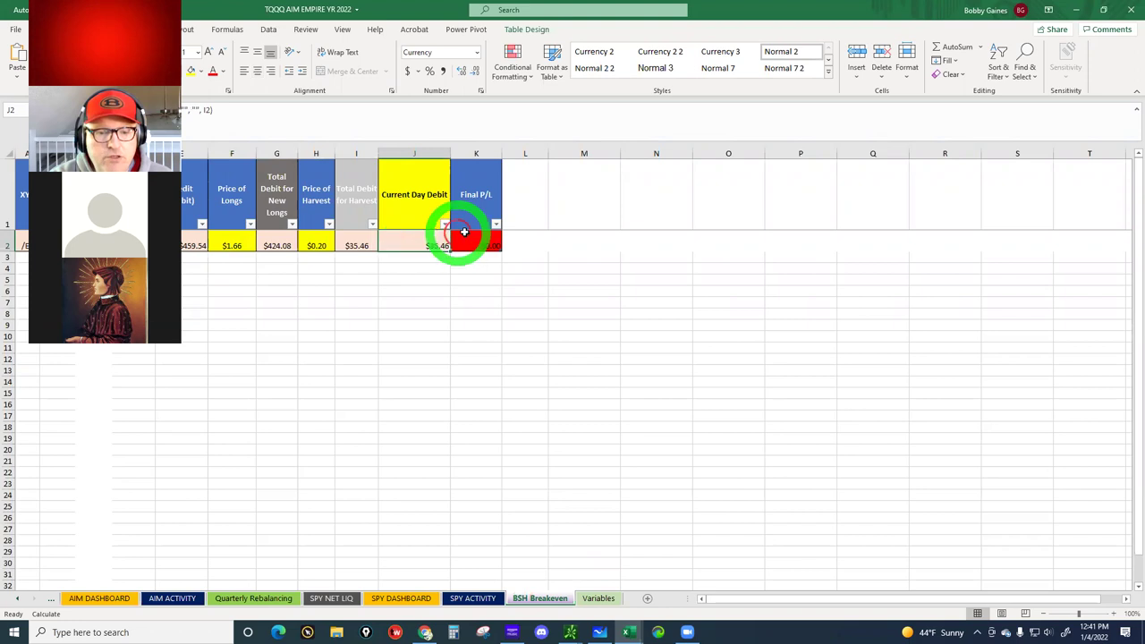
pyautogui.click(354, 243)
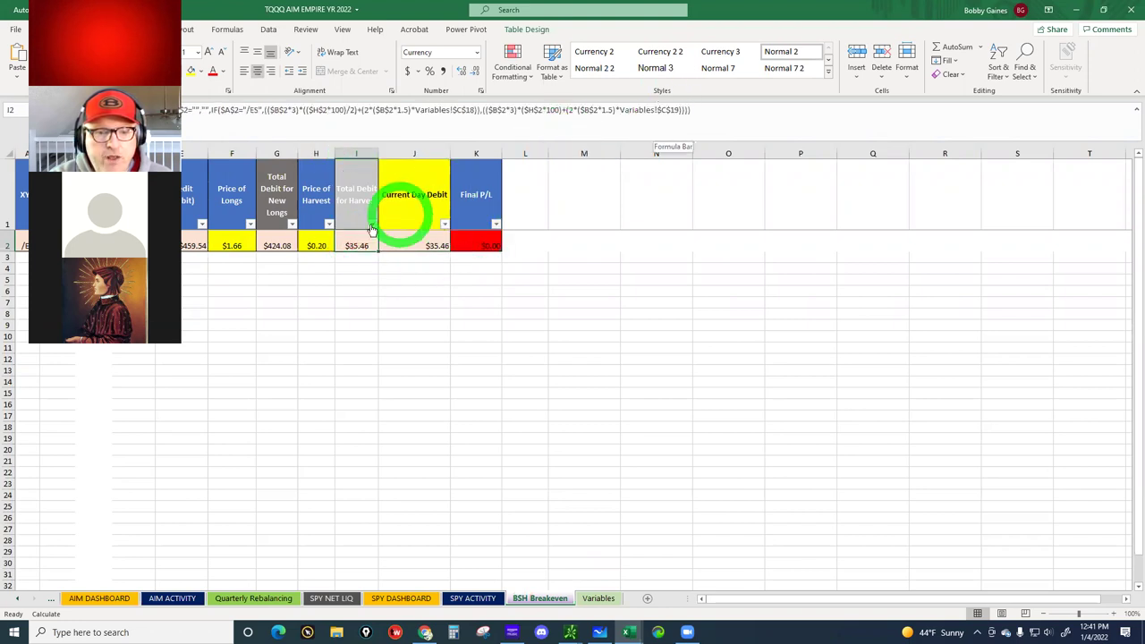
pyautogui.click(319, 243)
pyautogui.click(278, 243)
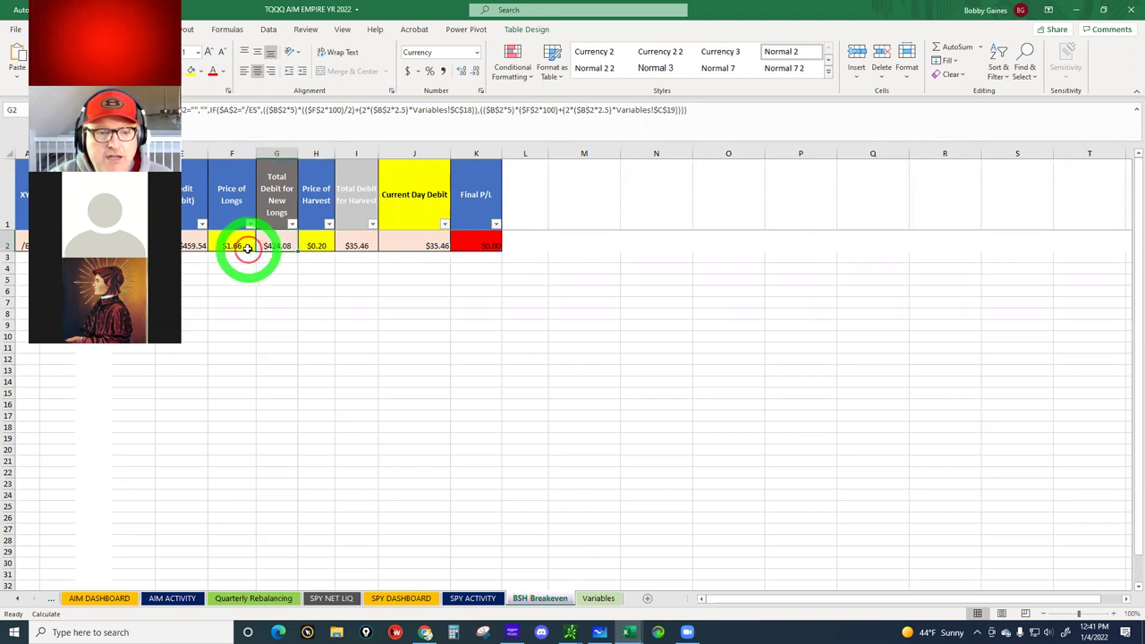
pyautogui.click(228, 244)
# Step: Check the credit/debit formula in E2 and the per-product values it references on the Variables sheet
pyautogui.click(192, 244)
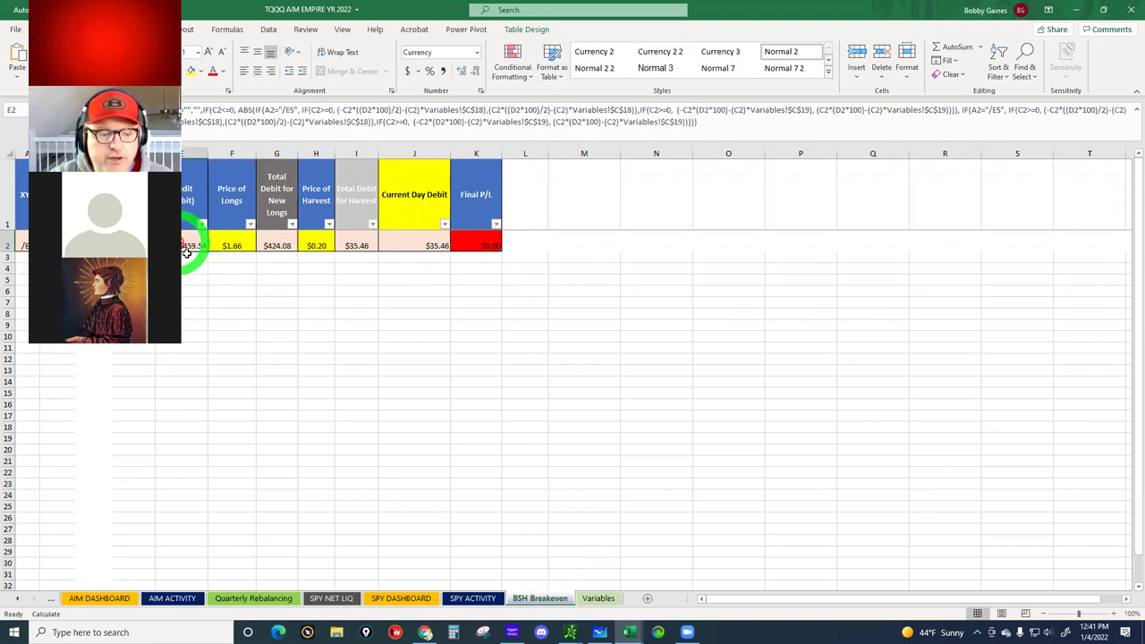
pyautogui.click(599, 599)
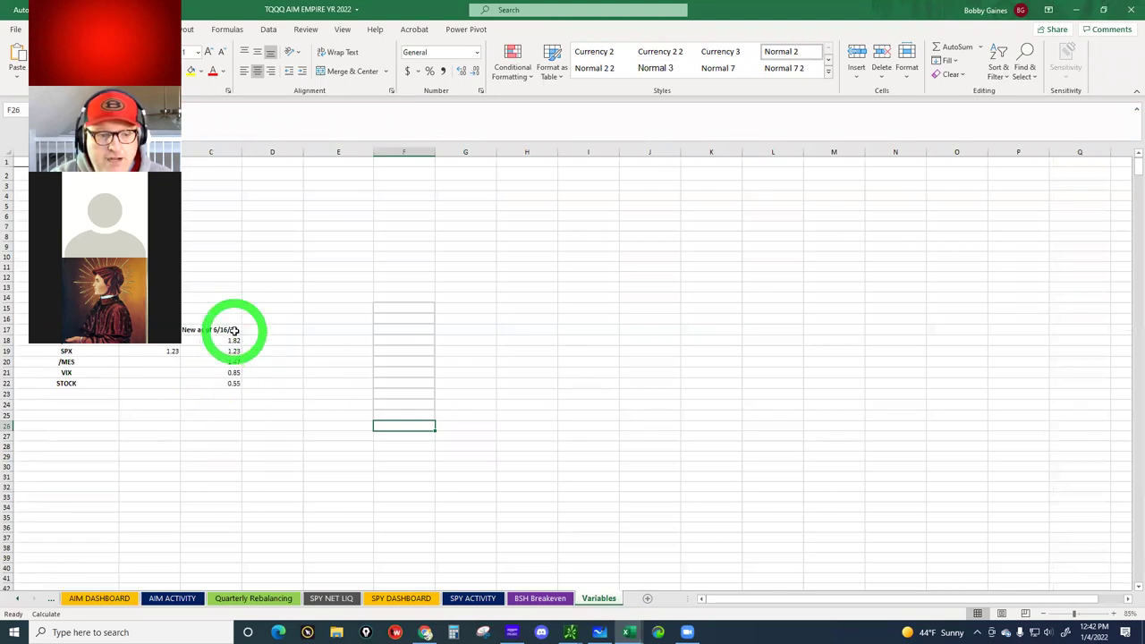
pyautogui.click(539, 598)
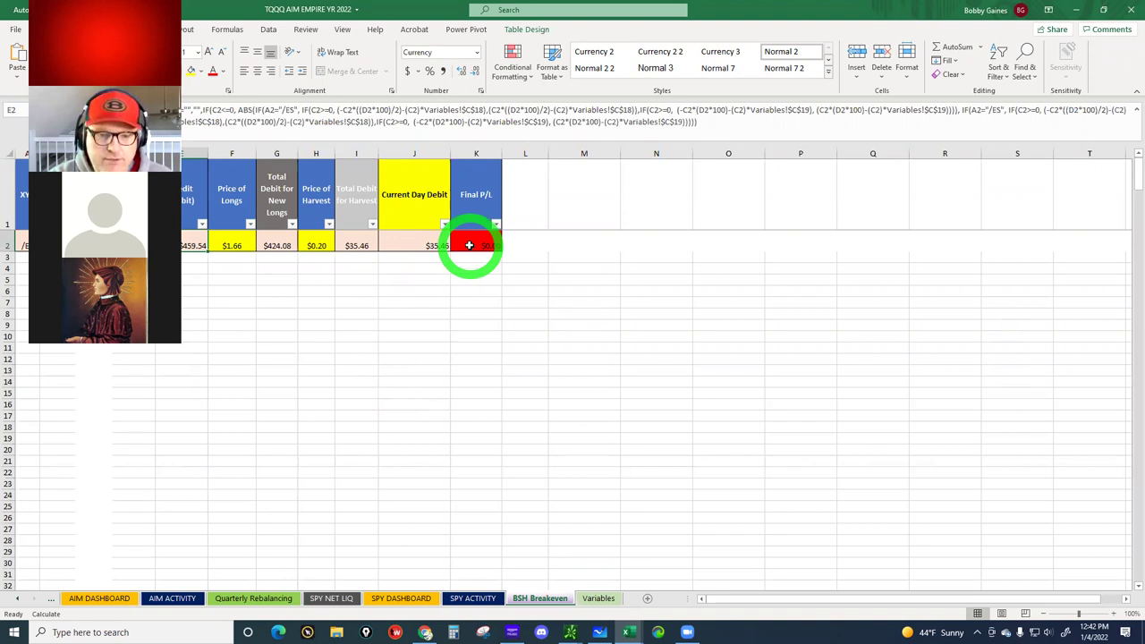
# Step: Review the breakeven row's inputs and formulas from Current Day Debit in J2 back to cell B2
pyautogui.click(409, 243)
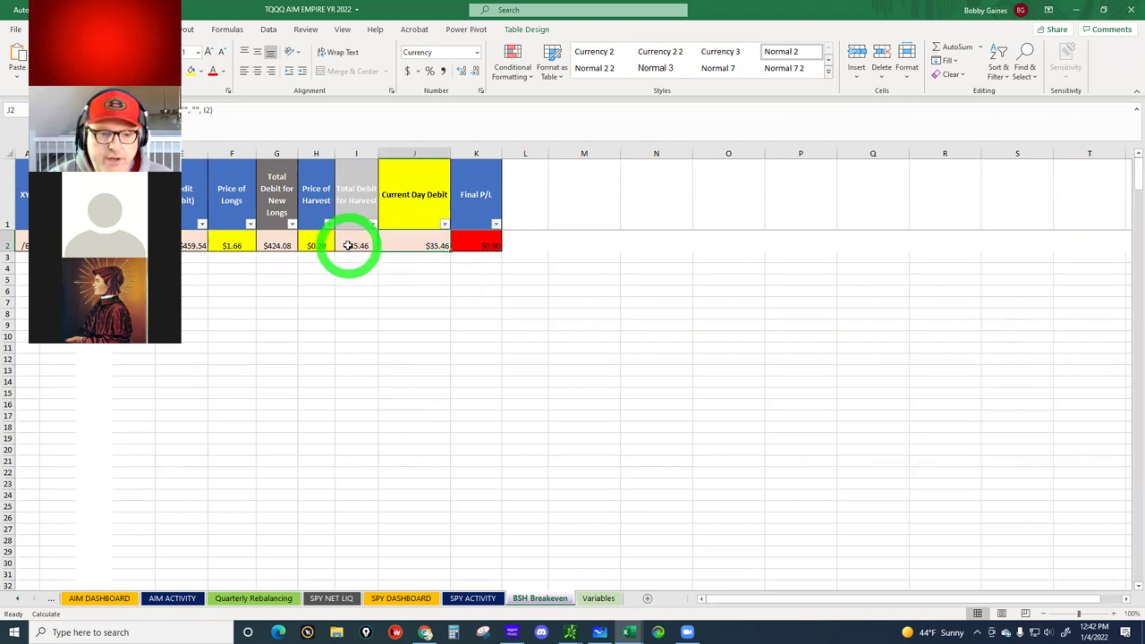
pyautogui.click(345, 245)
pyautogui.click(313, 245)
pyautogui.click(276, 245)
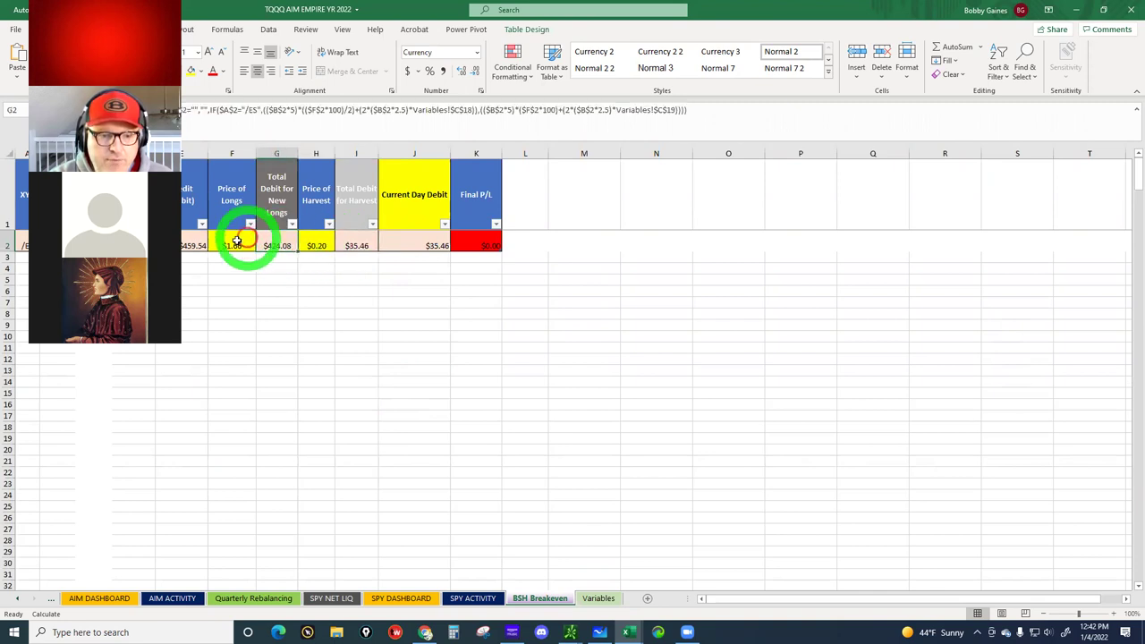
pyautogui.click(234, 244)
pyautogui.click(191, 245)
pyautogui.click(161, 245)
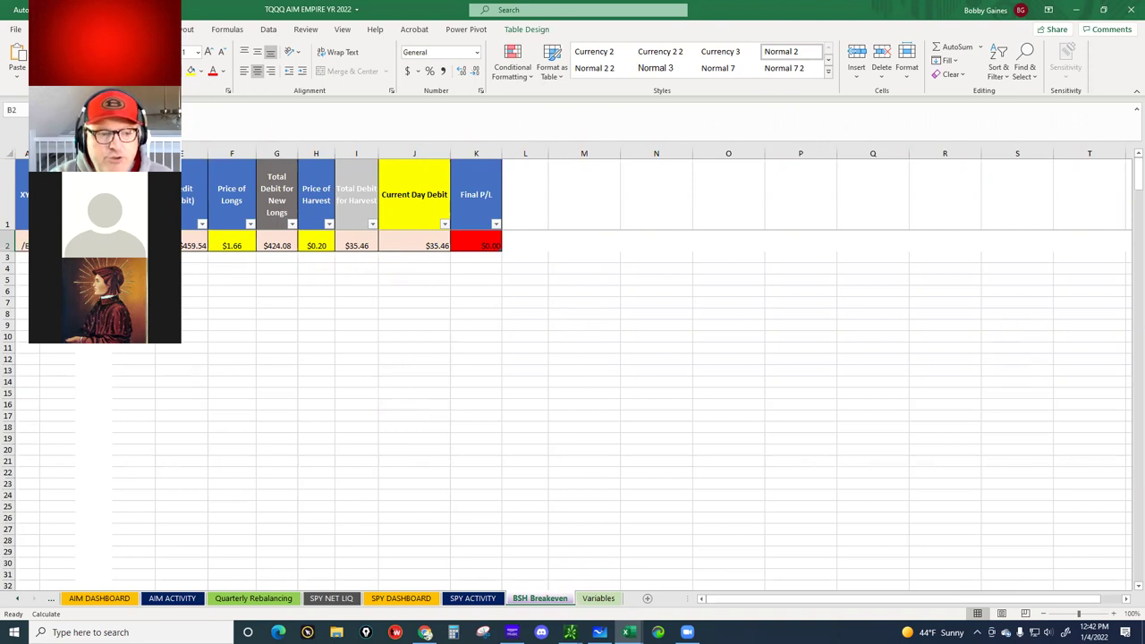
# Step: Trace how the long and harvest prices feed the Final P/L formula in K2, ending at cell D2
pyautogui.click(231, 246)
pyautogui.click(315, 243)
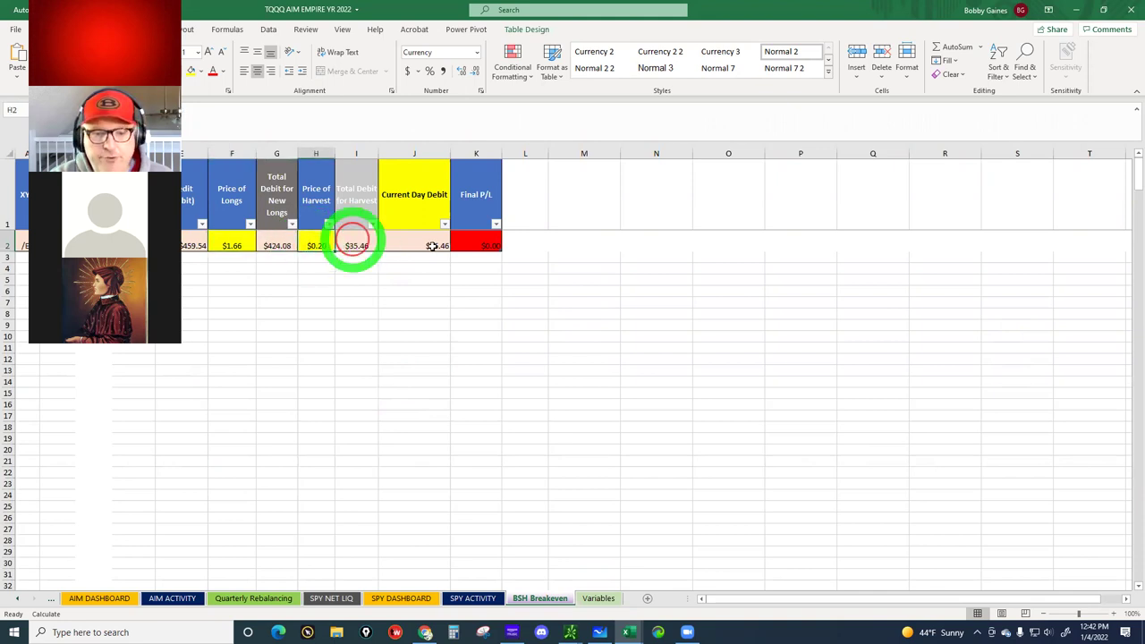
pyautogui.click(460, 237)
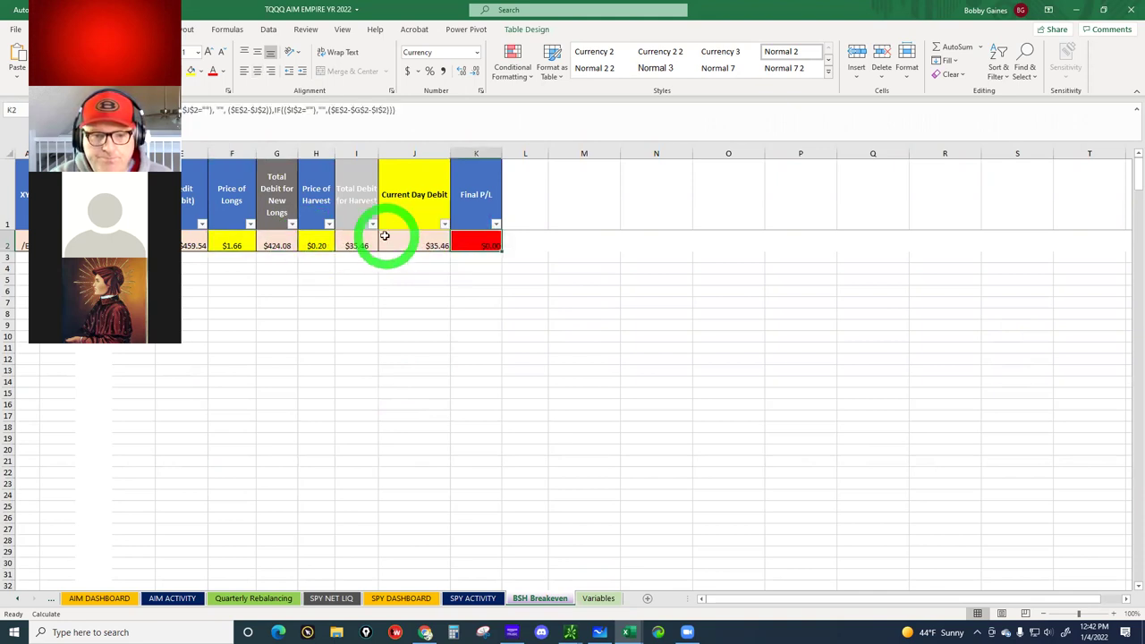
pyautogui.click(339, 245)
pyautogui.click(268, 247)
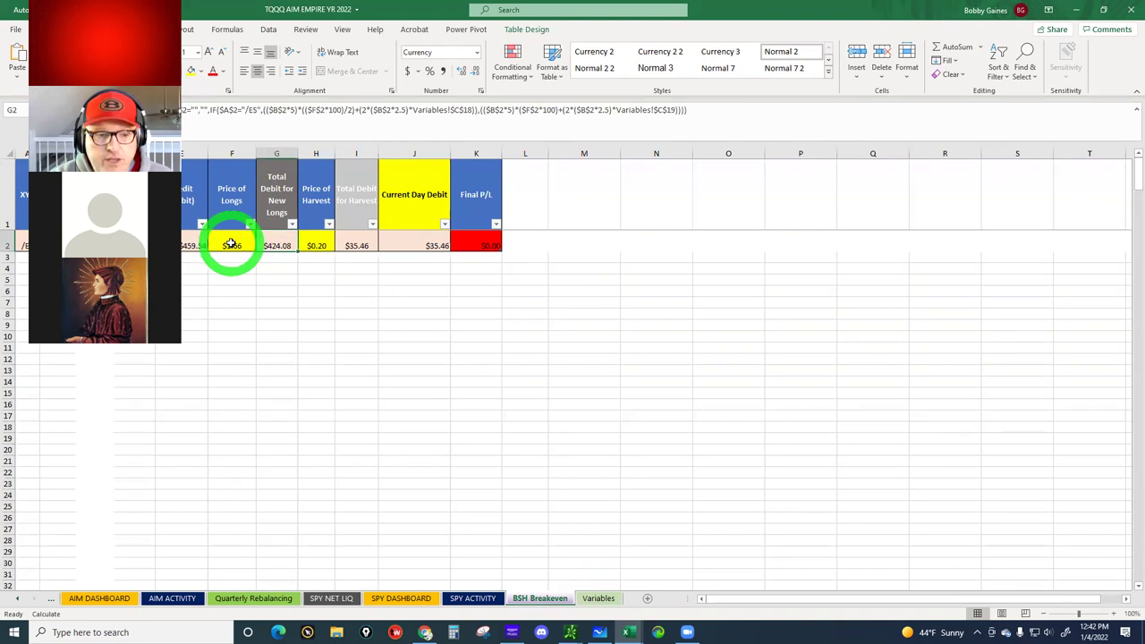
pyautogui.click(225, 246)
pyautogui.click(192, 245)
pyautogui.click(177, 245)
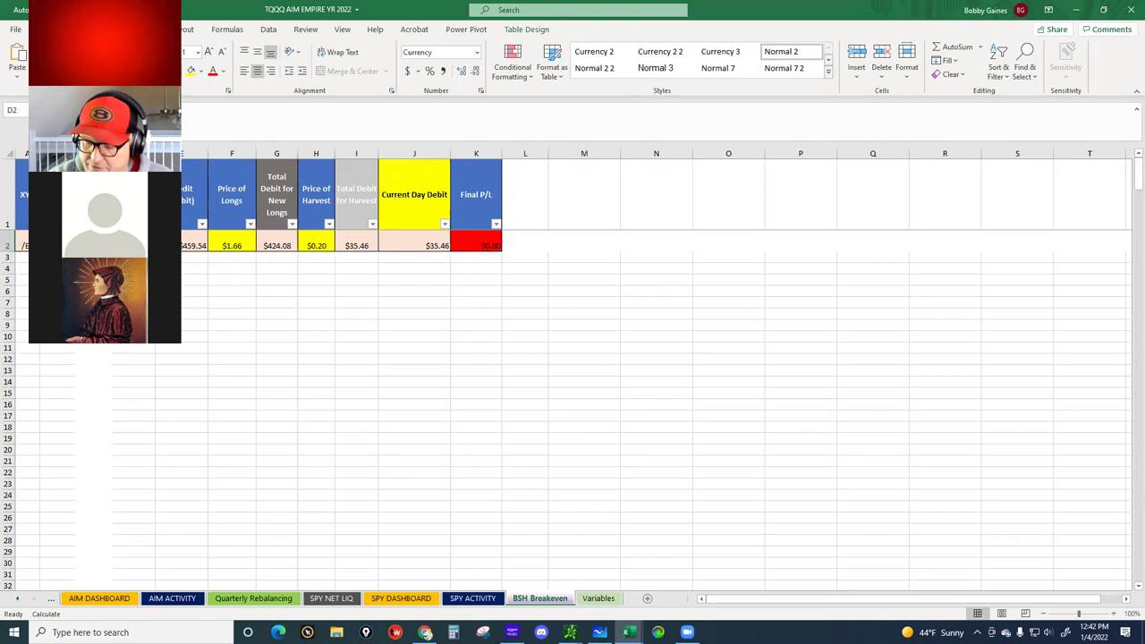
# Step: Update the entry in cell D2 and check the price of harvest in H2 and the price of longs in F2
pyautogui.write('=')
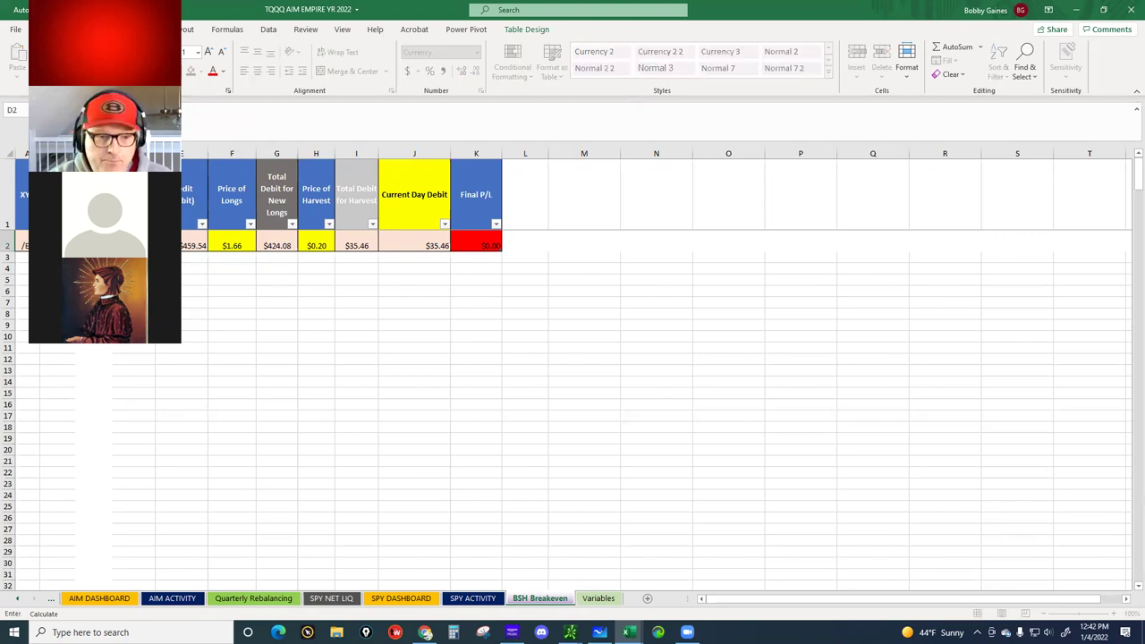
pyautogui.press('Return')
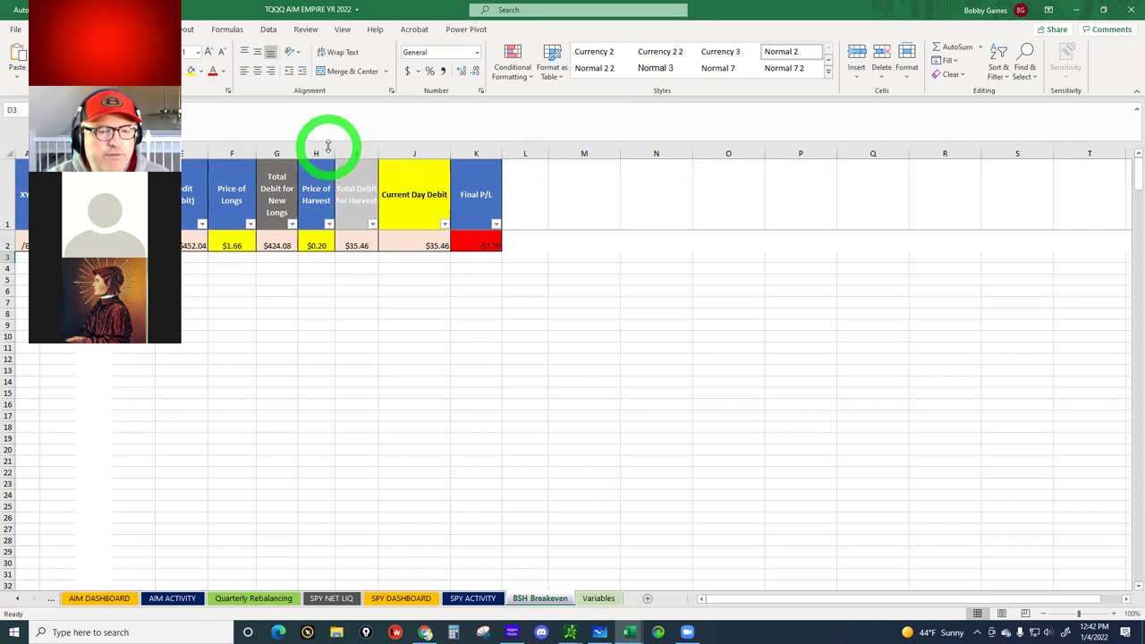
pyautogui.click(317, 245)
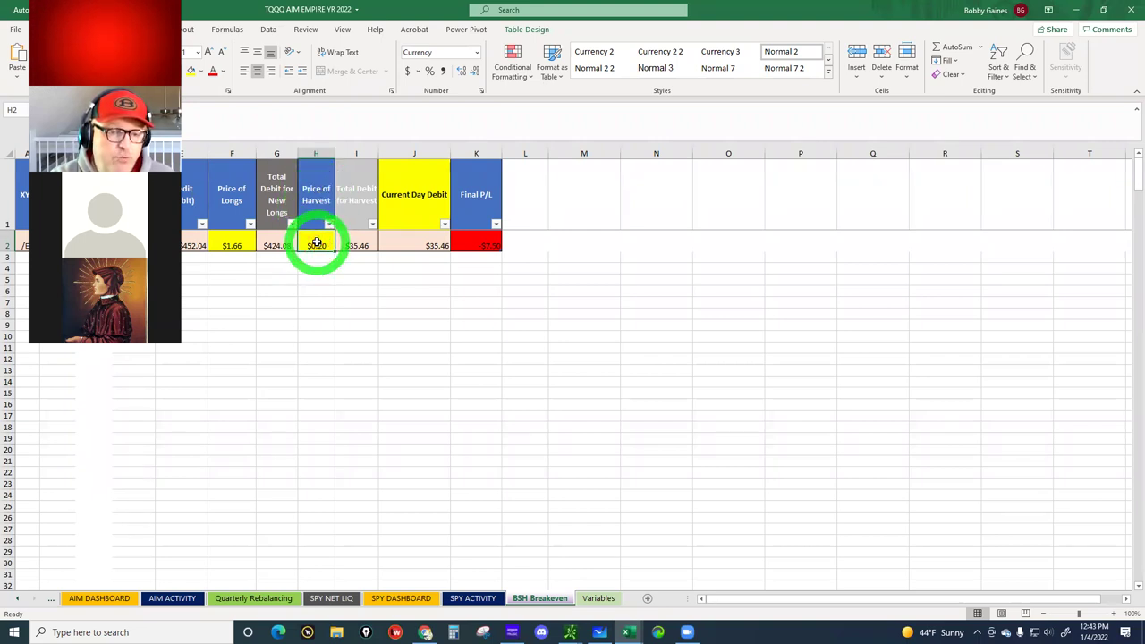
pyautogui.click(231, 242)
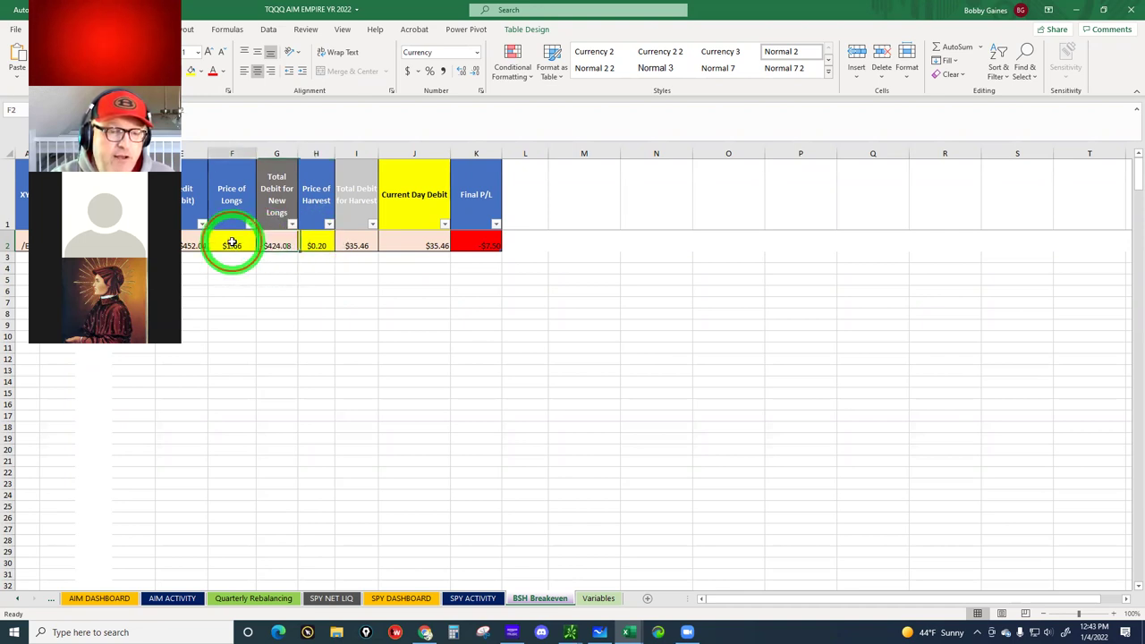
# Step: Goal-seek the Final P/L in K2 to 0 by changing the price of longs in F2, keeping the solution
pyautogui.click(478, 244)
pyautogui.click(268, 30)
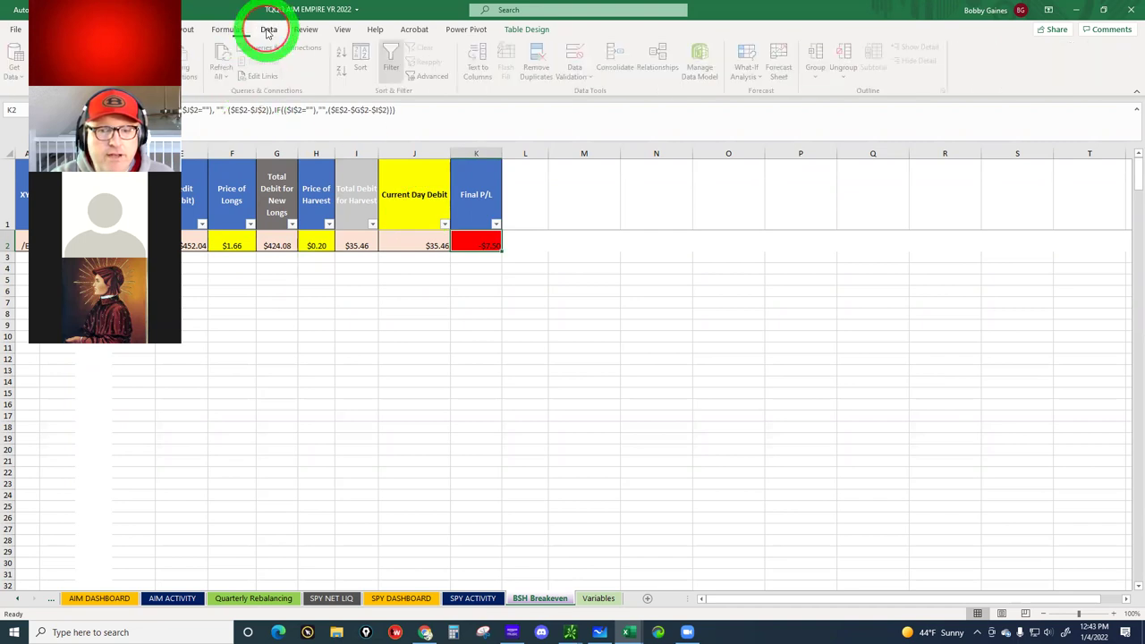
pyautogui.click(752, 73)
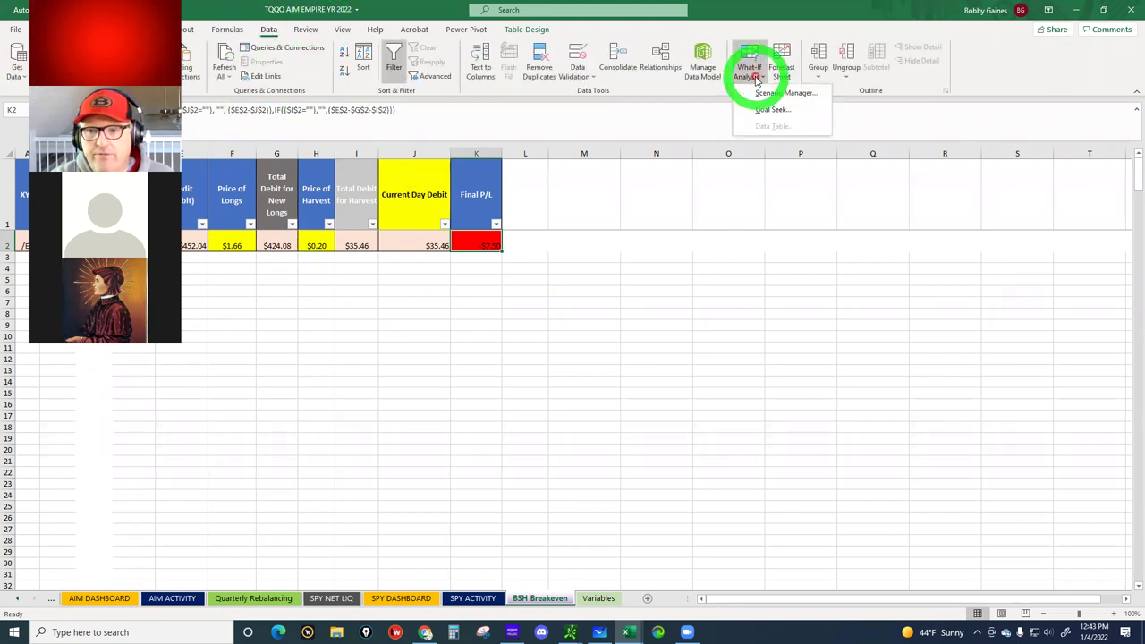
pyautogui.click(771, 109)
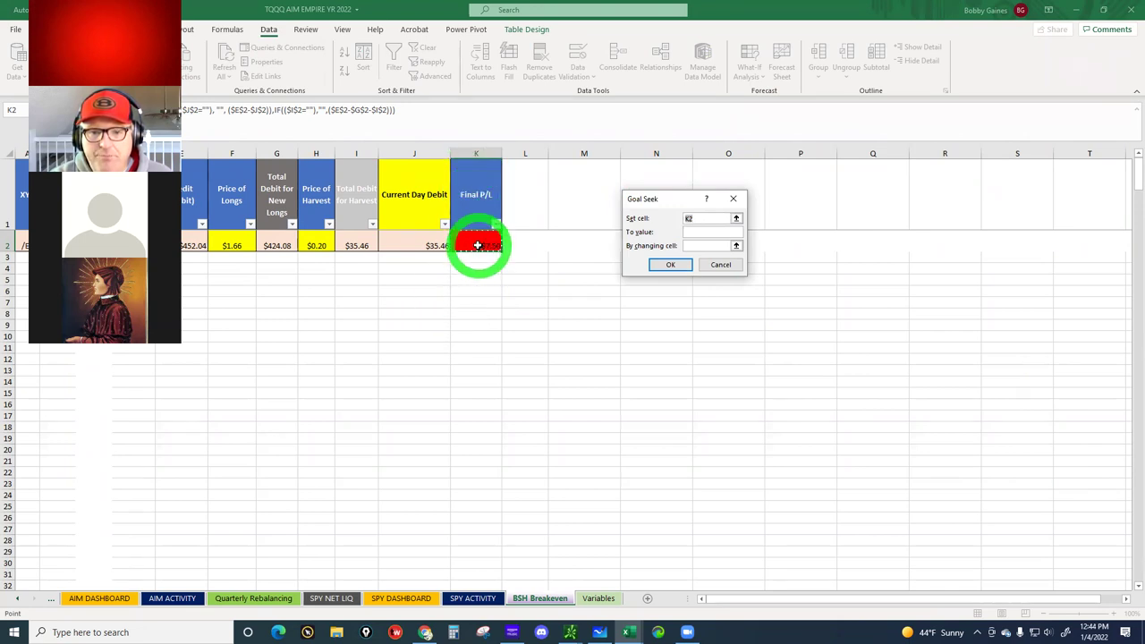
pyautogui.click(694, 231)
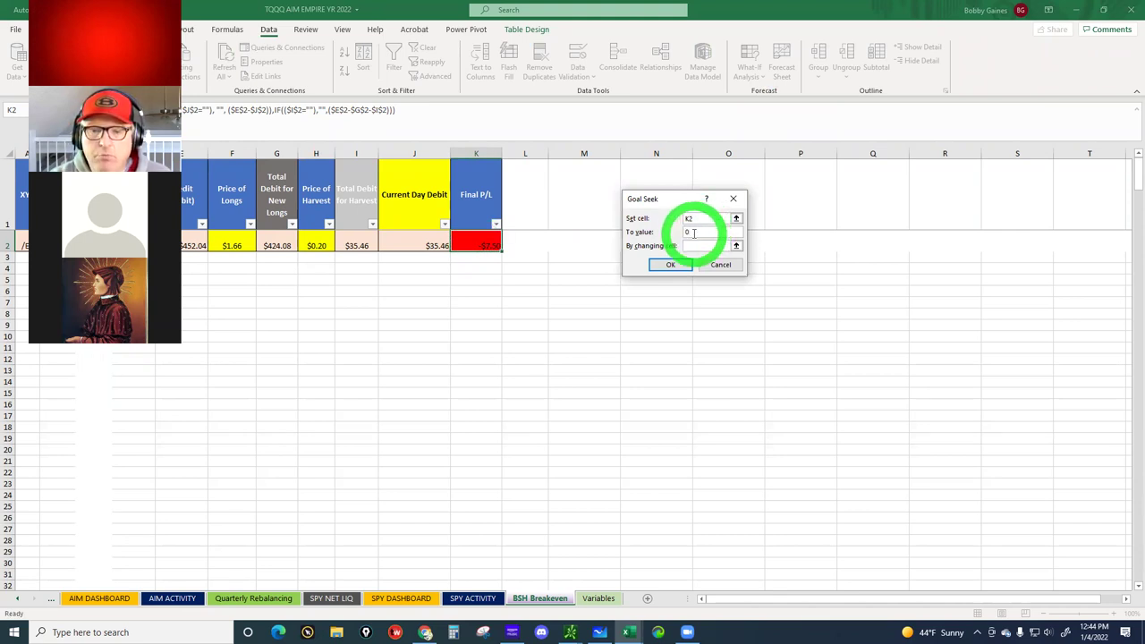
pyautogui.click(694, 243)
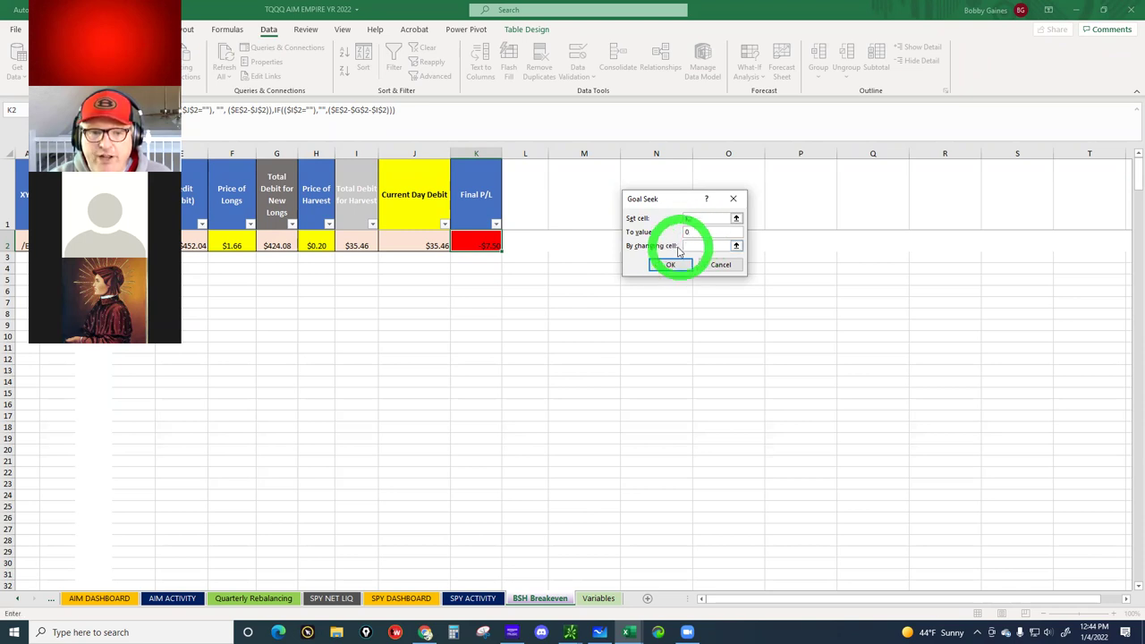
pyautogui.click(231, 245)
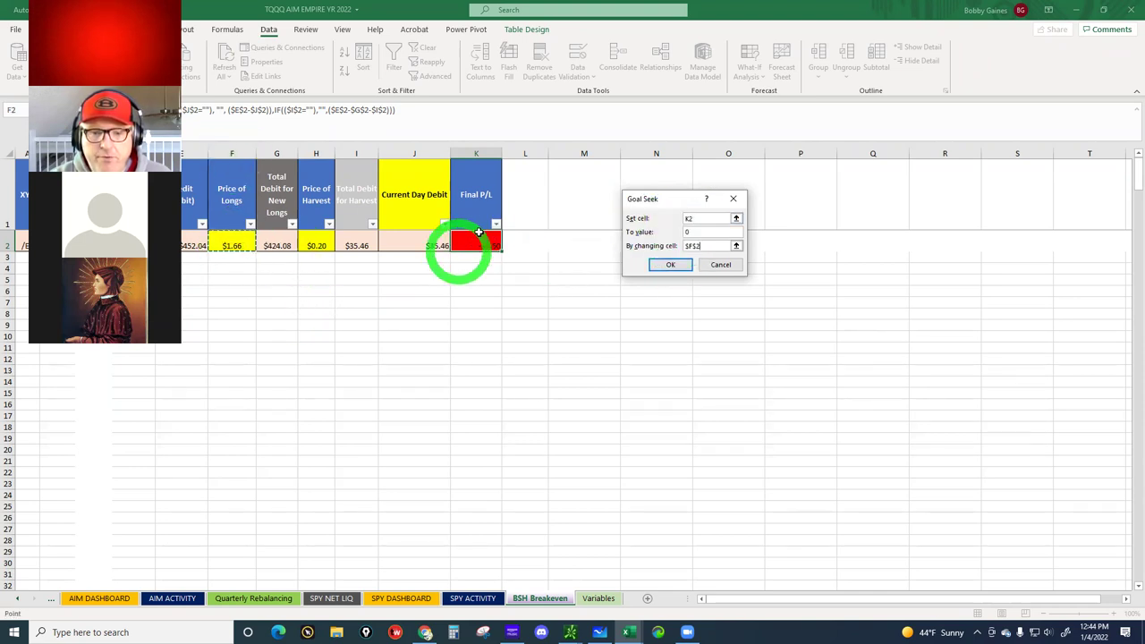
pyautogui.click(670, 268)
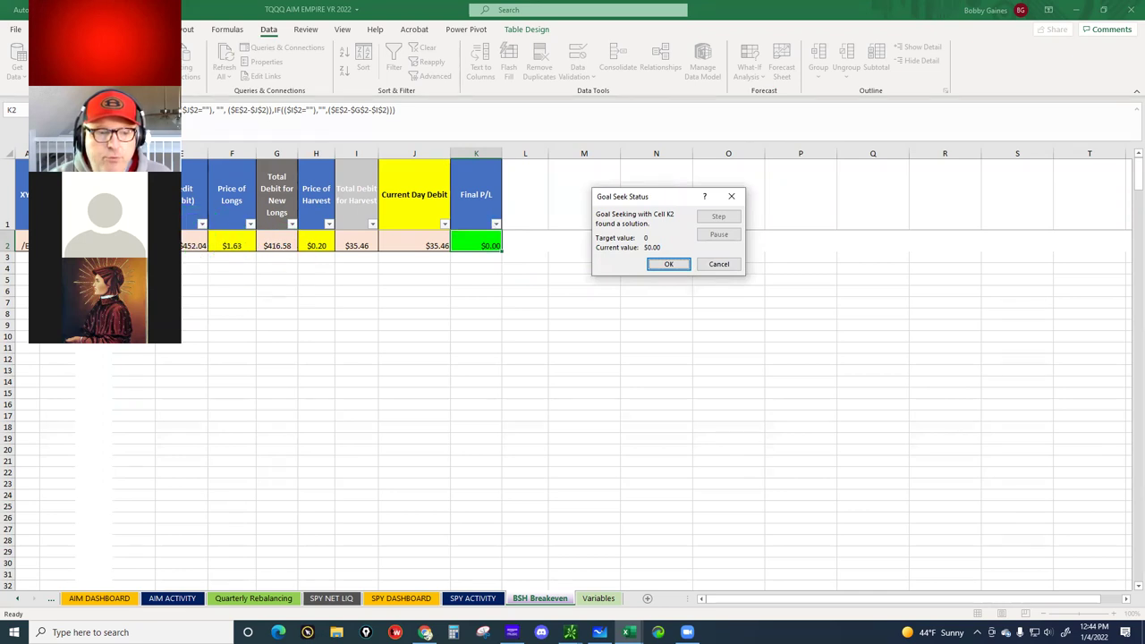
pyautogui.click(667, 265)
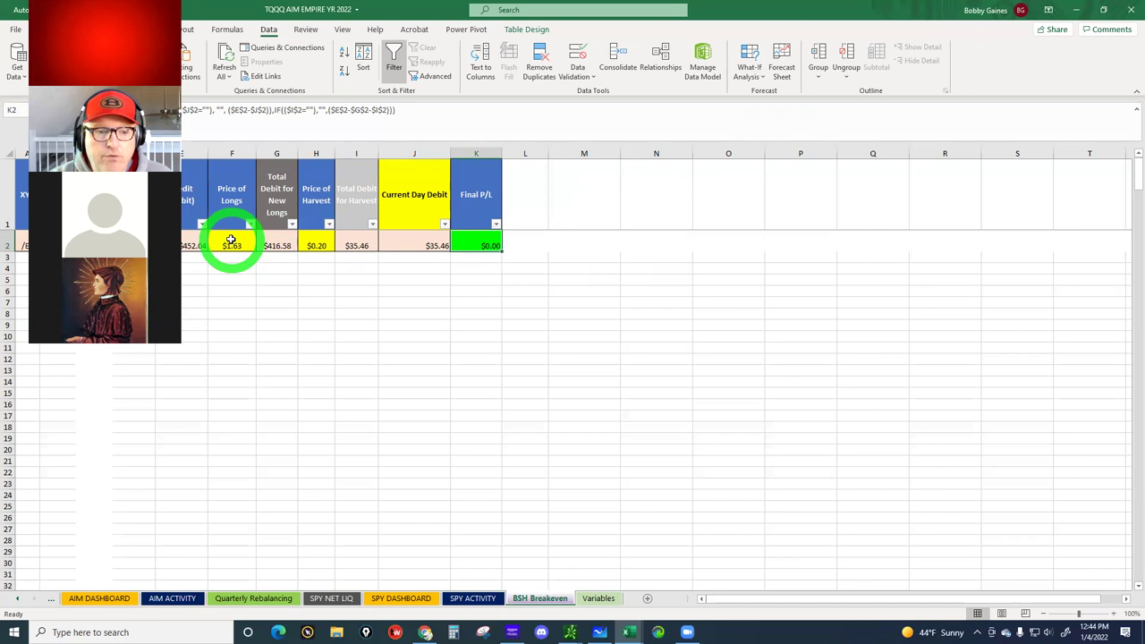
pyautogui.click(471, 245)
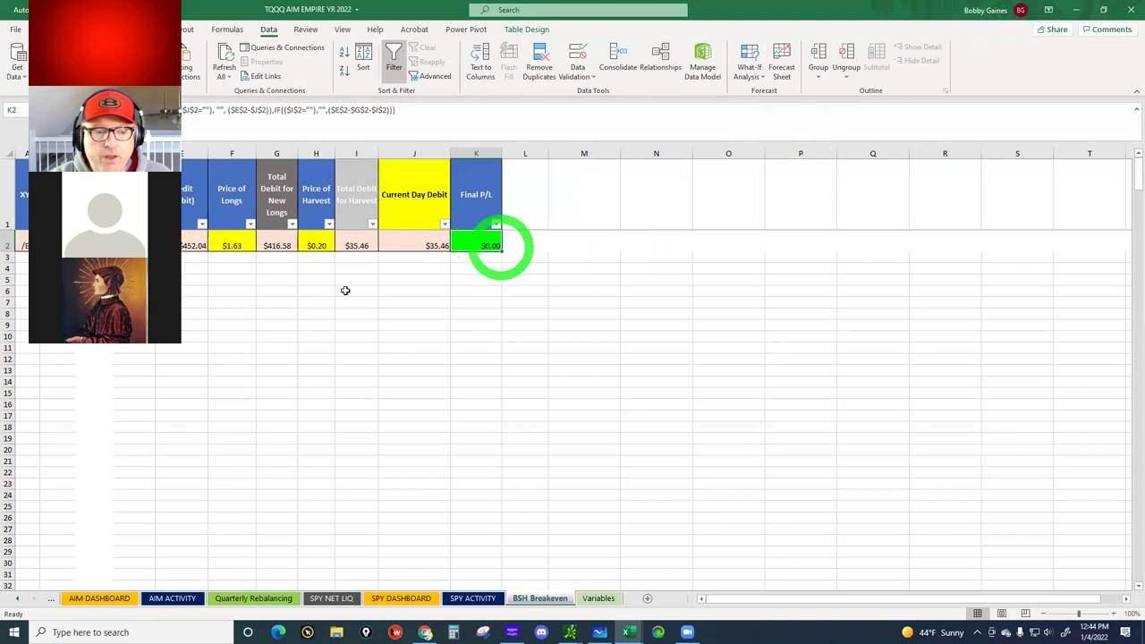
# Step: Set the price of longs in F2 to 1.50 and check the Final P/L in K2
pyautogui.click(233, 244)
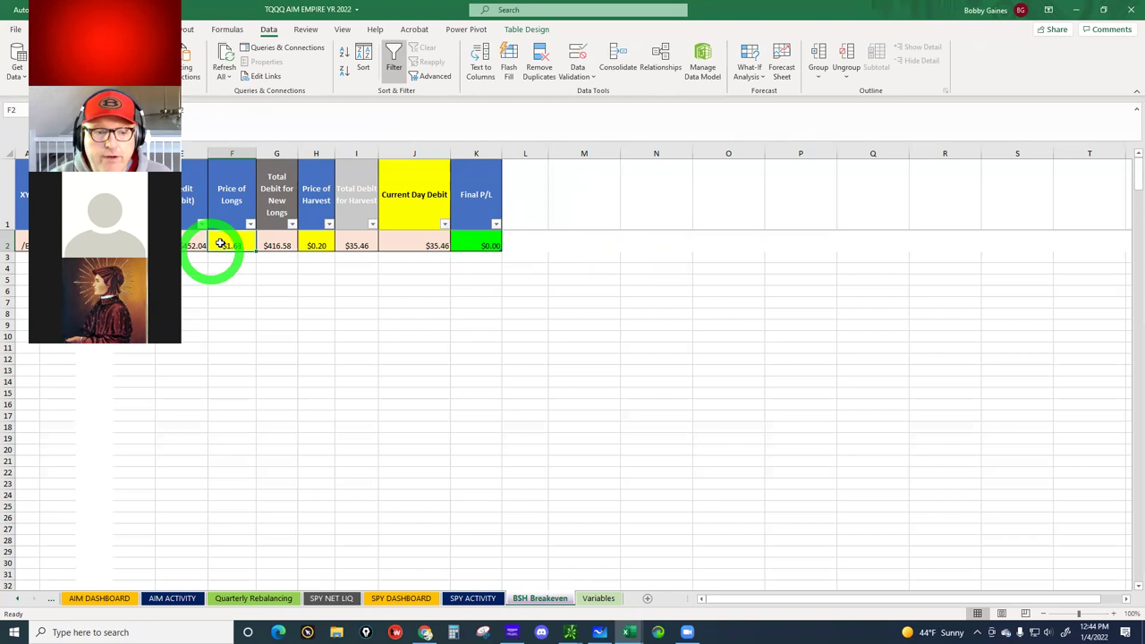
pyautogui.write('1.50')
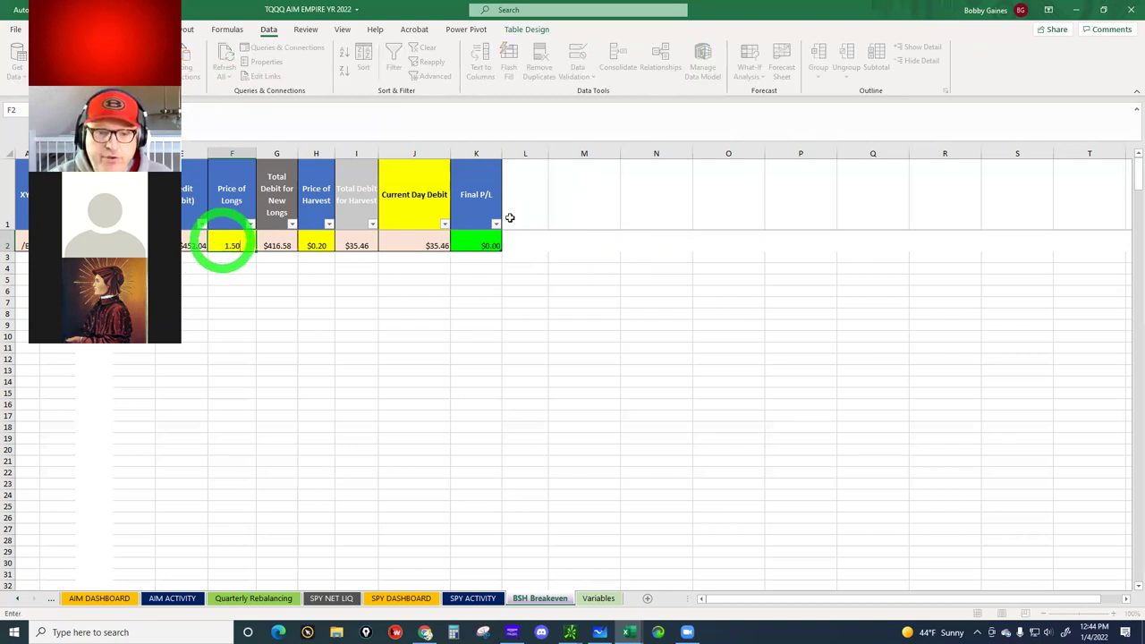
pyautogui.press('Return')
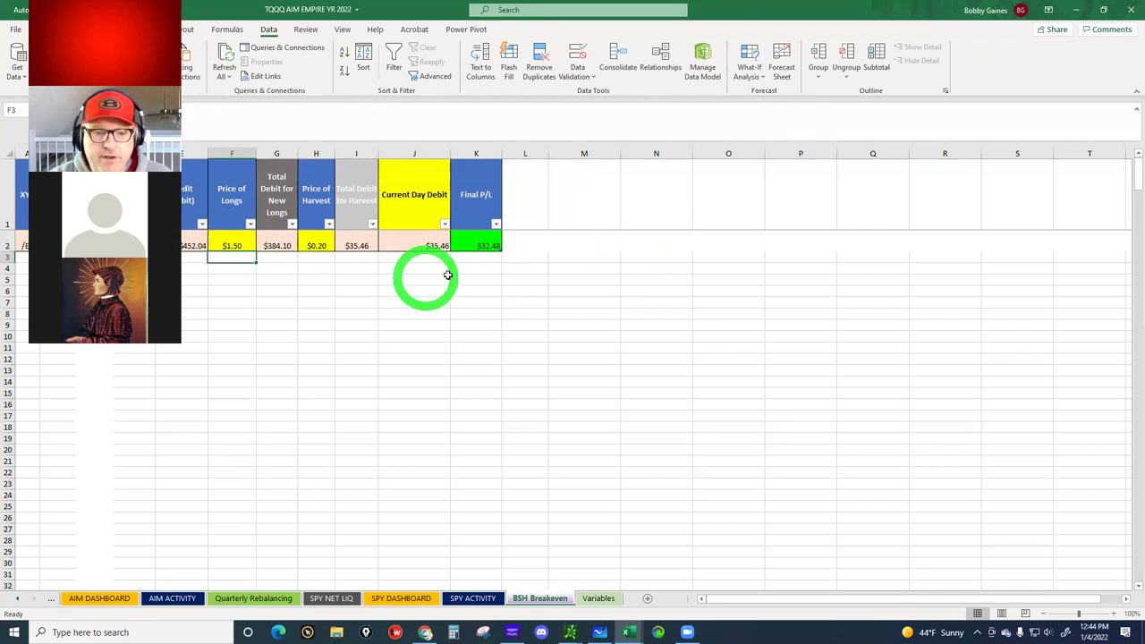
pyautogui.click(475, 245)
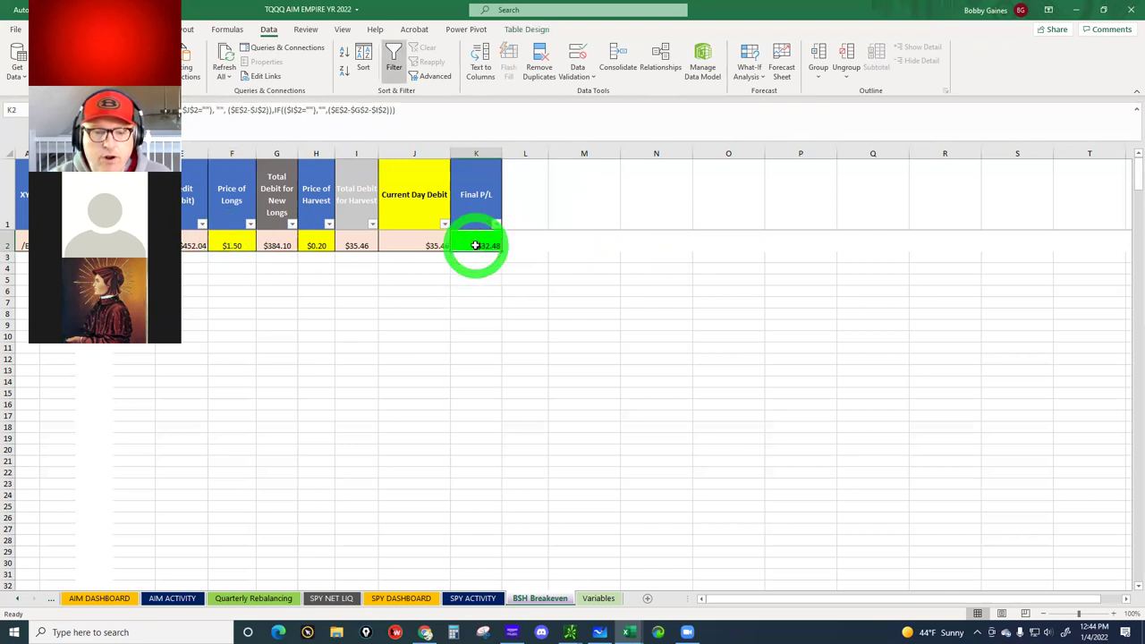
pyautogui.click(484, 239)
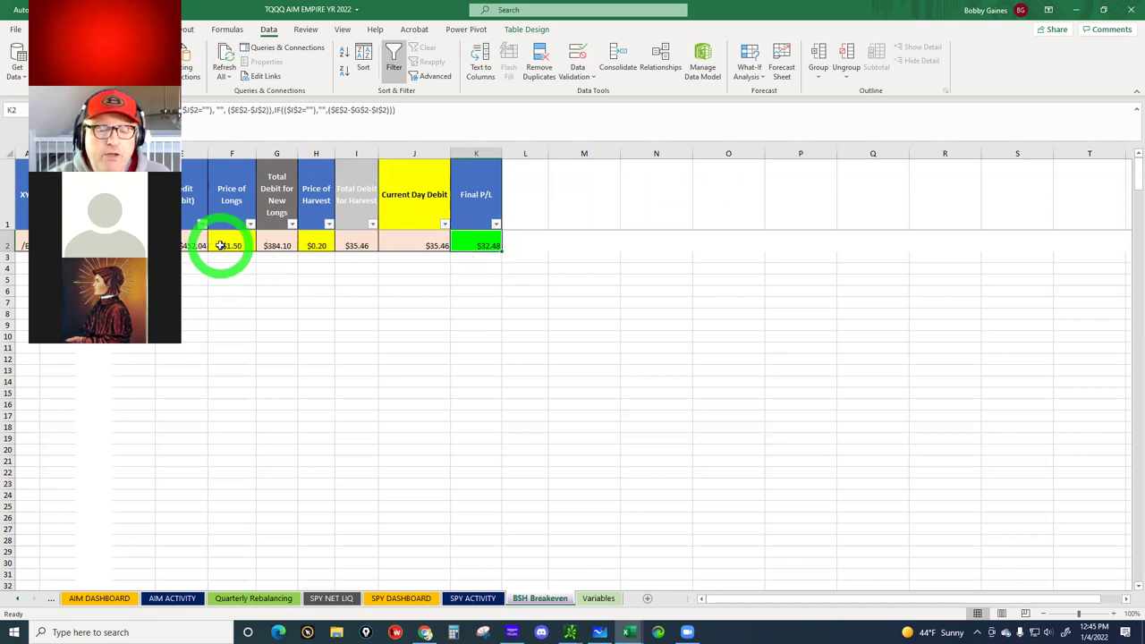
# Step: Switch to thinkorswim and try a limit price of 1.50 on the 2750 put order, adjusting it up to 1.65
pyautogui.moveTo(570, 630)
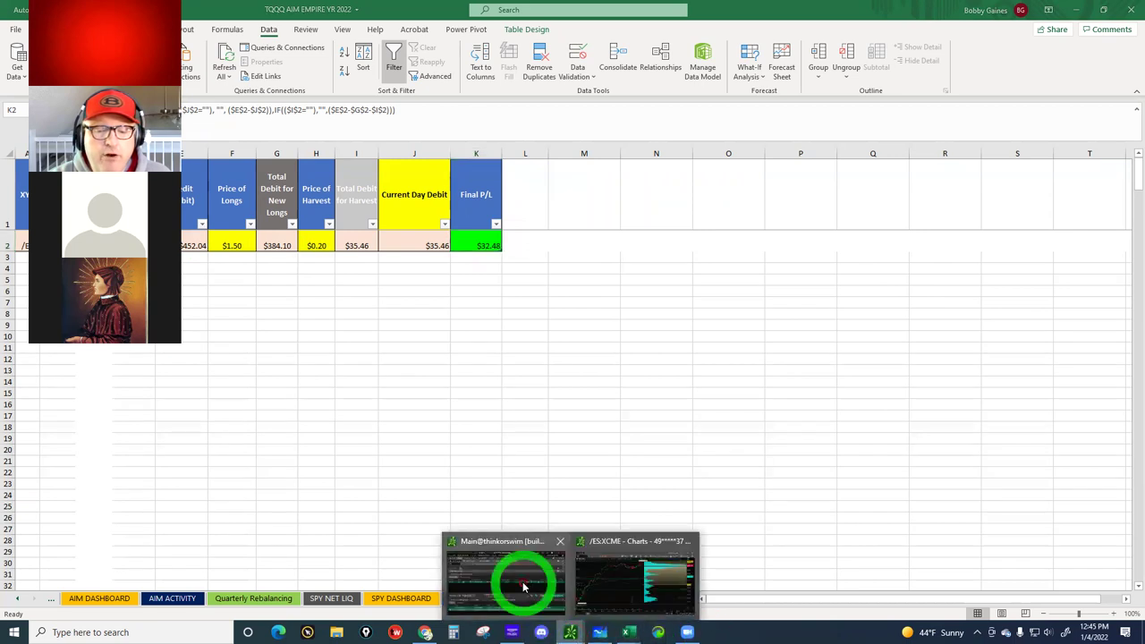
pyautogui.click(523, 585)
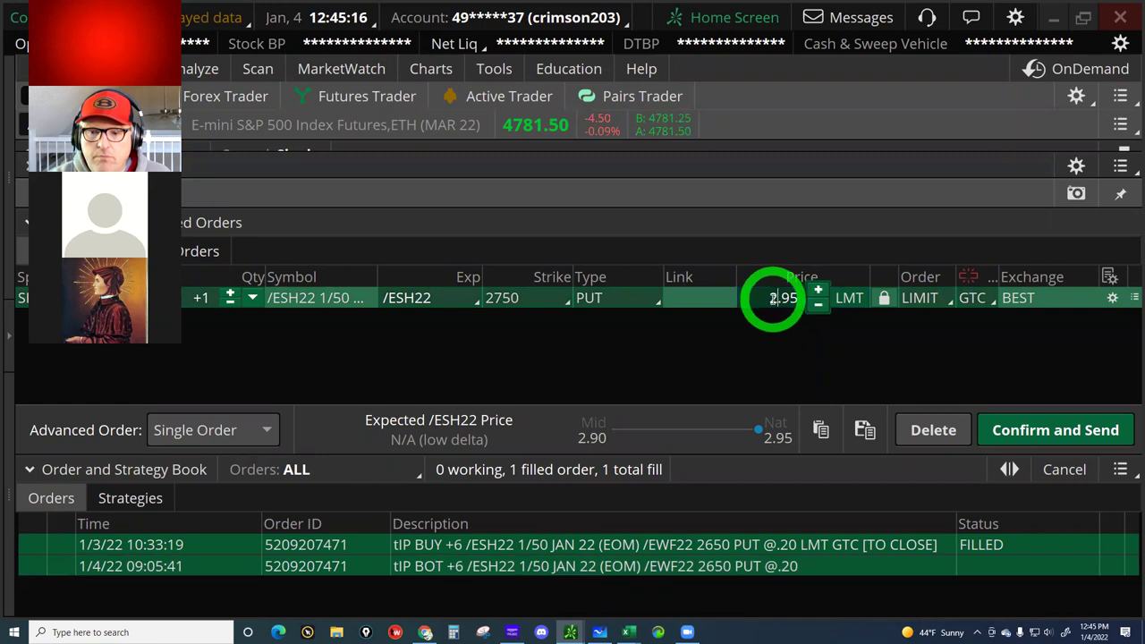
pyautogui.write('1.50')
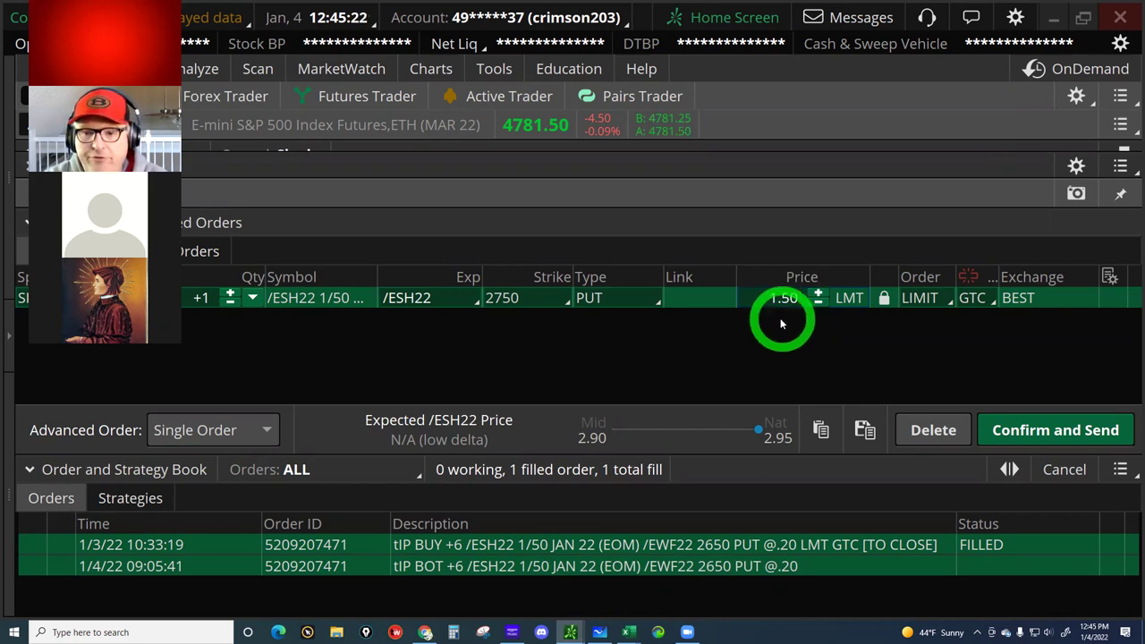
pyautogui.click(819, 292)
pyautogui.click(819, 292)
pyautogui.click(818, 305)
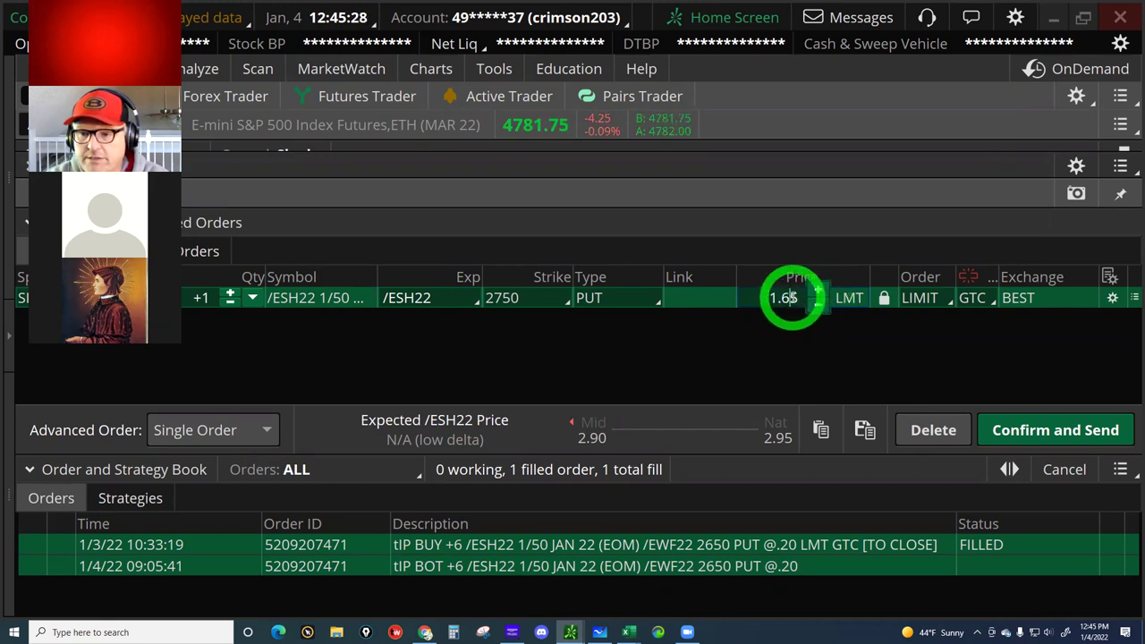
# Step: Set the 2750 put order's limit price to 1.63, review its order confirmation and delete the order
pyautogui.click(792, 298)
pyautogui.press('BackSpace')
pyautogui.press('Return')
pyautogui.click(1033, 431)
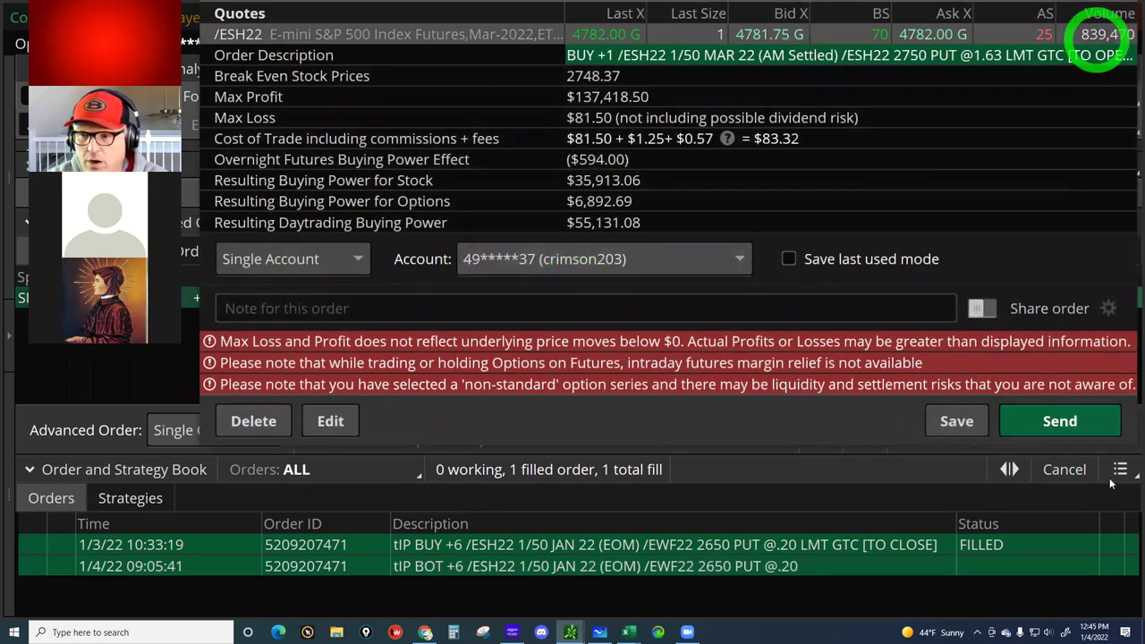
pyautogui.click(249, 431)
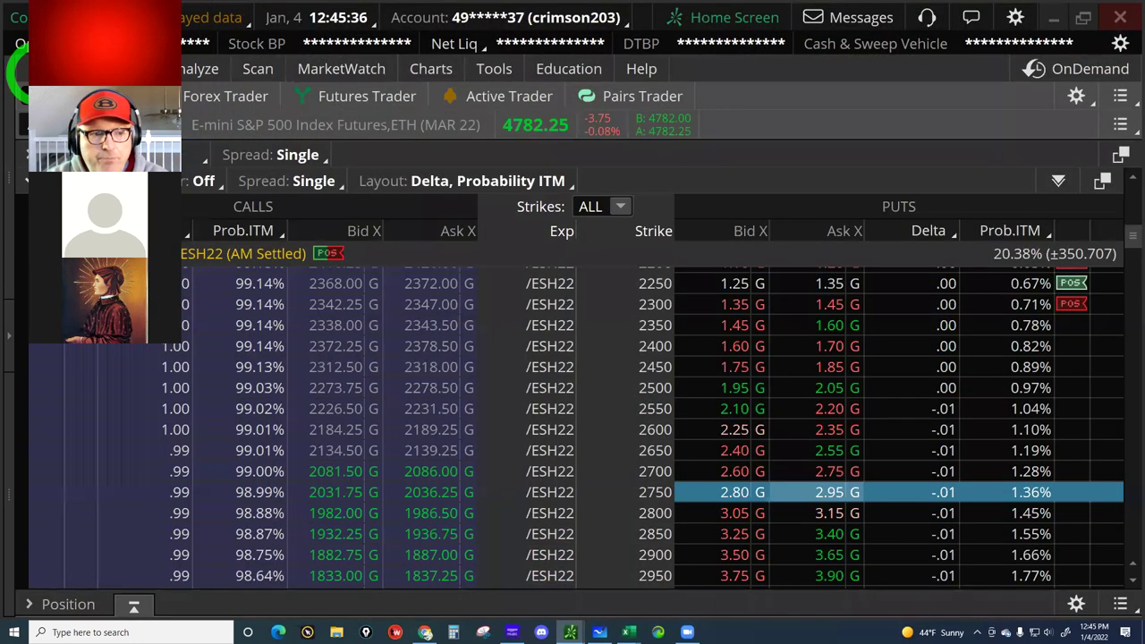
# Step: Open the account's activity and positions view, expand the working and filled orders, and adjust the filled order's column widths
pyautogui.click(90, 69)
pyautogui.click(576, 165)
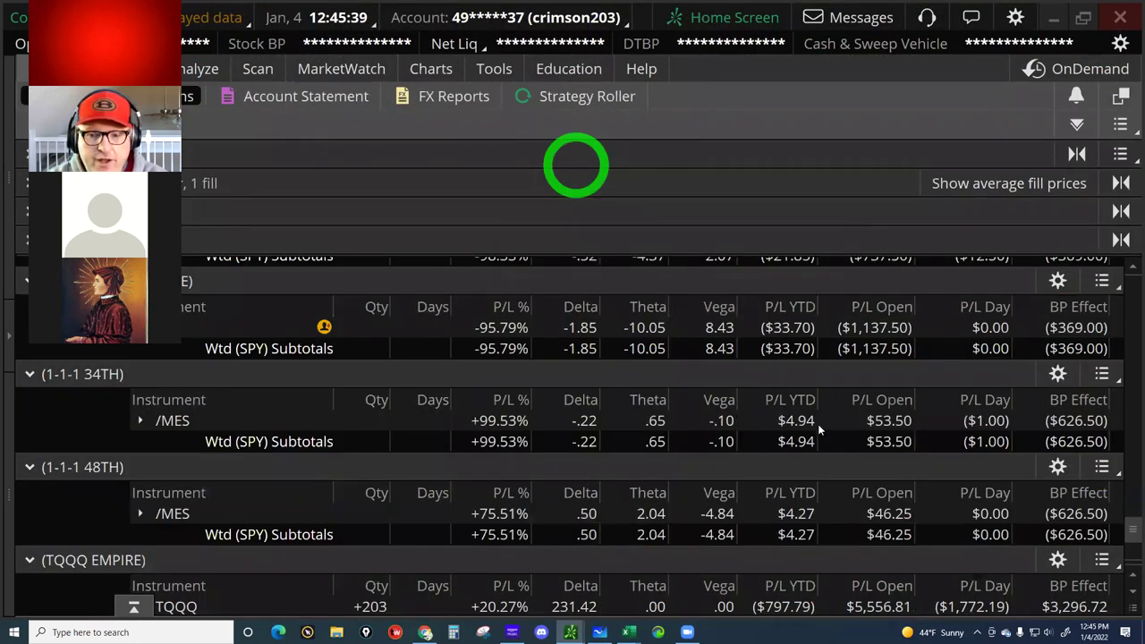
pyautogui.click(258, 25)
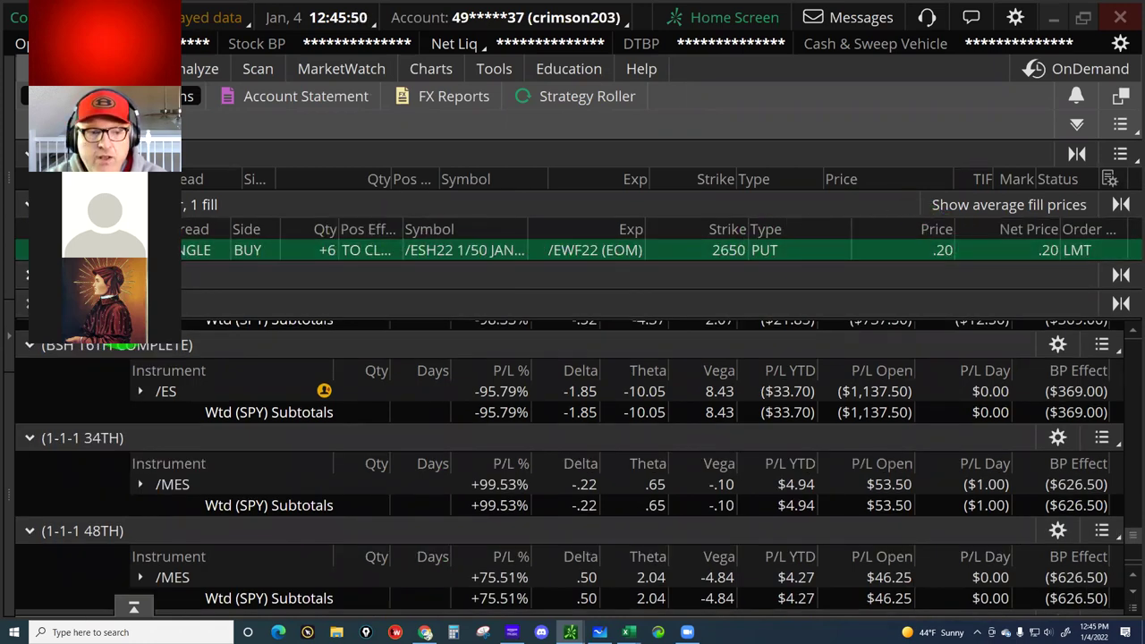
pyautogui.moveTo(186, 233); pyautogui.dragTo(205, 230)
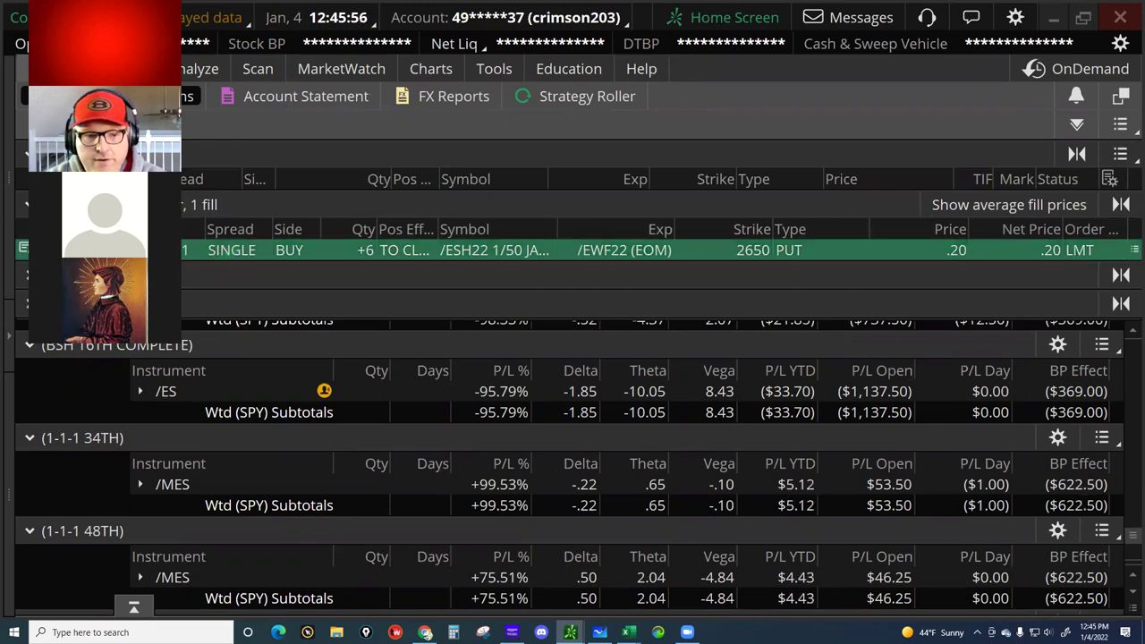
# Step: Examine the quantity and fill price of the filled /EWF22 (EOM) 2650 put buy-to-close order
pyautogui.click(362, 257)
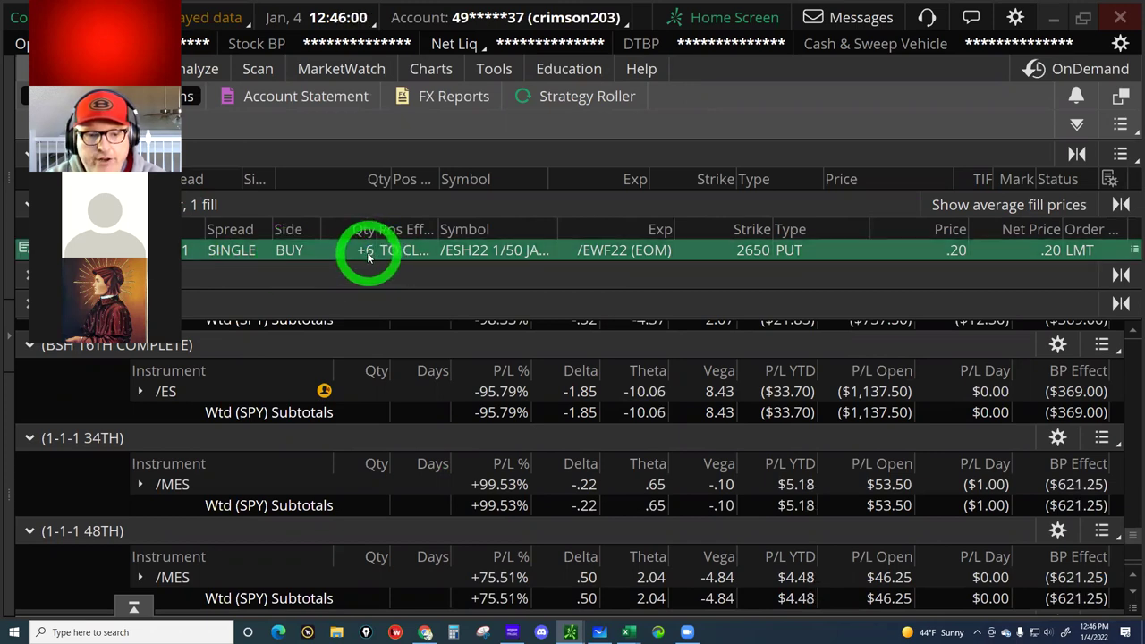
pyautogui.click(876, 256)
pyautogui.click(961, 252)
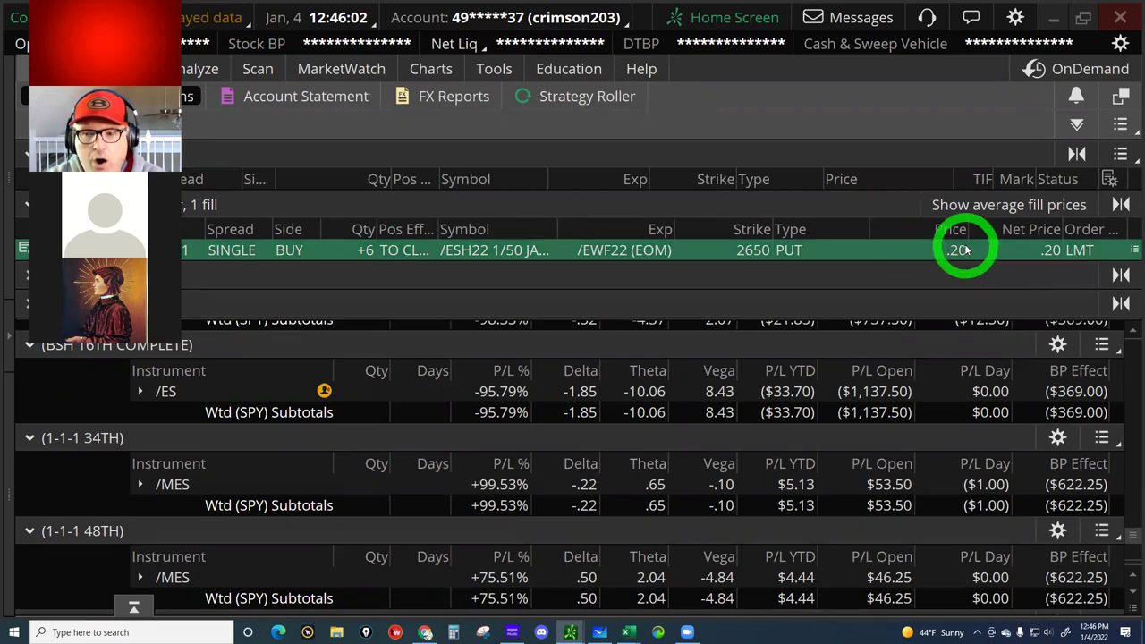
pyautogui.click(958, 264)
pyautogui.click(953, 219)
pyautogui.click(975, 265)
pyautogui.click(966, 231)
pyautogui.click(975, 263)
pyautogui.click(953, 226)
pyautogui.click(972, 263)
pyautogui.click(931, 230)
pyautogui.click(961, 219)
pyautogui.click(955, 256)
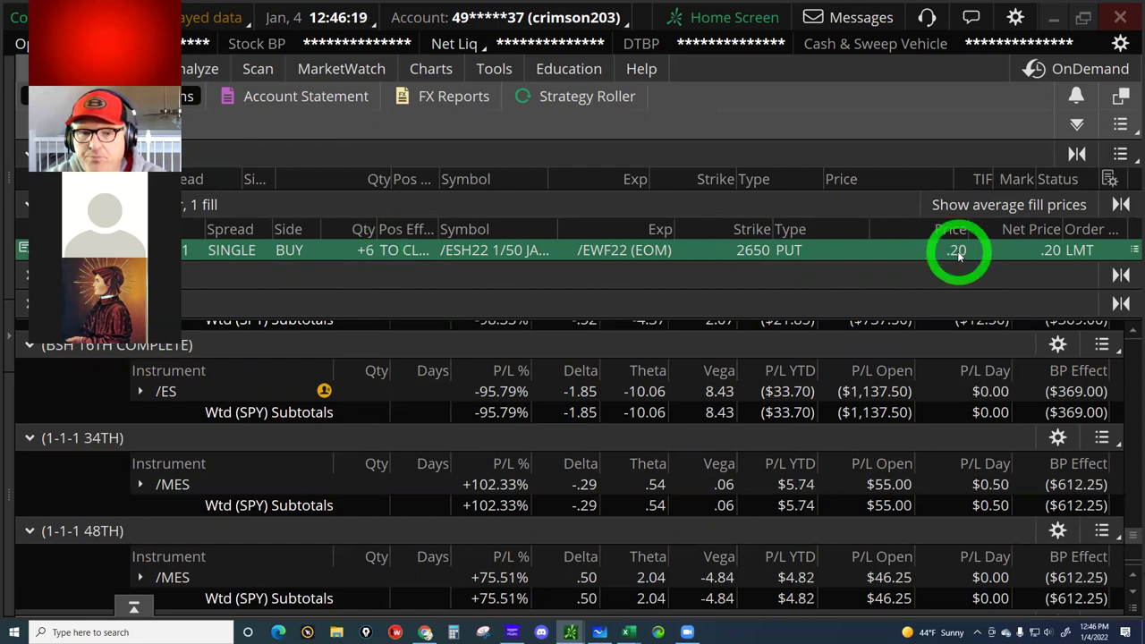
# Step: Return to the /ES option chain, collapse the MAR 22 /ESH22 (AM Settled) expiration and browse up to the January expirations
pyautogui.click(235, 116)
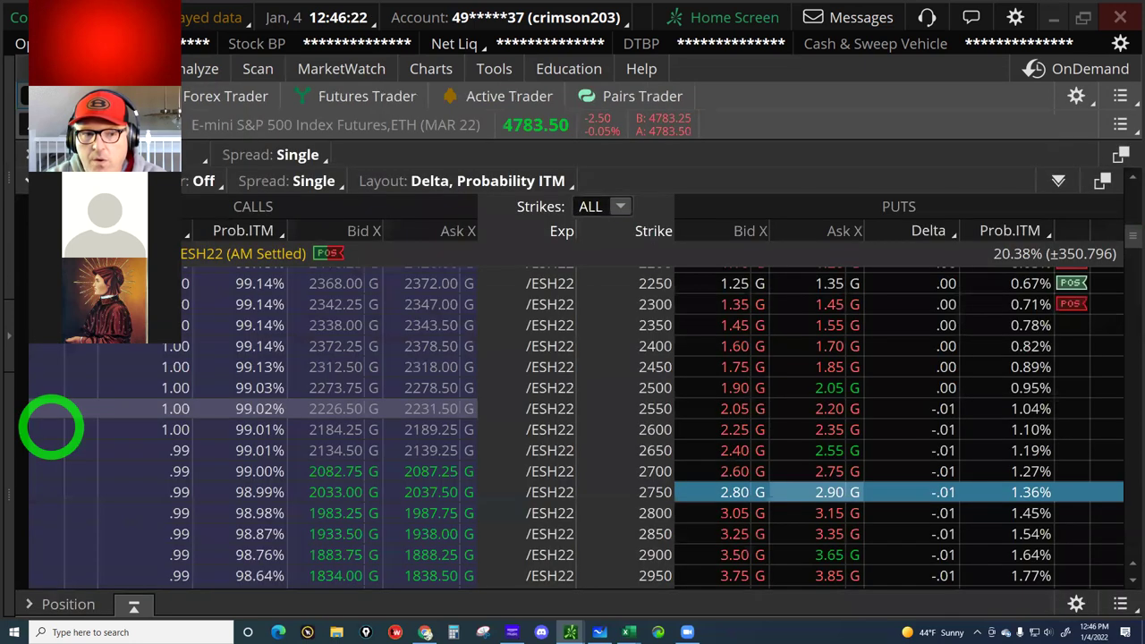
pyautogui.click(46, 254)
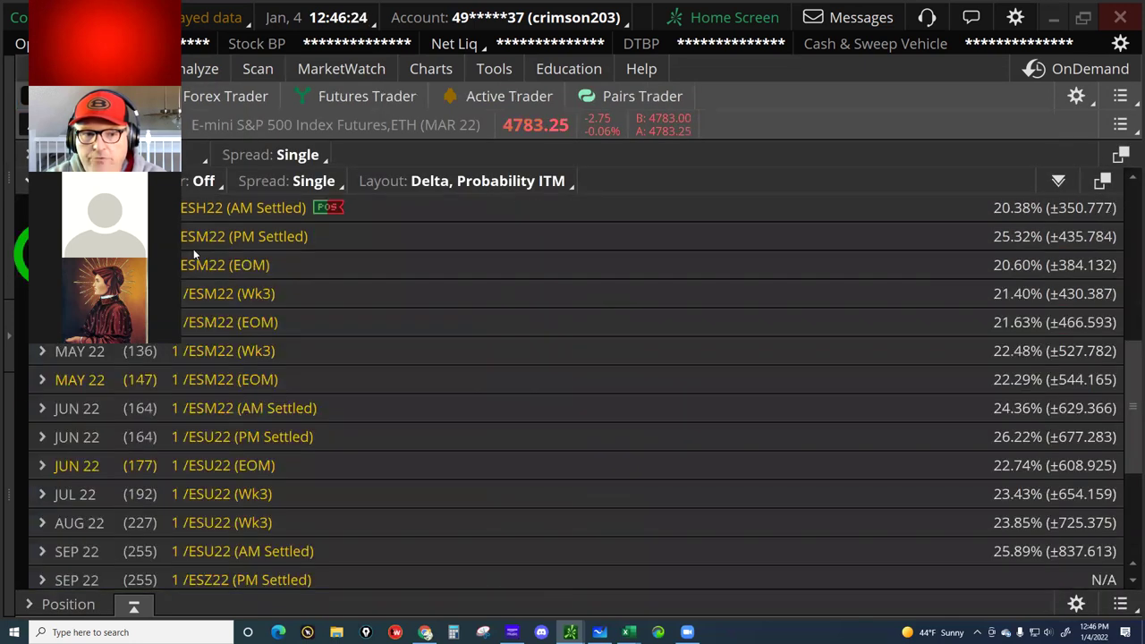
pyautogui.scroll(2, 401, 286)
pyautogui.scroll(5, 400, 295)
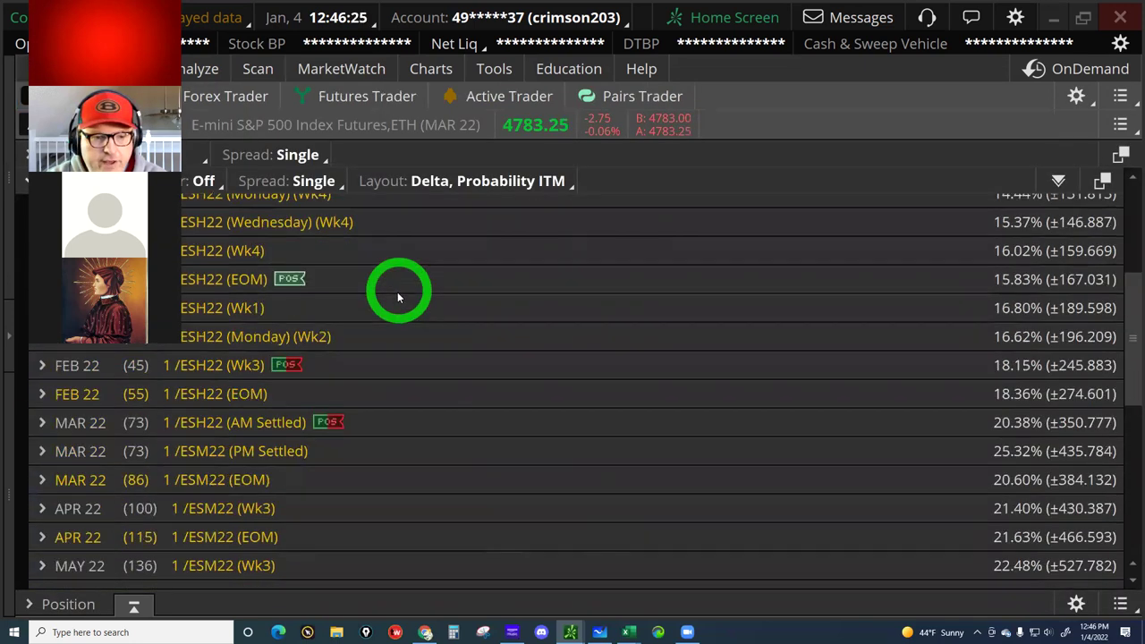
pyautogui.scroll(5, 399, 300)
pyautogui.scroll(3, 399, 301)
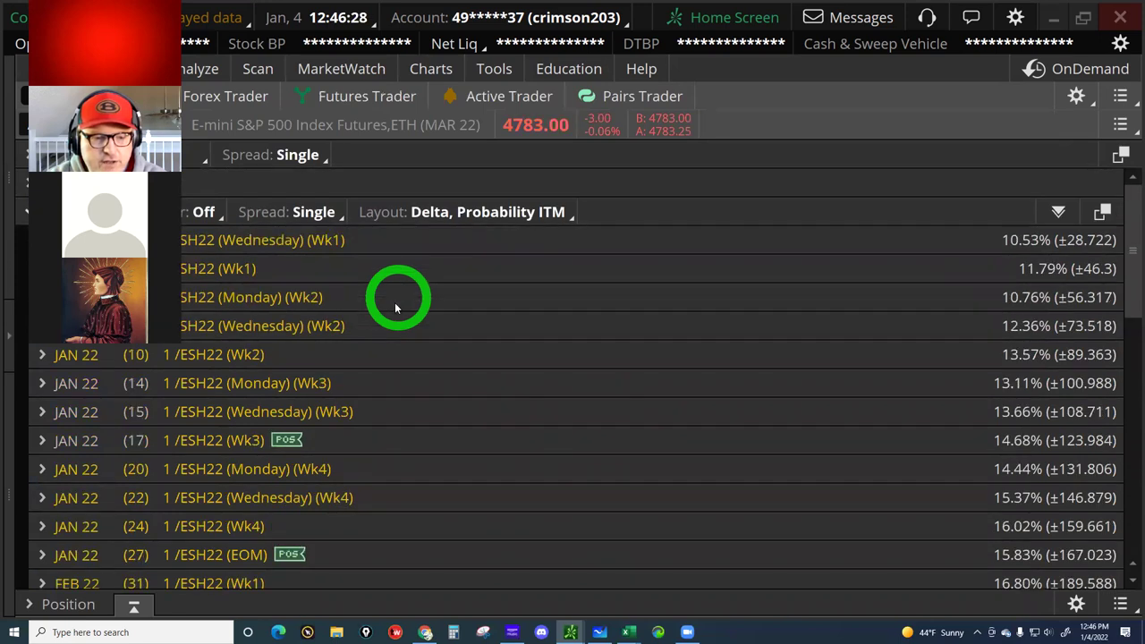